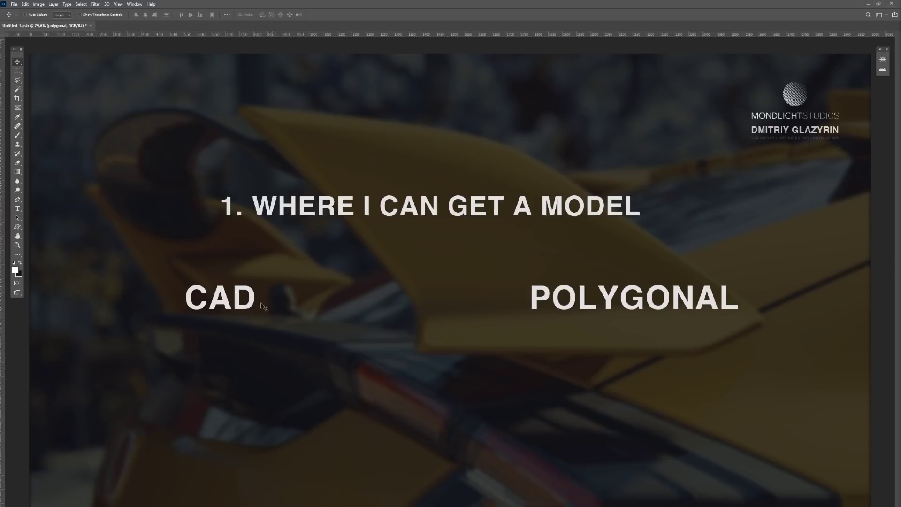
# Switch to Chrome and look through the Google Images results for "cad data".
pyautogui.moveTo(281, 506)
pyautogui.click(640, 498)
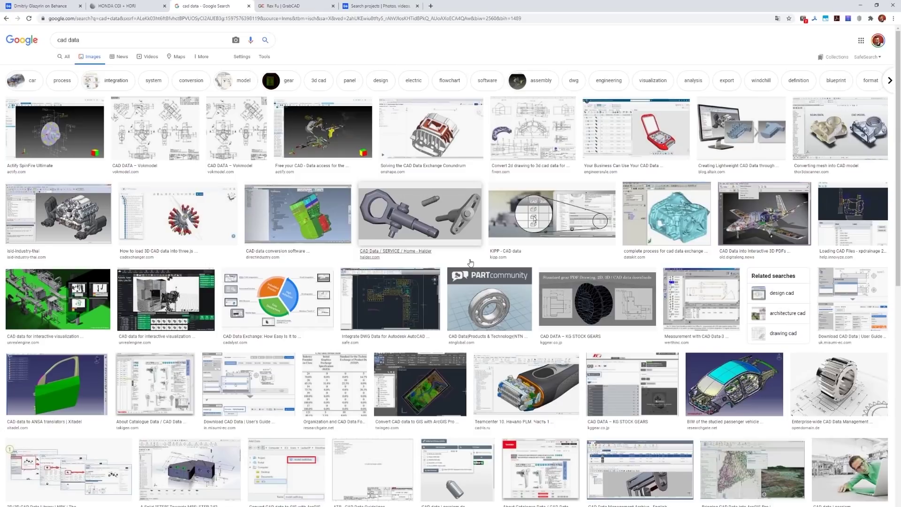
pyautogui.scroll(-6, 471, 263)
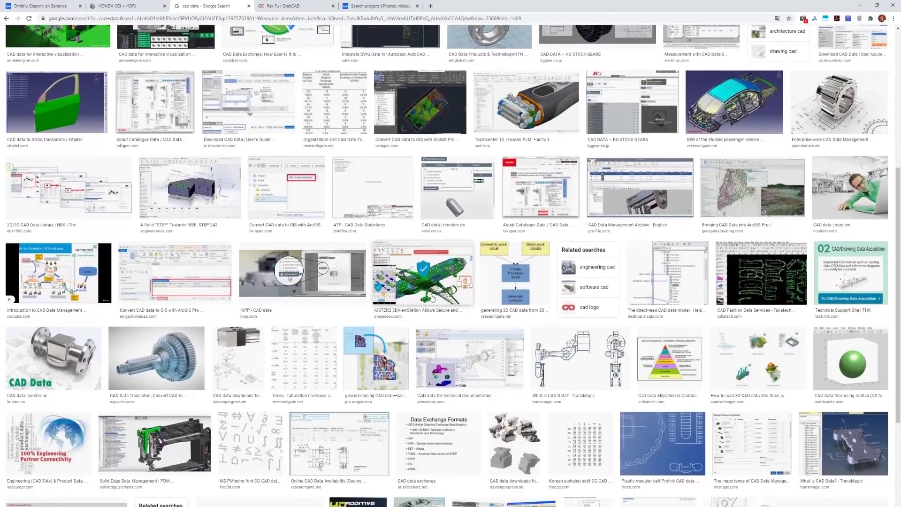
pyautogui.scroll(-3, 424, 291)
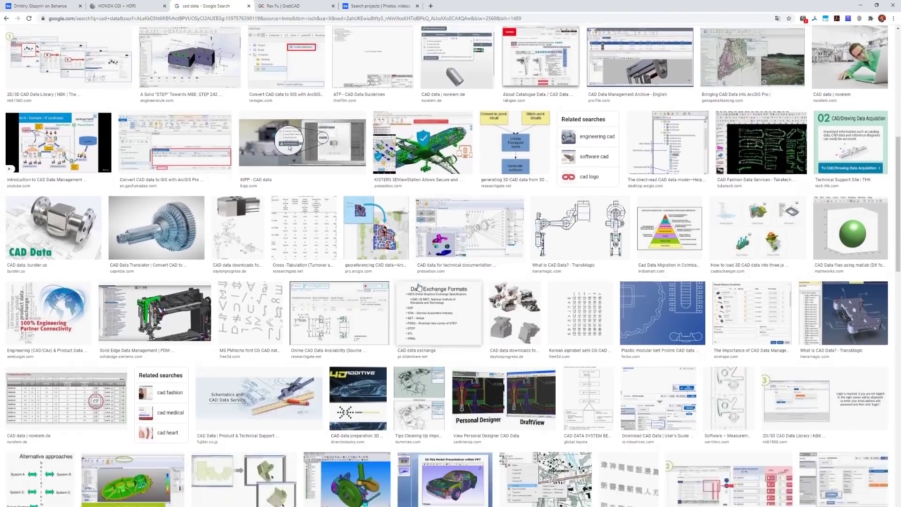
pyautogui.scroll(9, 419, 286)
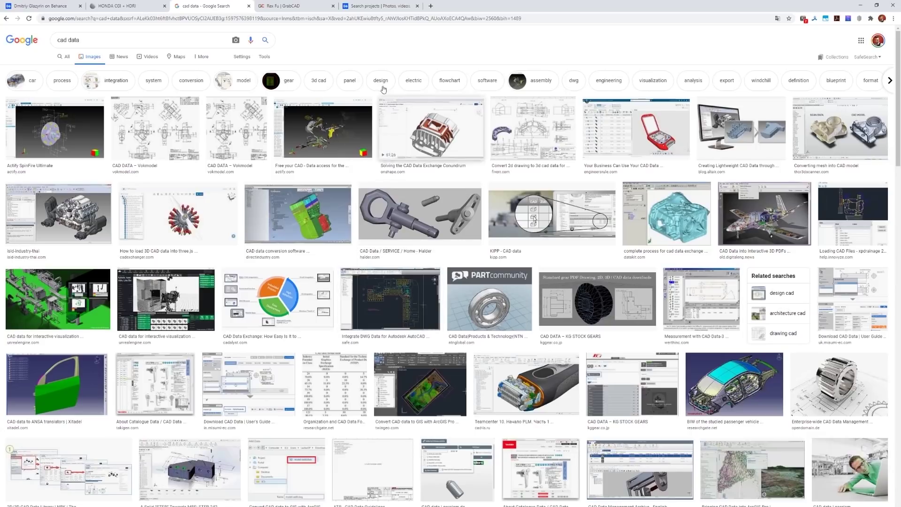
# Go to the open GrabCAD member profile and browse its full list of uploaded car models.
pyautogui.click(284, 6)
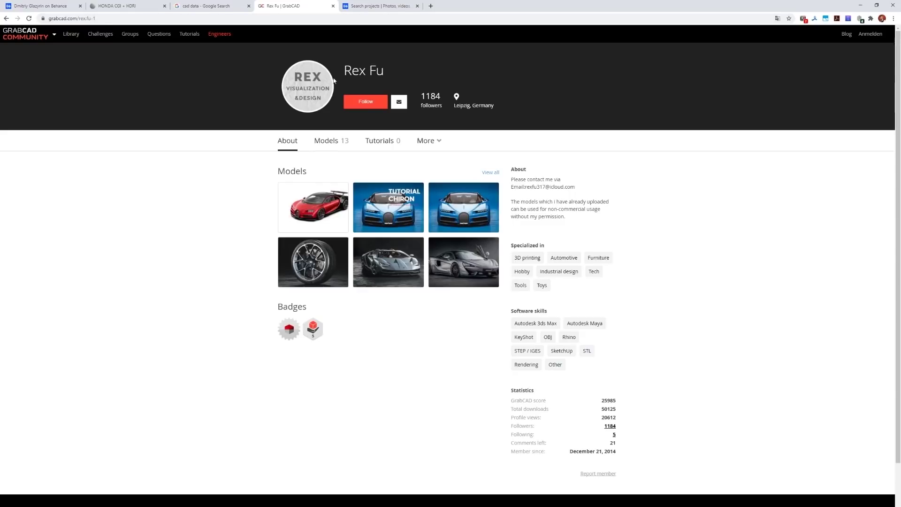
pyautogui.tripleClick(364, 70)
pyautogui.click(210, 231)
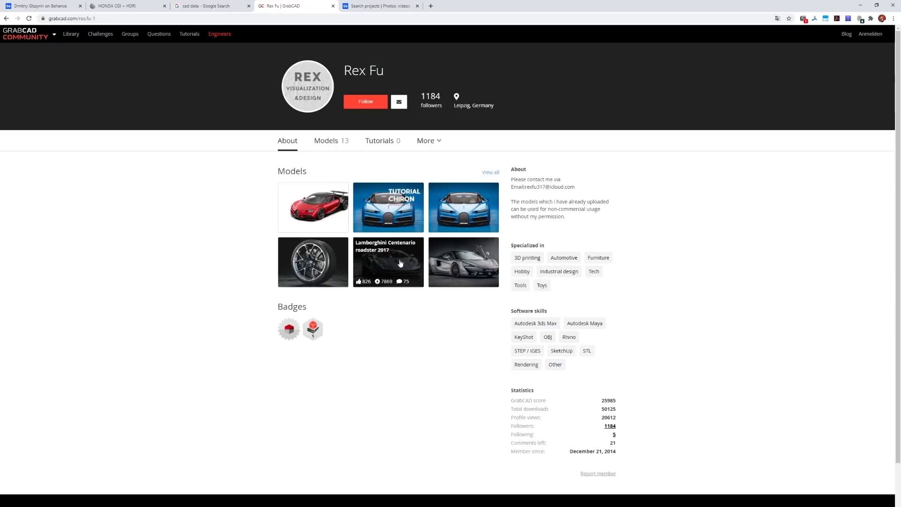
pyautogui.click(303, 151)
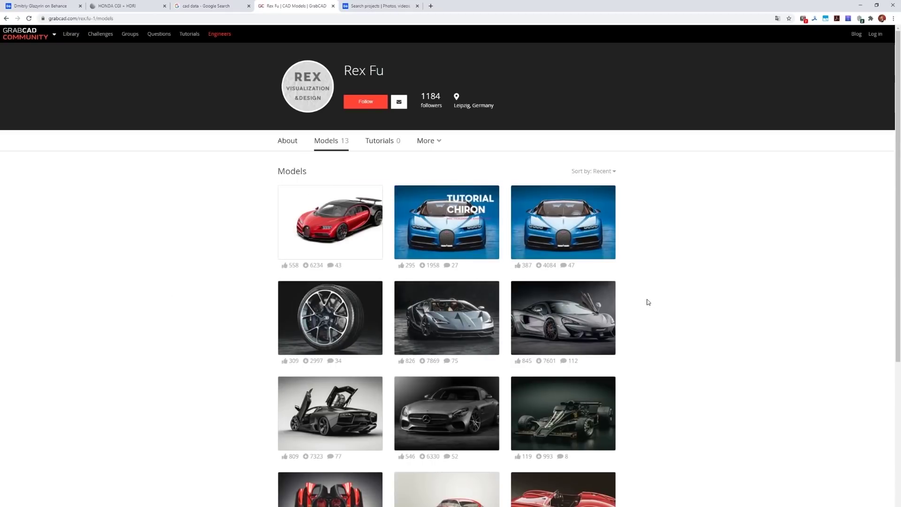
pyautogui.scroll(-1, 648, 302)
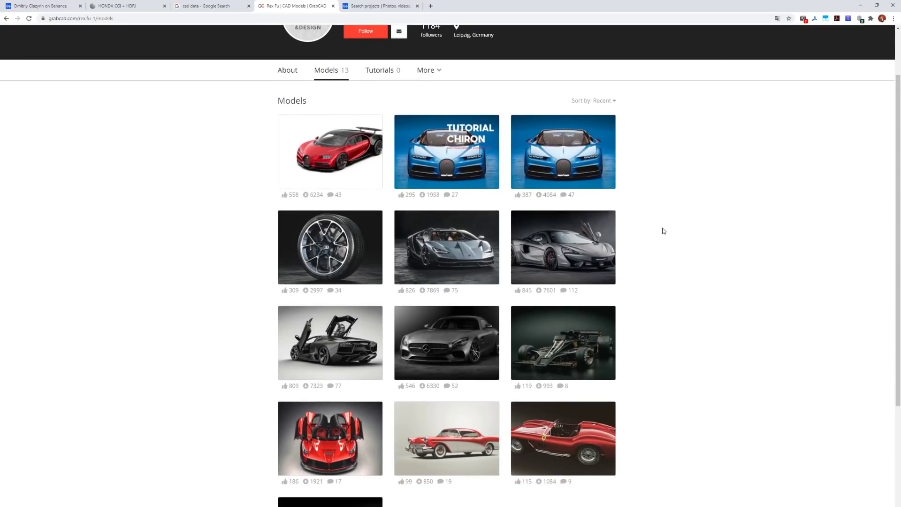
pyautogui.scroll(-1, 641, 232)
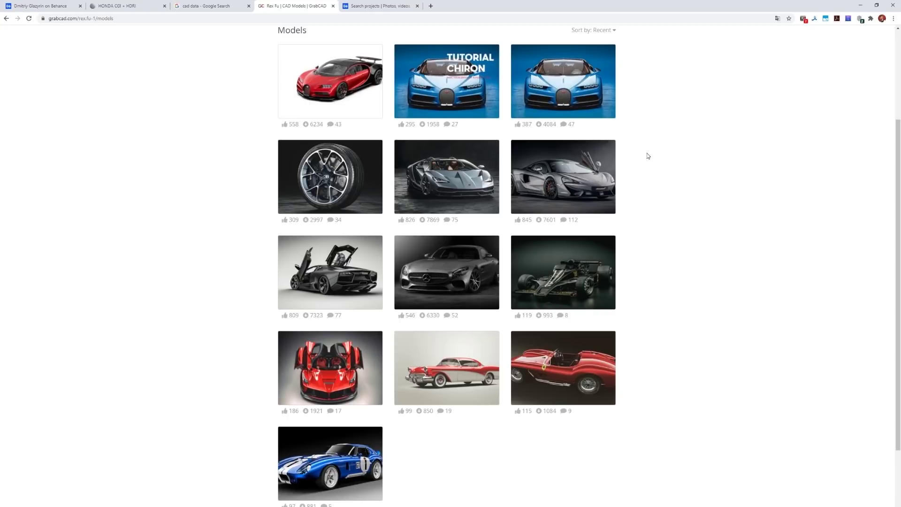
pyautogui.scroll(3, 656, 184)
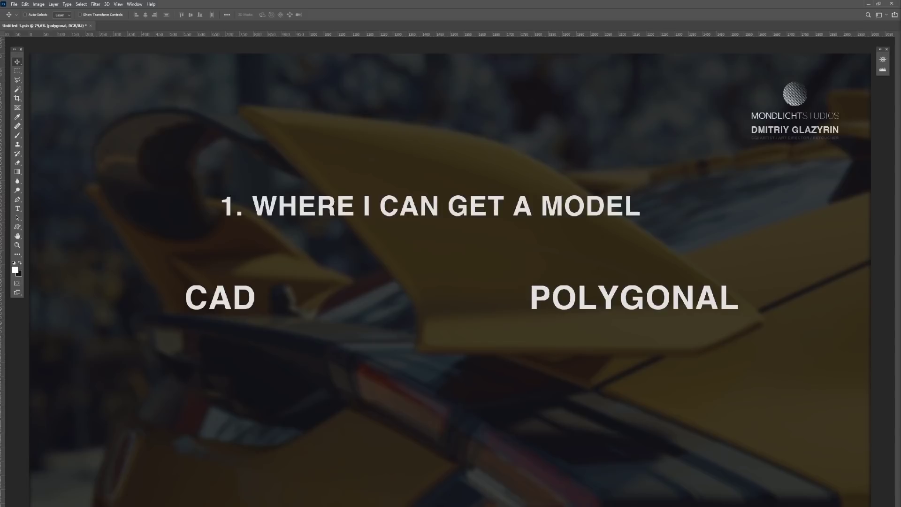
# Return to Chrome, search Behance projects for "3d model free" and sort the results by Most Appreciated.
pyautogui.click(603, 500)
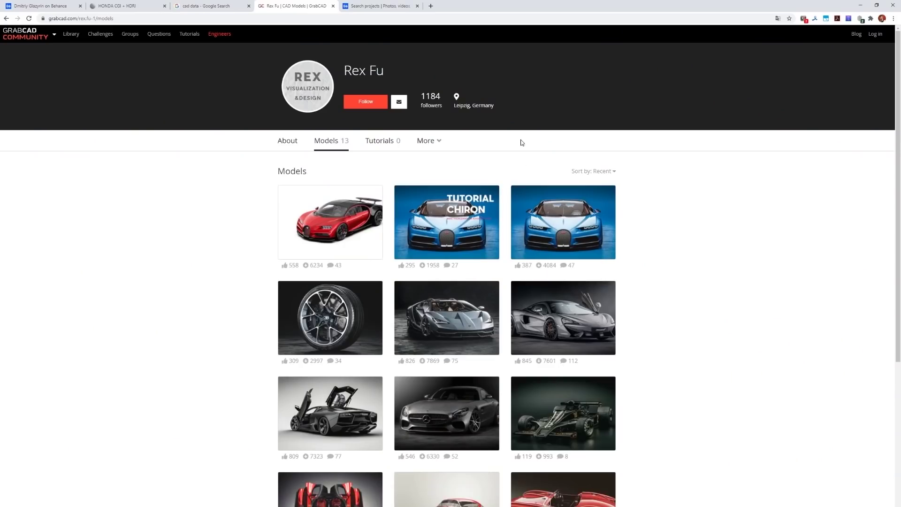
pyautogui.click(376, 7)
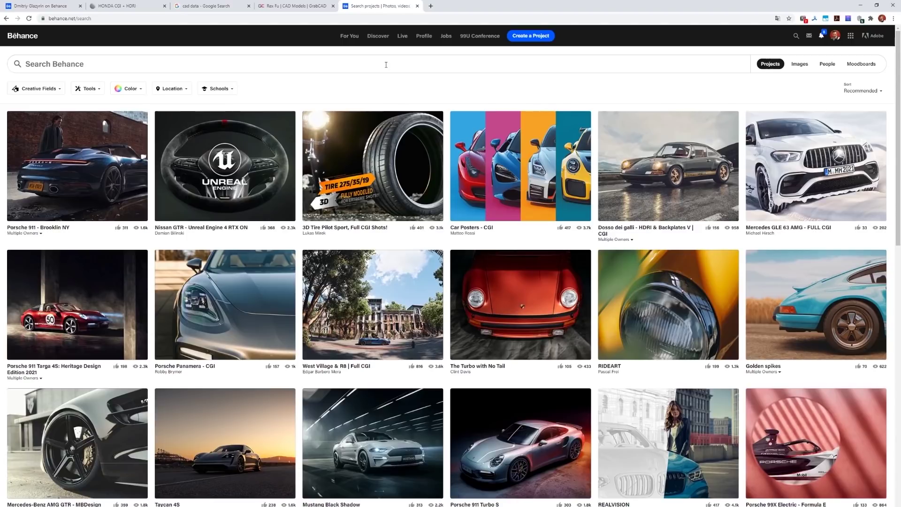
pyautogui.write('3d model free')
pyautogui.press('Return')
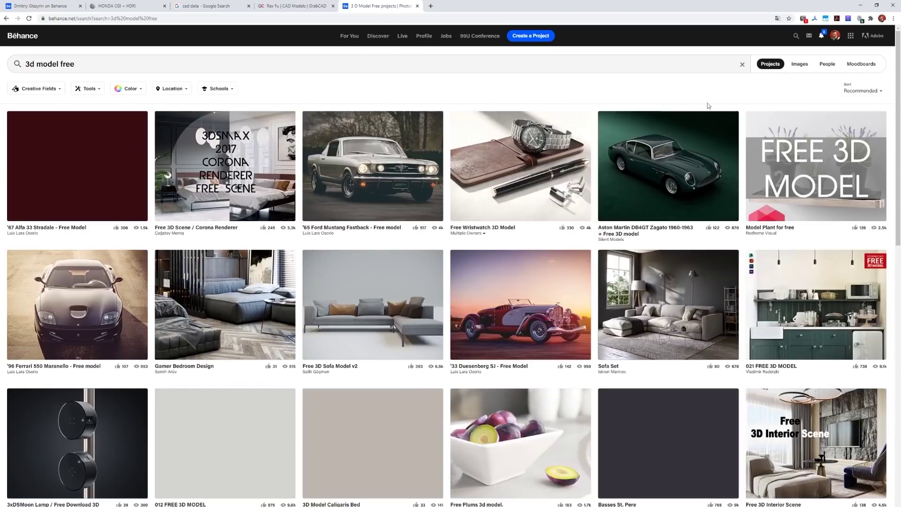
pyautogui.click(853, 92)
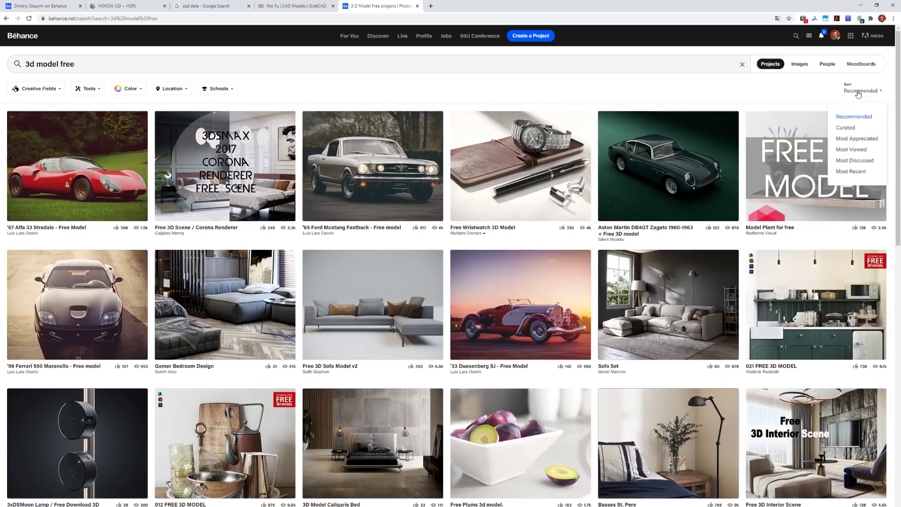
pyautogui.click(857, 138)
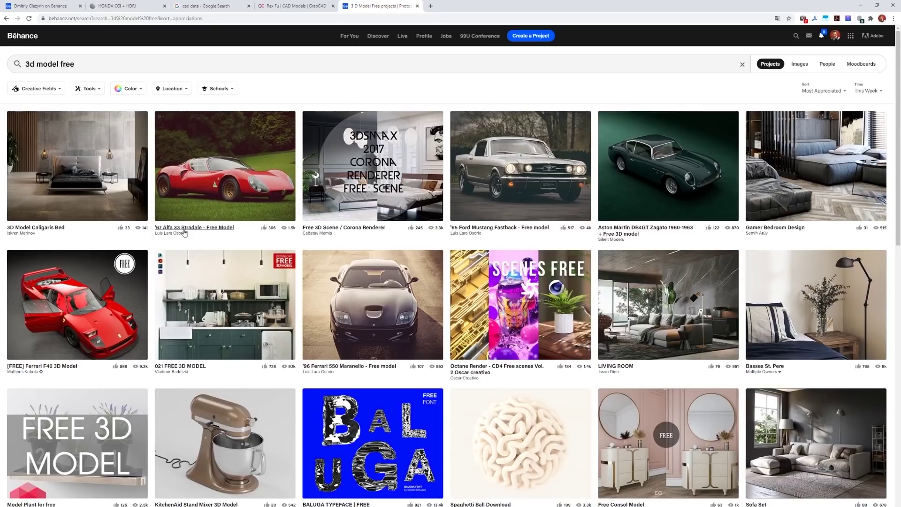
# Browse the free 3D model projects on Behance, including the '67 Alfa 33 Stradale project.
pyautogui.click(222, 181)
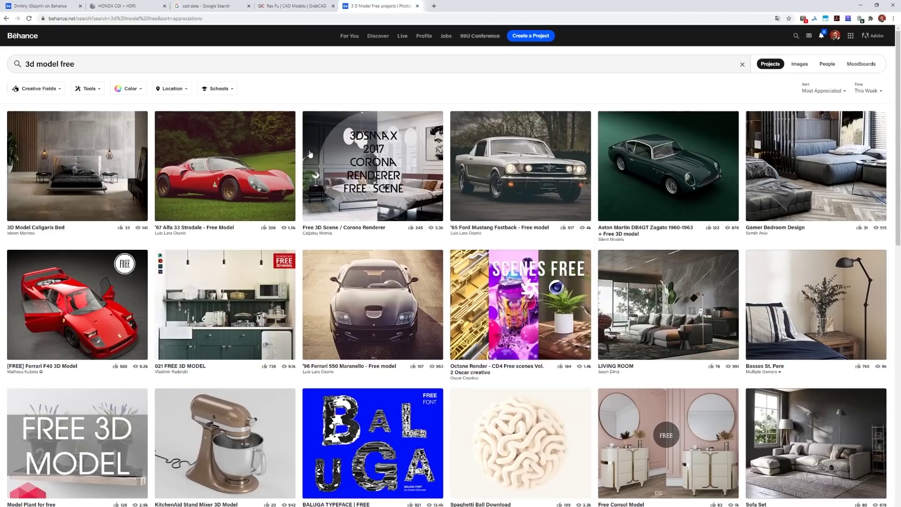
pyautogui.click(502, 5)
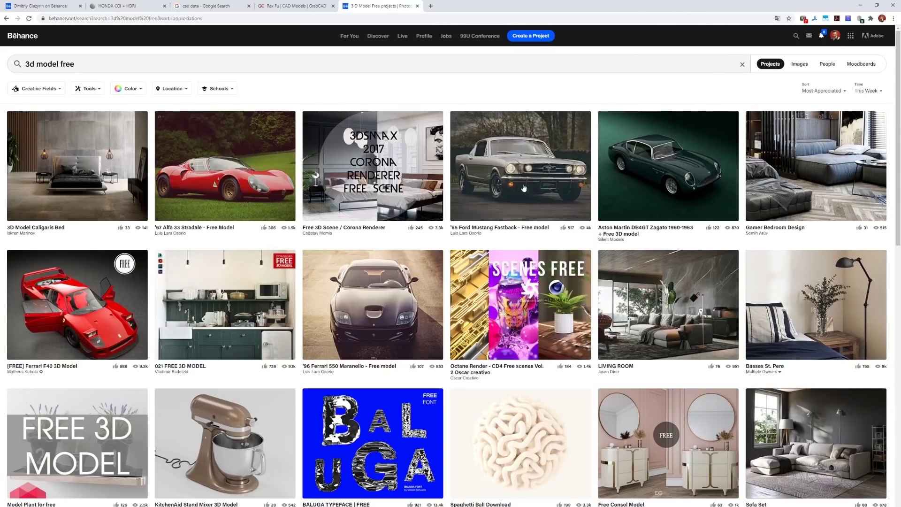
pyautogui.scroll(-5, 408, 219)
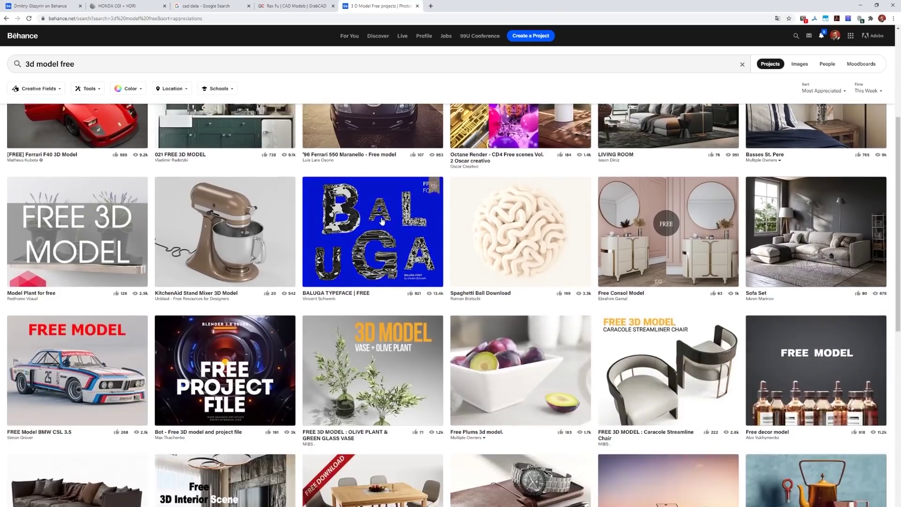
pyautogui.scroll(-9, 381, 221)
pyautogui.scroll(14, 282, 141)
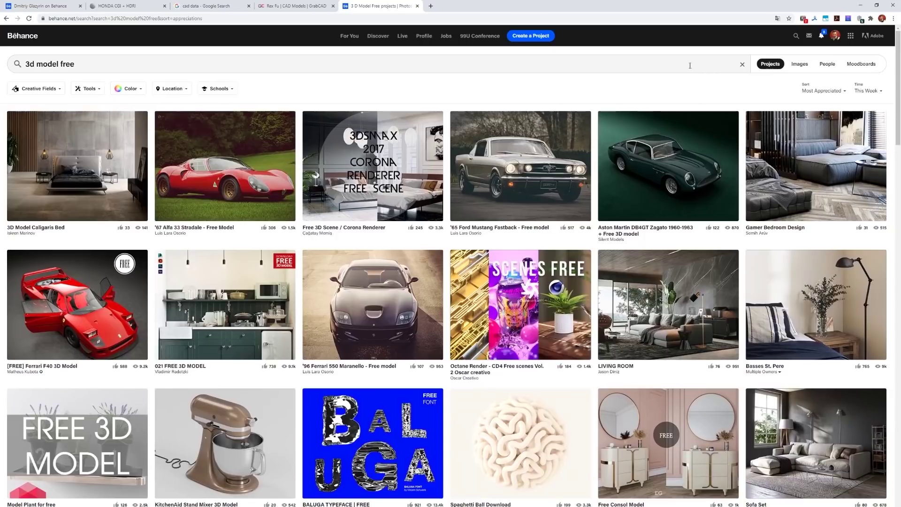
# Replace the Behance search term with "porshe singer 3d" and run the search.
pyautogui.moveTo(36, 64); pyautogui.dragTo(18, 63)
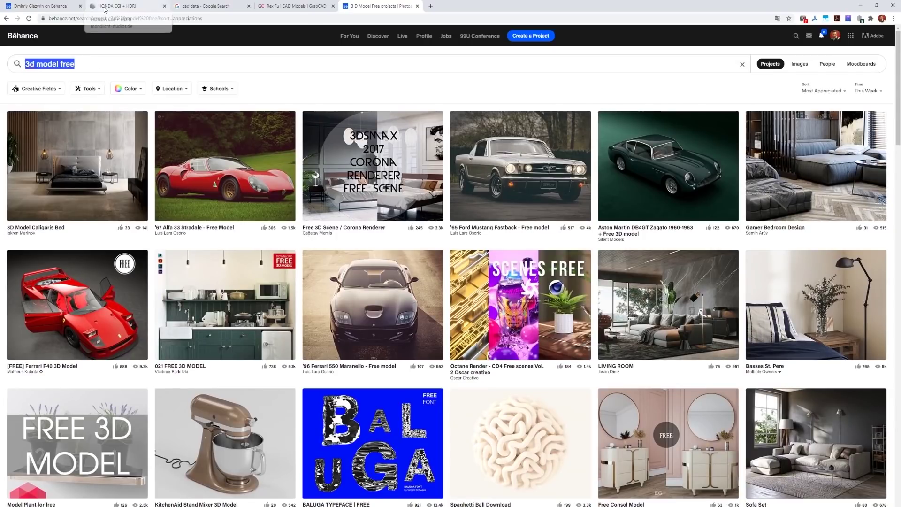
pyautogui.write('porshe ')
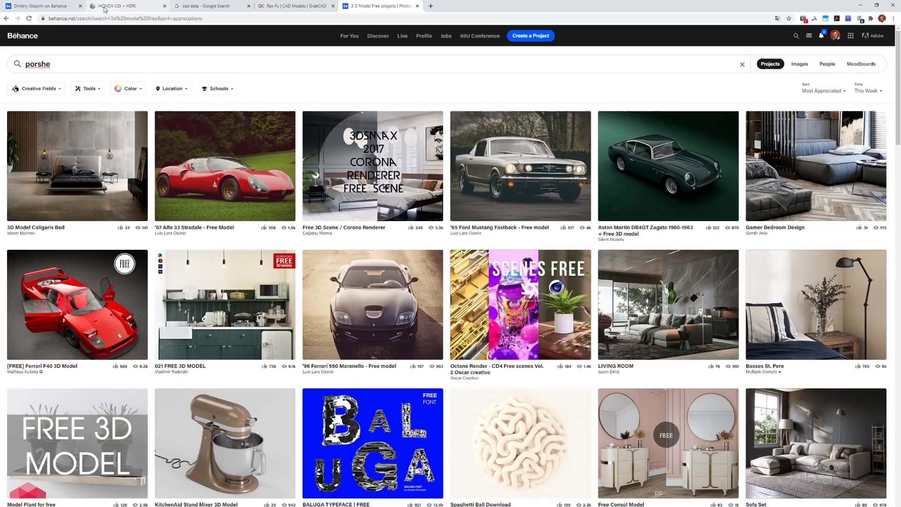
pyautogui.write('singer 3d')
pyautogui.press('Return')
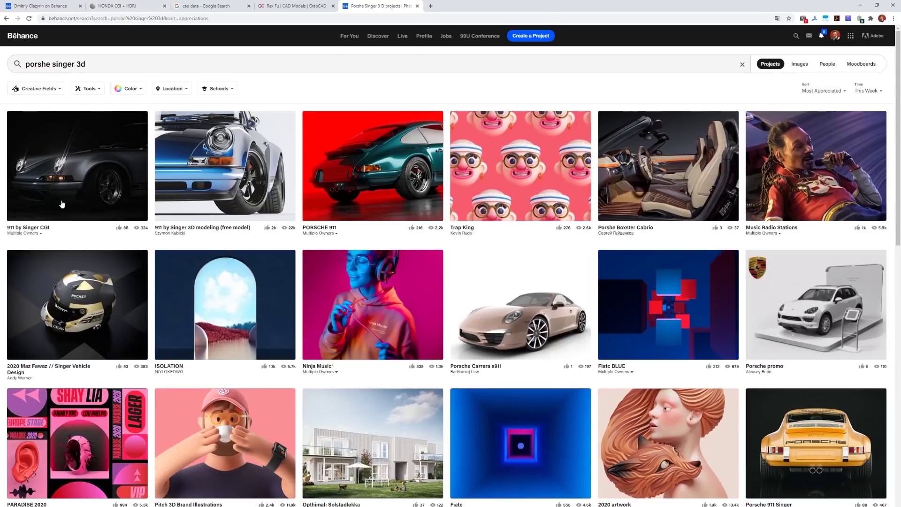
# Open the profile of the second listed owner of the "911 by Singer CGI" project and highlight the profile name.
pyautogui.moveTo(36, 234)
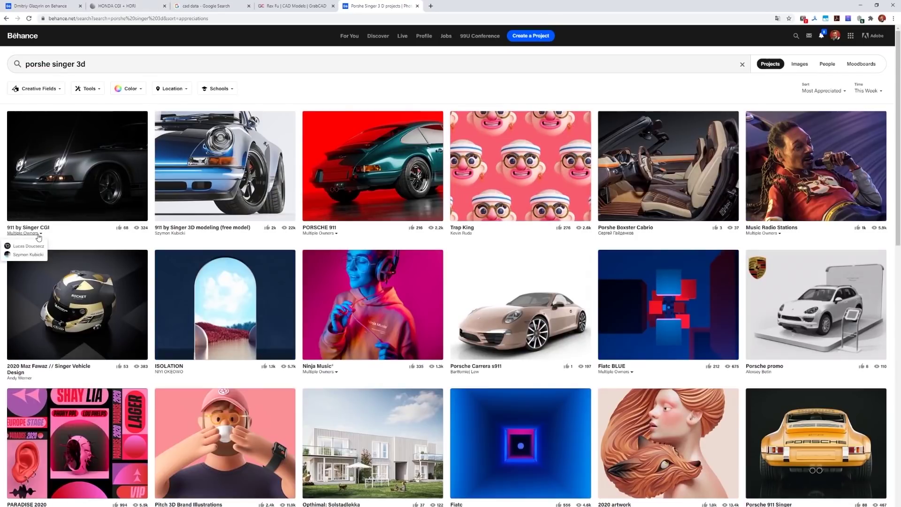
pyautogui.click(34, 254)
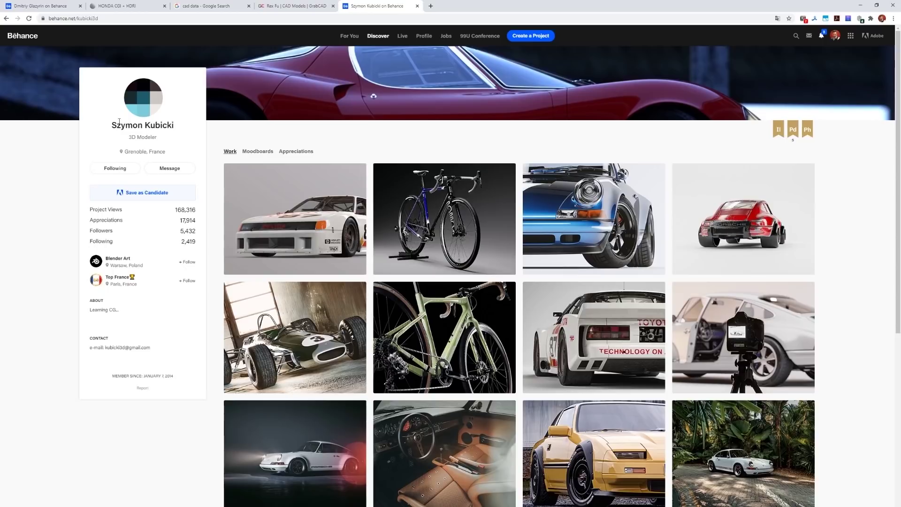
pyautogui.moveTo(111, 125); pyautogui.dragTo(190, 132)
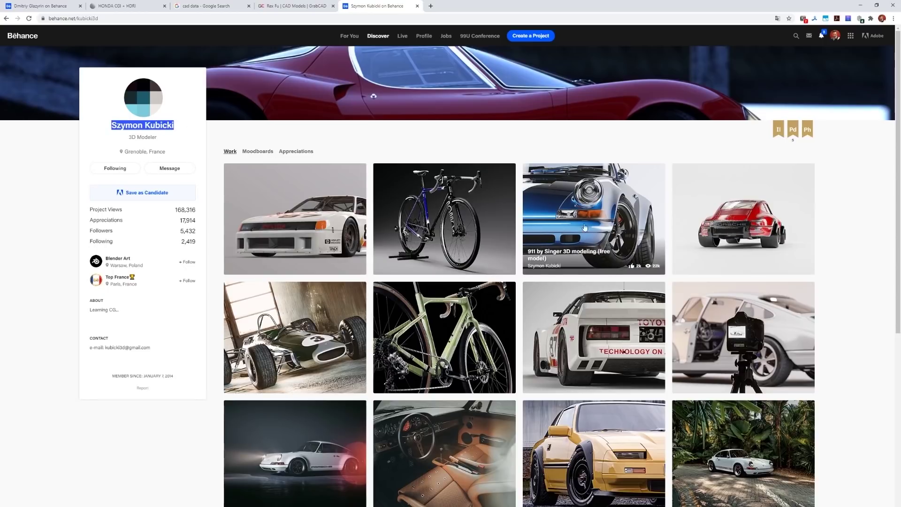
# Open the "911 by Singer 3D modeling (free model)" project, examine its download note and renders, and close it.
pyautogui.click(577, 252)
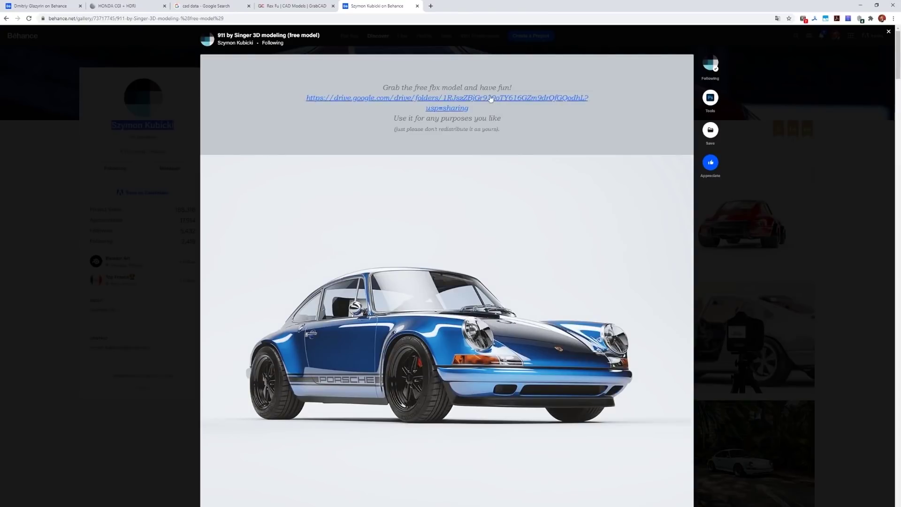
pyautogui.scroll(-10, 530, 266)
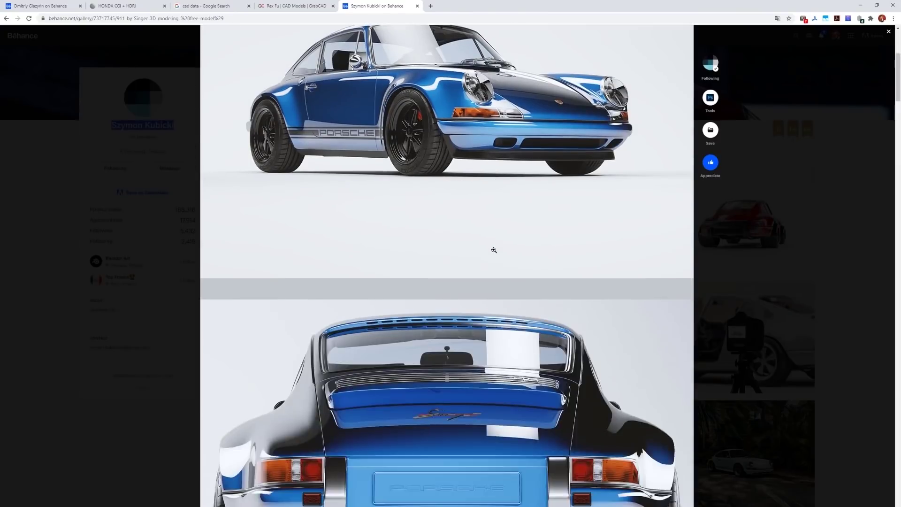
pyautogui.scroll(10, 490, 255)
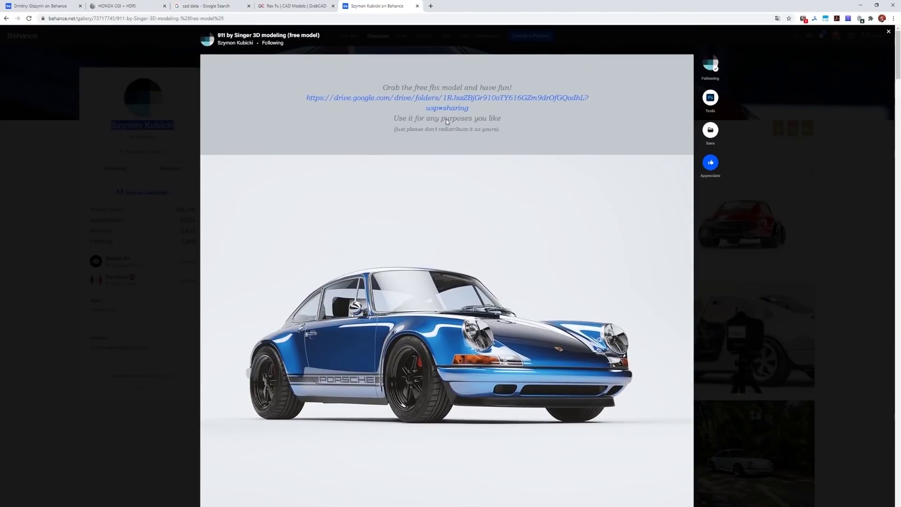
pyautogui.scroll(-5, 486, 237)
pyautogui.scroll(5, 475, 225)
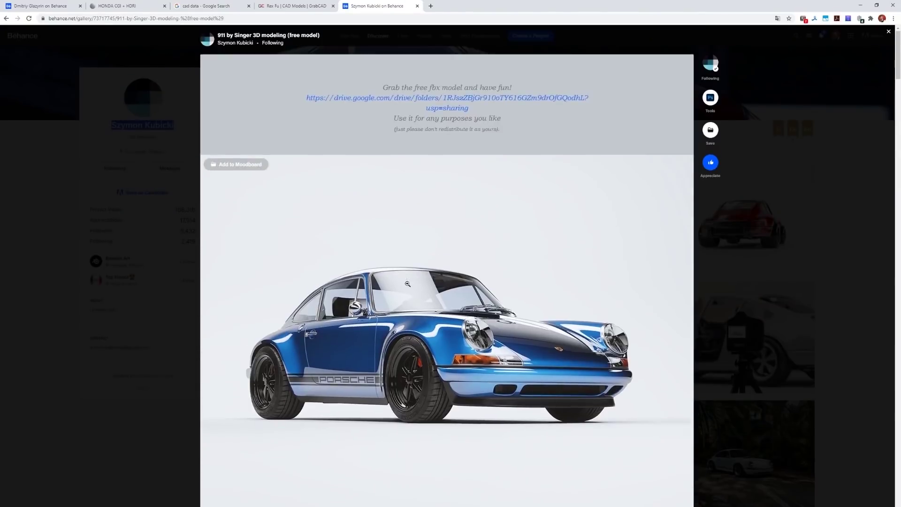
pyautogui.scroll(-10, 478, 238)
pyautogui.scroll(-20, 464, 268)
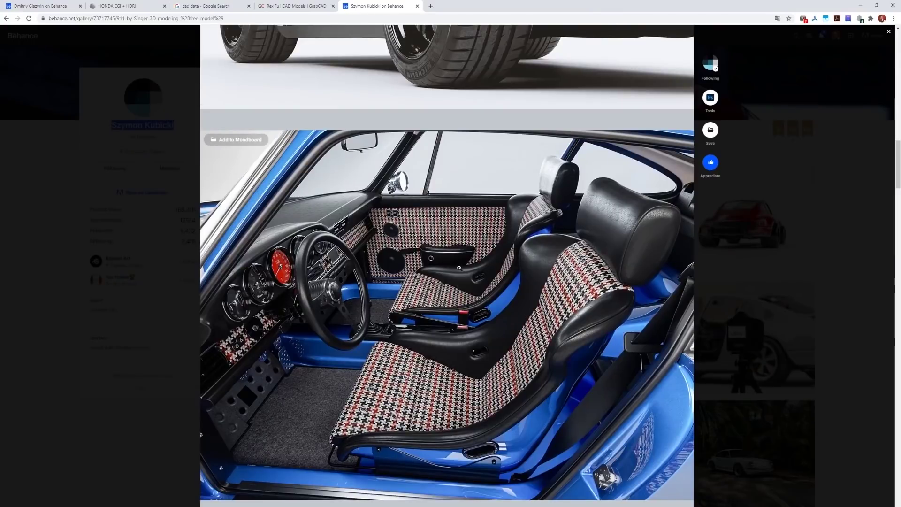
pyautogui.scroll(-20, 458, 271)
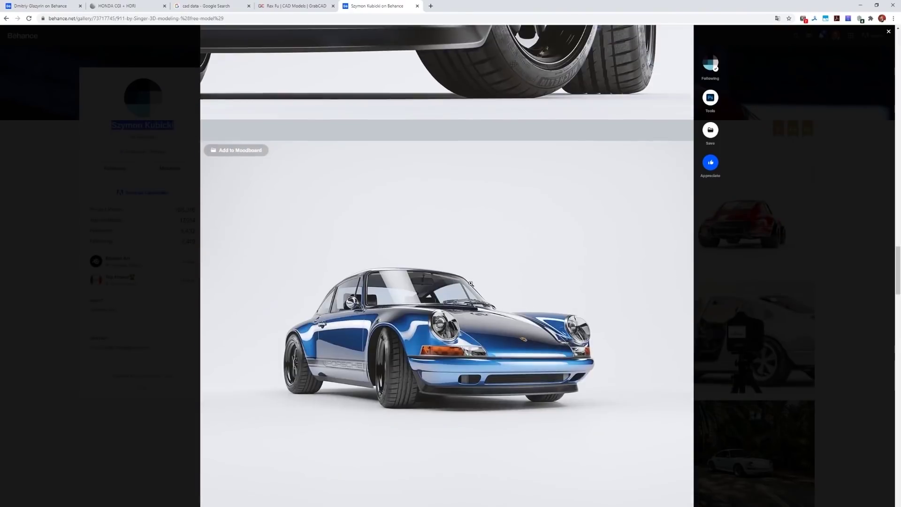
pyautogui.scroll(-10, 474, 280)
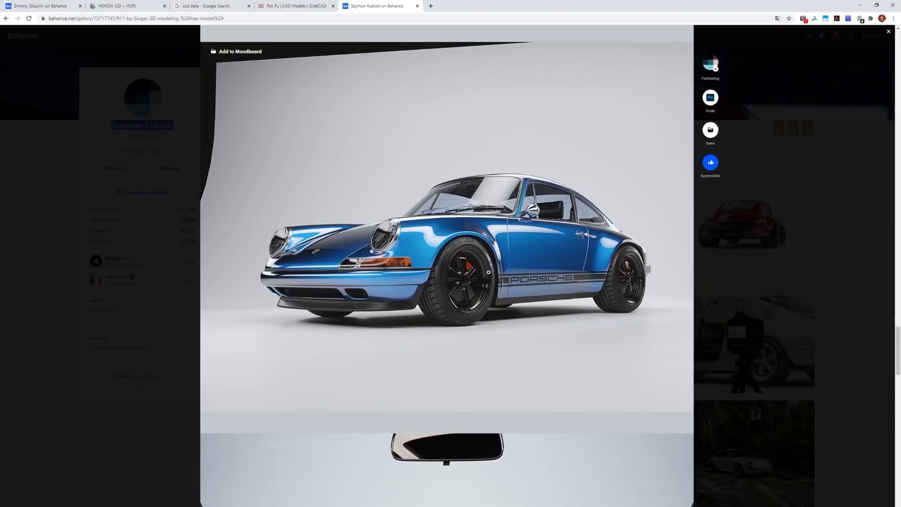
pyautogui.scroll(-10, 454, 267)
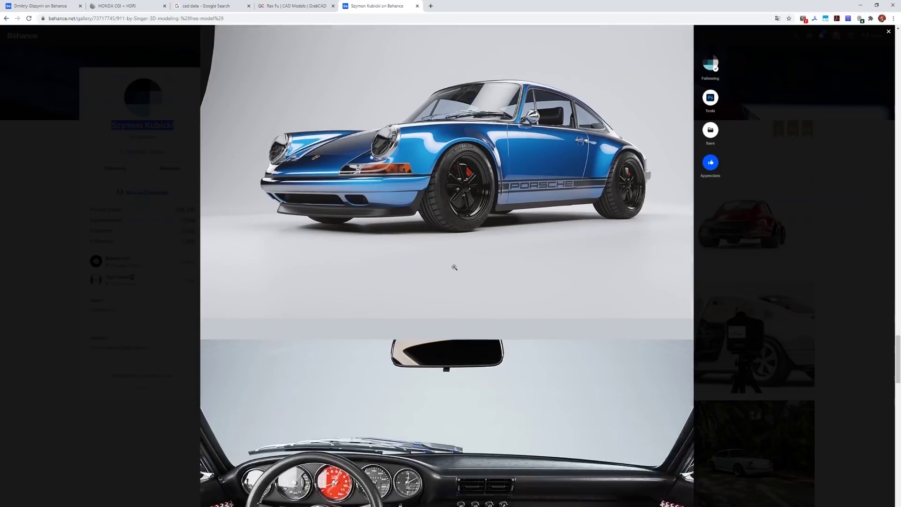
pyautogui.scroll(-5, 429, 311)
pyautogui.scroll(-5, 430, 310)
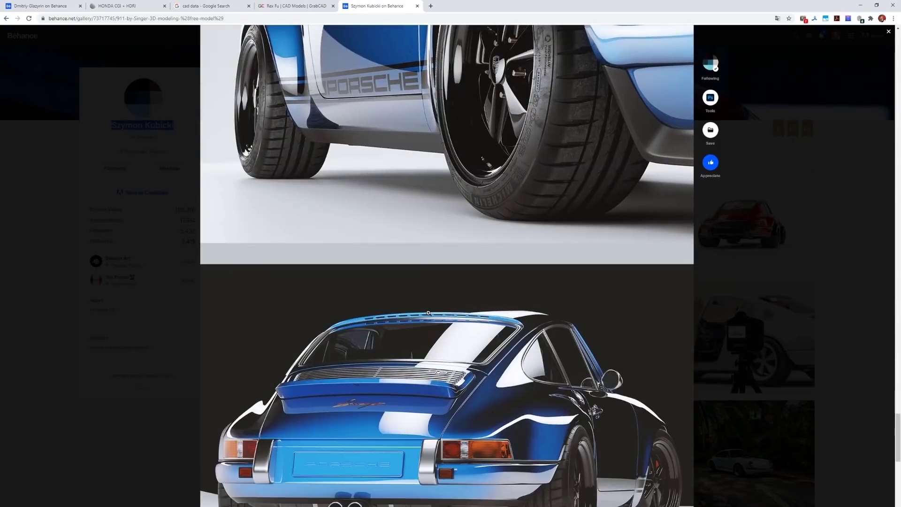
pyautogui.click(851, 147)
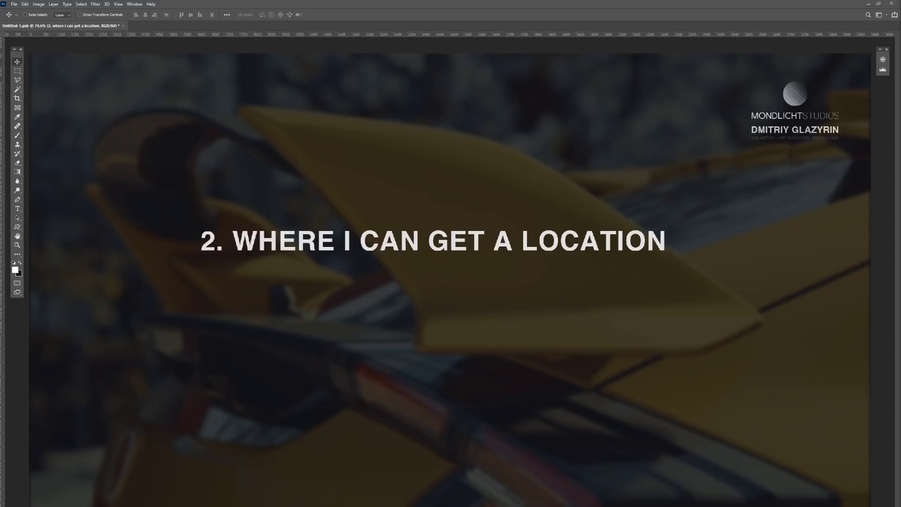
# Switch to Chrome, go back two renders in the HDRI Haven home banner, and browse the full list of HDRIs.
pyautogui.click(641, 500)
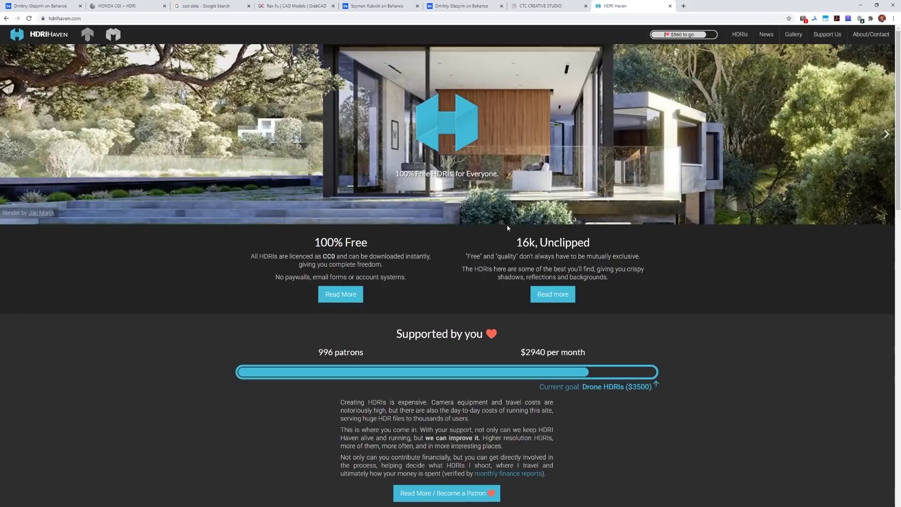
pyautogui.click(8, 135)
pyautogui.click(8, 135)
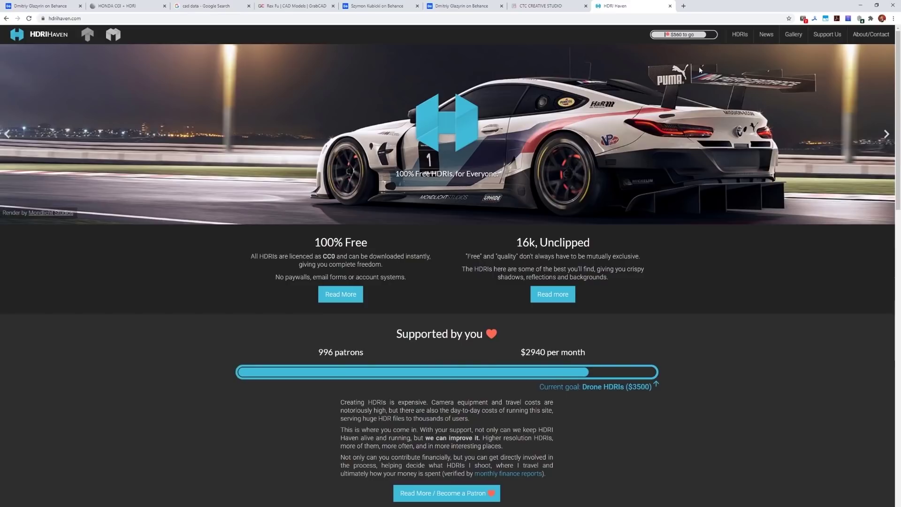
pyautogui.click(740, 37)
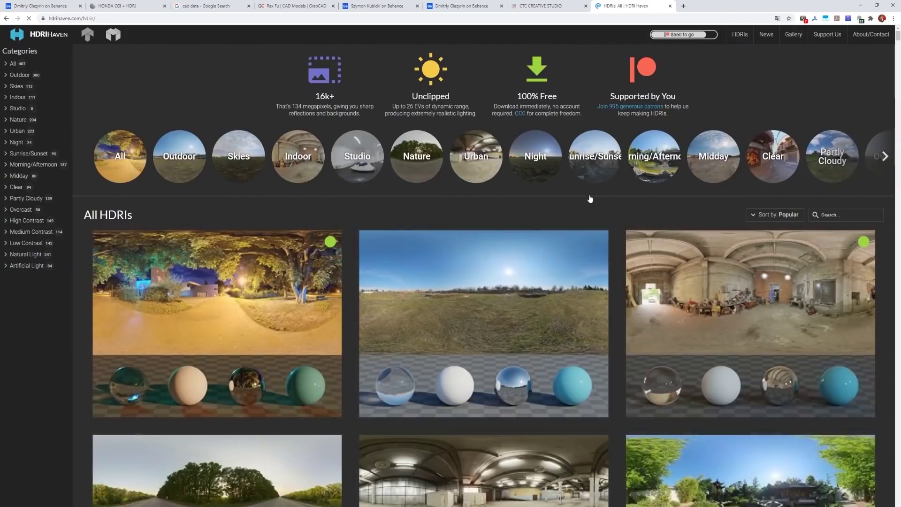
pyautogui.scroll(-3, 428, 311)
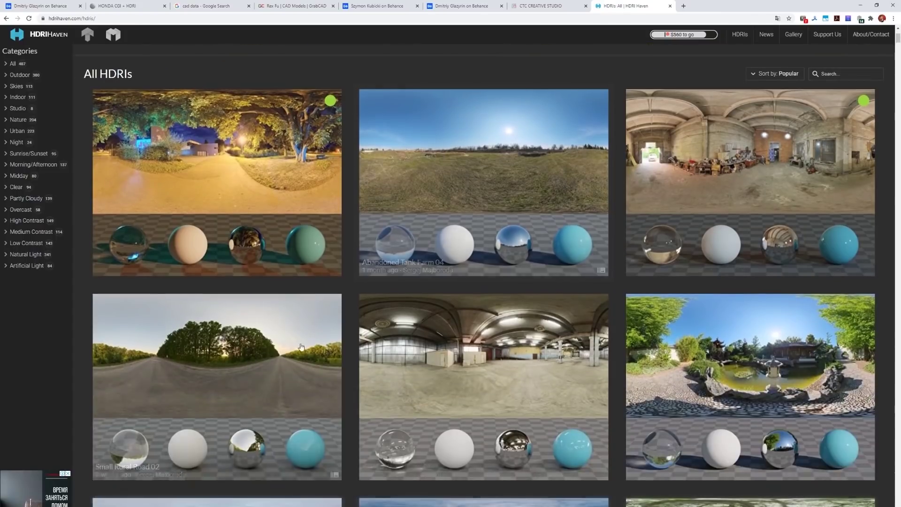
# Open the Small Rural Road 02 HDRI and examine its preview spheres, download resolutions and info.
pyautogui.click(284, 332)
pyautogui.scroll(-7, 284, 332)
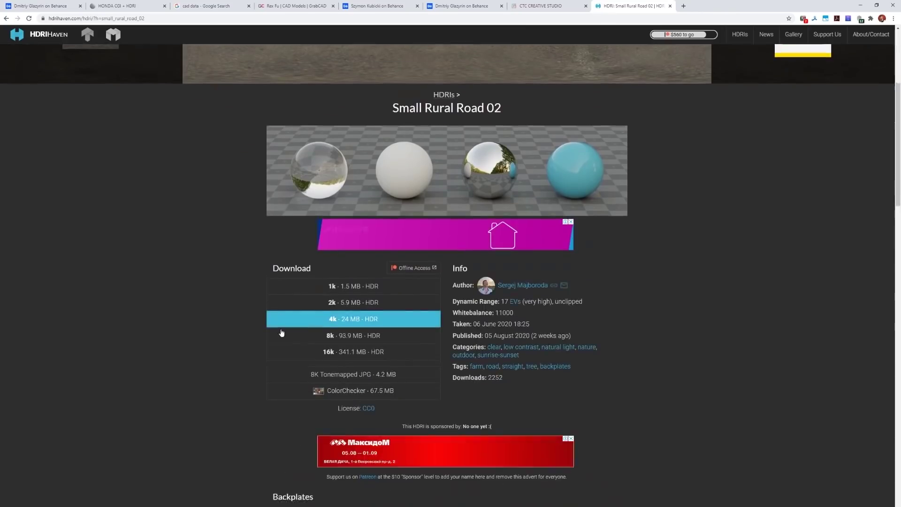
pyautogui.scroll(2, 217, 331)
pyautogui.scroll(-5, 217, 325)
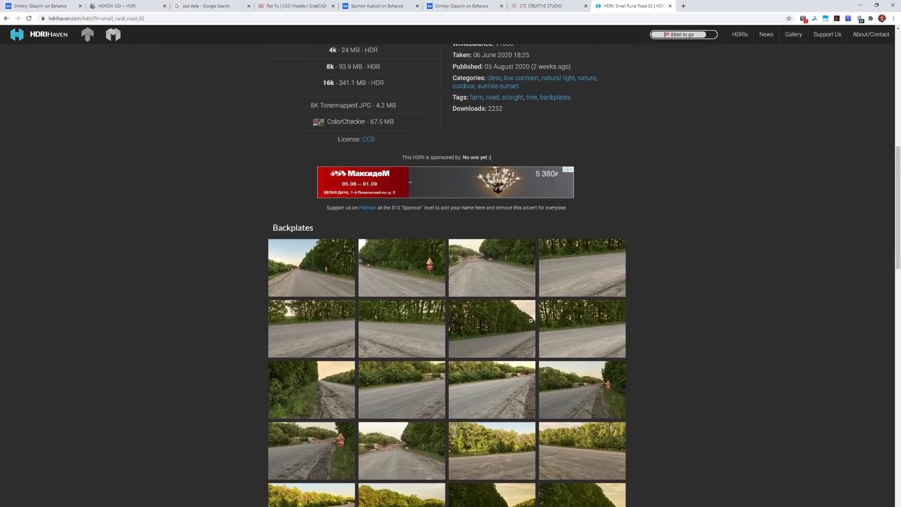
# Browse the Small Rural Road 02 backplates, enlarge one road photo and close it again.
pyautogui.scroll(-2, 564, 339)
pyautogui.scroll(-2, 526, 300)
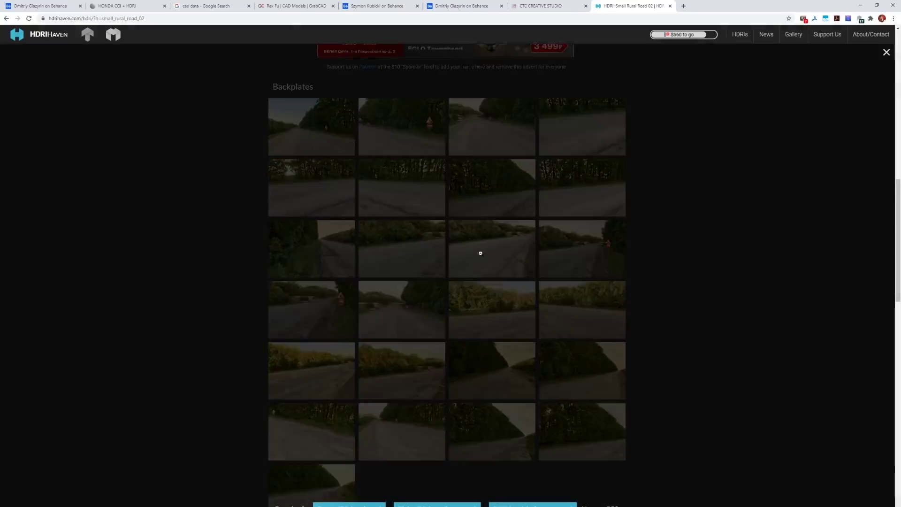
pyautogui.click(480, 254)
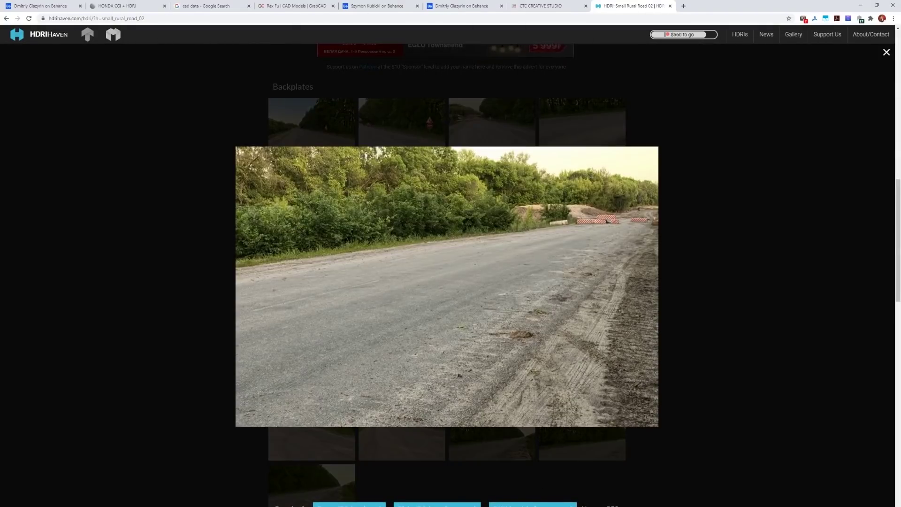
pyautogui.click(700, 260)
pyautogui.scroll(-4, 488, 325)
pyautogui.scroll(10, 488, 325)
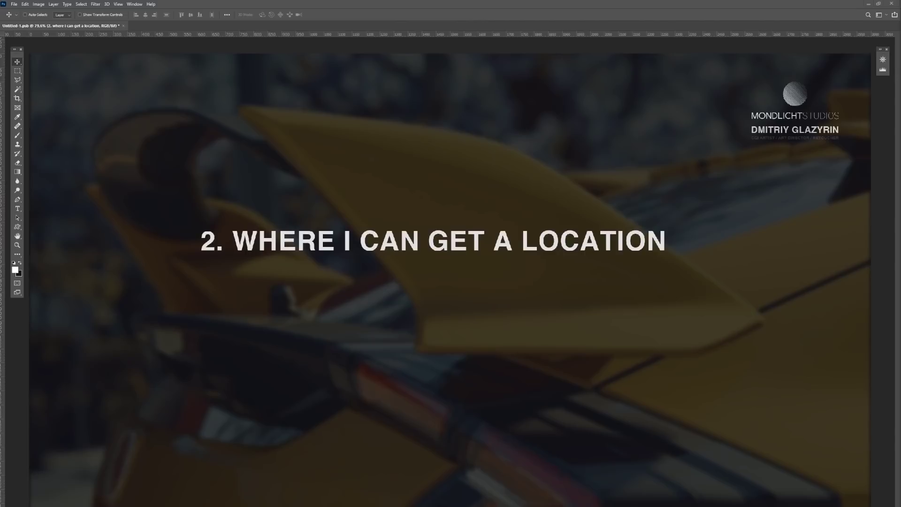
# Switch back to Chrome and browse the location packs in the CTC CREATIVE STUDIO store on Gumroad.
pyautogui.click(641, 500)
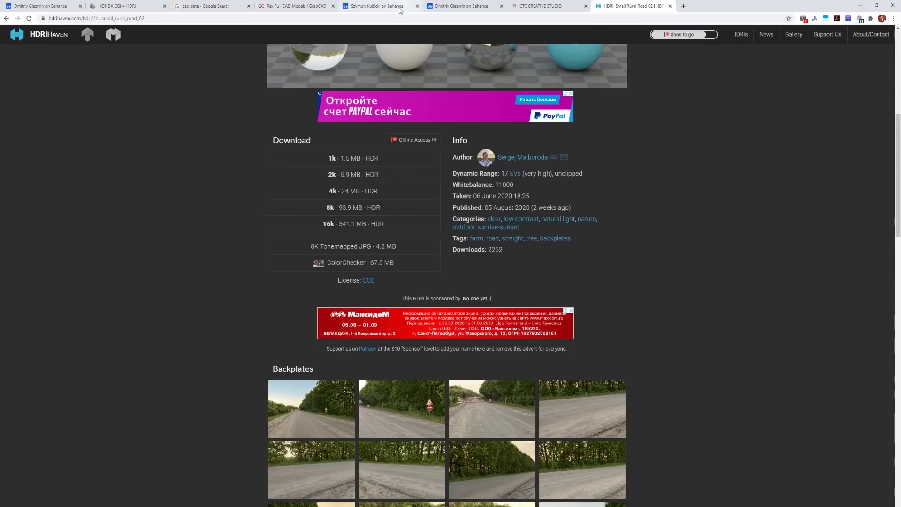
pyautogui.click(538, 6)
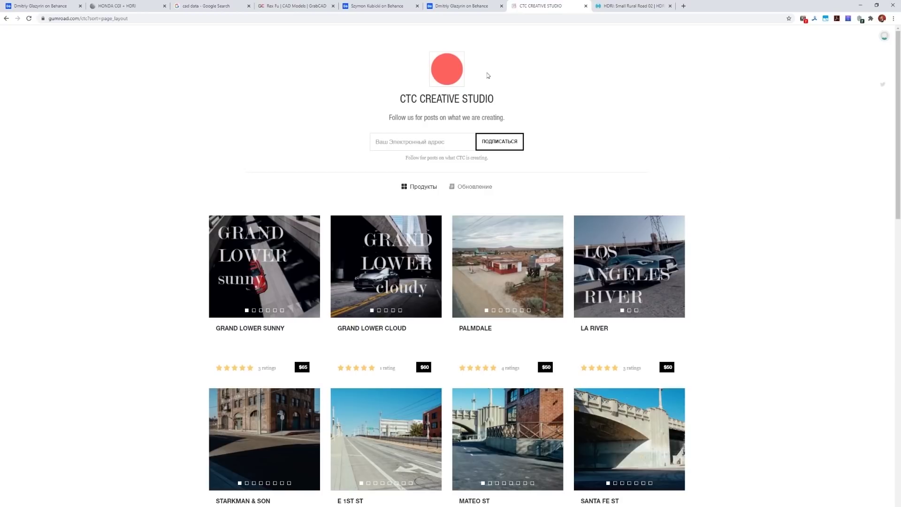
pyautogui.scroll(-4, 721, 190)
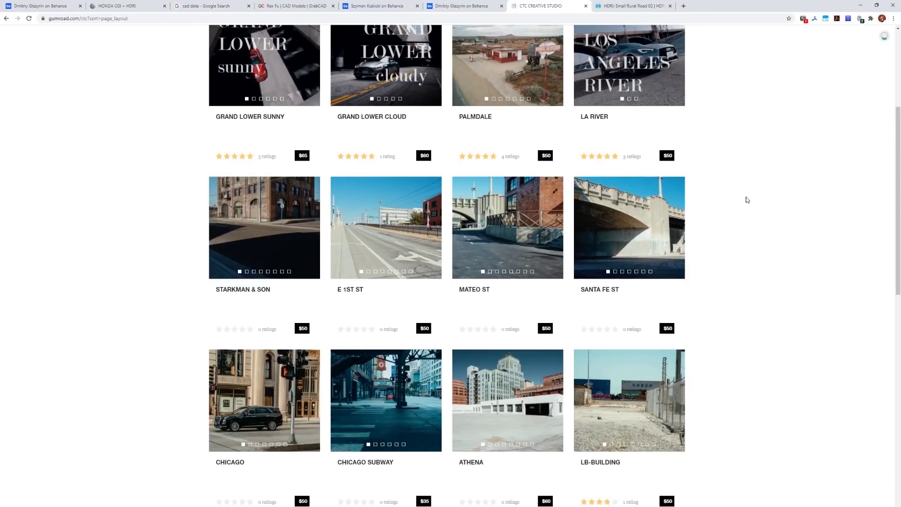
# Open the Kobe Bryant project from the artist's Behance profile, then the profile of its Los Angeles-based co-owner.
pyautogui.click(463, 6)
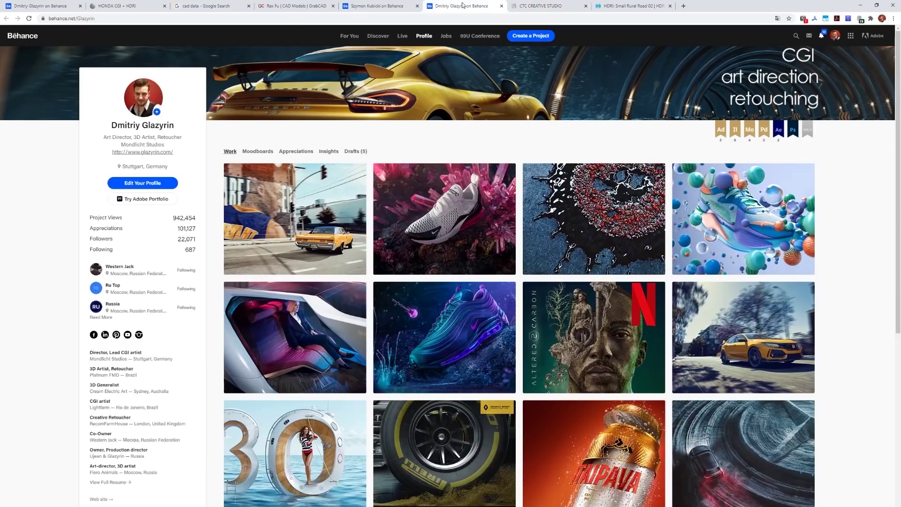
pyautogui.moveTo(240, 301)
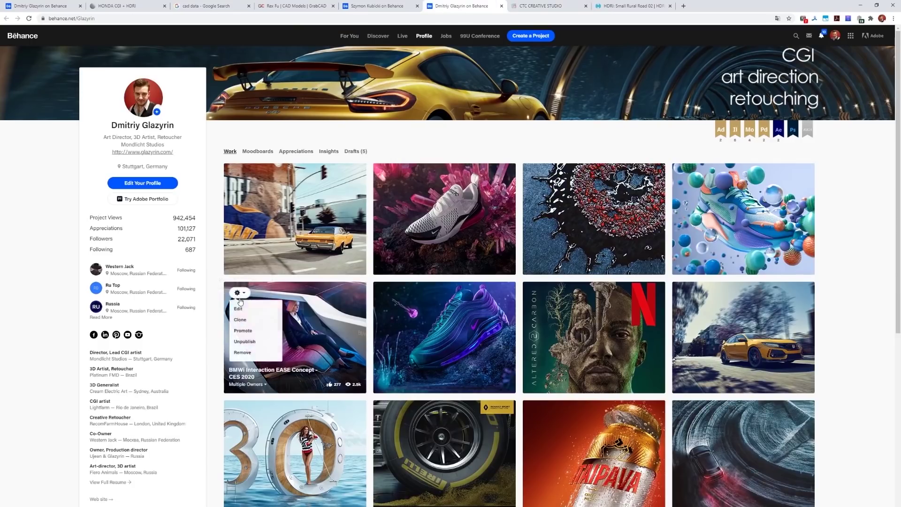
pyautogui.click(232, 187)
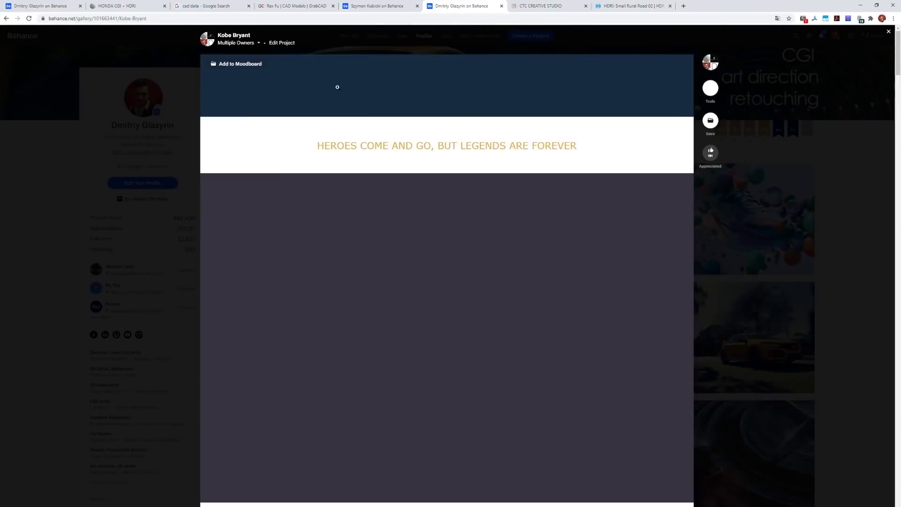
pyautogui.moveTo(235, 43)
pyautogui.scroll(-4, 235, 87)
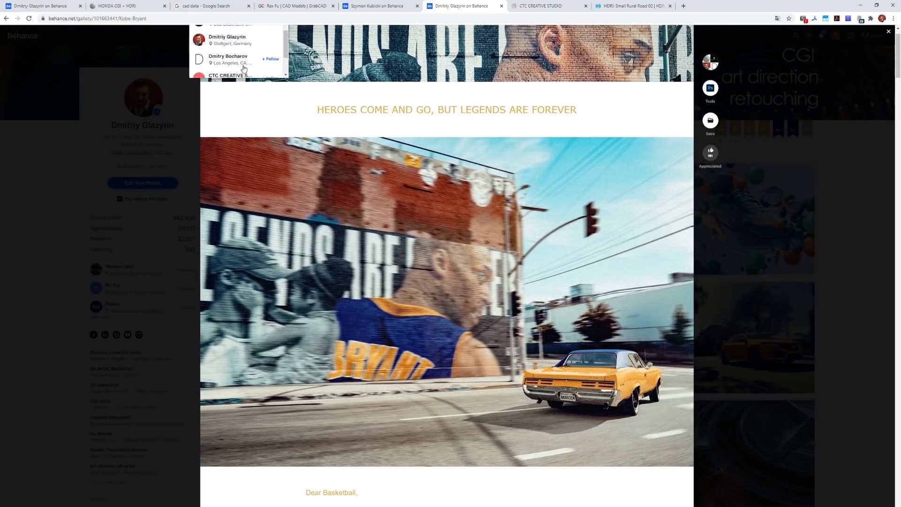
pyautogui.click(244, 68)
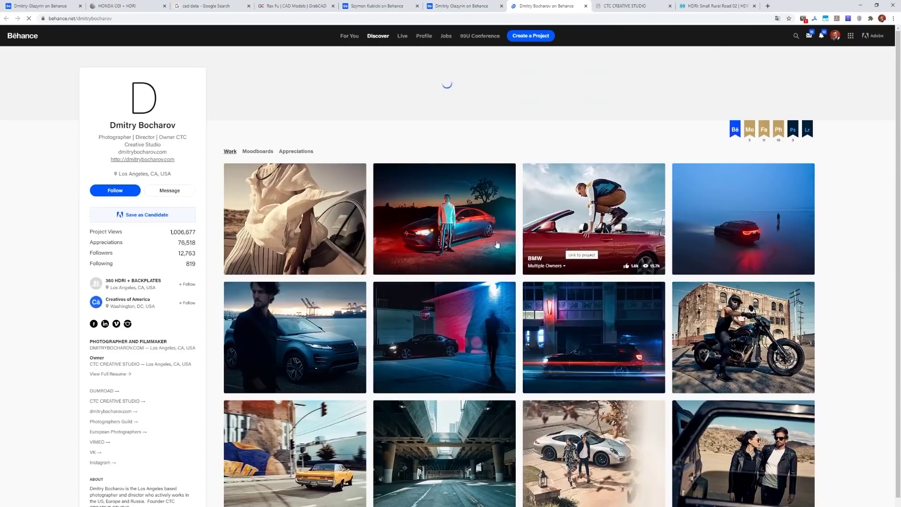
# Open the photographer's "The Compact CLA Coupe 2020" project and examine its desert road photos.
pyautogui.click(497, 244)
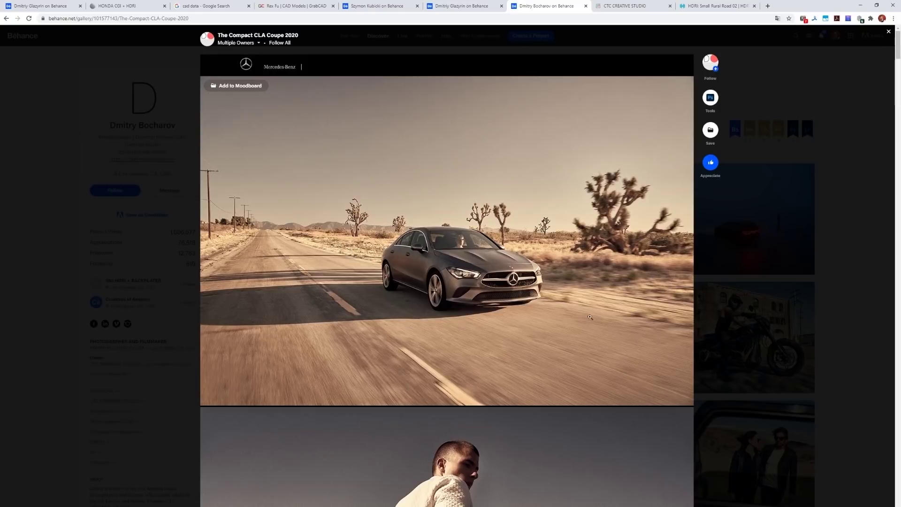
pyautogui.scroll(-15, 433, 290)
pyautogui.scroll(-20, 433, 290)
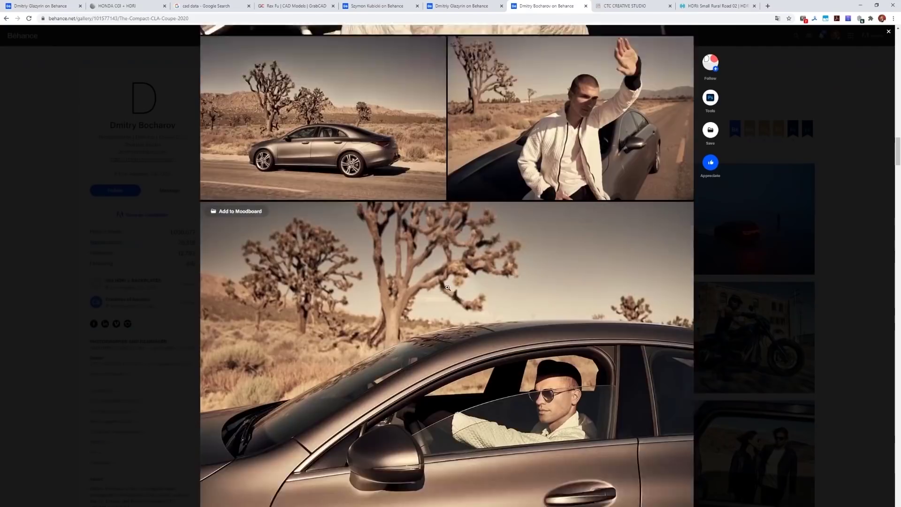
pyautogui.scroll(-8, 447, 288)
pyautogui.scroll(-1, 460, 273)
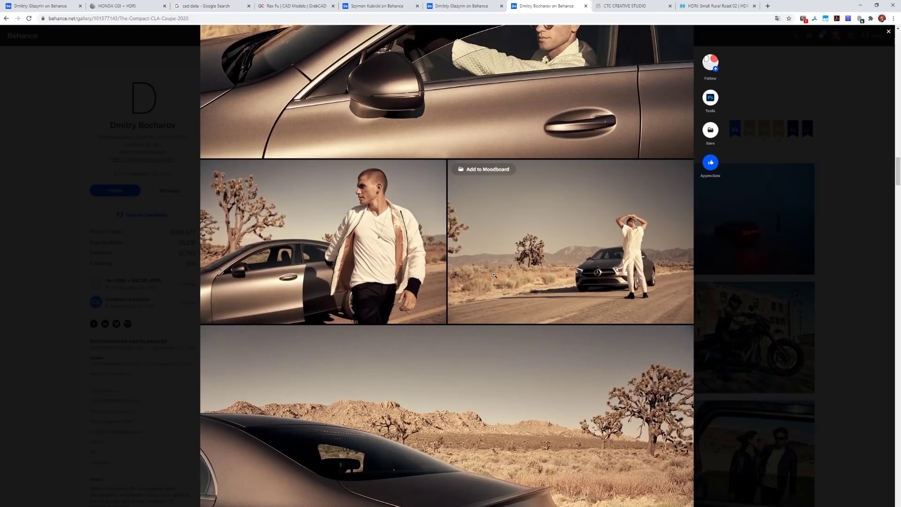
pyautogui.scroll(-15, 592, 218)
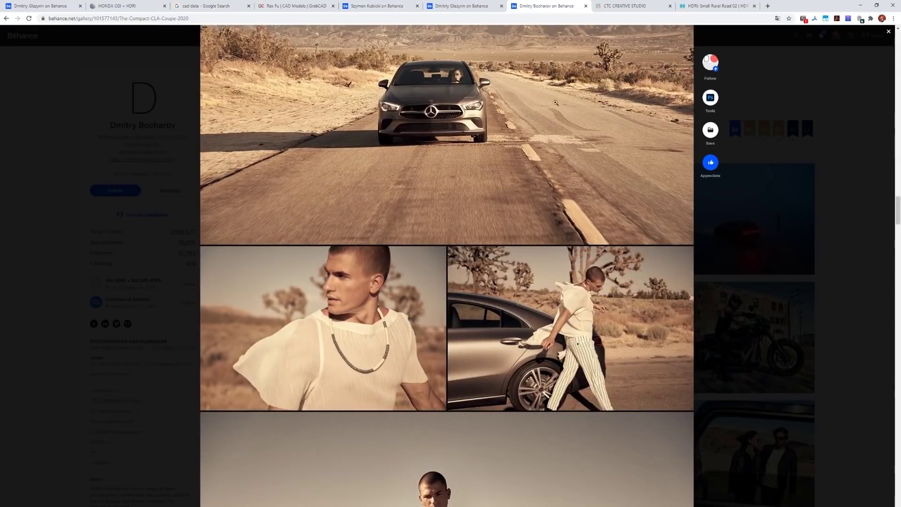
# Return to the CTC CREATIVE STUDIO store, open the LONG BEACH PORT - SUNNY pack and page through its preview images.
pyautogui.click(620, 4)
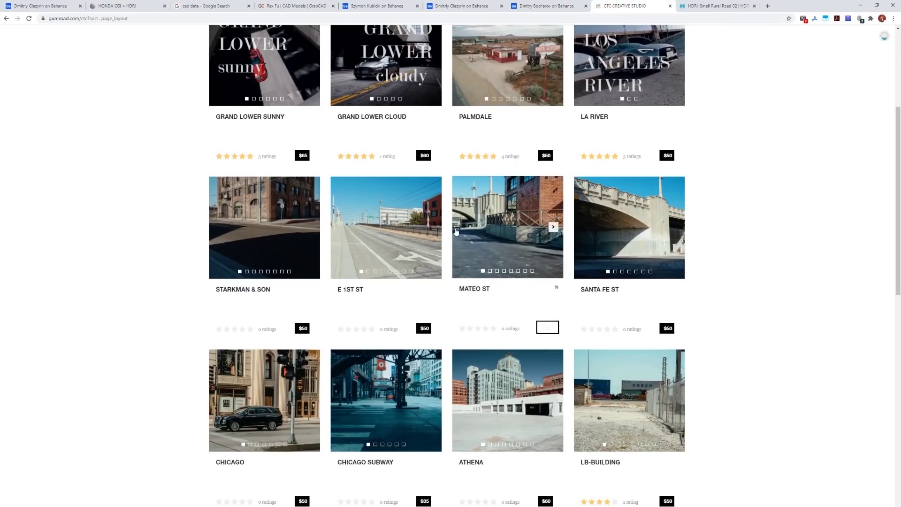
pyautogui.scroll(-4, 465, 231)
pyautogui.scroll(-5, 465, 231)
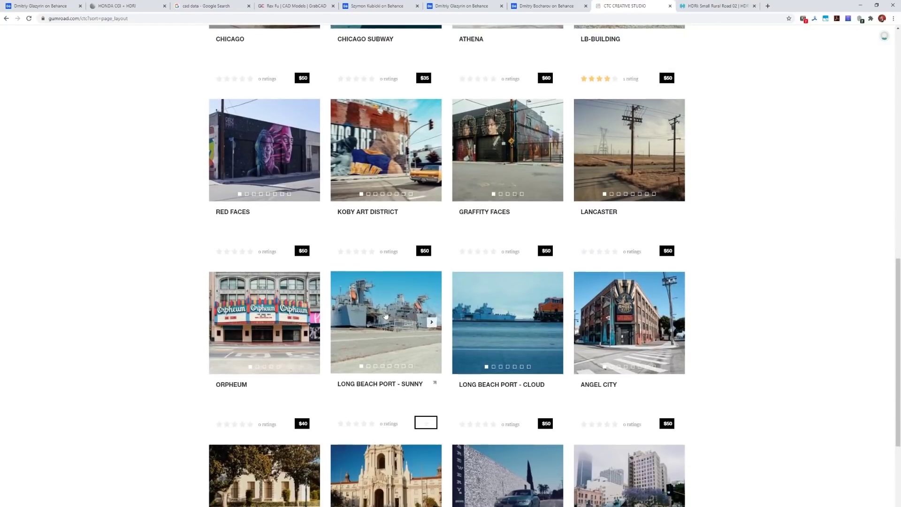
pyautogui.click(383, 310)
pyautogui.click(605, 159)
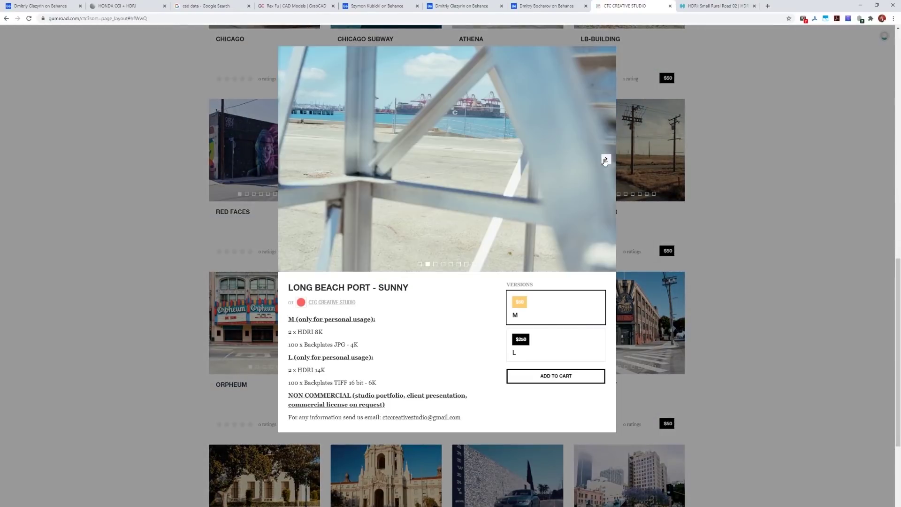
pyautogui.click(606, 159)
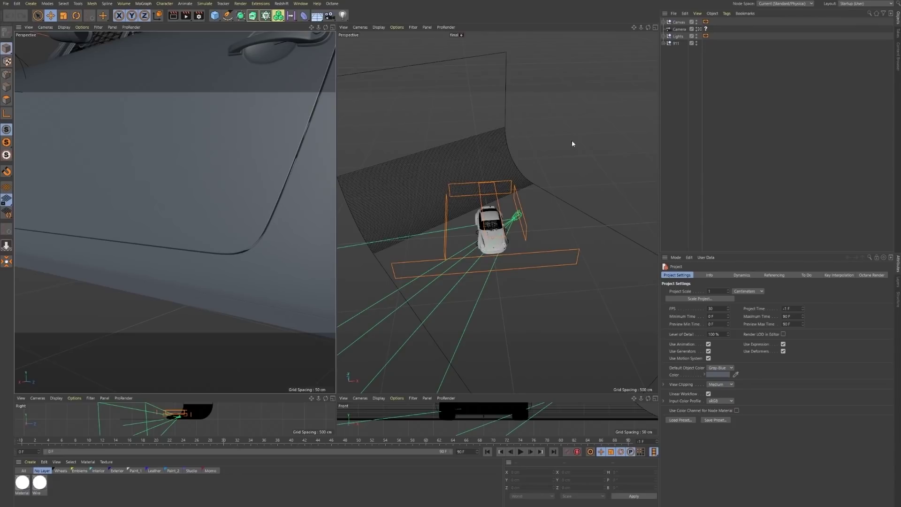
# Review the car's materials layer by layer, including Wheels, Emblems, Paint_1 and Leather, and show all materials again.
pyautogui.click(26, 471)
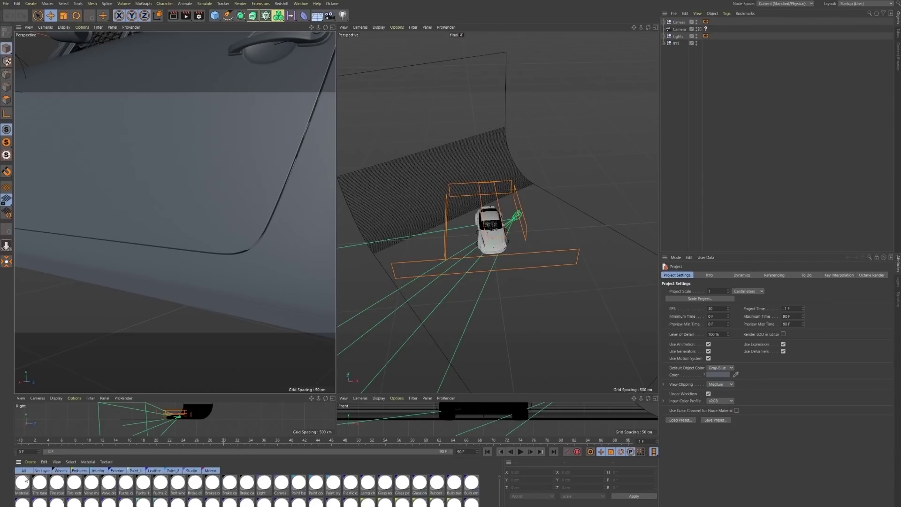
pyautogui.click(61, 471)
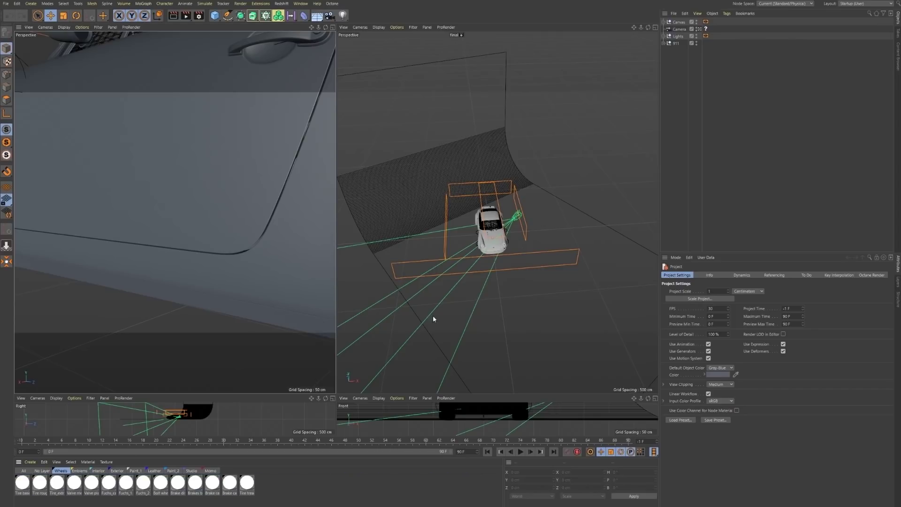
pyautogui.click(117, 471)
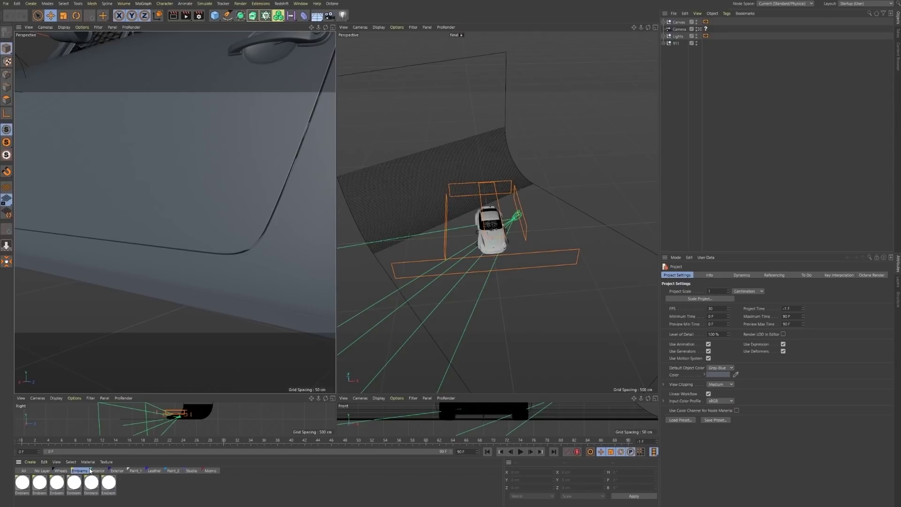
pyautogui.moveTo(135, 471); pyautogui.dragTo(161, 473)
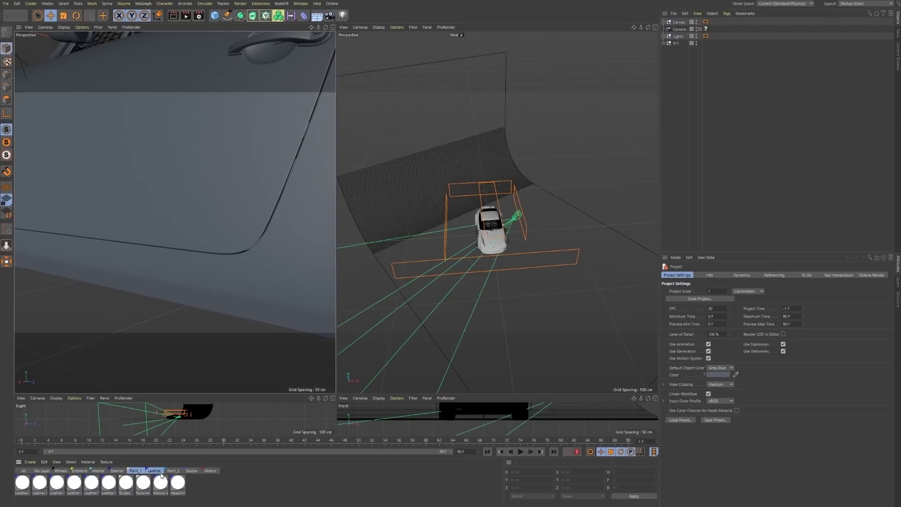
pyautogui.click(39, 472)
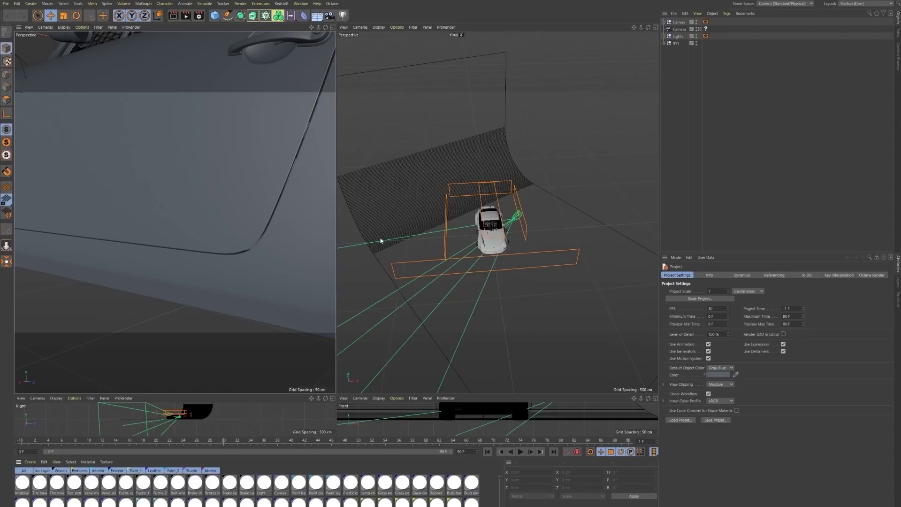
# Delete the Canvas, Camera and Lights objects from the scene, keeping only the 911 car model.
pyautogui.click(679, 25)
pyautogui.press('Delete')
pyautogui.click(680, 24)
pyautogui.press('Delete')
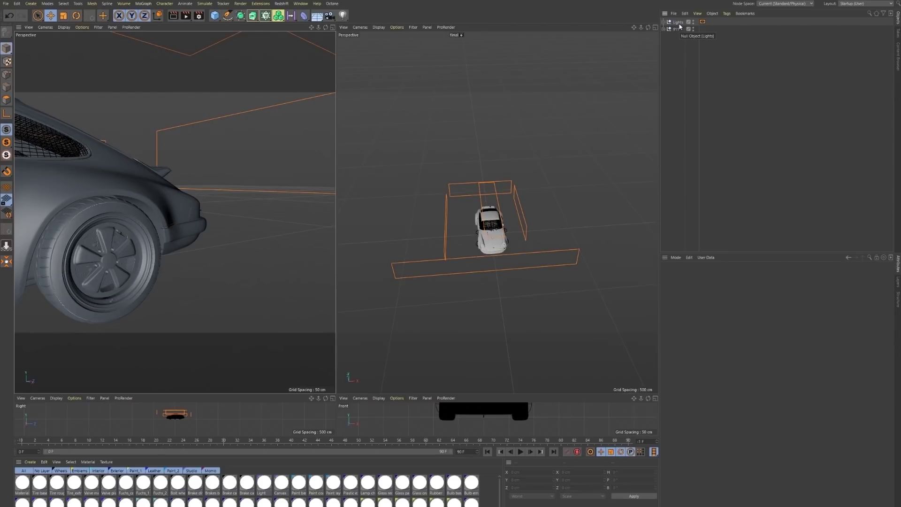
pyautogui.click(679, 25)
pyautogui.press('Delete')
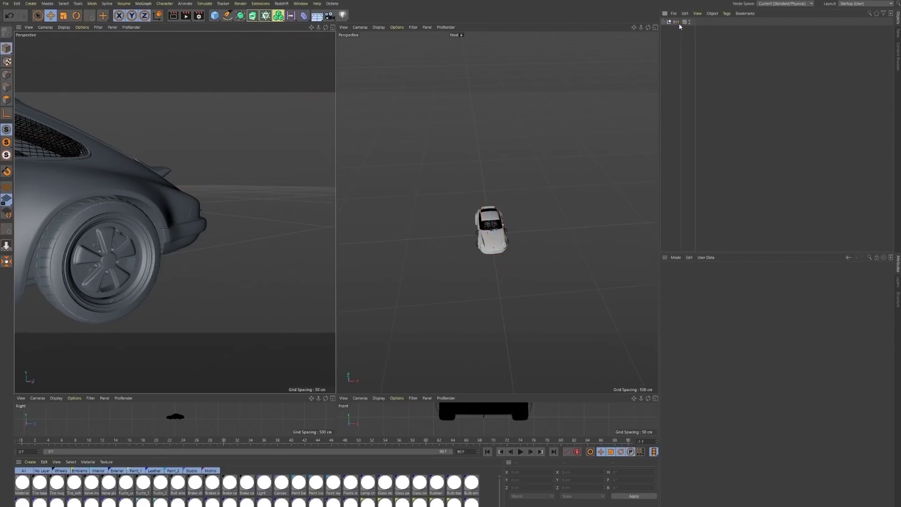
# In the maximized perspective view, select the car's left door null and rotate it open by about 55°.
pyautogui.middleClick(276, 165)
pyautogui.keyDown('alt'); pyautogui.moveTo(307, 188); pyautogui.dragTo(257, 190, button='right'); pyautogui.keyUp('alt')
pyautogui.moveTo(257, 190)
pyautogui.keyDown('alt'); pyautogui.mouseDown()
pyautogui.moveTo(446, 197)
pyautogui.moveTo(331, 236)
pyautogui.moveTo(256, 185)
pyautogui.mouseUp(); pyautogui.keyUp('alt')
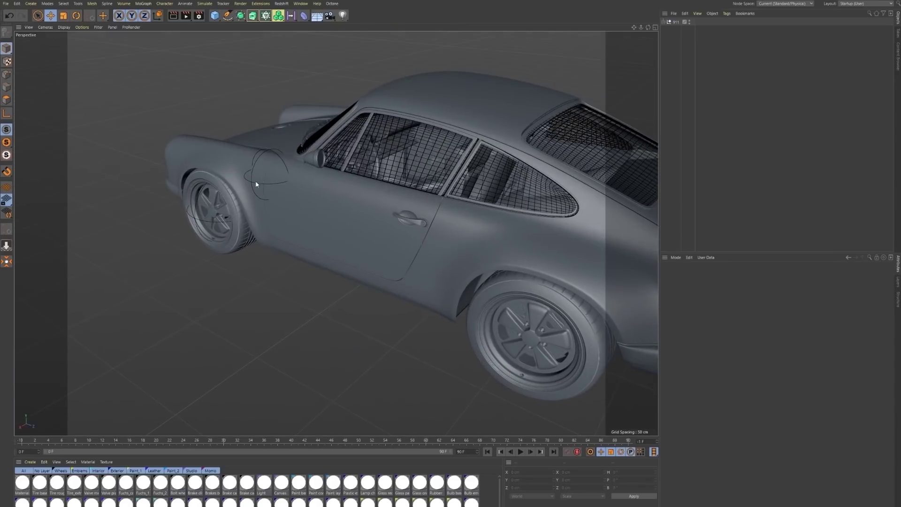
pyautogui.click(250, 183)
pyautogui.click(252, 182)
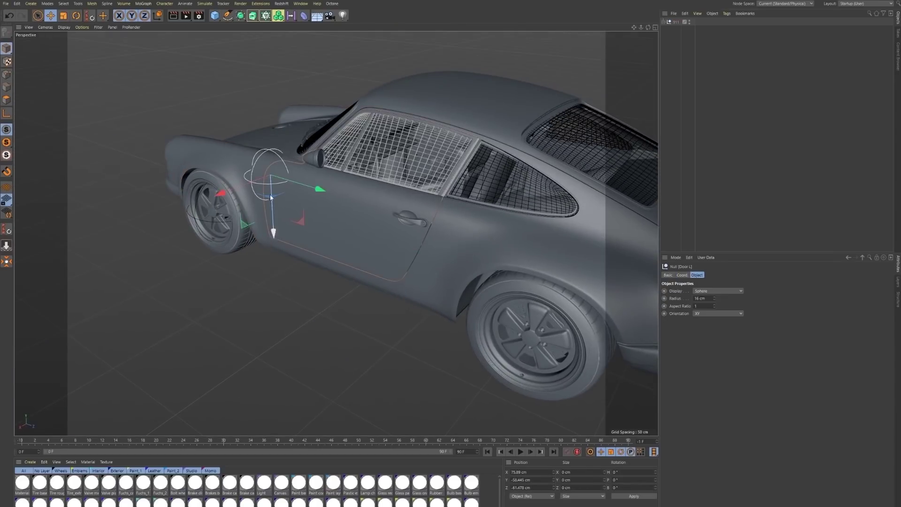
pyautogui.click(75, 15)
pyautogui.moveTo(277, 191); pyautogui.dragTo(237, 188)
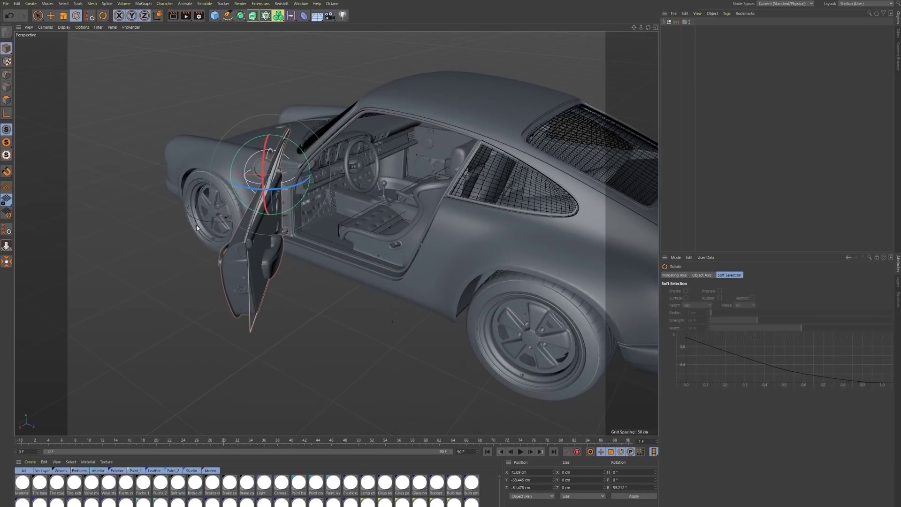
# Try steering the front left wheel by rotating its steering null, and undo the rotation.
pyautogui.click(195, 219)
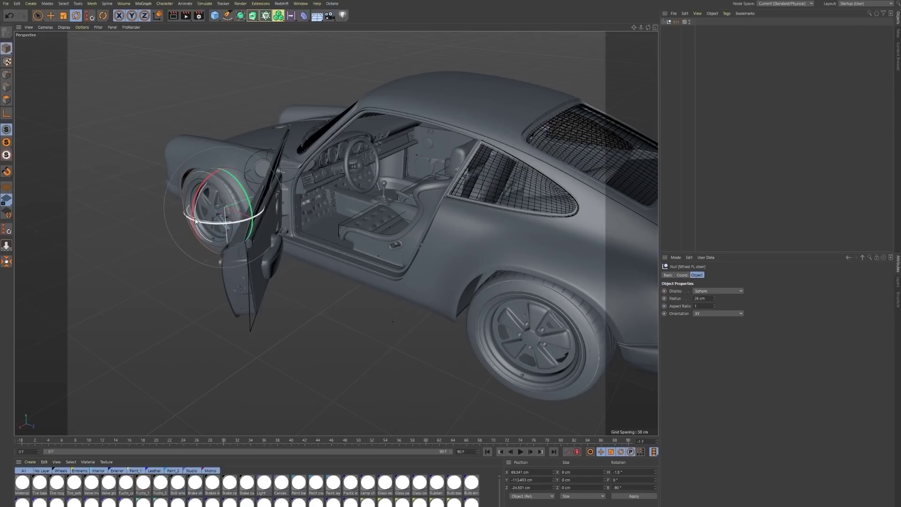
pyautogui.moveTo(209, 225); pyautogui.dragTo(236, 226)
pyautogui.hotkey('ctrl', 'z')
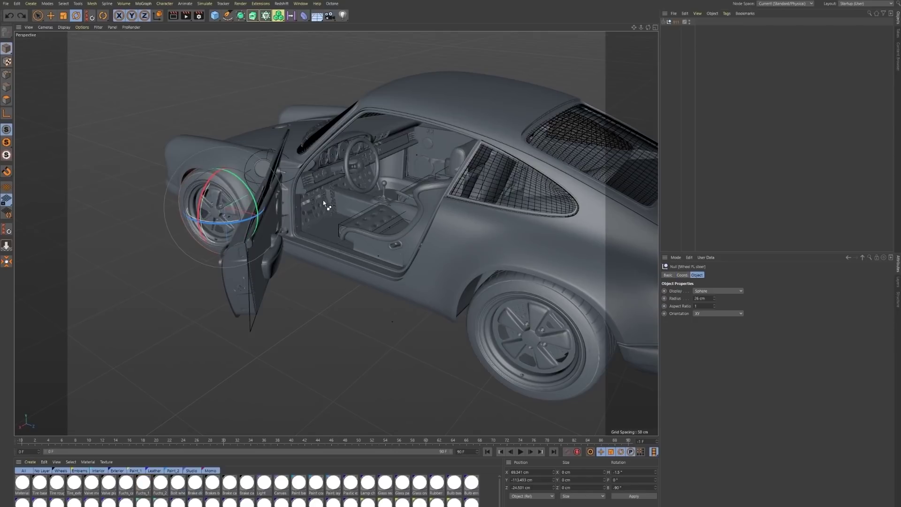
# After examining the interior through the open door, undo the left door's rotation and deselect everything.
pyautogui.scroll(3, 388, 181)
pyautogui.scroll(4, 388, 184)
pyautogui.keyDown('alt'); pyautogui.moveTo(392, 196); pyautogui.dragTo(335, 188); pyautogui.keyUp('alt')
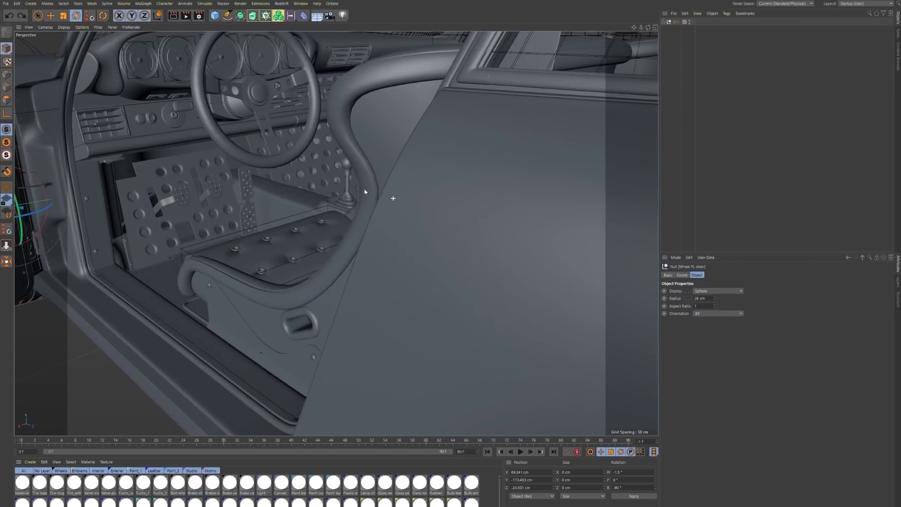
pyautogui.keyDown('alt'); pyautogui.moveTo(268, 155); pyautogui.dragTo(275, 225, button='middle'); pyautogui.keyUp('alt')
pyautogui.moveTo(276, 224)
pyautogui.keyDown('alt'); pyautogui.mouseDown()
pyautogui.moveTo(317, 204)
pyautogui.moveTo(353, 214)
pyautogui.moveTo(287, 211)
pyautogui.mouseUp(); pyautogui.keyUp('alt')
pyautogui.hotkey('ctrl', 'z')
pyautogui.hotkey('ctrl', 'z')
pyautogui.hotkey('ctrl', 'z')
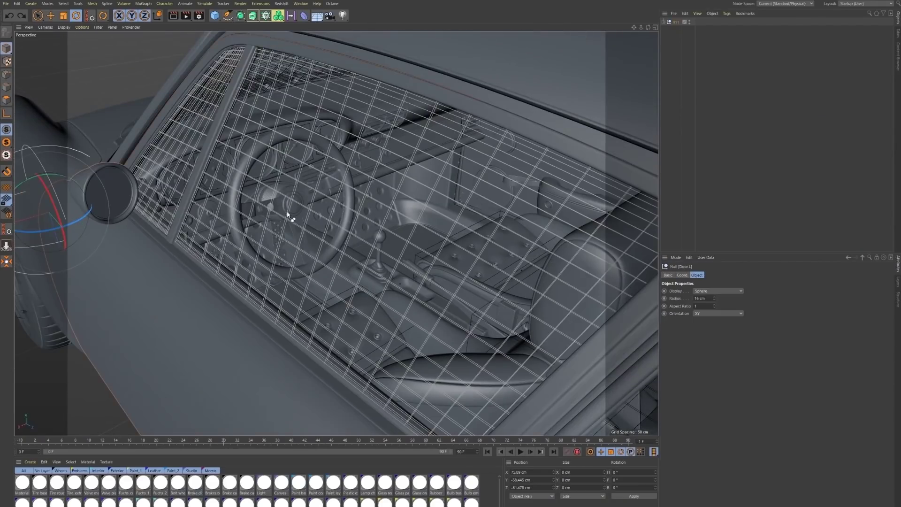
pyautogui.scroll(-2, 287, 212)
pyautogui.scroll(-10, 287, 214)
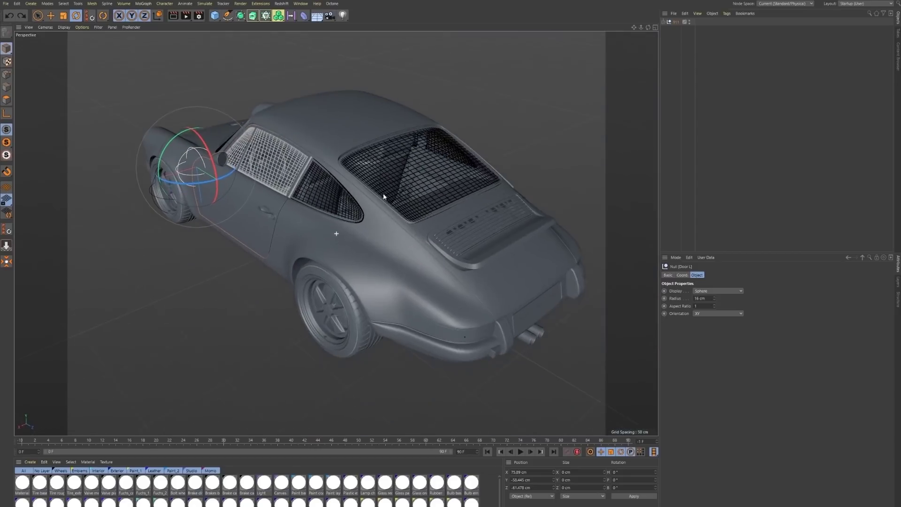
pyautogui.click(275, 298)
pyautogui.keyDown('alt'); pyautogui.moveTo(341, 278); pyautogui.dragTo(350, 248); pyautogui.keyUp('alt')
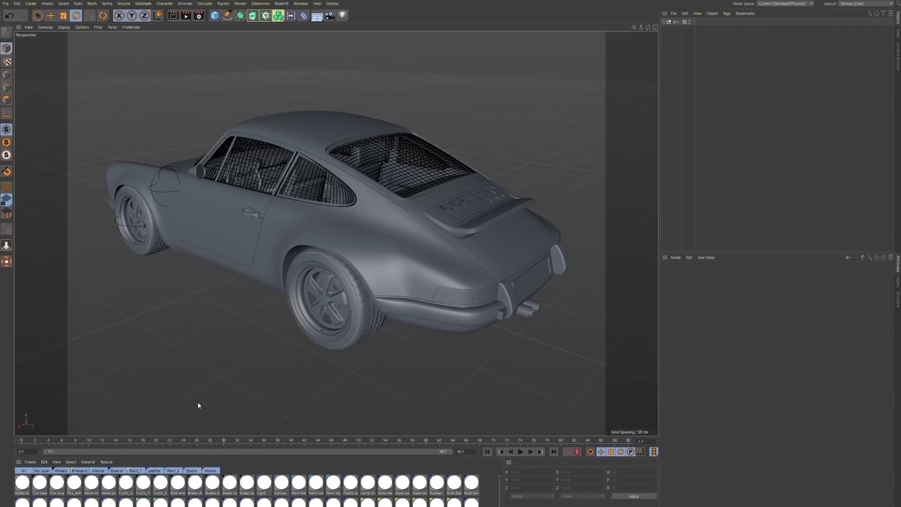
# Pick the Tire base material in the Wheels layer and select all tags and objects that use it.
pyautogui.click(18, 485)
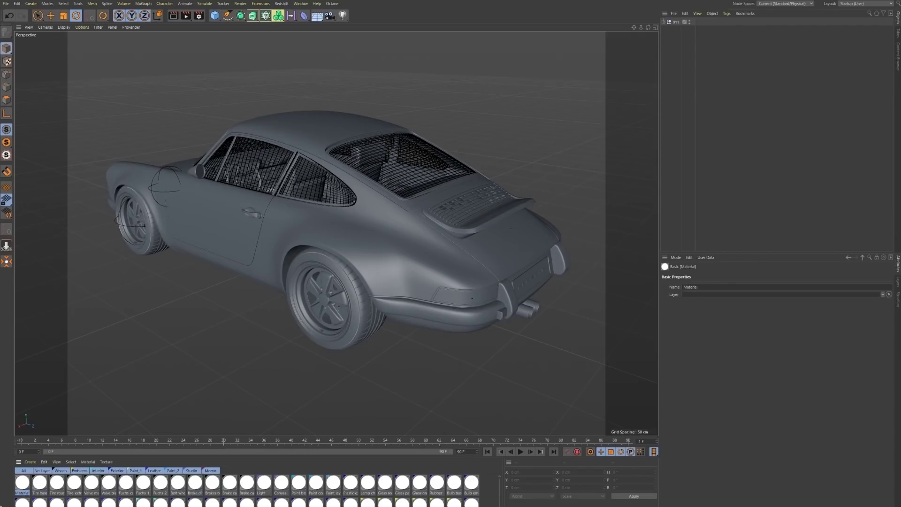
pyautogui.click(61, 470)
pyautogui.click(22, 483)
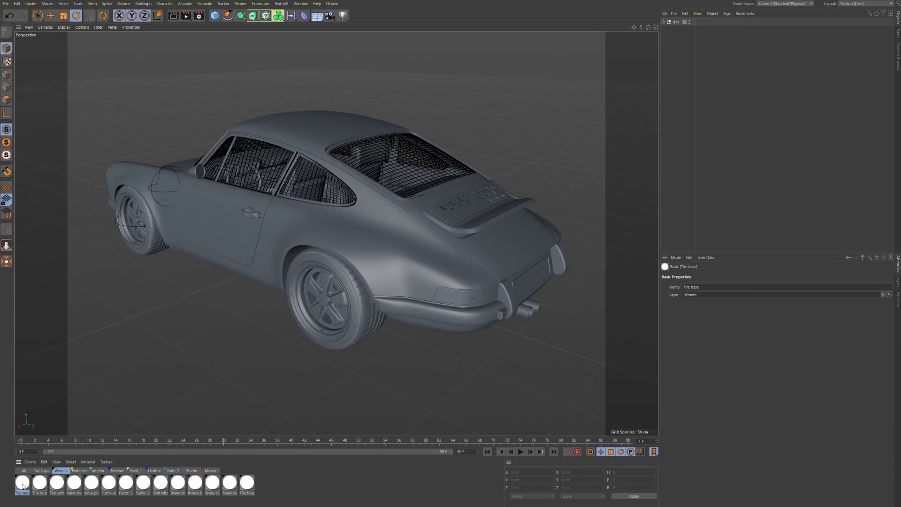
pyautogui.rightClick(27, 481)
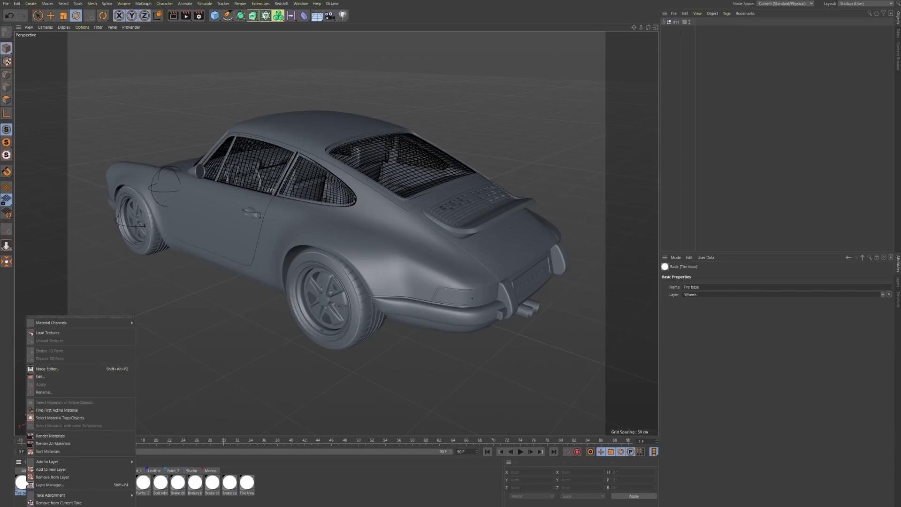
pyautogui.click(52, 418)
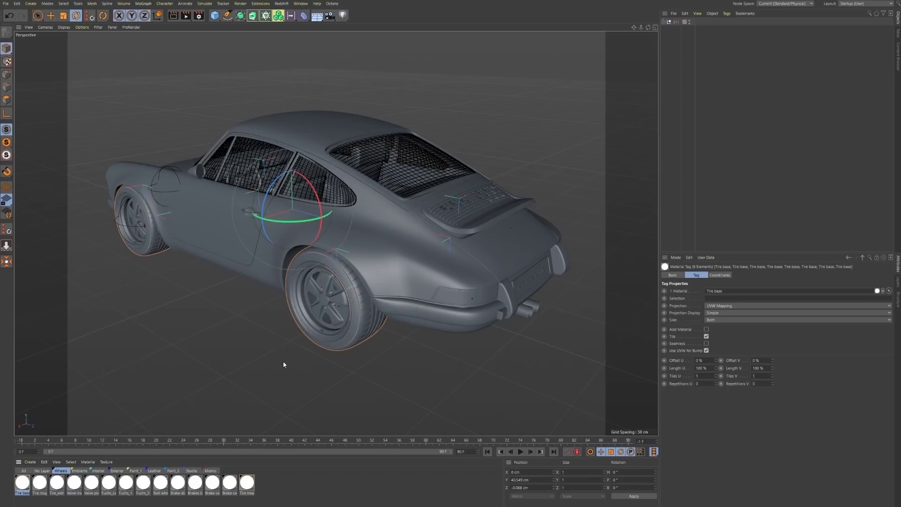
# Solo the selected tire objects to check which parts use the material, and show the whole car again.
pyautogui.click(6, 141)
pyautogui.keyDown('alt'); pyautogui.moveTo(341, 233); pyautogui.dragTo(310, 279); pyautogui.keyUp('alt')
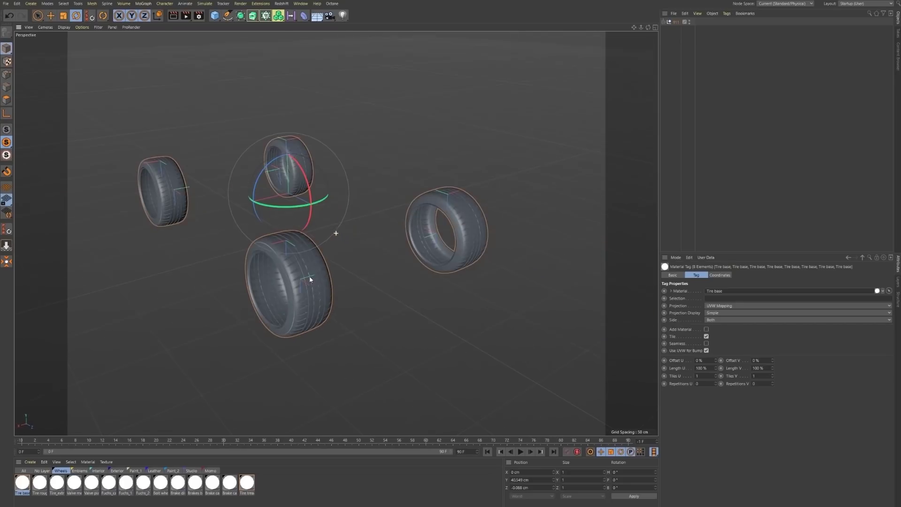
pyautogui.click(6, 130)
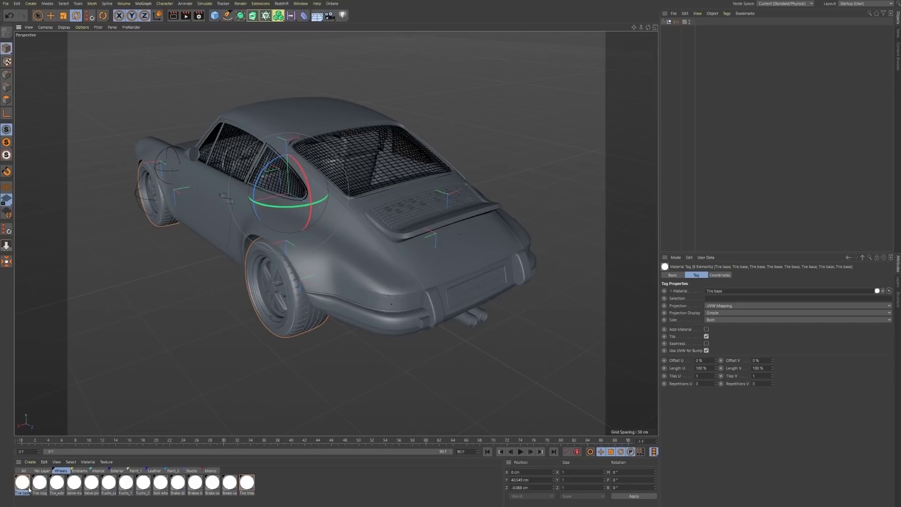
# Set the renderer to Redshift in the render settings and close them.
pyautogui.click(30, 461)
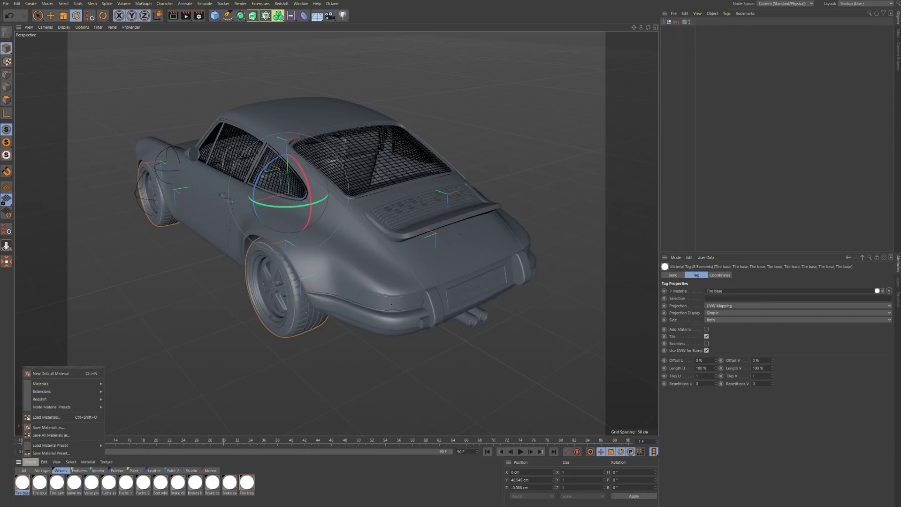
pyautogui.click(199, 16)
pyautogui.click(250, 28)
pyautogui.click(248, 59)
pyautogui.click(319, 60)
pyautogui.moveTo(338, 44); pyautogui.dragTo(335, 87)
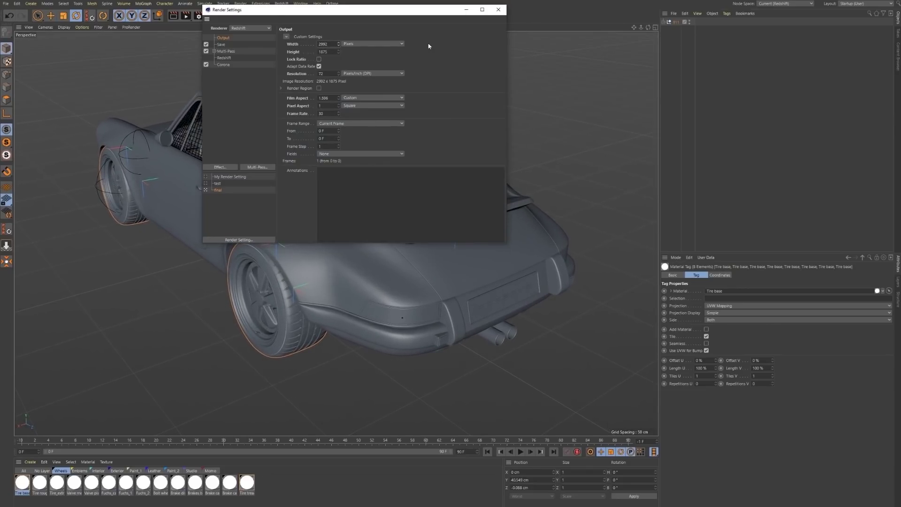
pyautogui.click(498, 9)
# Create a new standard Redshift material for the tires in the Wheels layer.
pyautogui.click(30, 461)
pyautogui.moveTo(45, 400)
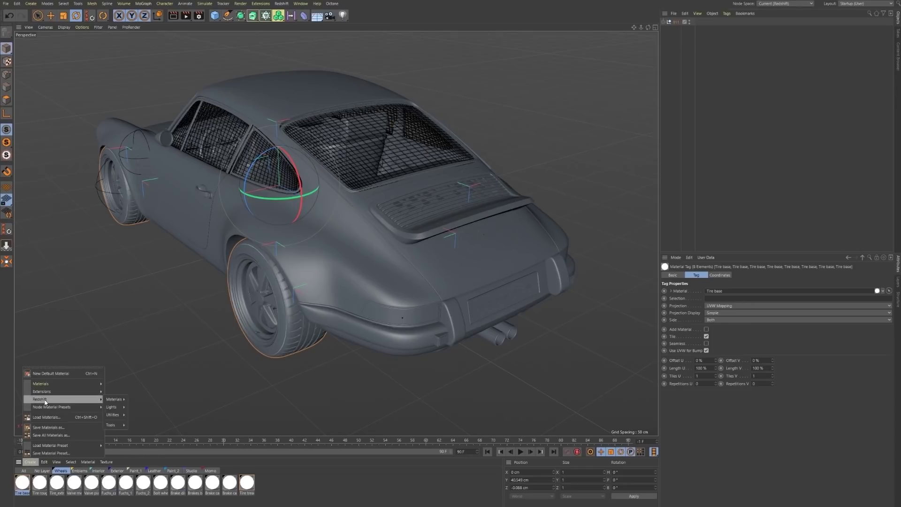
pyautogui.moveTo(123, 400)
pyautogui.click(153, 400)
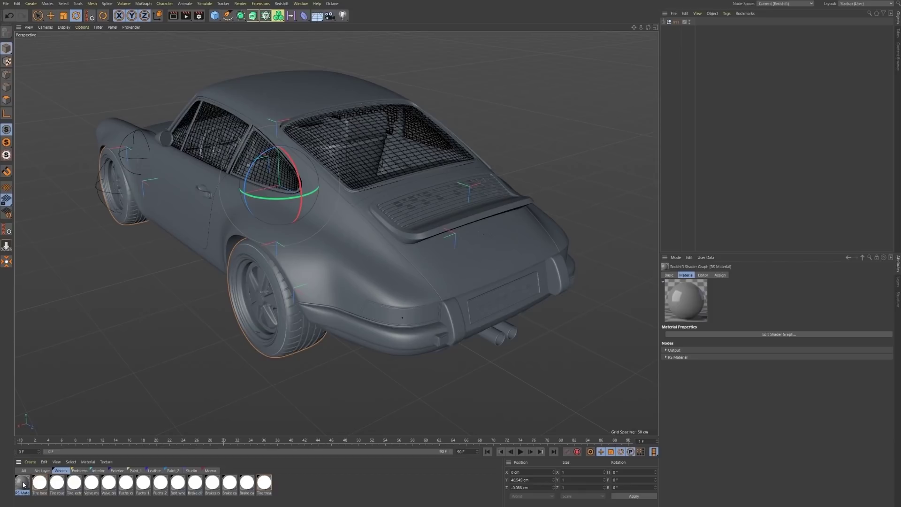
# Try replacing the Tire base material with the RS Material, inspect its node setup in the shader graph and close the graph.
pyautogui.moveTo(39, 486)
pyautogui.mouseDown()
pyautogui.moveTo(29, 497)
pyautogui.moveTo(40, 486)
pyautogui.moveTo(23, 486)
pyautogui.moveTo(40, 486)
pyautogui.moveTo(30, 488)
pyautogui.moveTo(39, 488)
pyautogui.moveTo(34, 503)
pyautogui.moveTo(29, 487)
pyautogui.moveTo(37, 486)
pyautogui.mouseUp()
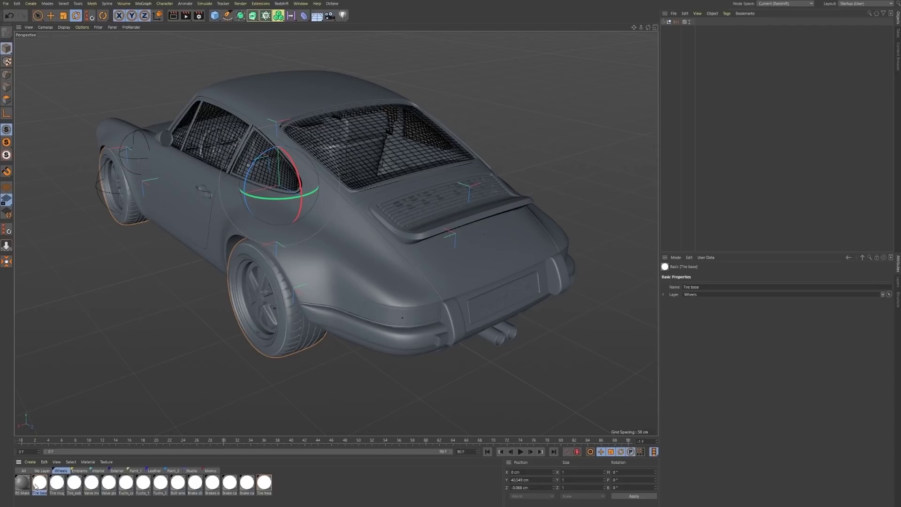
pyautogui.click(30, 493)
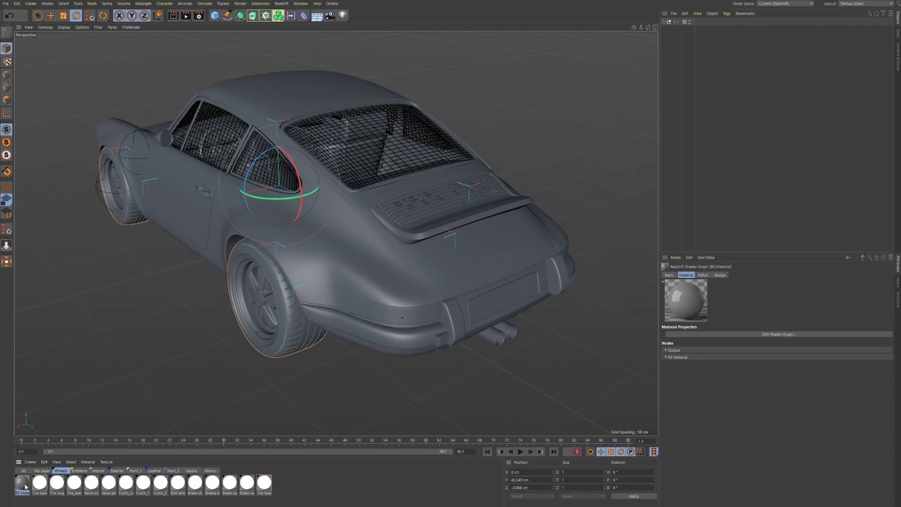
pyautogui.click(39, 484)
pyautogui.doubleClick(40, 486)
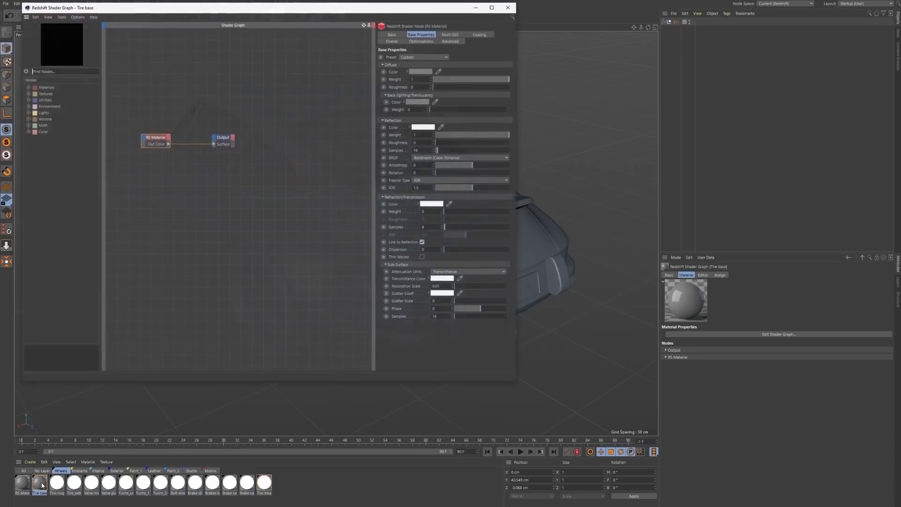
pyautogui.moveTo(152, 139); pyautogui.dragTo(155, 146)
pyautogui.moveTo(269, 11); pyautogui.dragTo(506, 129)
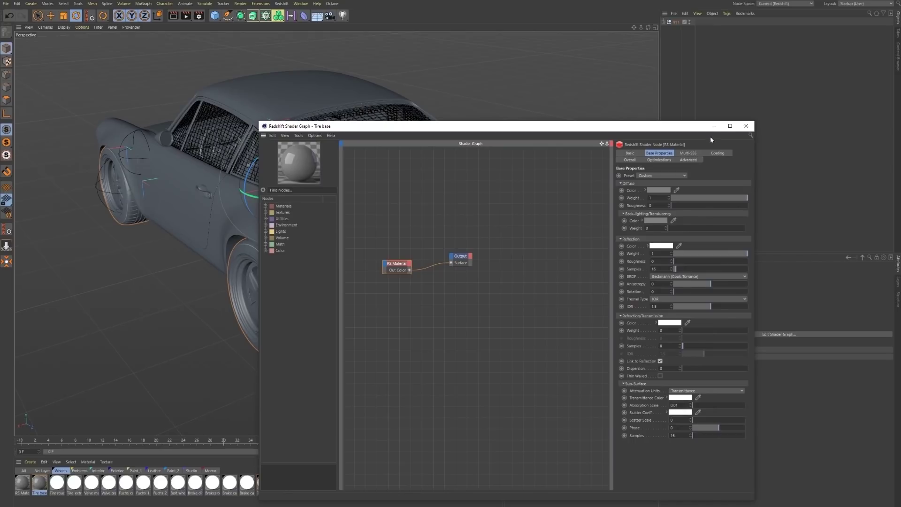
pyautogui.click(746, 126)
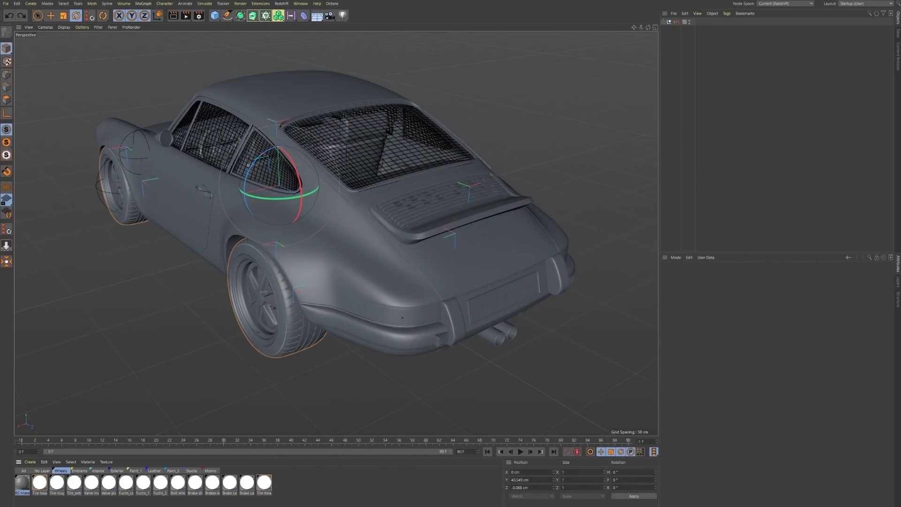
# Try merging Tire base into the RS Material, undo it, and select the Tire base material.
pyautogui.click(24, 483)
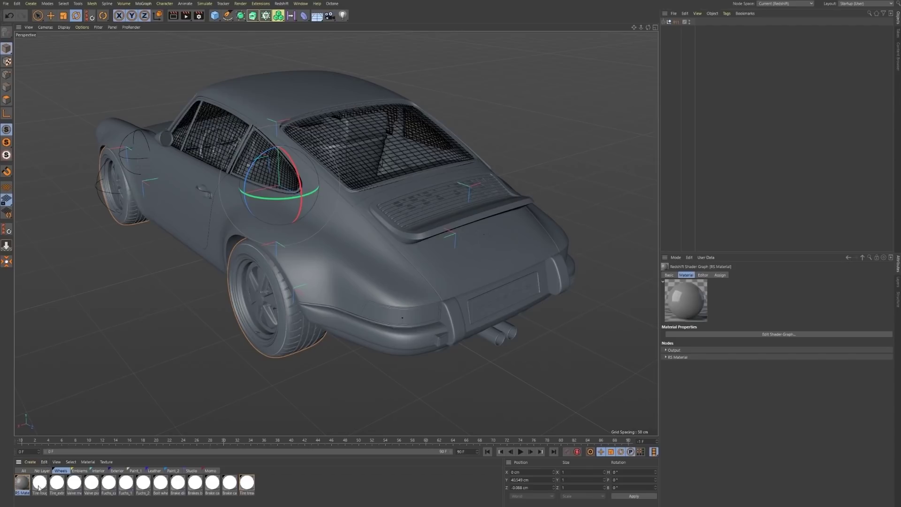
pyautogui.hotkey('ctrl', 'z')
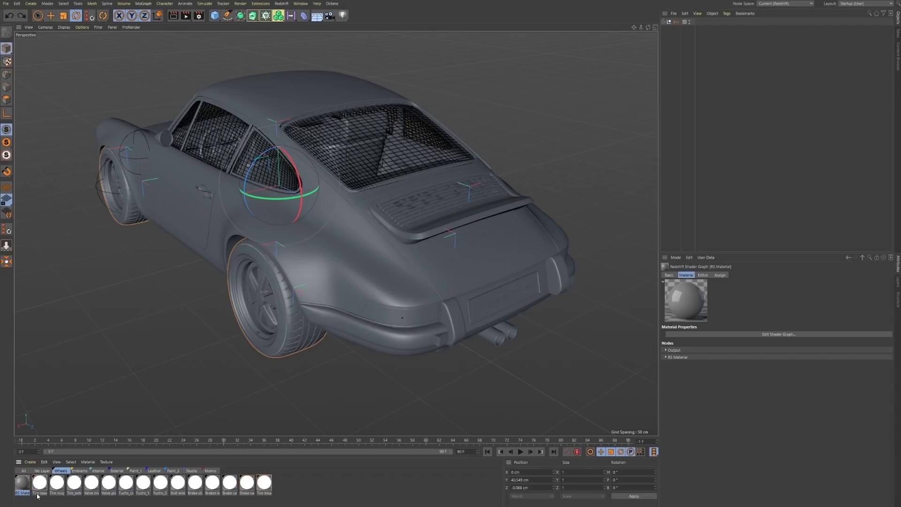
pyautogui.click(38, 488)
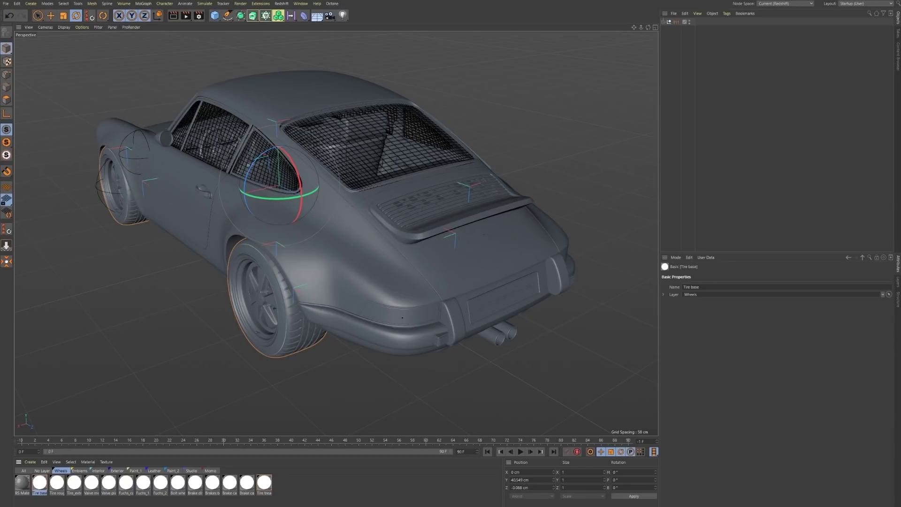
# Deselect the tire objects and show the complete car in a level side view.
pyautogui.click(564, 110)
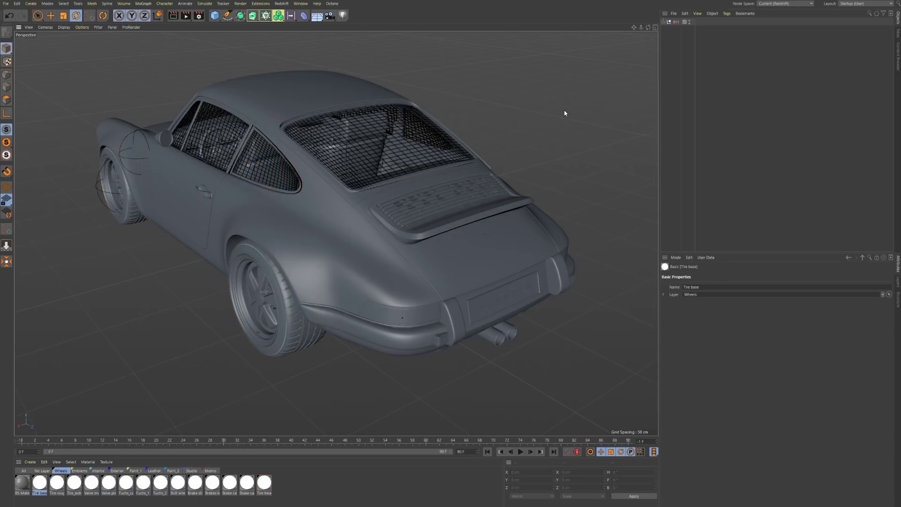
pyautogui.scroll(-1, 564, 110)
pyautogui.moveTo(347, 213)
pyautogui.keyDown('alt'); pyautogui.mouseDown()
pyautogui.moveTo(328, 223)
pyautogui.moveTo(353, 225)
pyautogui.mouseUp(); pyautogui.keyUp('alt')
pyautogui.scroll(-1, 344, 242)
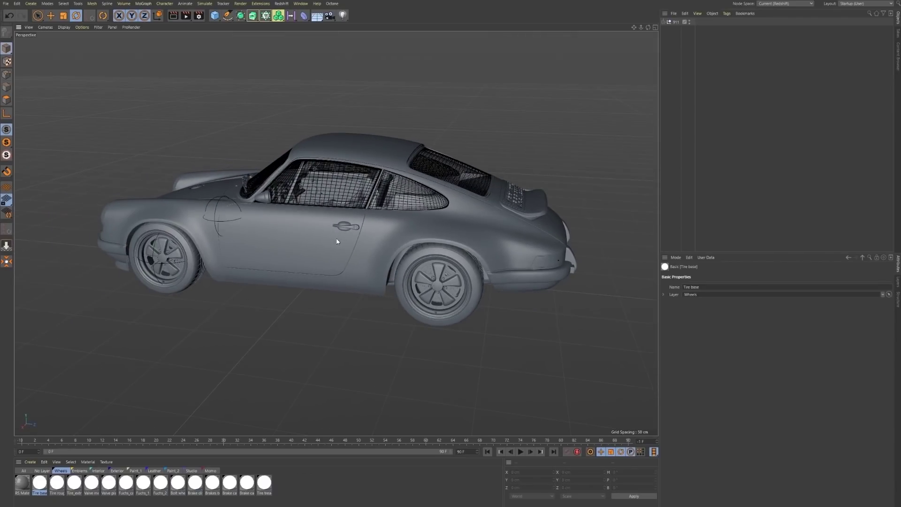
pyautogui.keyDown('alt'); pyautogui.moveTo(302, 254); pyautogui.dragTo(324, 242); pyautogui.keyUp('alt')
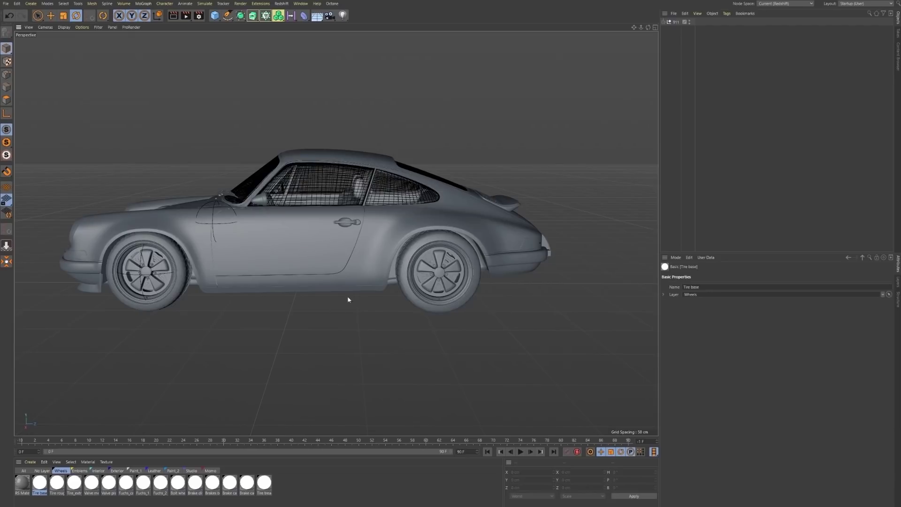
pyautogui.keyDown('alt'); pyautogui.moveTo(335, 261); pyautogui.dragTo(354, 270, button='middle'); pyautogui.keyUp('alt')
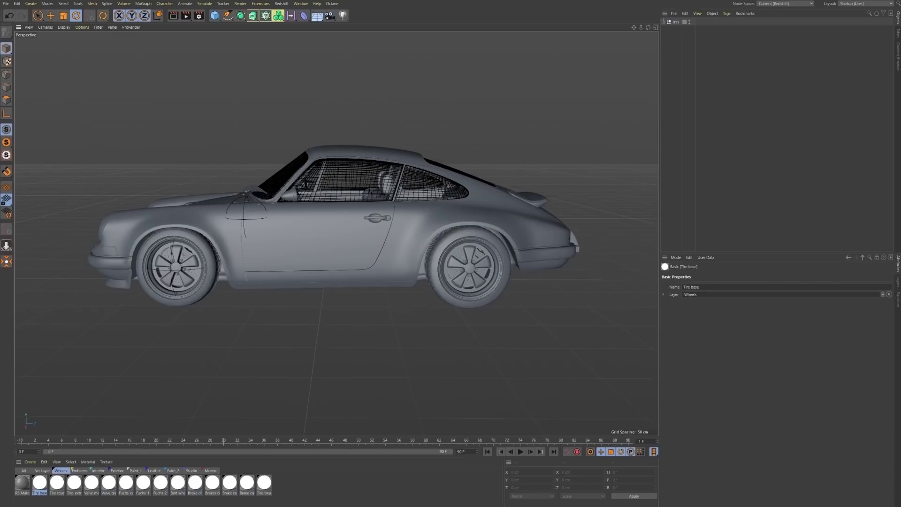
# Switch to the browser, close the Porsche Singer projects tab and run the Google Images search for "porsche singer" again.
pyautogui.click(606, 495)
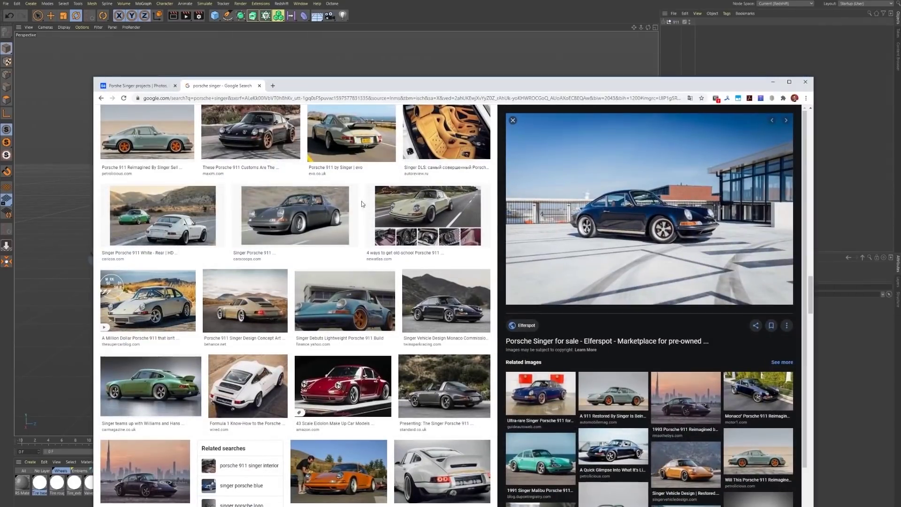
pyautogui.click(175, 86)
pyautogui.scroll(5, 290, 186)
pyautogui.scroll(5, 289, 186)
pyautogui.press('Escape')
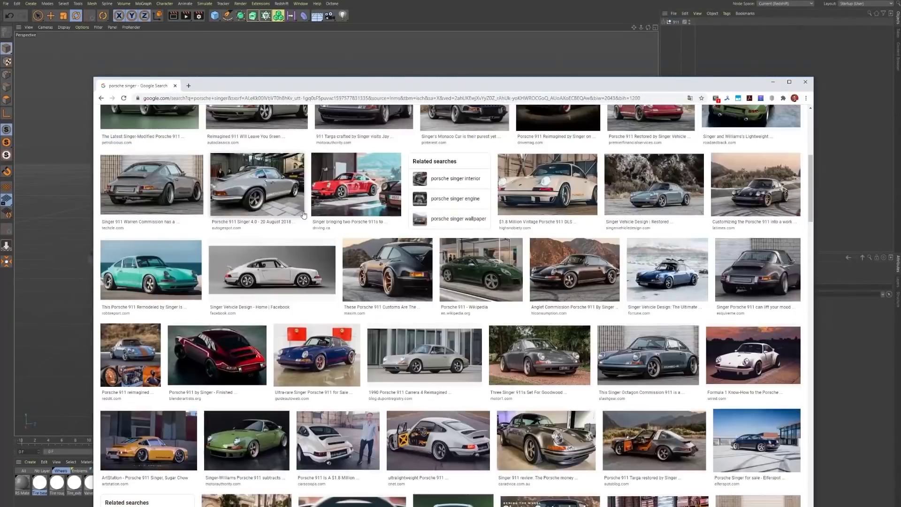
pyautogui.scroll(6, 303, 215)
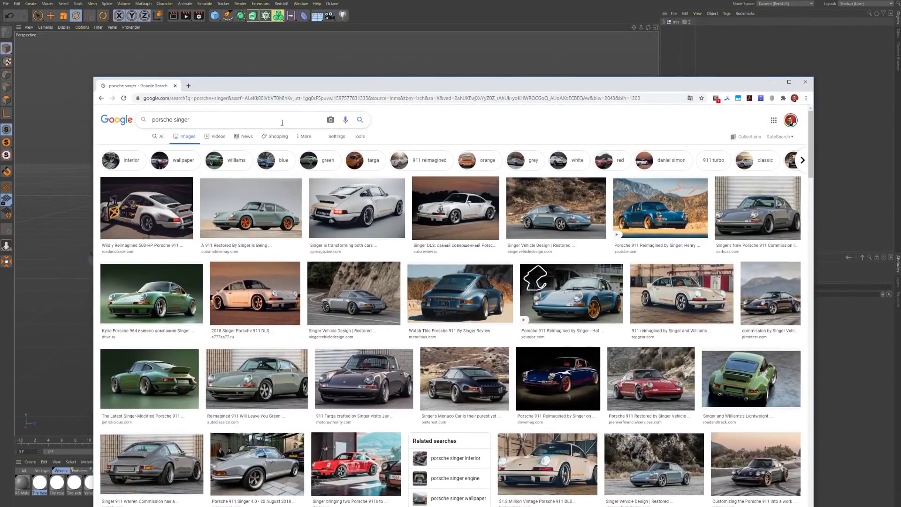
pyautogui.click(359, 120)
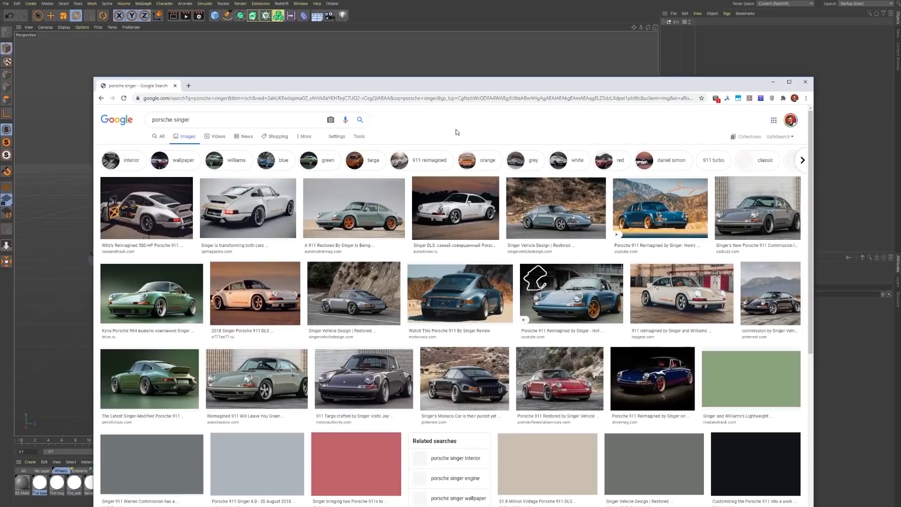
# Preview the blue Singer 911 with orange wheels and the green Autoclassics Singer 911, and browse further reference photos.
pyautogui.click(664, 197)
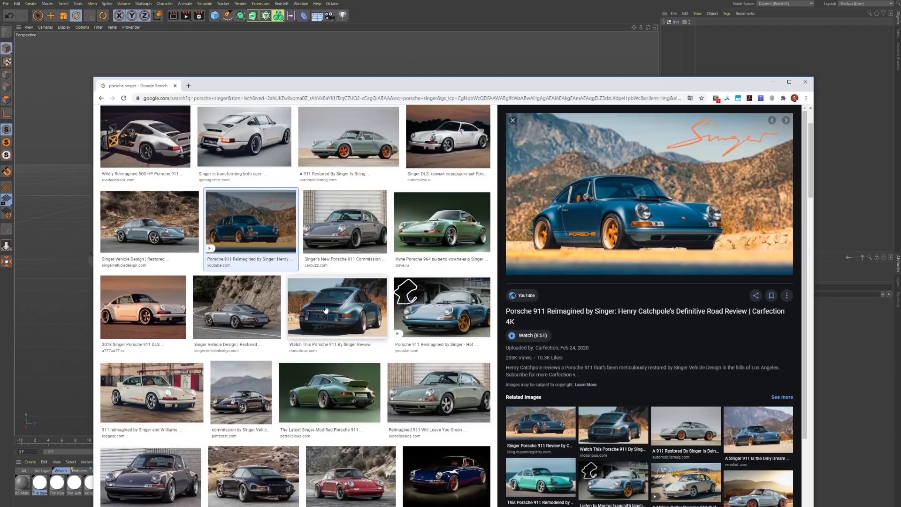
pyautogui.click(432, 389)
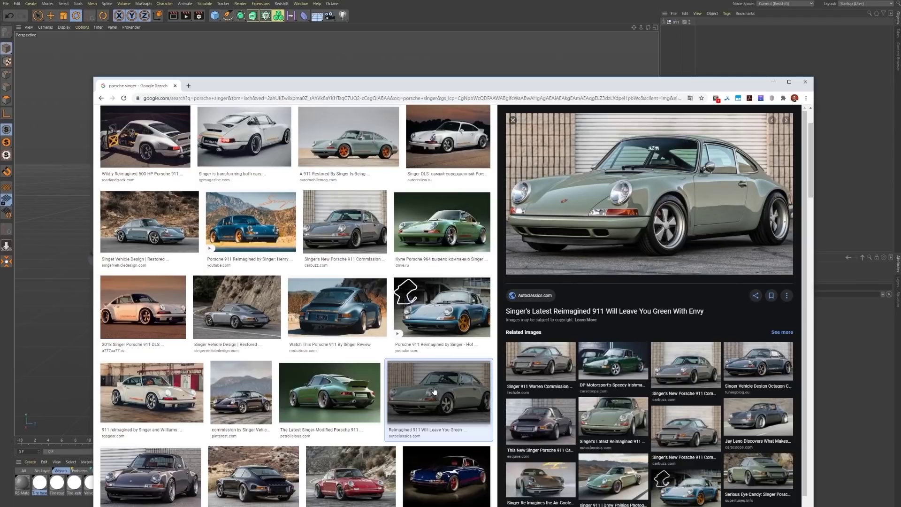
pyautogui.scroll(-5, 435, 391)
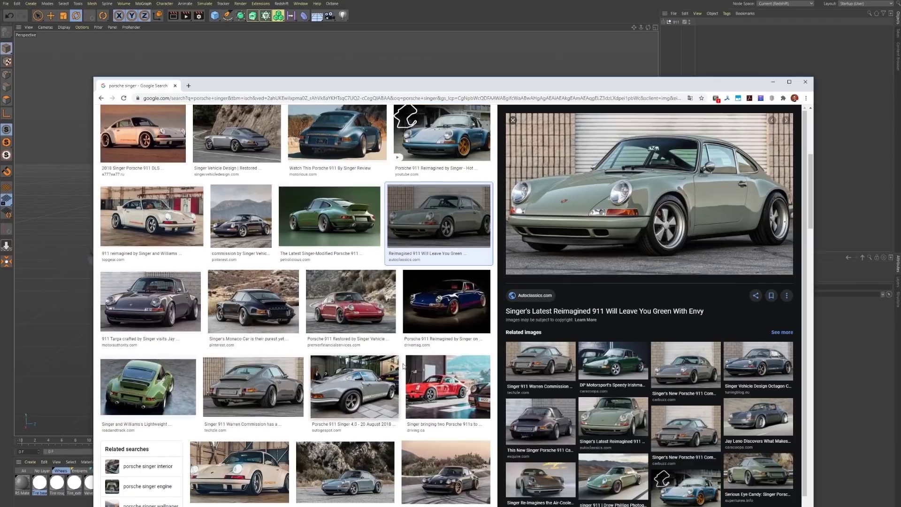
# Browse further Porsche Singer photos, preview Maxim's black 911 with bronze wheels, and return to Cinema 4D.
pyautogui.scroll(-3, 428, 366)
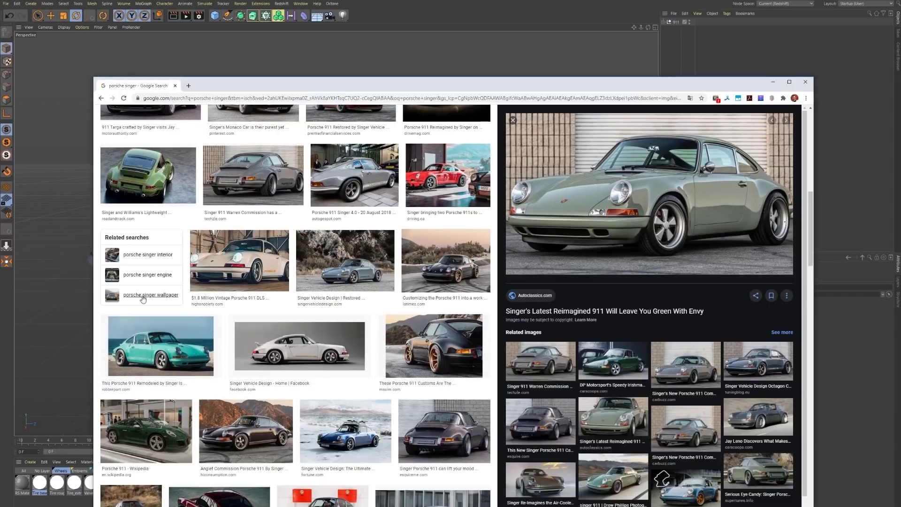
pyautogui.click(441, 362)
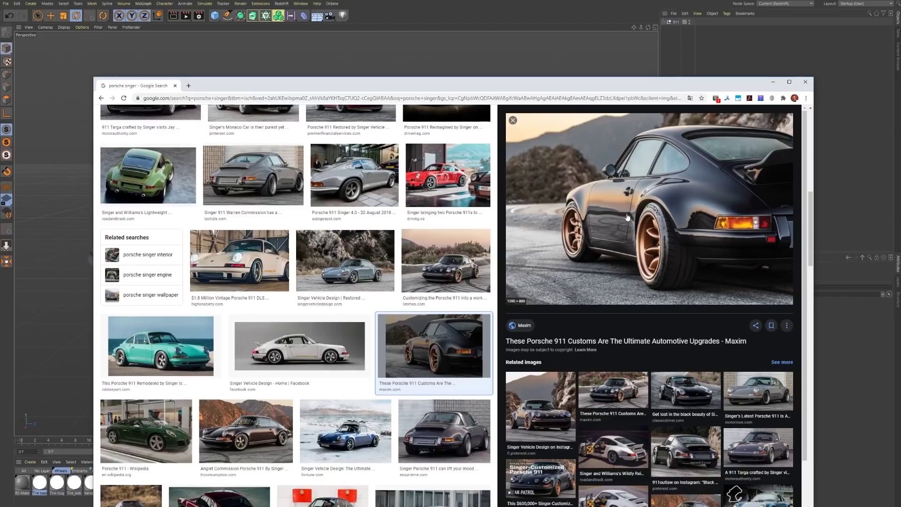
pyautogui.click(773, 83)
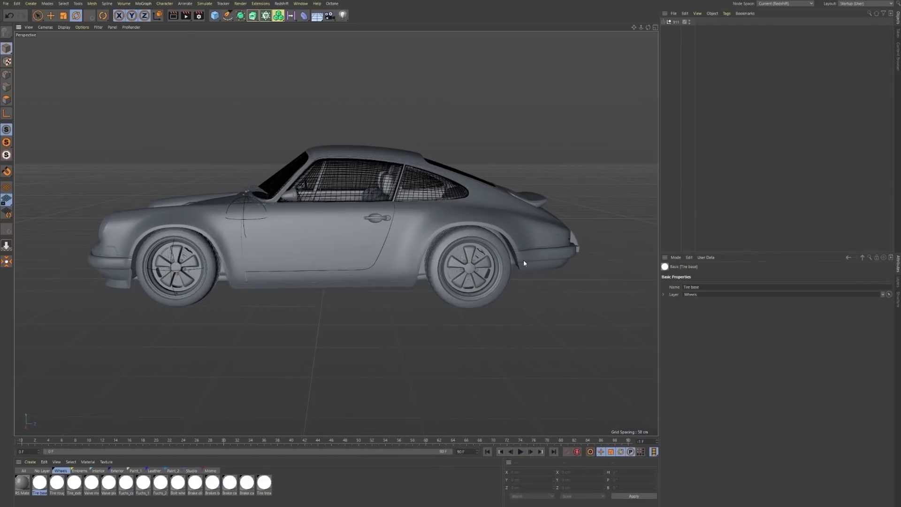
# Render the unlit car from a front three-quarter angle in the Redshift RenderView and stop the live render.
pyautogui.moveTo(370, 252)
pyautogui.keyDown('alt'); pyautogui.mouseDown()
pyautogui.moveTo(356, 252)
pyautogui.moveTo(371, 250)
pyautogui.mouseUp(); pyautogui.keyUp('alt')
pyautogui.click(282, 4)
pyautogui.click(301, 58)
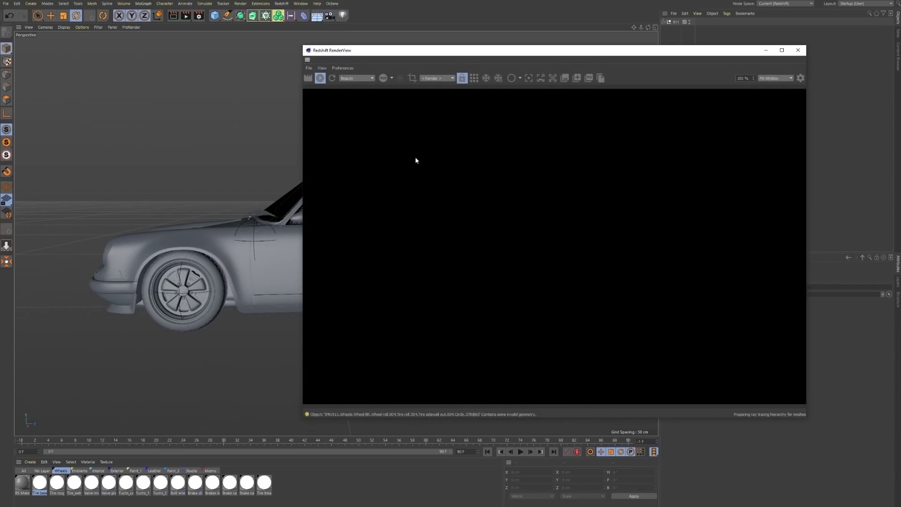
pyautogui.moveTo(464, 53); pyautogui.dragTo(495, 85)
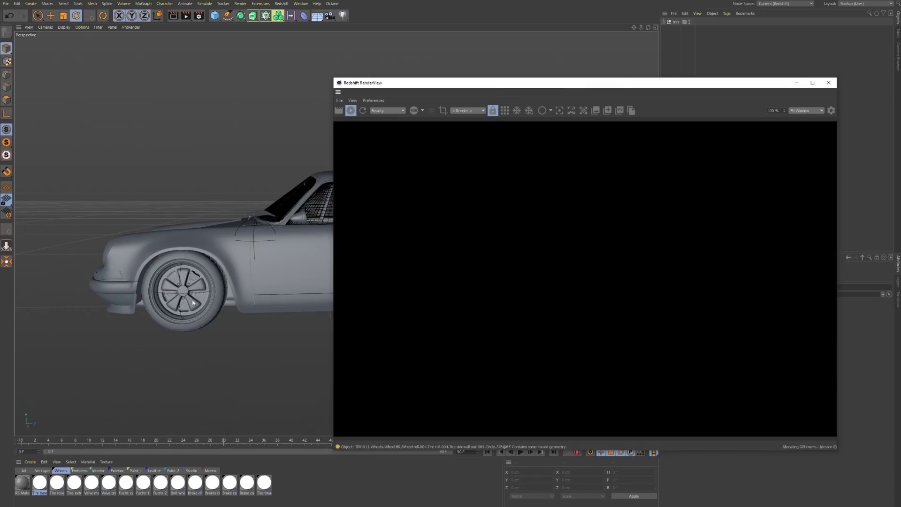
pyautogui.keyDown('alt'); pyautogui.moveTo(213, 259); pyautogui.dragTo(264, 247); pyautogui.keyUp('alt')
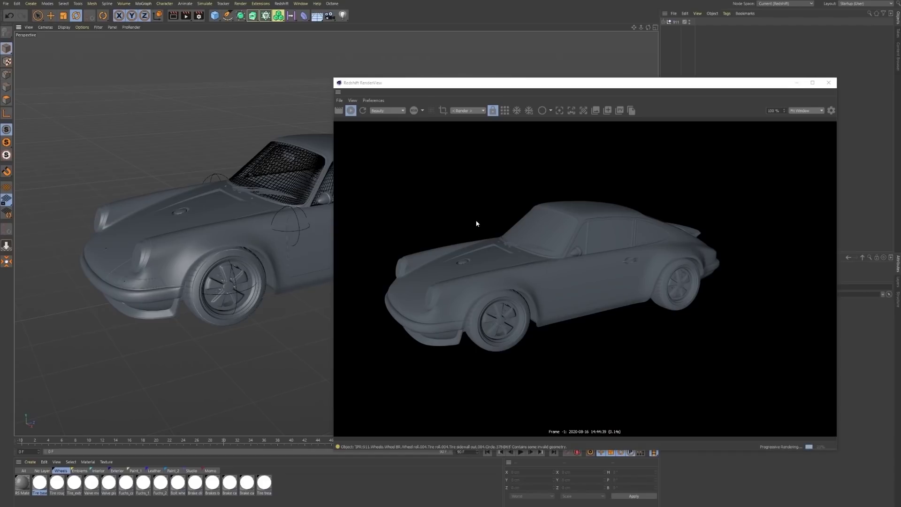
pyautogui.click(350, 110)
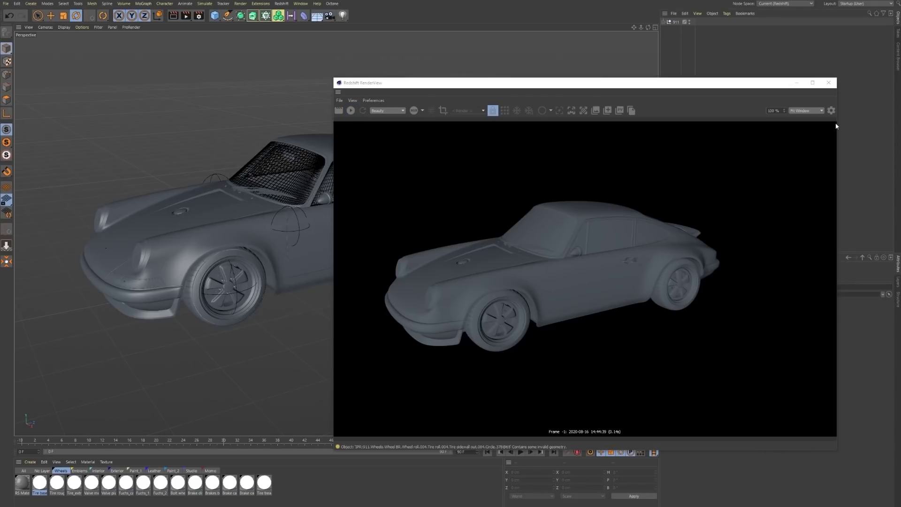
# Add a Redshift Dome Light to the scene and restart the live render.
pyautogui.click(280, 4)
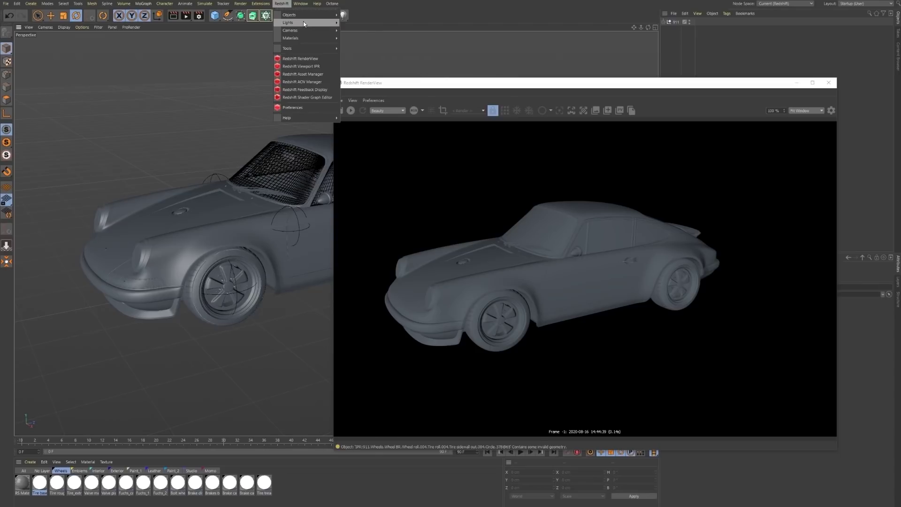
pyautogui.moveTo(303, 22)
pyautogui.click(359, 57)
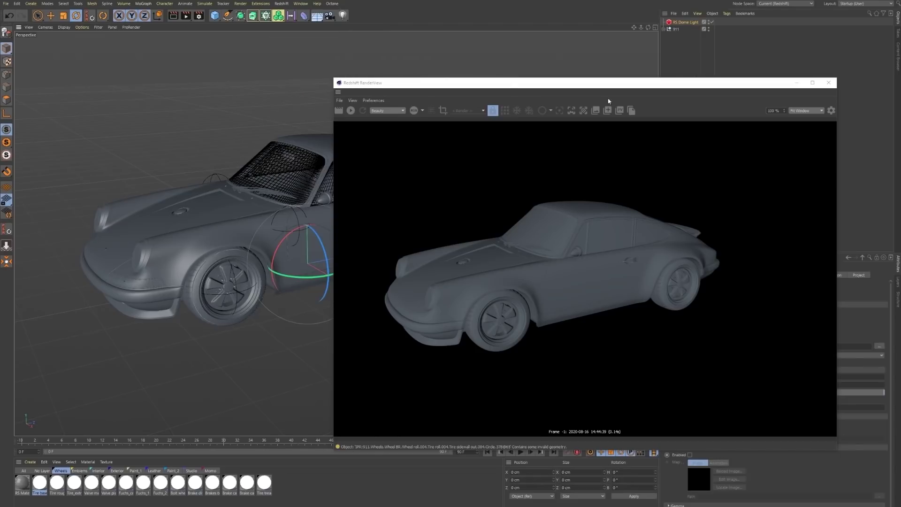
pyautogui.moveTo(493, 90); pyautogui.dragTo(508, 88)
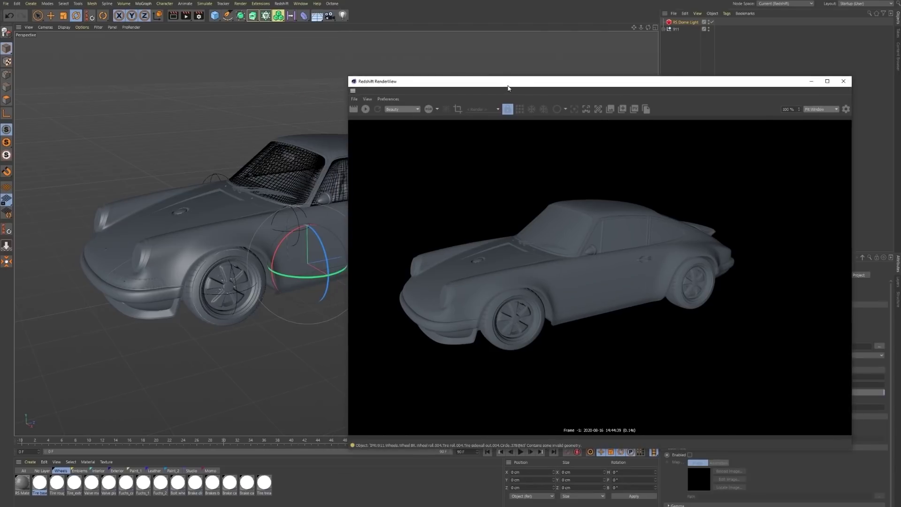
pyautogui.click(366, 109)
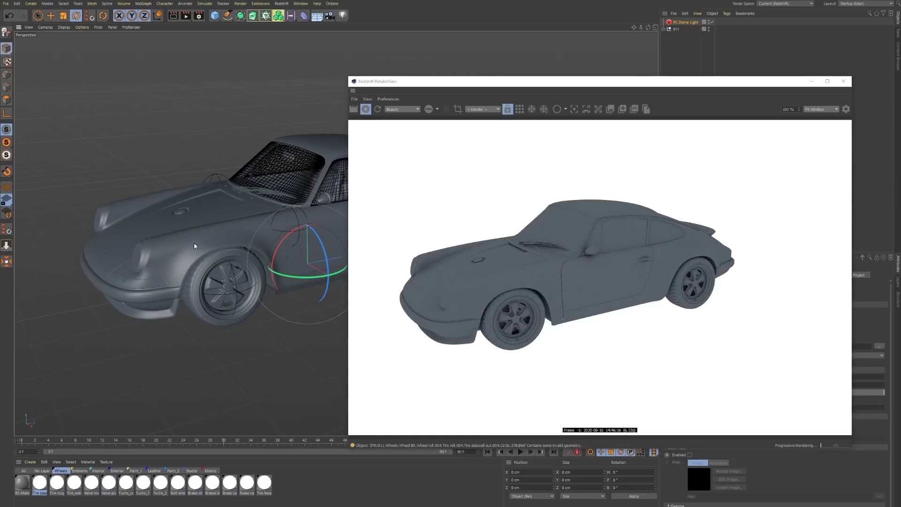
# Examine the dome-lit car in the live render from a high and a lower front angle, and stop the render.
pyautogui.keyDown('alt'); pyautogui.moveTo(194, 245); pyautogui.dragTo(147, 86); pyautogui.keyUp('alt')
pyautogui.keyDown('alt'); pyautogui.moveTo(131, 203); pyautogui.dragTo(188, 213, button='middle'); pyautogui.keyUp('alt')
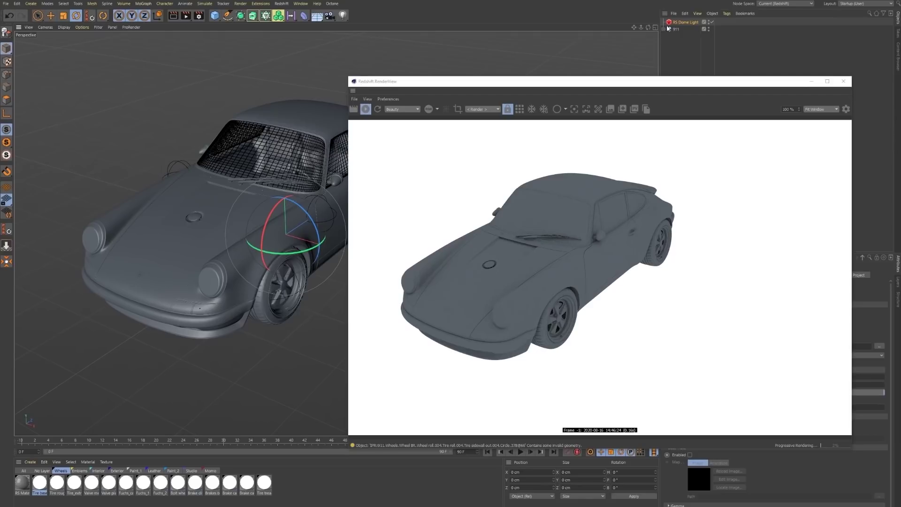
pyautogui.moveTo(552, 84); pyautogui.dragTo(577, 87)
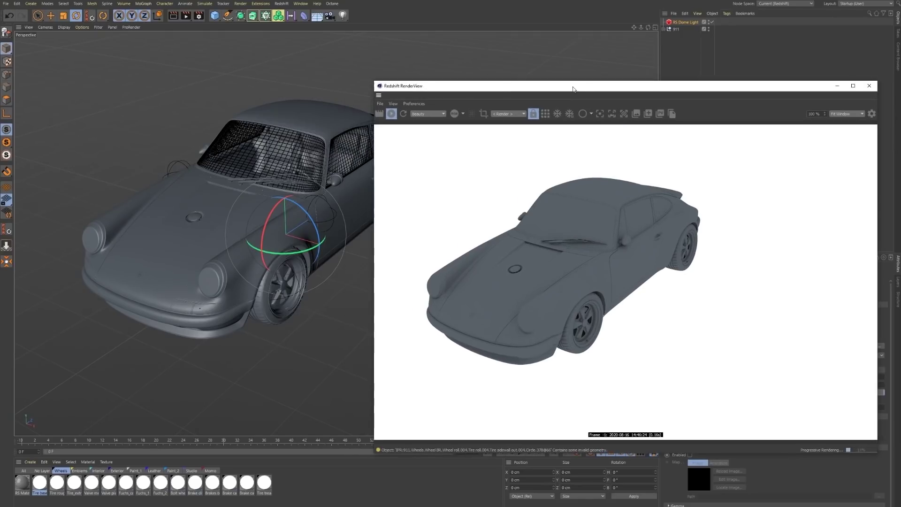
pyautogui.keyDown('alt'); pyautogui.moveTo(195, 251); pyautogui.dragTo(271, 219); pyautogui.keyUp('alt')
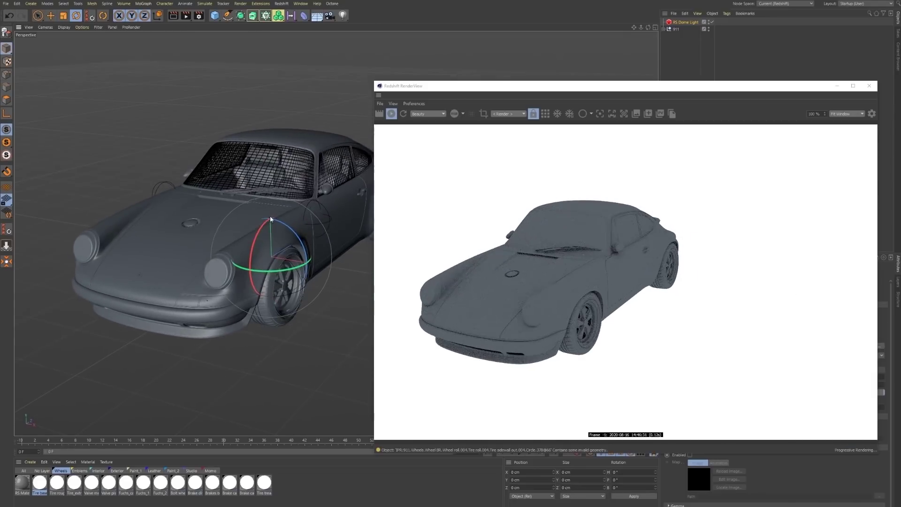
pyautogui.moveTo(539, 86); pyautogui.dragTo(324, 97)
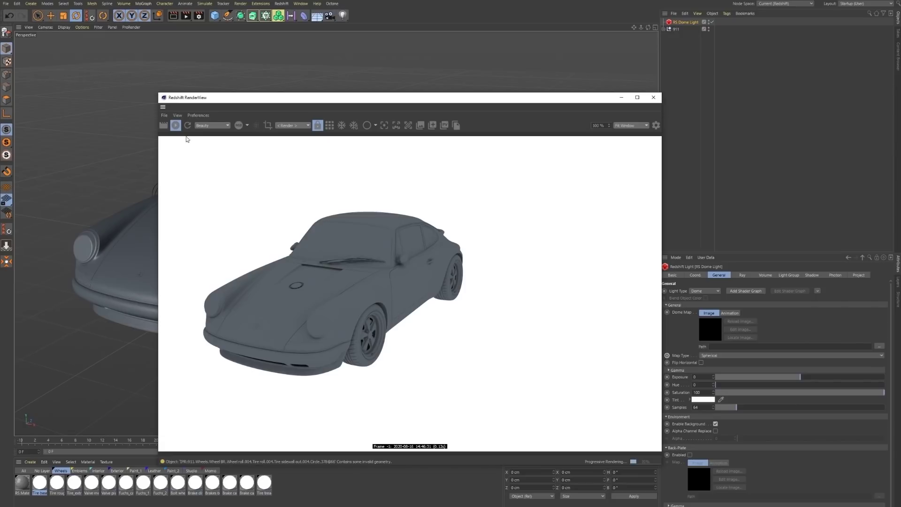
pyautogui.click(176, 125)
pyautogui.moveTo(540, 103); pyautogui.dragTo(509, 103)
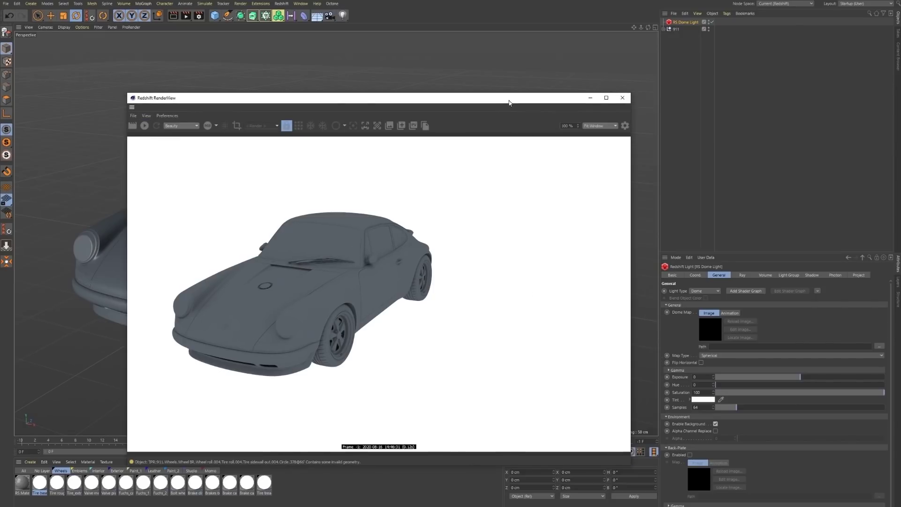
# Load LB-BUILDING-HDRI-8K.exr as the dome light's map, declining to copy the image to the project location.
pyautogui.click(688, 22)
pyautogui.click(879, 347)
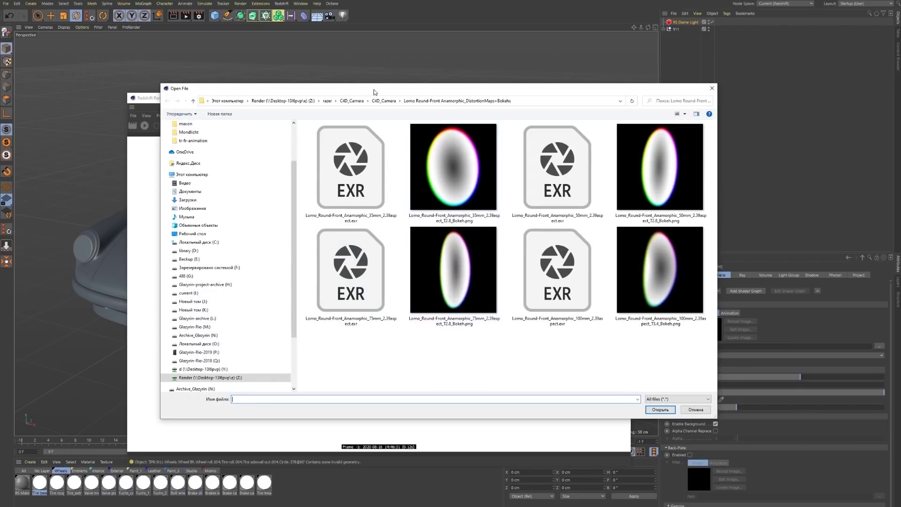
pyautogui.moveTo(375, 89); pyautogui.dragTo(481, 165)
pyautogui.click(291, 200)
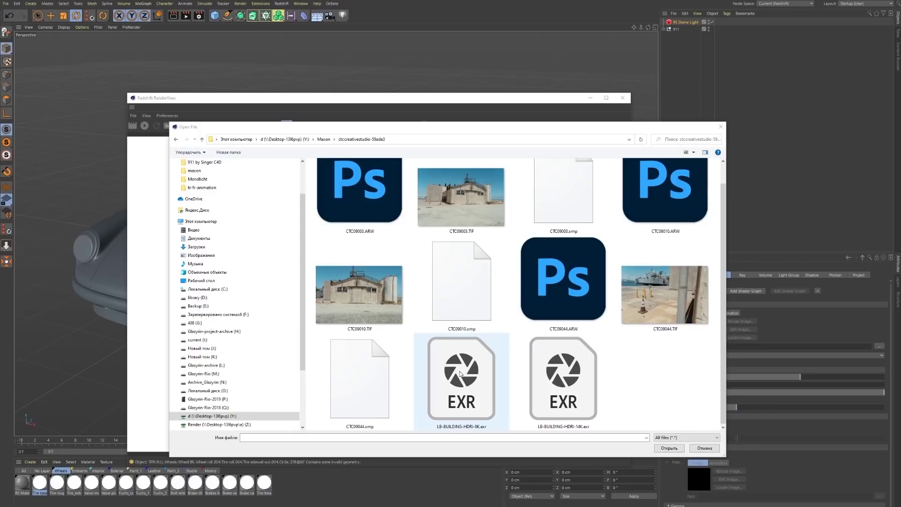
pyautogui.click(460, 374)
pyautogui.doubleClick(460, 378)
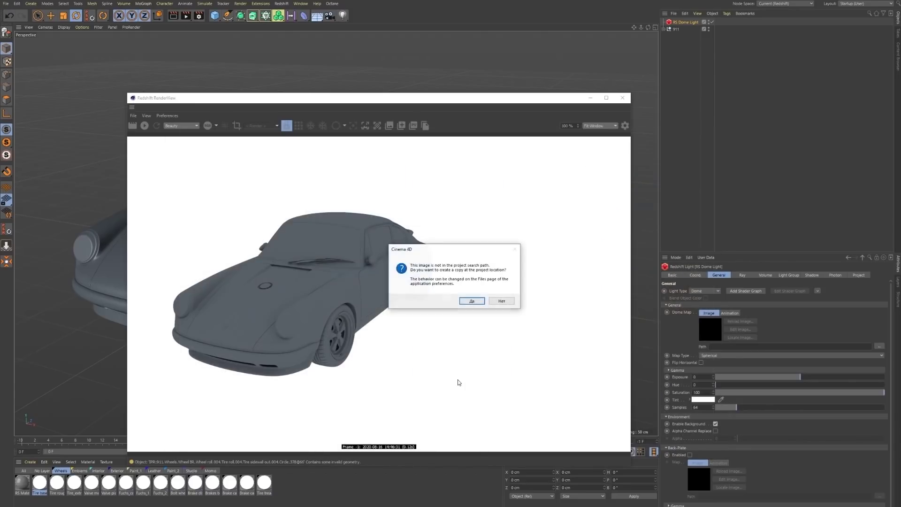
pyautogui.click(499, 303)
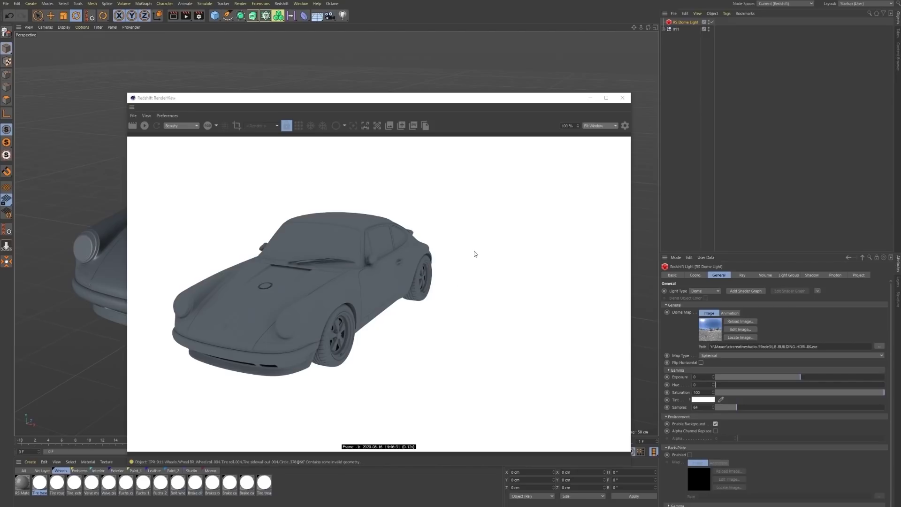
# Restart the live render with the HDRI environment, switch to the Move tool, and view the car from other angles.
pyautogui.click(144, 126)
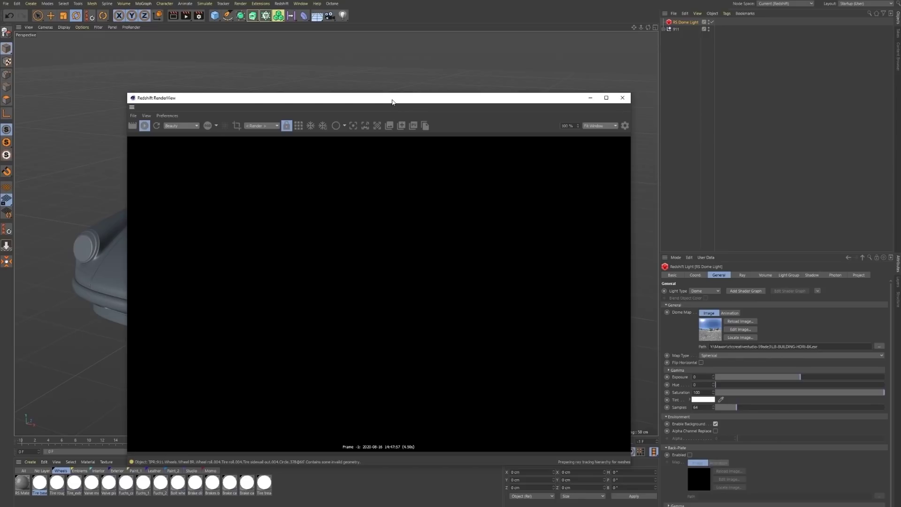
pyautogui.moveTo(393, 102); pyautogui.dragTo(586, 96)
pyautogui.click(51, 16)
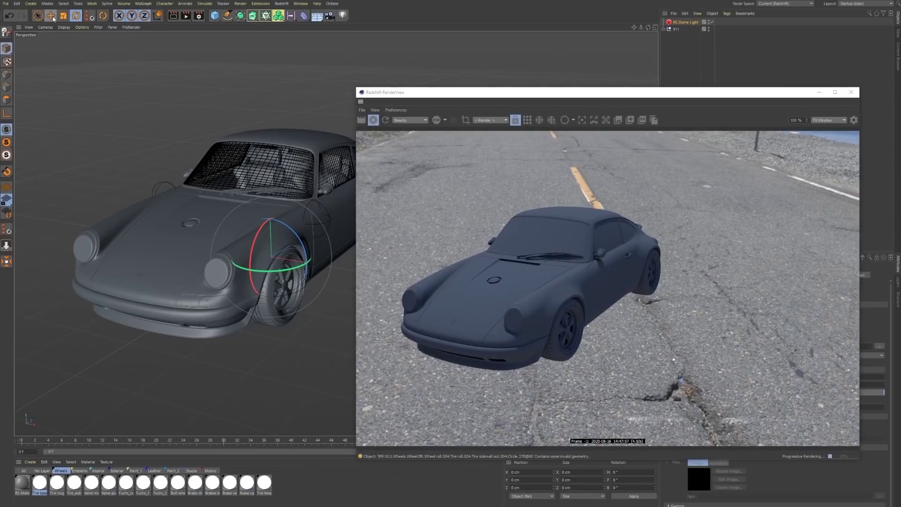
pyautogui.click(142, 85)
pyautogui.keyDown('alt'); pyautogui.moveTo(279, 254); pyautogui.dragTo(236, 294); pyautogui.keyUp('alt')
pyautogui.keyDown('alt'); pyautogui.moveTo(317, 262); pyautogui.dragTo(252, 222); pyautogui.keyUp('alt')
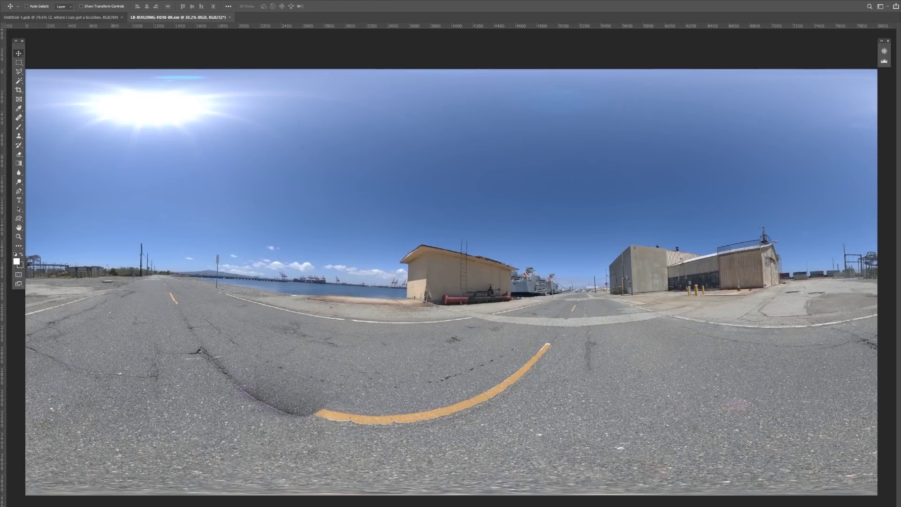
# In Photoshop, draw an elliptical selection in the HDRI's sky above the beige building and deselect it.
pyautogui.click(19, 65)
pyautogui.click(54, 65)
pyautogui.click(19, 64)
pyautogui.click(40, 70)
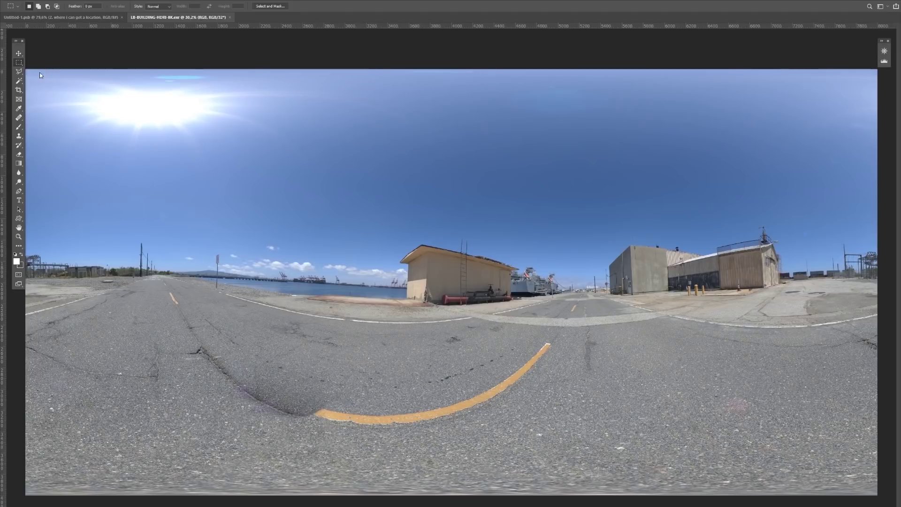
pyautogui.moveTo(439, 128); pyautogui.dragTo(545, 234)
pyautogui.click(568, 125)
pyautogui.click(18, 53)
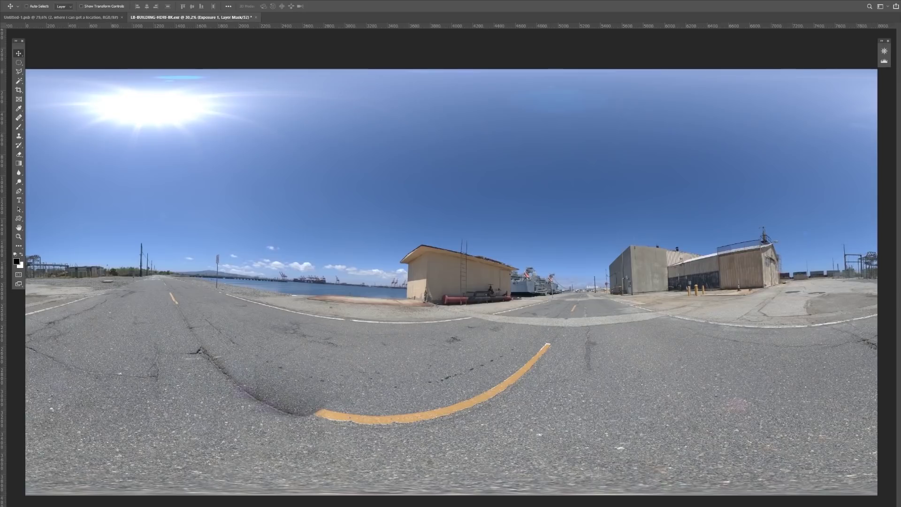
# Lower the HDRI's Exposure adjustment to about -10, and raise it to about +2.9.
pyautogui.moveTo(693, 206); pyautogui.dragTo(668, 140)
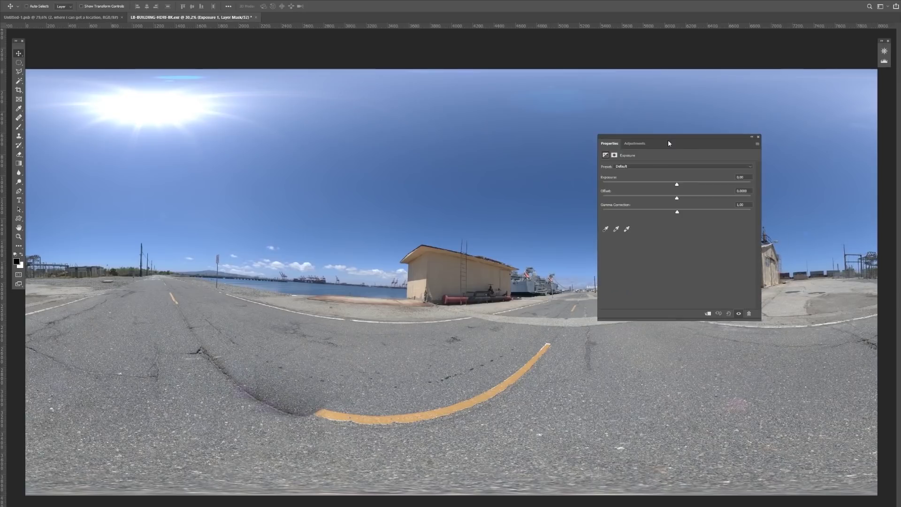
pyautogui.click(642, 184)
pyautogui.moveTo(646, 183); pyautogui.dragTo(622, 188)
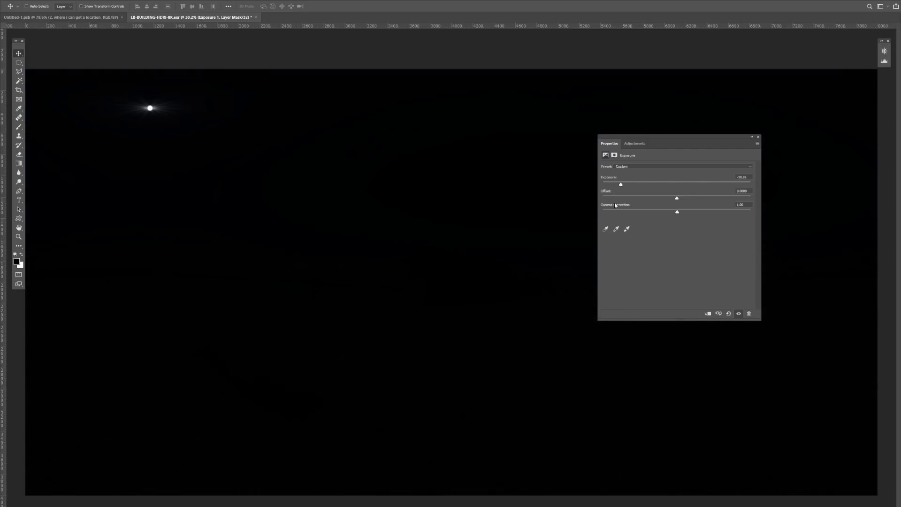
pyautogui.moveTo(656, 184); pyautogui.dragTo(706, 183)
# Zoom in on the ship and pipe beside the building and compare that area with reduced and strongly raised exposure.
pyautogui.click(19, 236)
pyautogui.moveTo(516, 302); pyautogui.dragTo(517, 302)
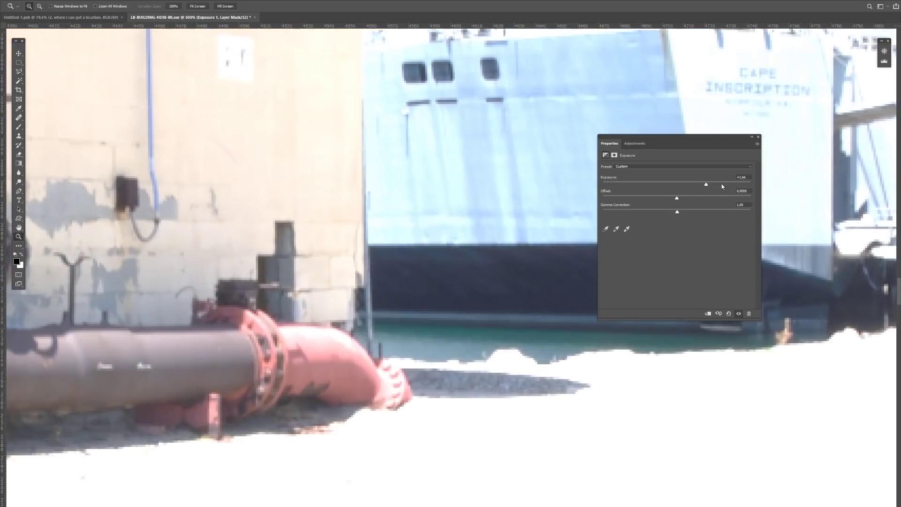
pyautogui.click(660, 184)
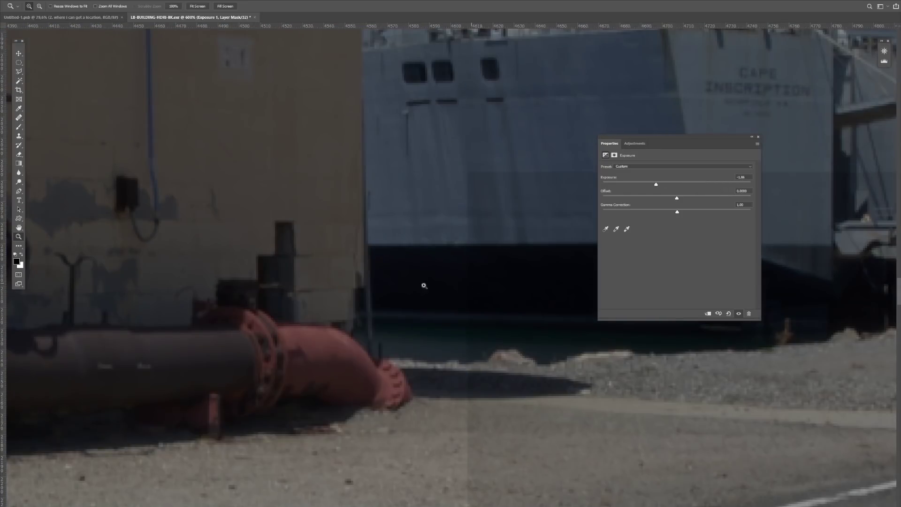
pyautogui.click(714, 184)
pyautogui.moveTo(722, 183); pyautogui.dragTo(725, 184)
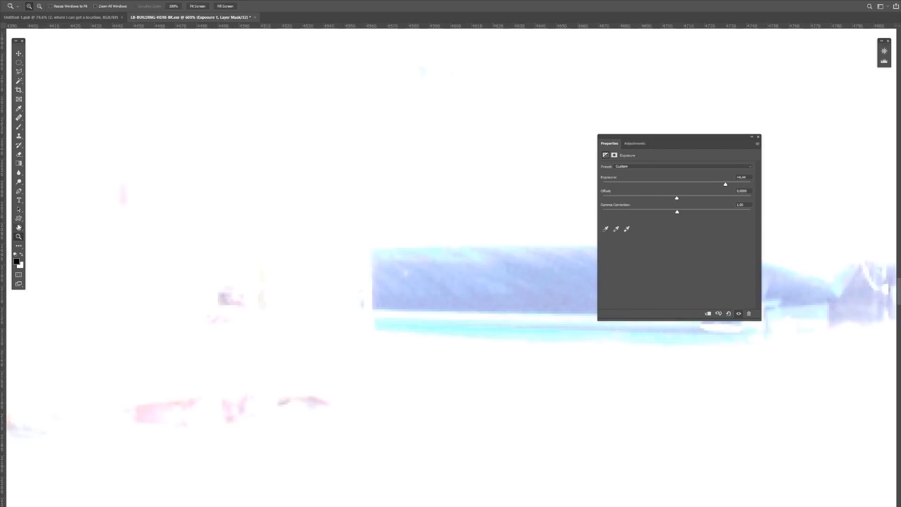
# Fit the whole panorama in view, return its exposure to about zero, and move the adjustment settings out of the way.
pyautogui.doubleClick(19, 227)
pyautogui.press('v')
pyautogui.moveTo(725, 184); pyautogui.dragTo(674, 183)
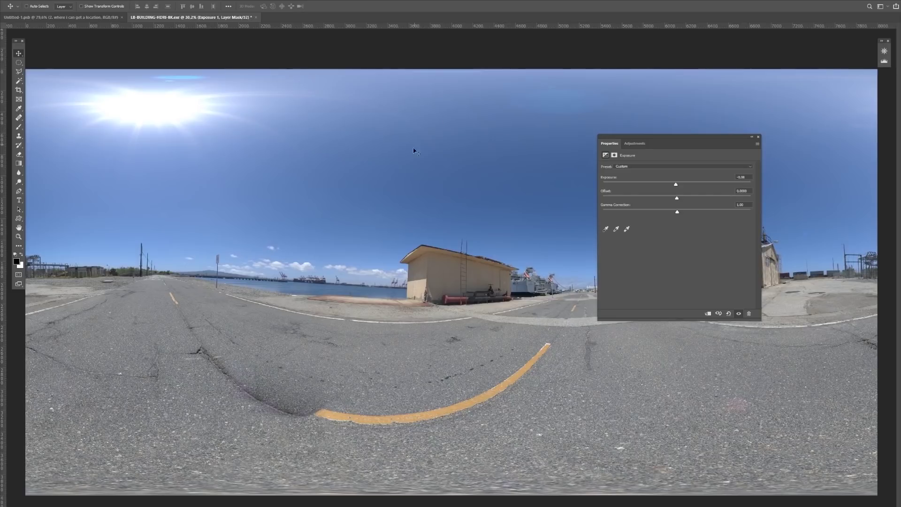
pyautogui.moveTo(665, 139); pyautogui.dragTo(900, 214)
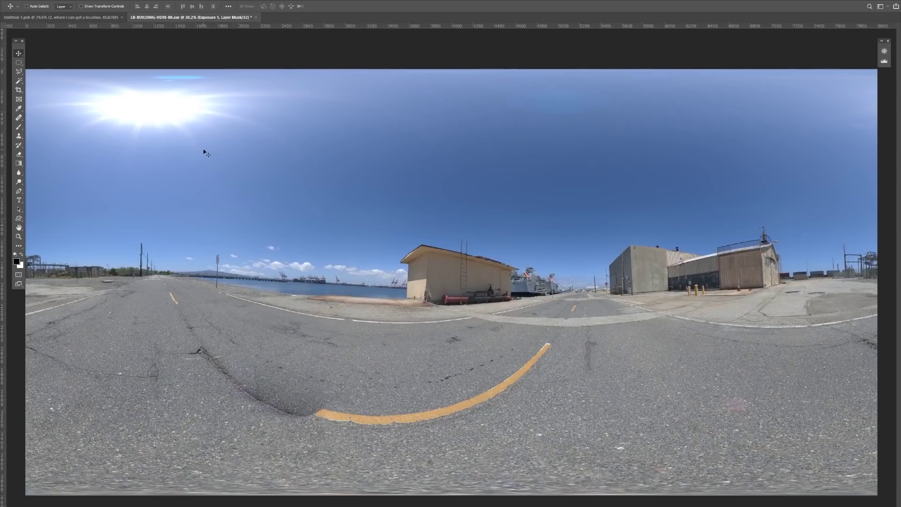
# Check the HDRI's pixel dimensions in Image Size and cancel without resizing.
pyautogui.click(39, 1)
pyautogui.click(52, 49)
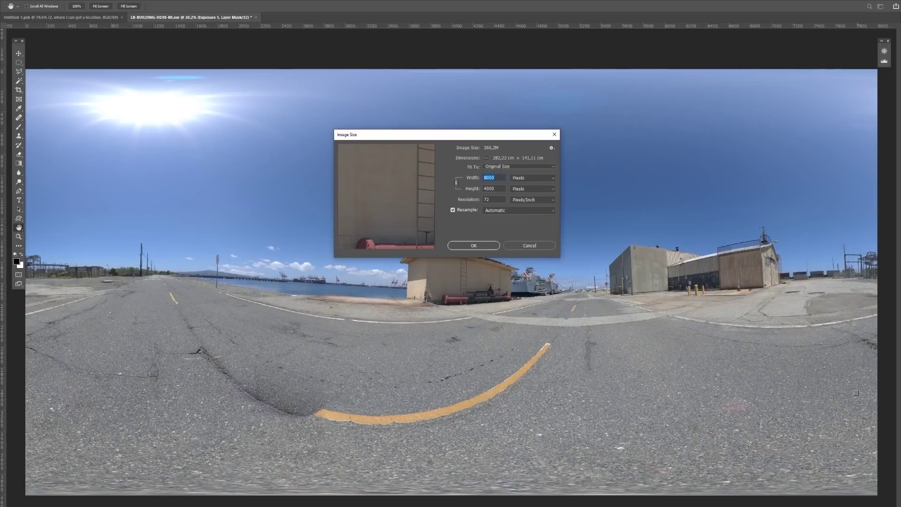
pyautogui.click(530, 245)
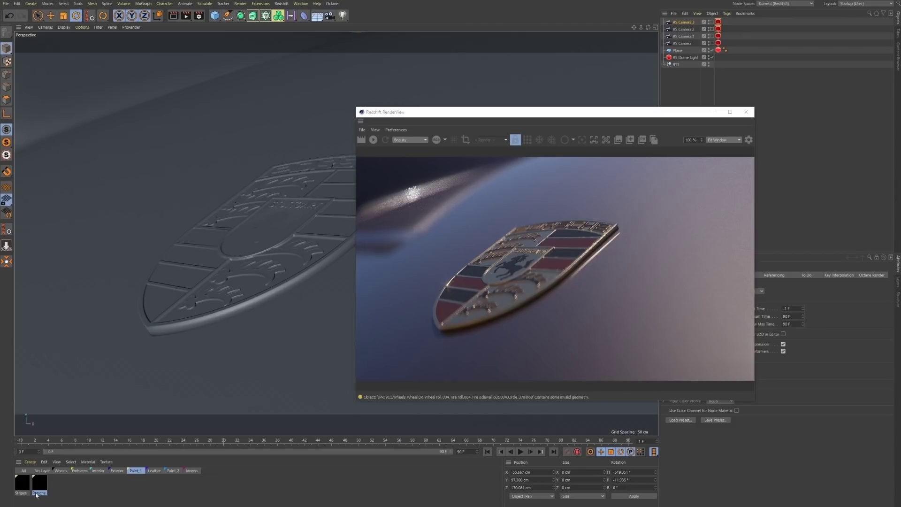
# In Cinema 4D, list the materials of all layers.
pyautogui.click(22, 471)
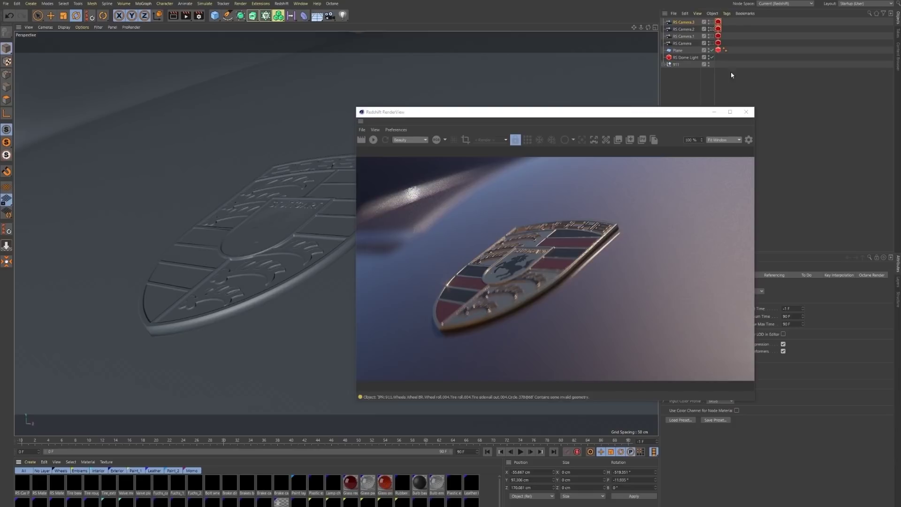
# Leave the RS Camera view, start the interactive render, and move the render window clear of the car.
pyautogui.click(711, 29)
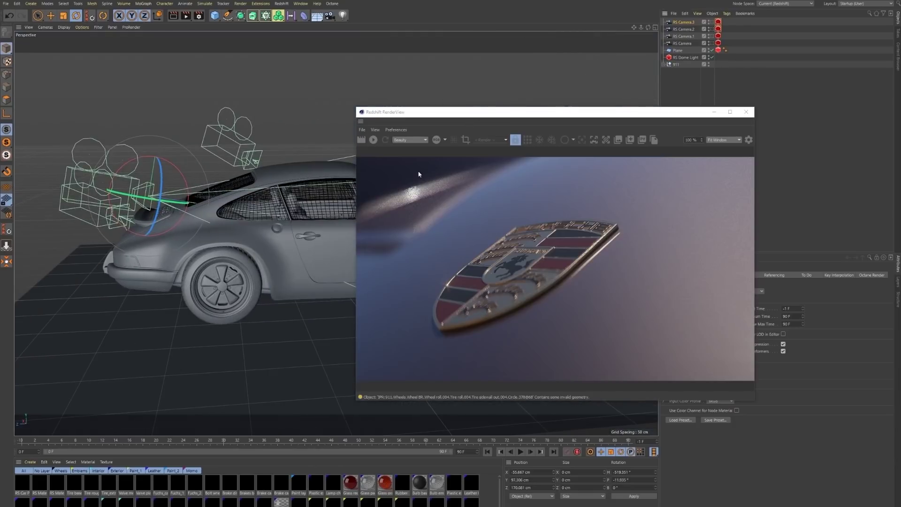
pyautogui.click(374, 139)
pyautogui.moveTo(479, 114); pyautogui.dragTo(607, 131)
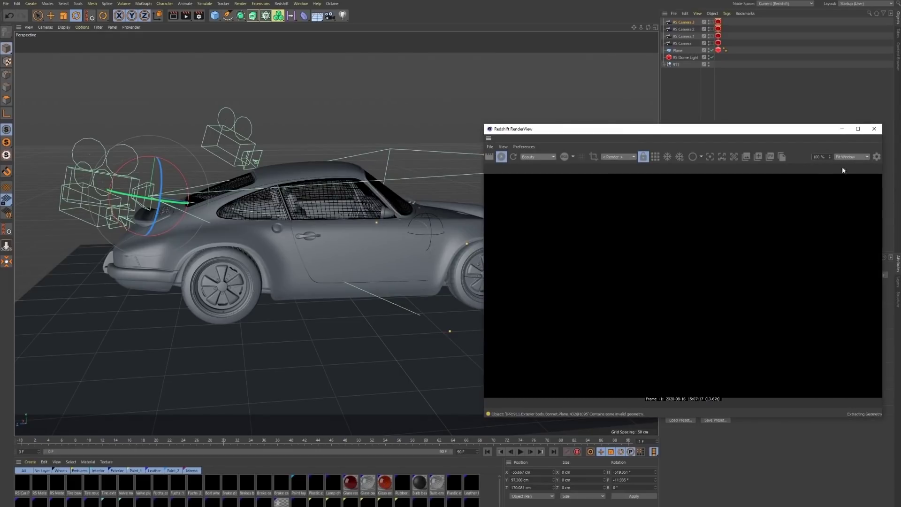
# Turn off Bloom, Flare and the other enabled post effects in the Redshift RenderView display settings.
pyautogui.click(876, 156)
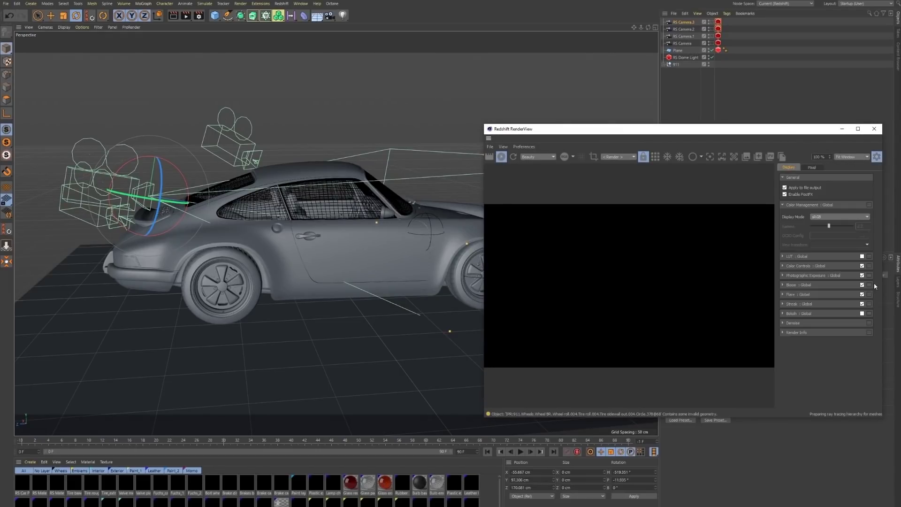
pyautogui.click(862, 284)
pyautogui.click(862, 294)
pyautogui.click(876, 157)
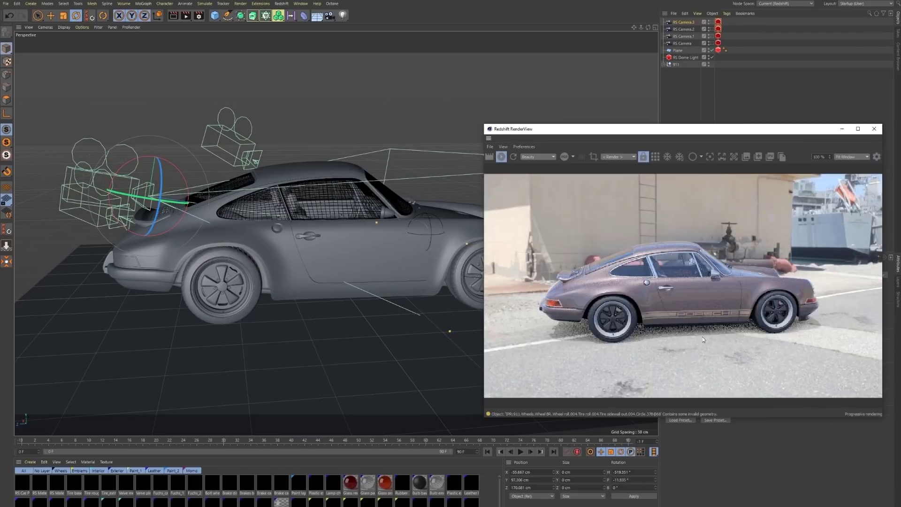
# Reframe the car from a closer rear three-quarter angle and enable Photographic Exposure for the render.
pyautogui.keyDown('alt'); pyautogui.moveTo(335, 254); pyautogui.dragTo(316, 258, button='middle'); pyautogui.keyUp('alt')
pyautogui.moveTo(308, 261)
pyautogui.keyDown('alt'); pyautogui.mouseDown()
pyautogui.moveTo(304, 271)
pyautogui.moveTo(268, 270)
pyautogui.moveTo(306, 266)
pyautogui.mouseUp(); pyautogui.keyUp('alt')
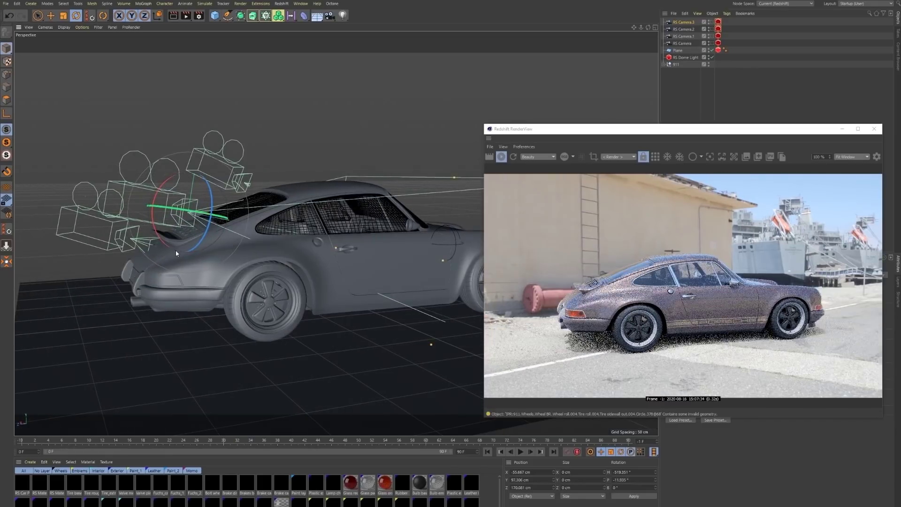
pyautogui.scroll(8, 310, 266)
pyautogui.scroll(-8, 345, 232)
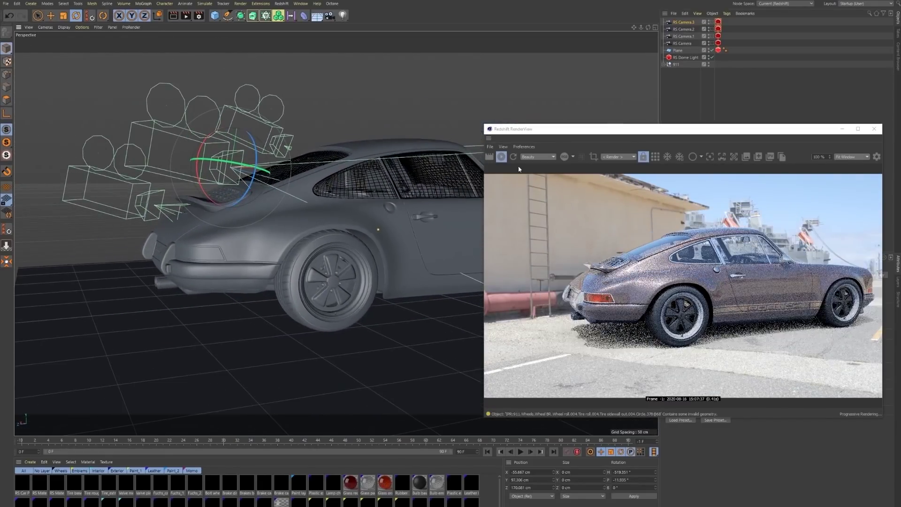
pyautogui.moveTo(663, 132); pyautogui.dragTo(634, 123)
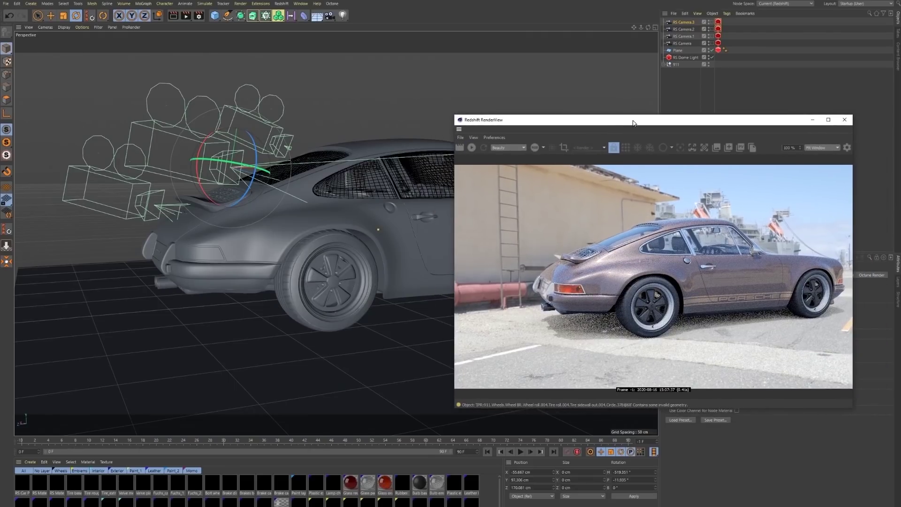
pyautogui.click(847, 147)
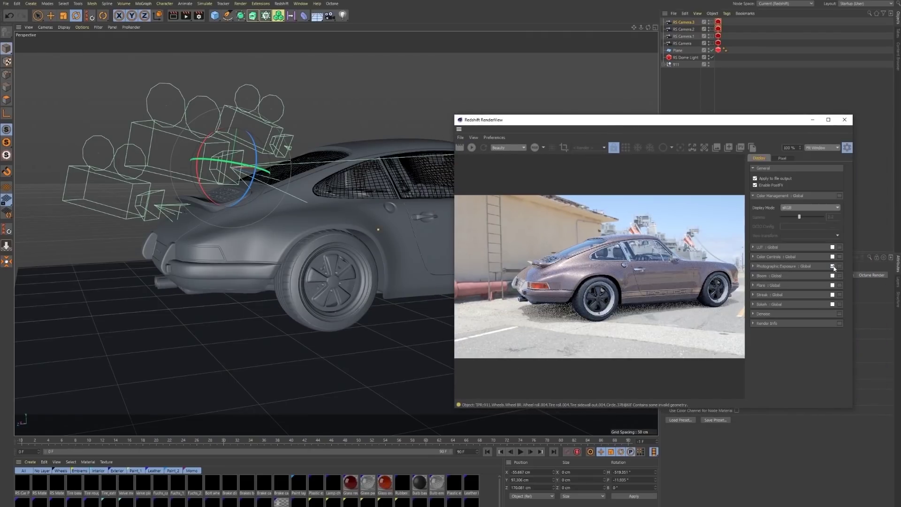
pyautogui.click(847, 148)
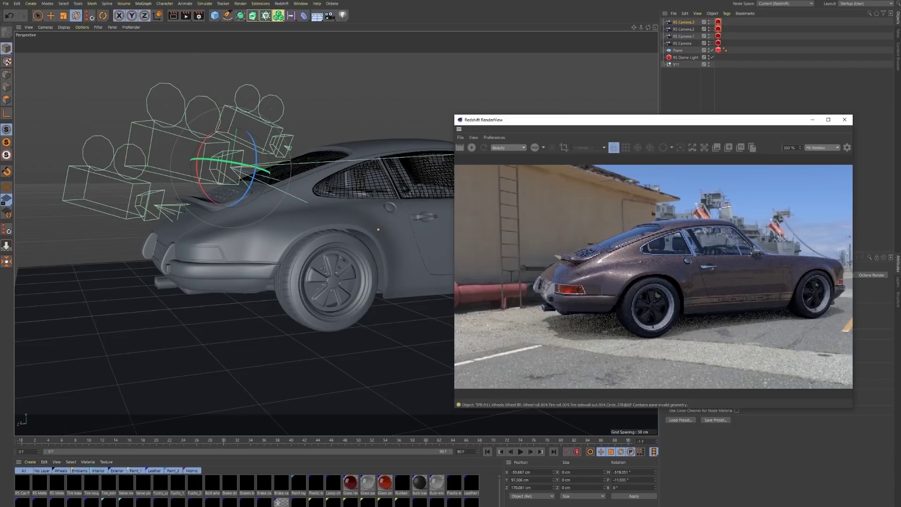
# Switch to the browser and search Google for "carpaint closeup" in a new tab.
pyautogui.moveTo(343, 506)
pyautogui.click(642, 499)
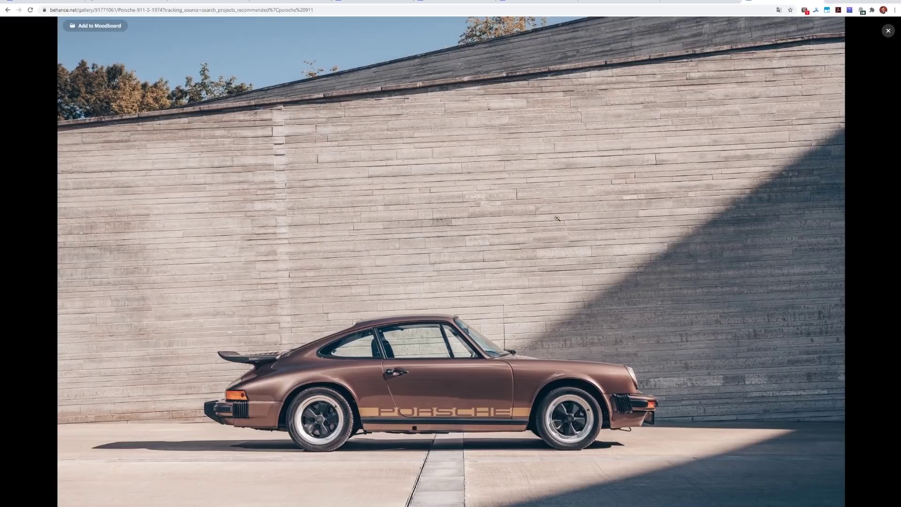
pyautogui.hotkey('ctrl', 't')
pyautogui.write('car')
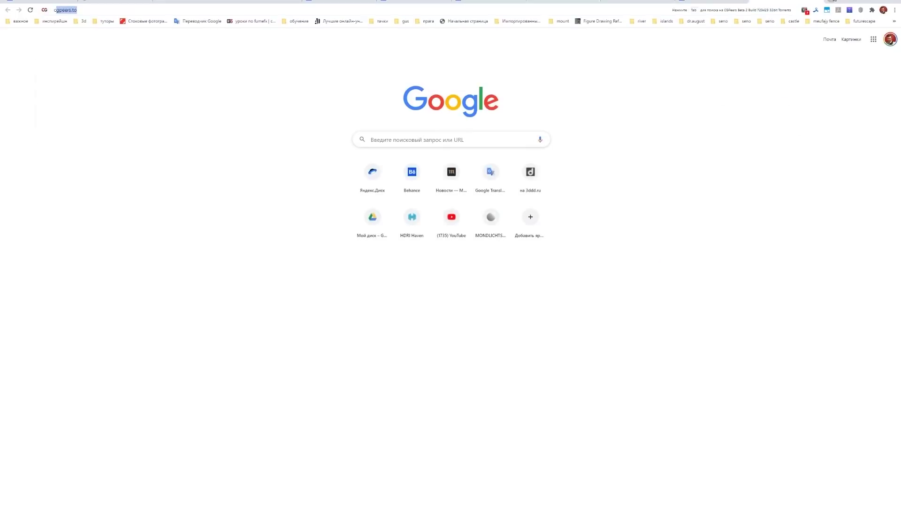
pyautogui.write('paint cl')
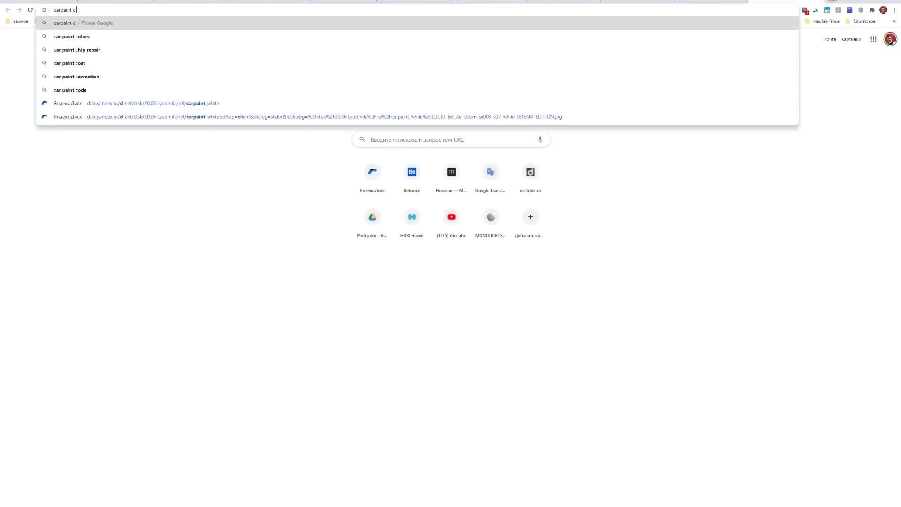
pyautogui.write('oseup')
pyautogui.press('Return')
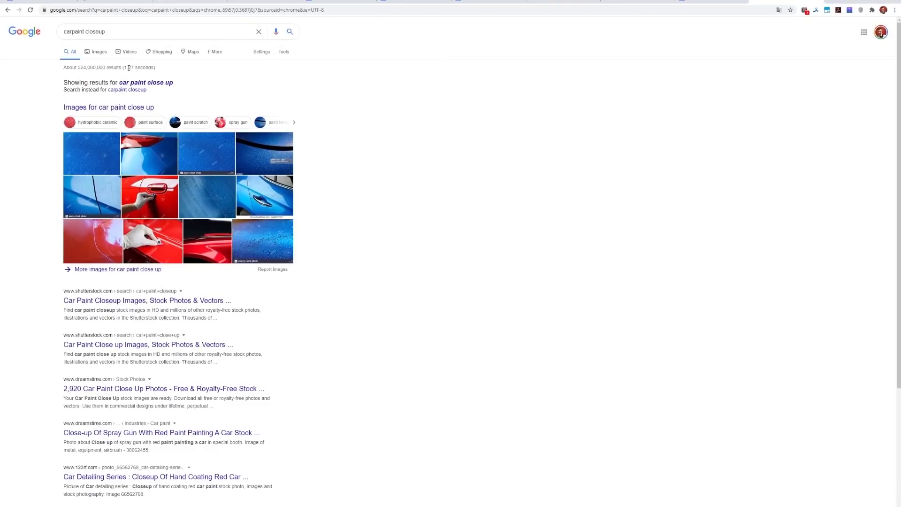
# Show the image results and examine the RSL Car Paint photo and a related picture of a blue car's mirror and bodywork.
pyautogui.click(98, 52)
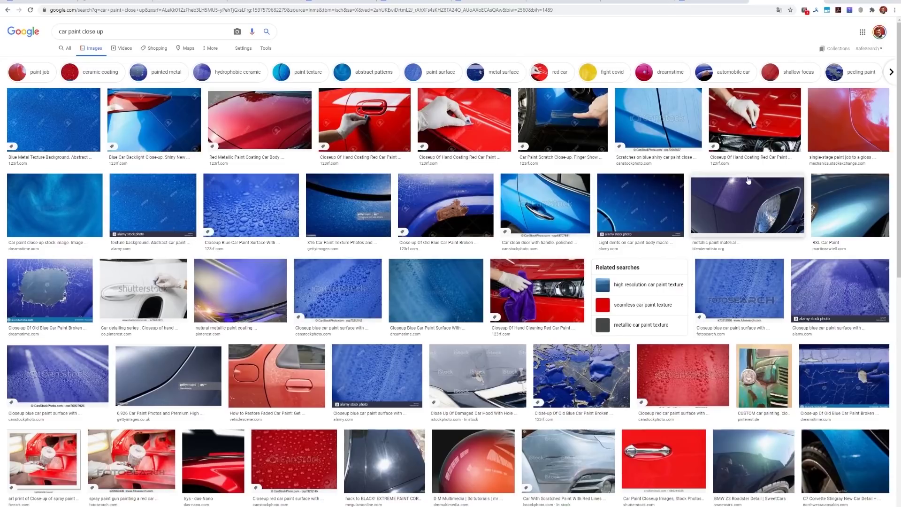
pyautogui.click(834, 205)
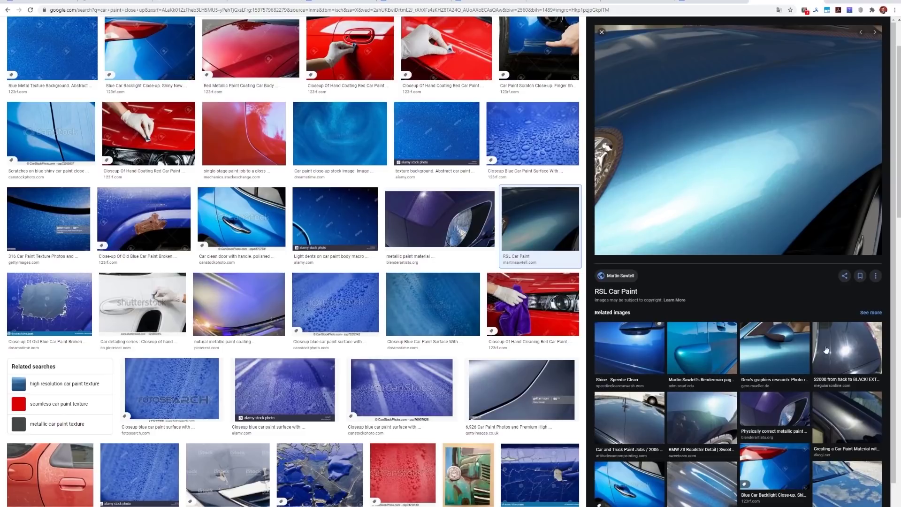
pyautogui.click(763, 353)
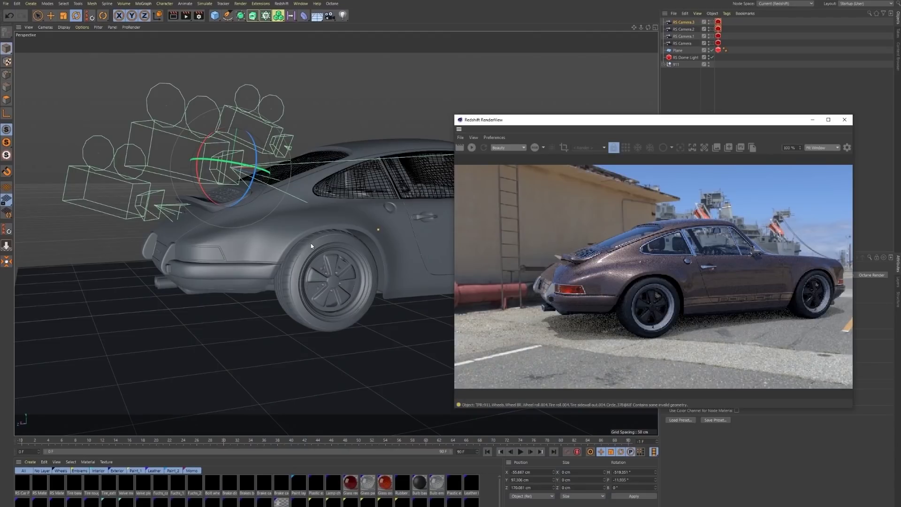
# In Cinema 4D, open the Porsche decal material from the Paint_1 layer in the shader graph and widen the node area.
pyautogui.click(136, 471)
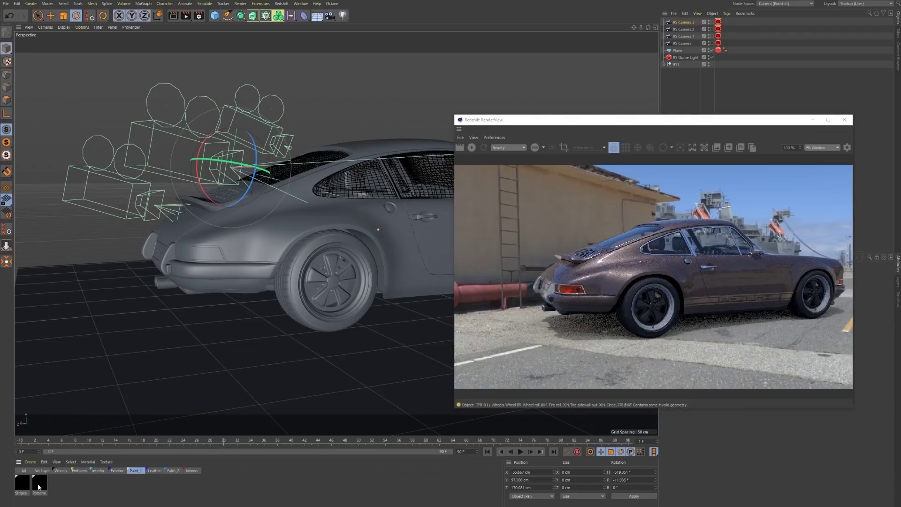
pyautogui.click(38, 487)
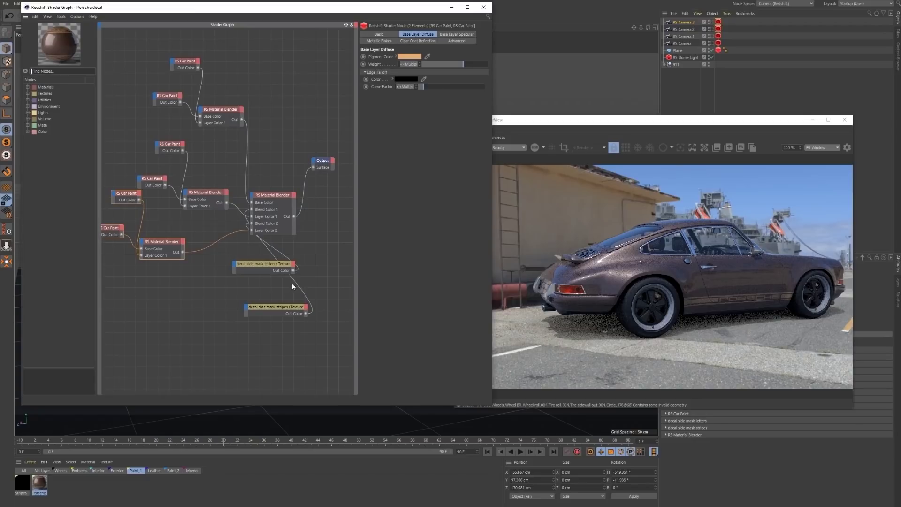
pyautogui.scroll(-4, 291, 282)
pyautogui.scroll(5, 285, 279)
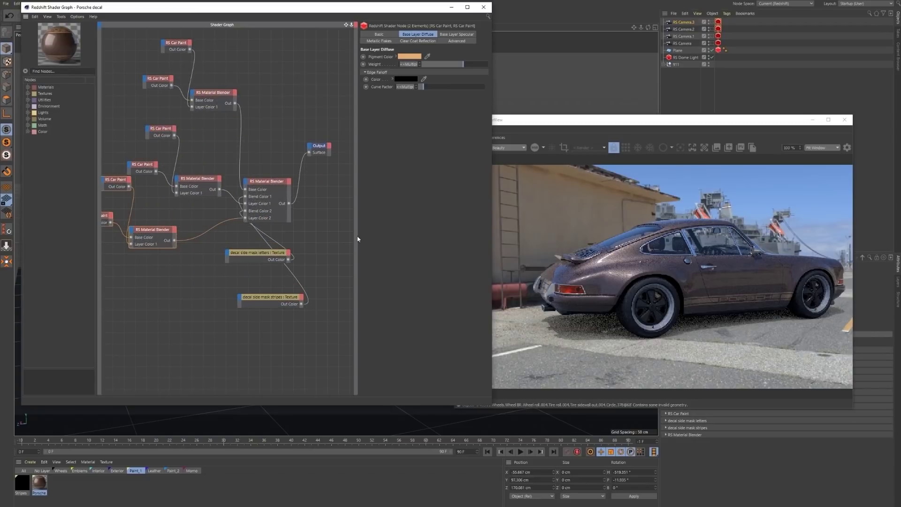
pyautogui.moveTo(360, 239); pyautogui.dragTo(427, 242)
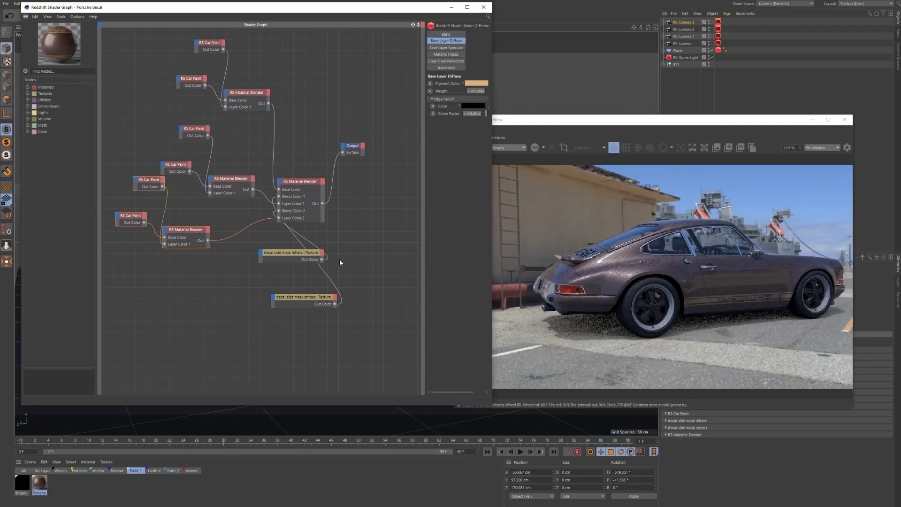
# Move the Output node away from the final Material Blender and start the interactive render beside the shader graph.
pyautogui.moveTo(353, 145); pyautogui.dragTo(396, 196)
pyautogui.moveTo(517, 121); pyautogui.dragTo(554, 122)
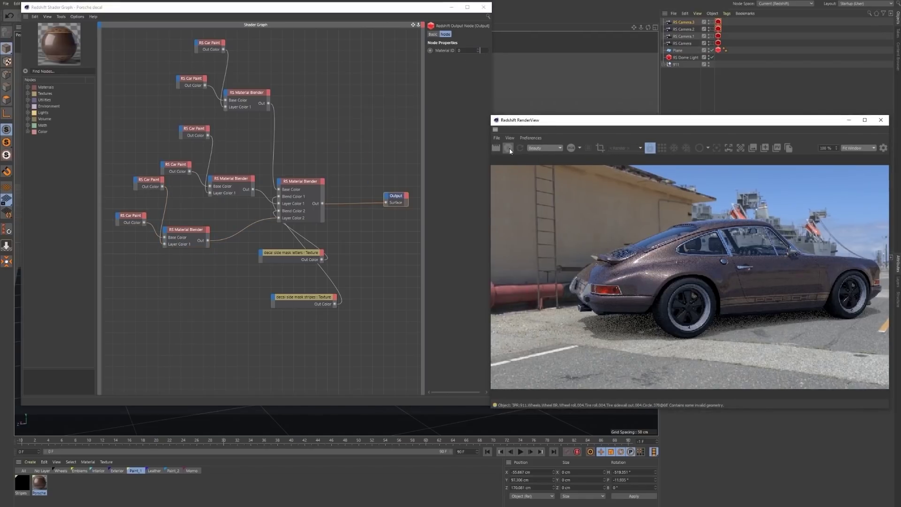
pyautogui.click(507, 148)
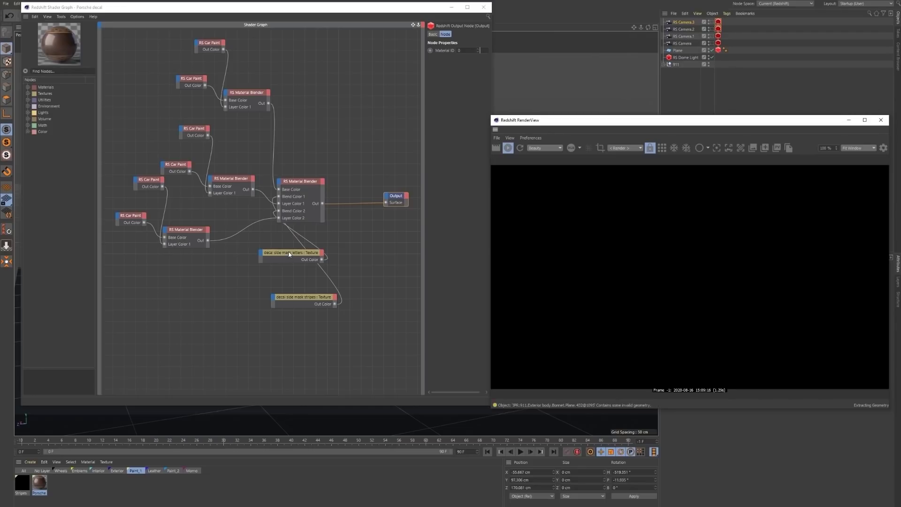
# Move the final Material Blender closer to the Output and inspect the decal letters and stripes mask textures.
pyautogui.moveTo(296, 185); pyautogui.dragTo(340, 184)
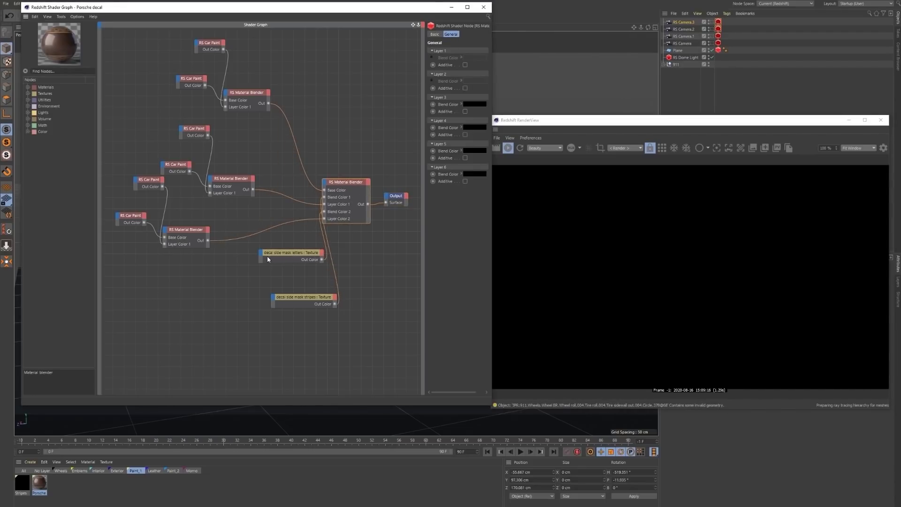
pyautogui.moveTo(283, 256); pyautogui.dragTo(276, 255)
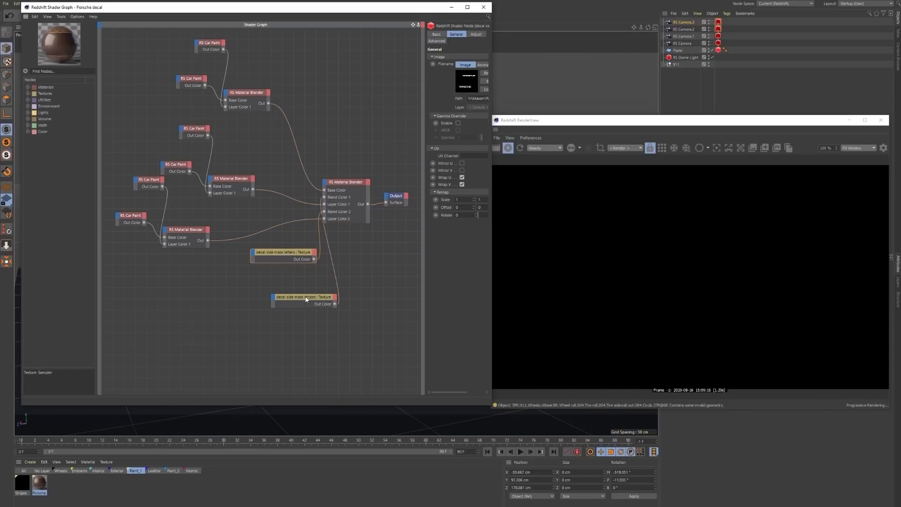
pyautogui.click(281, 297)
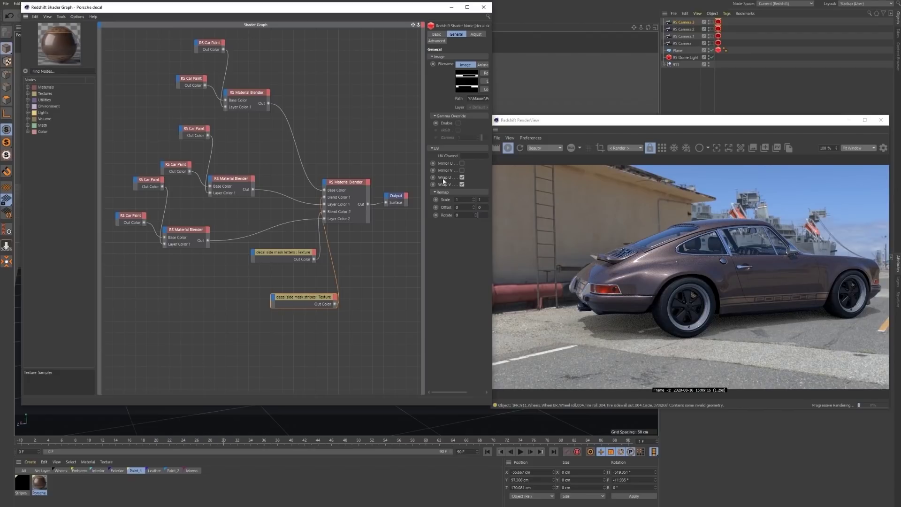
# Move the Output node up and connect the uppermost Material Blender directly to its Surface input.
pyautogui.moveTo(396, 199); pyautogui.dragTo(391, 119)
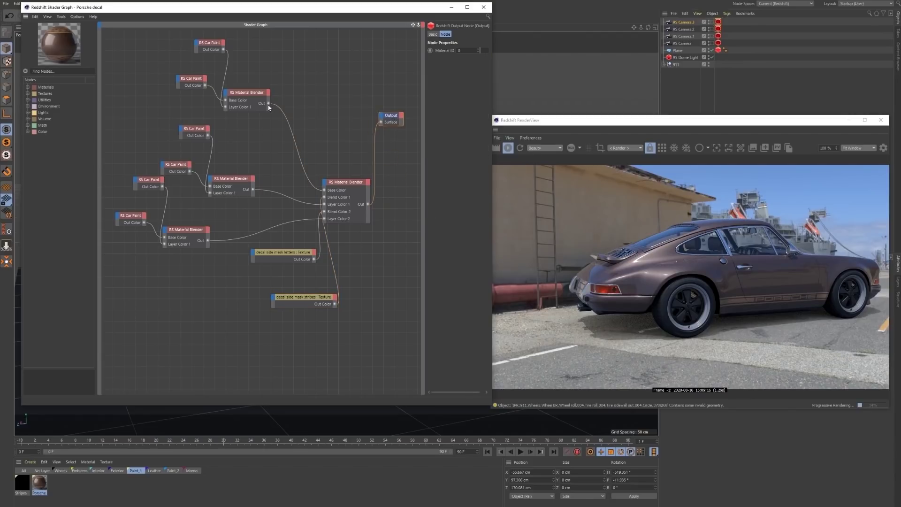
pyautogui.moveTo(314, 107); pyautogui.dragTo(381, 123)
pyautogui.moveTo(287, 118); pyautogui.dragTo(283, 254, button='middle')
# Stack the two Car Paint nodes beside the uppermost Material Blender and view each one's base layer diffuse settings.
pyautogui.moveTo(160, 162)
pyautogui.mouseDown()
pyautogui.moveTo(226, 212)
pyautogui.moveTo(243, 256)
pyautogui.moveTo(248, 219)
pyautogui.moveTo(290, 189)
pyautogui.mouseUp()
pyautogui.scroll(5, 290, 190)
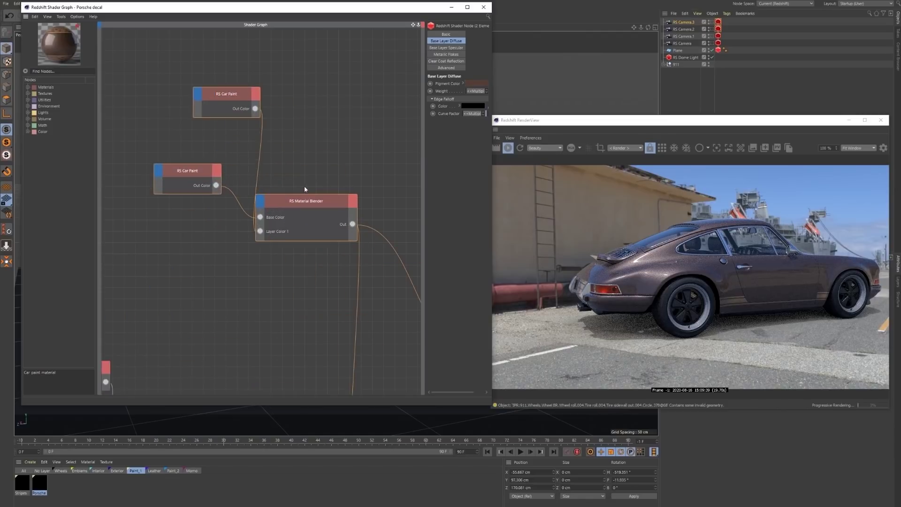
pyautogui.moveTo(354, 166); pyautogui.dragTo(338, 156, button='middle')
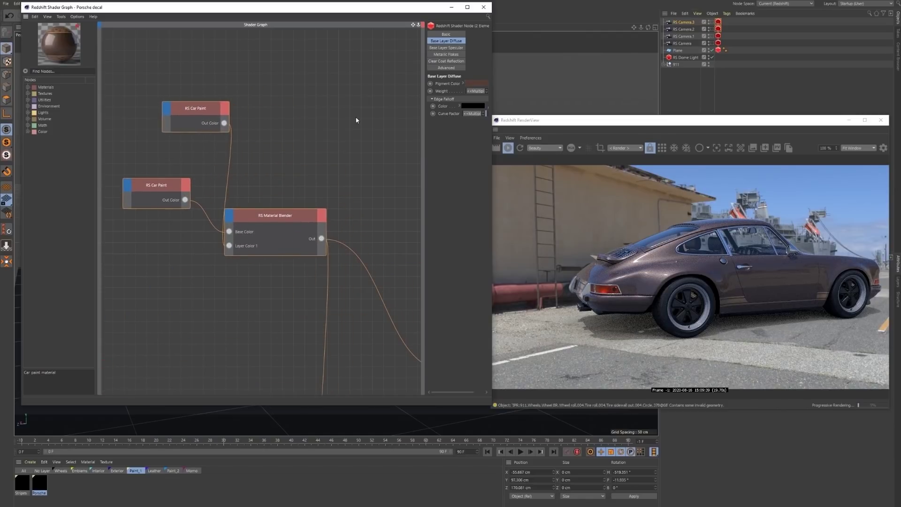
pyautogui.moveTo(195, 108)
pyautogui.mouseDown()
pyautogui.moveTo(143, 253)
pyautogui.moveTo(207, 136)
pyautogui.moveTo(184, 278)
pyautogui.moveTo(175, 267)
pyautogui.mouseUp()
pyautogui.click(253, 113)
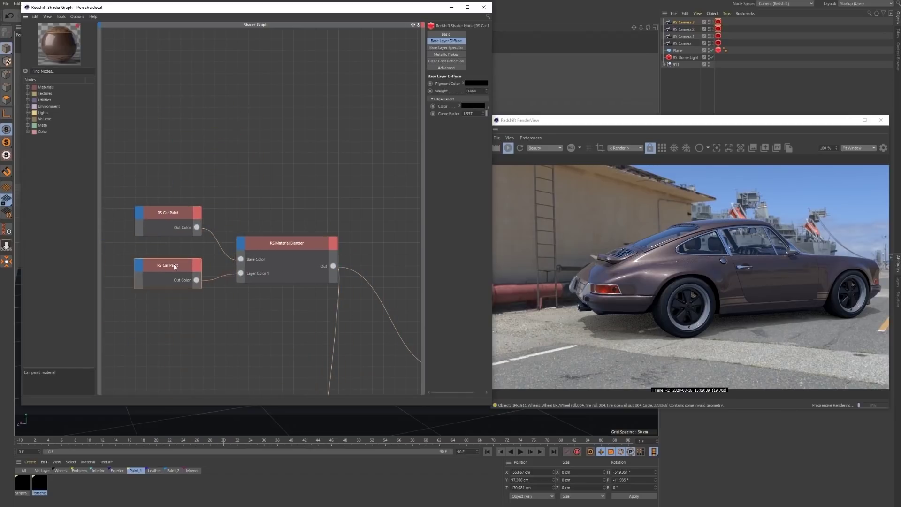
pyautogui.click(167, 212)
# Add a new Car Paint node from the Materials nodes and connect it directly to the Output's Surface.
pyautogui.scroll(-5, 253, 231)
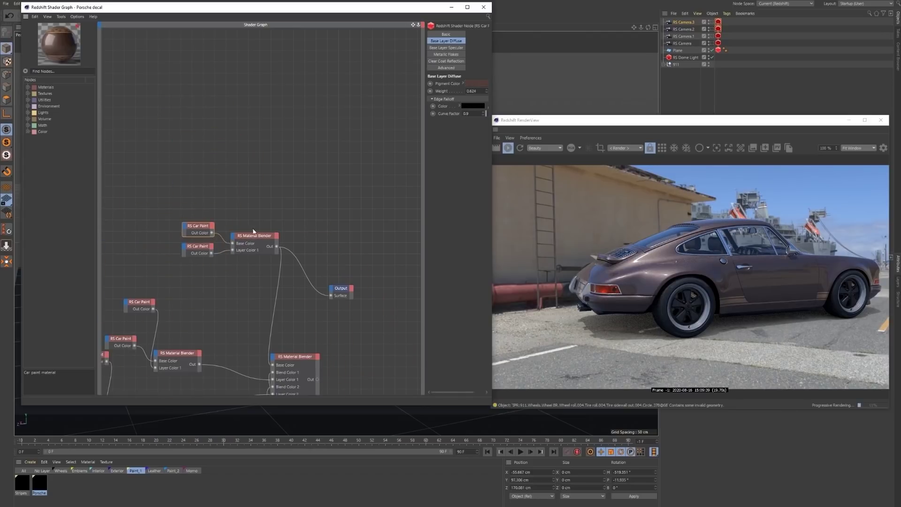
pyautogui.scroll(1, 233, 245)
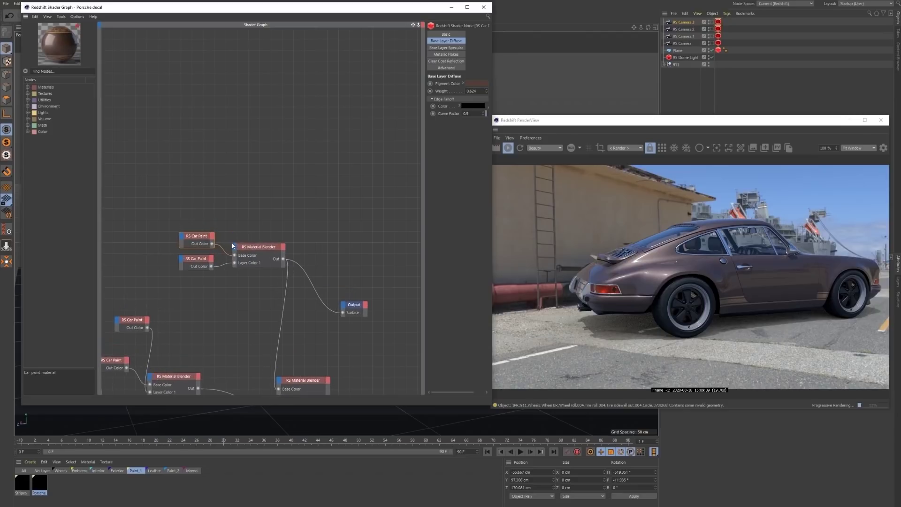
pyautogui.click(27, 87)
pyautogui.moveTo(284, 166)
pyautogui.mouseDown()
pyautogui.moveTo(300, 177)
pyautogui.moveTo(270, 208)
pyautogui.moveTo(288, 184)
pyautogui.moveTo(343, 312)
pyautogui.mouseUp()
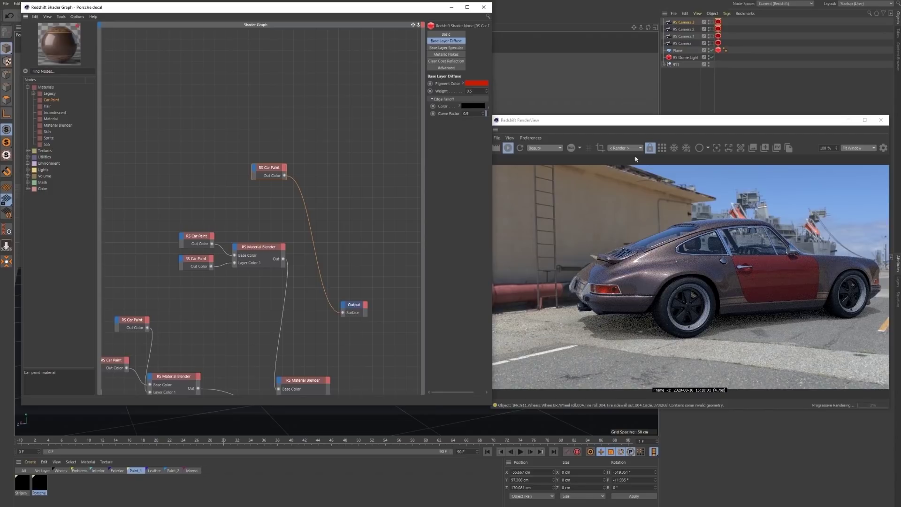
# Frame the car's door closely in the live render and widen the shader graph's settings area for the new Car Paint.
pyautogui.moveTo(392, 7); pyautogui.dragTo(395, 263)
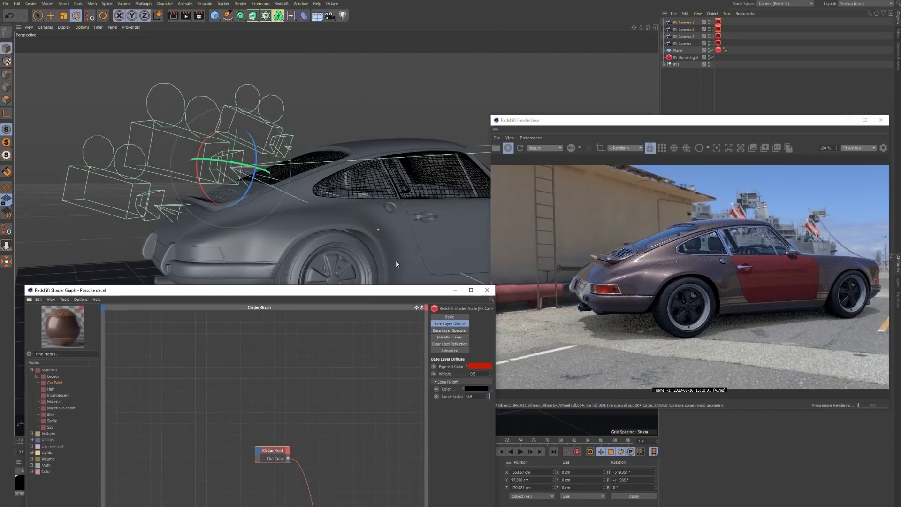
pyautogui.keyDown('alt'); pyautogui.moveTo(419, 223); pyautogui.dragTo(451, 237, button='right'); pyautogui.keyUp('alt')
pyautogui.keyDown('alt'); pyautogui.moveTo(450, 237); pyautogui.dragTo(342, 230, button='middle'); pyautogui.keyUp('alt')
pyautogui.keyDown('alt'); pyautogui.moveTo(342, 230); pyautogui.dragTo(364, 230, button='right'); pyautogui.keyUp('alt')
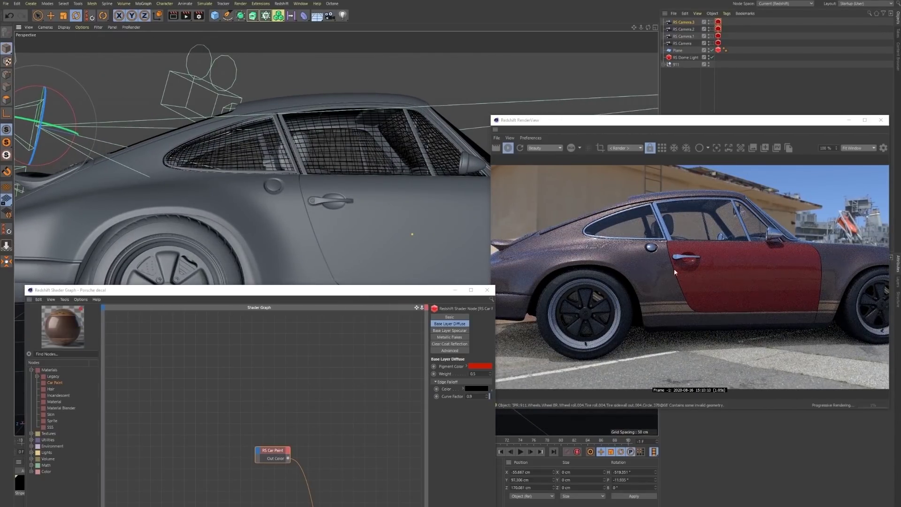
pyautogui.moveTo(377, 289); pyautogui.dragTo(389, 74)
pyautogui.moveTo(439, 220); pyautogui.dragTo(335, 220)
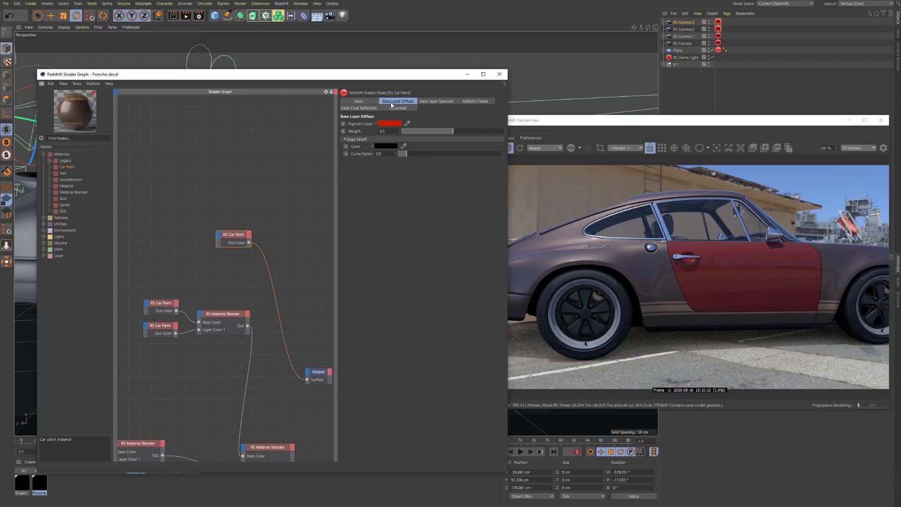
# Display the new Car Paint's base layer diffuse, base layer specular and clear coat reflection settings together, and widen the shader graph window.
pyautogui.click(428, 102)
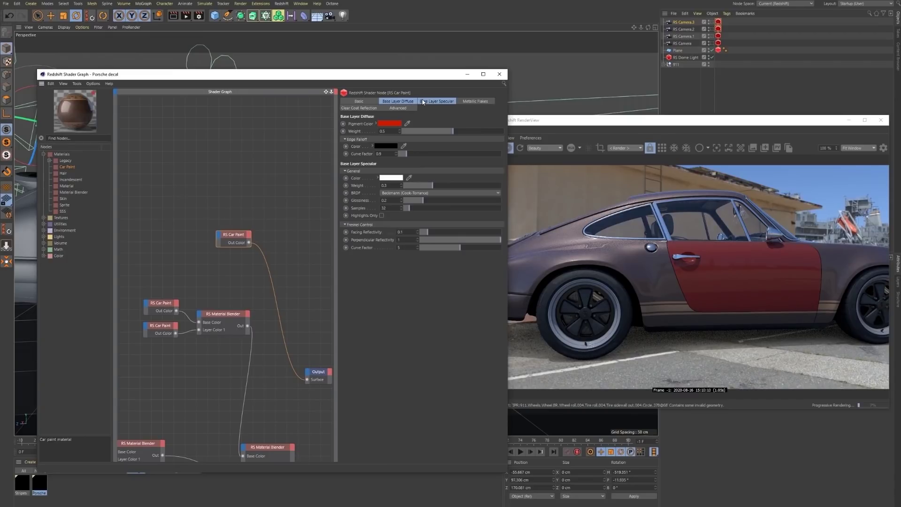
pyautogui.click(476, 101)
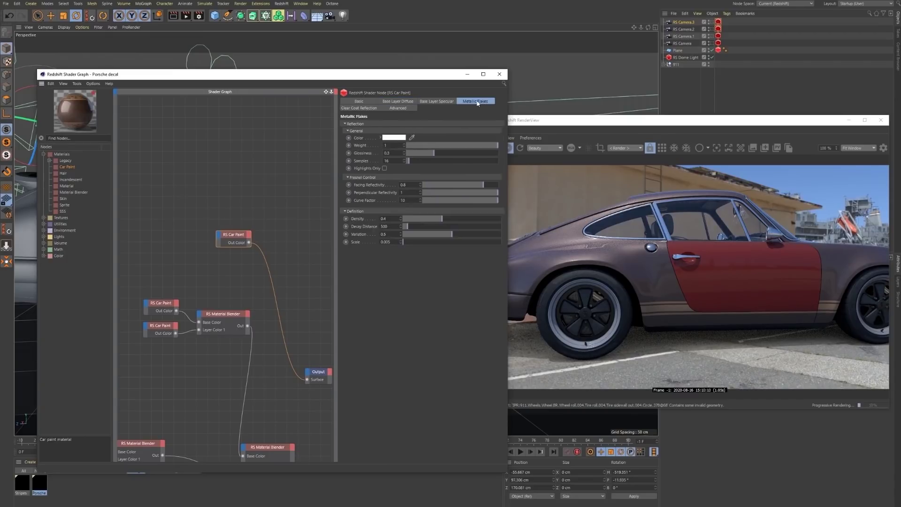
pyautogui.click(364, 109)
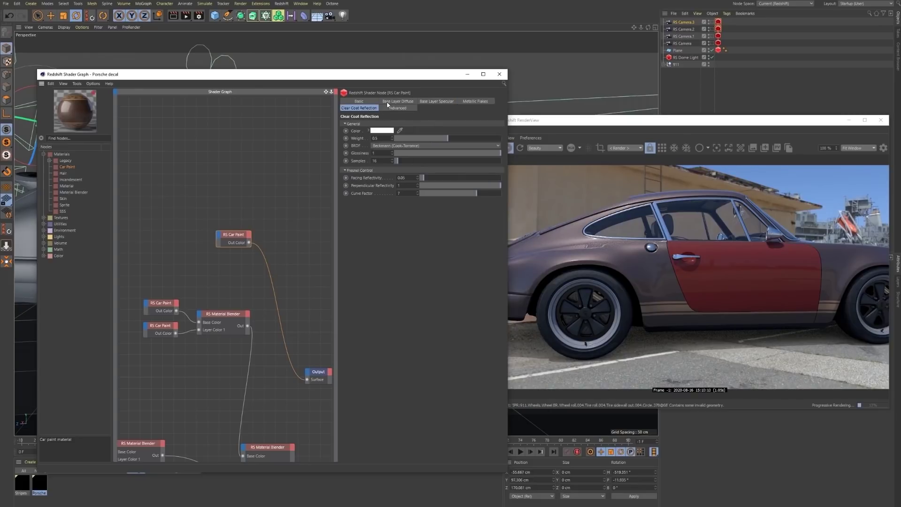
pyautogui.click(387, 102)
pyautogui.keyDown('shift'); pyautogui.click(422, 102); pyautogui.keyUp('shift')
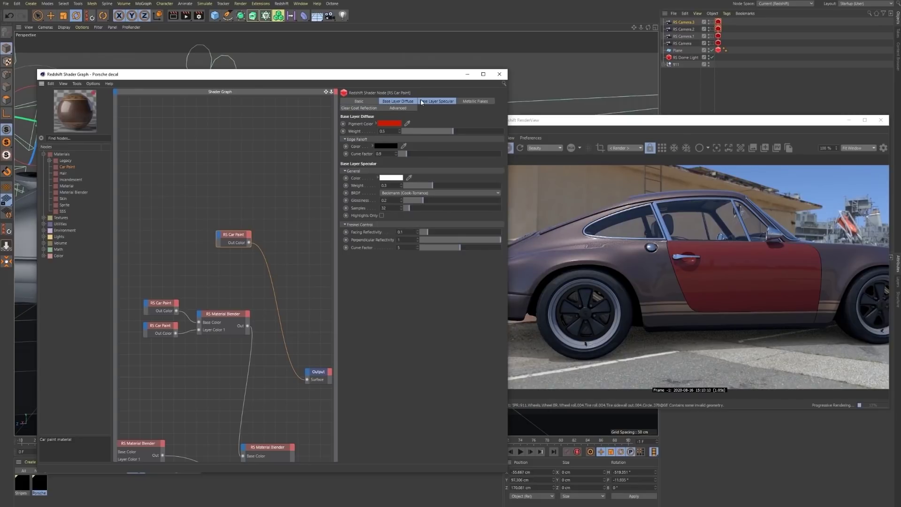
pyautogui.keyDown('shift'); pyautogui.click(362, 109); pyautogui.keyUp('shift')
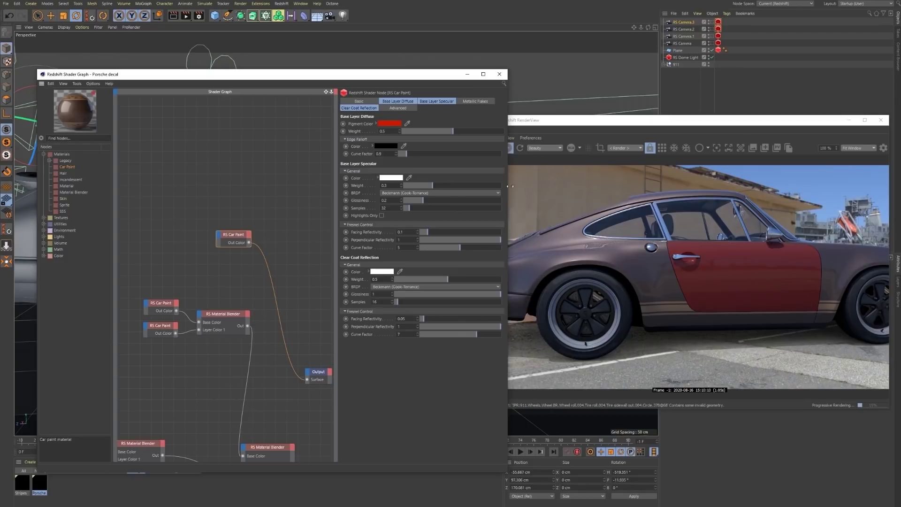
pyautogui.moveTo(509, 193); pyautogui.dragTo(550, 189)
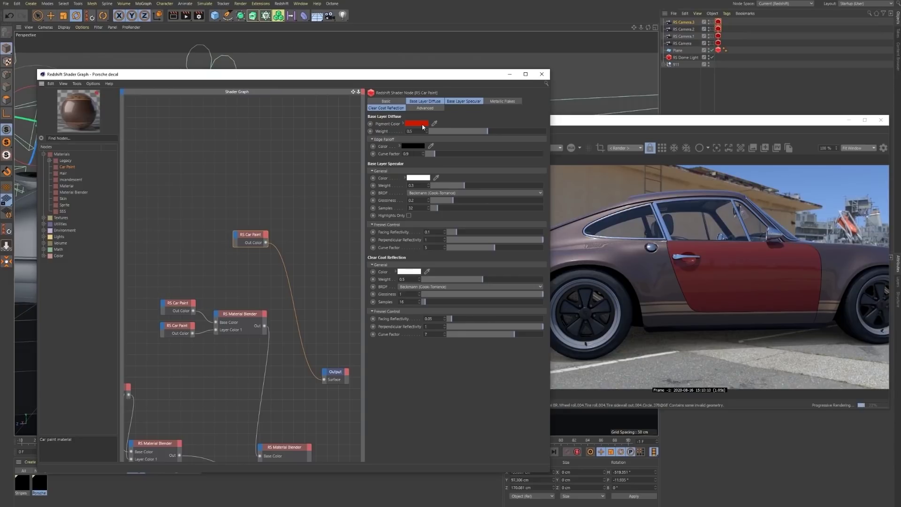
# View the upper stacked Car Paint's settings, then switch to the browser, shrink it over the graph to examine the Porsche 911 photo, and minimise it.
pyautogui.click(171, 306)
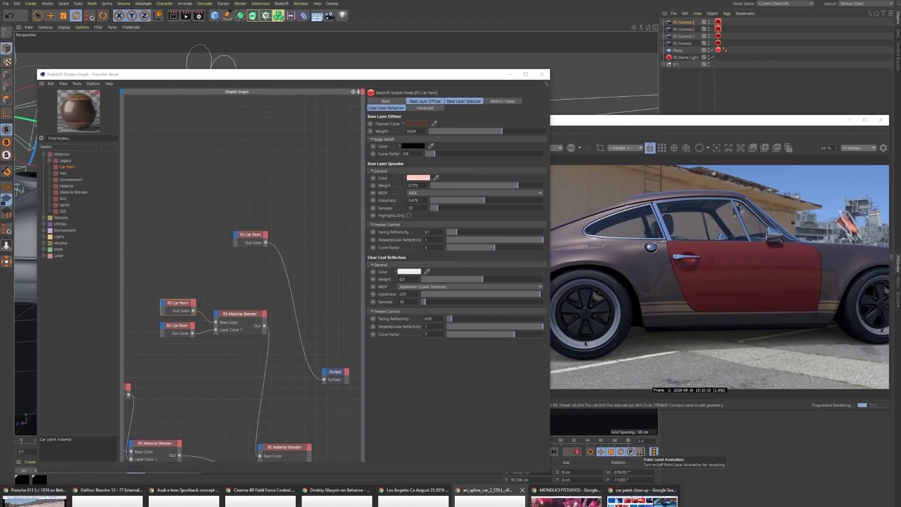
pyautogui.click(641, 493)
pyautogui.click(714, 2)
pyautogui.moveTo(840, 3); pyautogui.dragTo(713, 270)
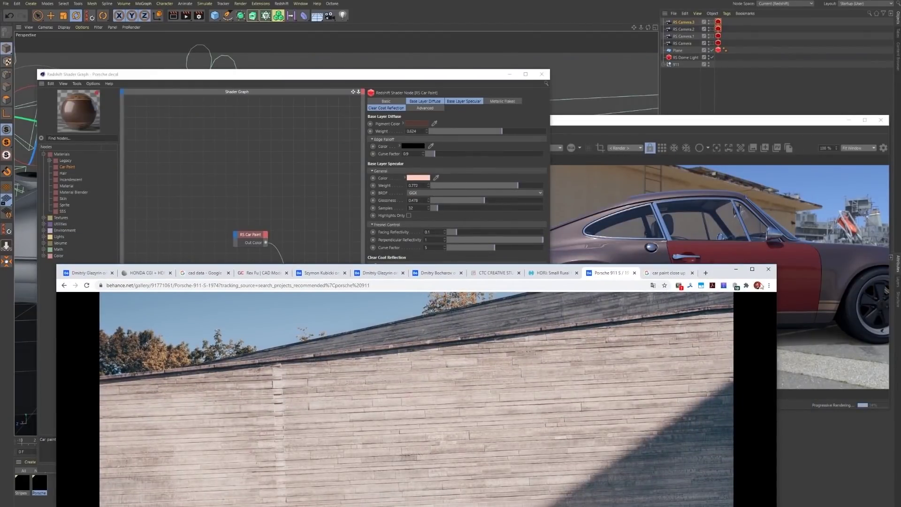
pyautogui.moveTo(775, 266); pyautogui.dragTo(614, 345)
pyautogui.moveTo(561, 351); pyautogui.dragTo(719, 170)
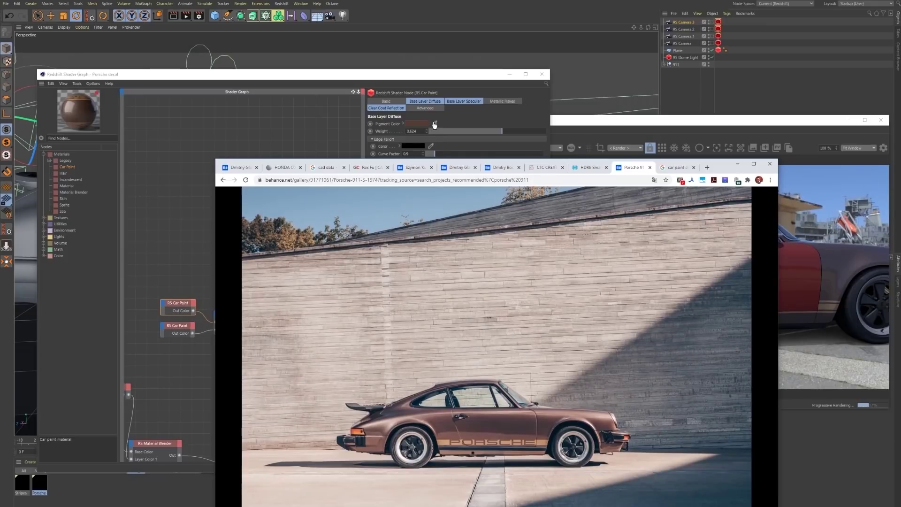
pyautogui.click(736, 166)
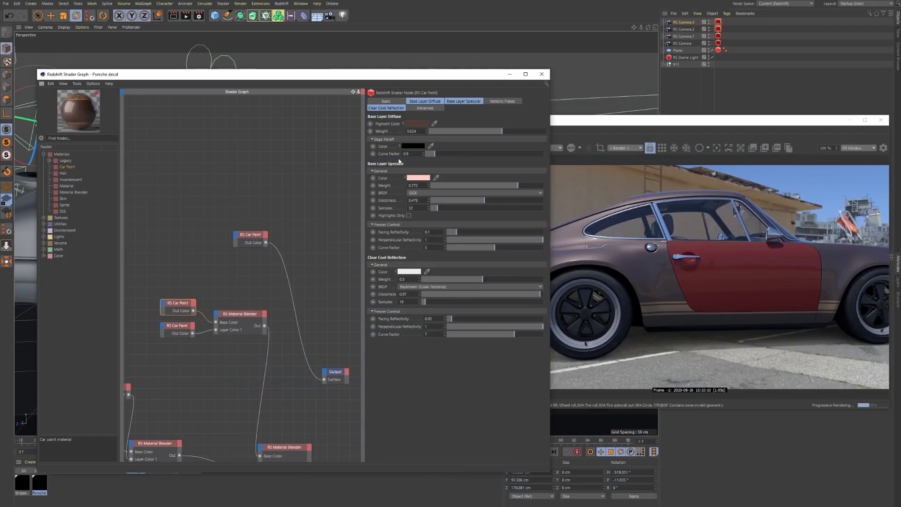
# Copy the pigment color from the upper stacked Car Paint and paste it into the new Car Paint's pigment color.
pyautogui.rightClick(417, 125)
pyautogui.click(432, 126)
pyautogui.click(247, 234)
pyautogui.rightClick(417, 124)
pyautogui.click(432, 133)
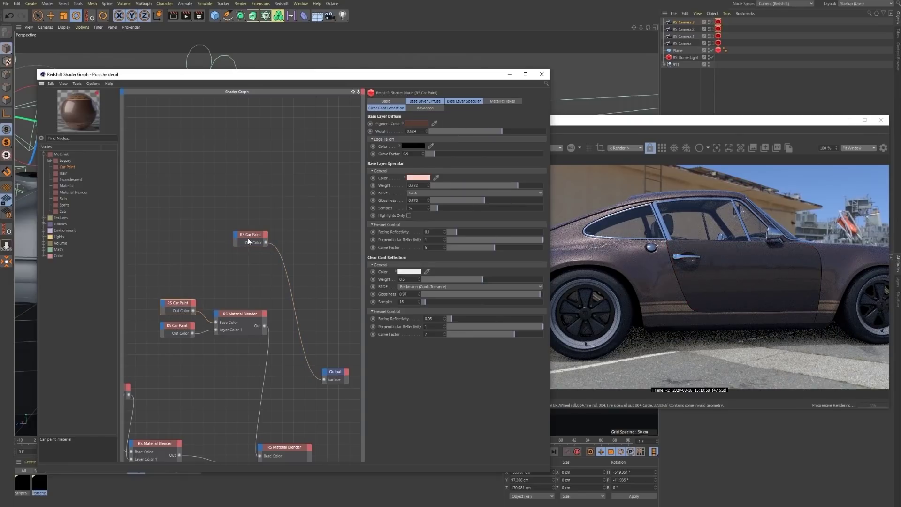
# Shift the render view aside, then try a base layer diffuse weight of 0 on the new Car Paint and set it to 0.564.
pyautogui.moveTo(597, 123); pyautogui.dragTo(579, 123)
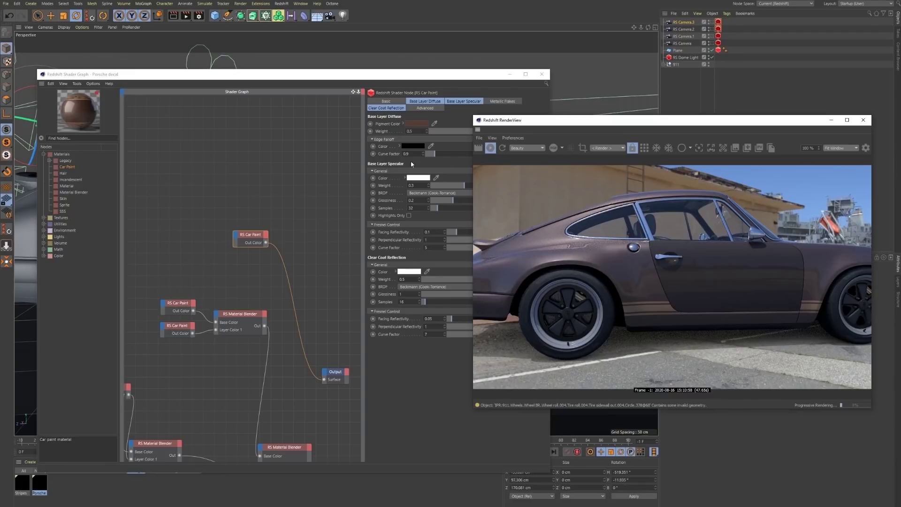
pyautogui.click(416, 76)
pyautogui.click(499, 132)
pyautogui.moveTo(529, 135); pyautogui.dragTo(423, 134)
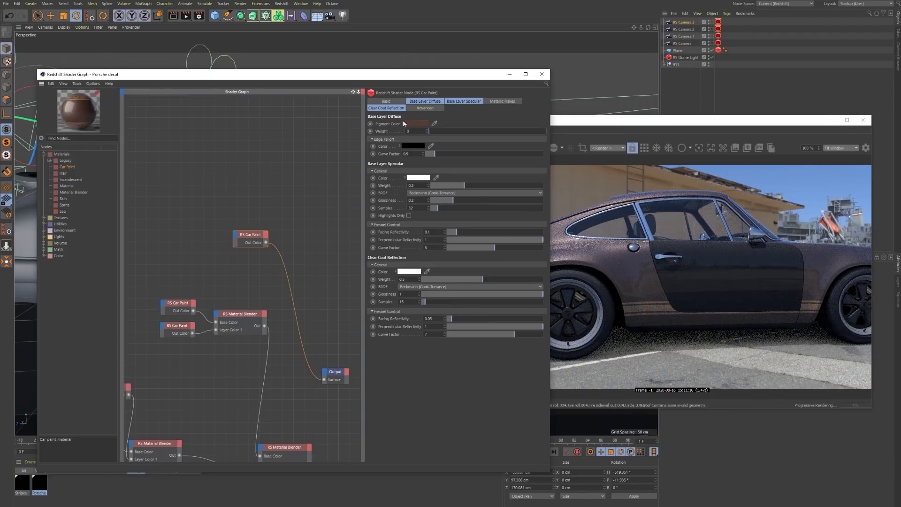
pyautogui.moveTo(432, 130); pyautogui.dragTo(495, 129)
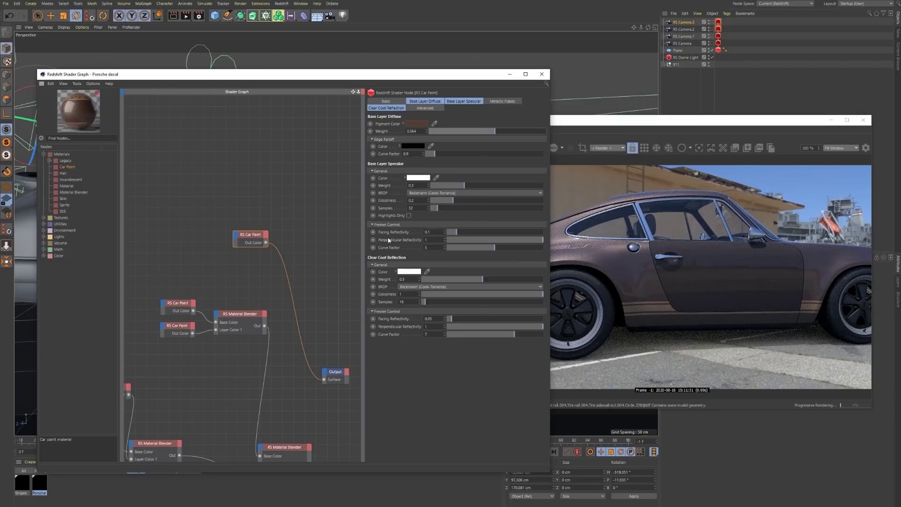
# Try red and then blue as the new Car Paint's base layer specular color.
pyautogui.click(421, 178)
pyautogui.moveTo(460, 184); pyautogui.dragTo(493, 185)
pyautogui.click(404, 204)
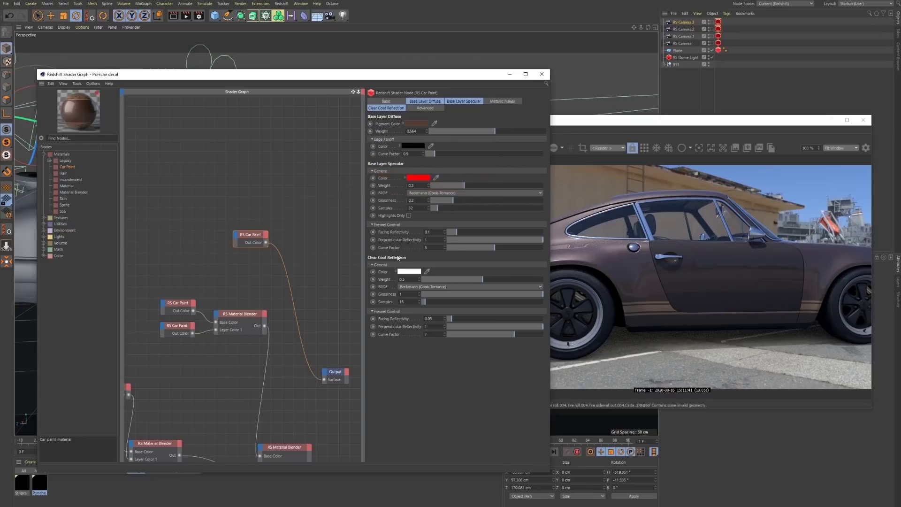
pyautogui.click(419, 178)
pyautogui.click(445, 176)
pyautogui.click(413, 202)
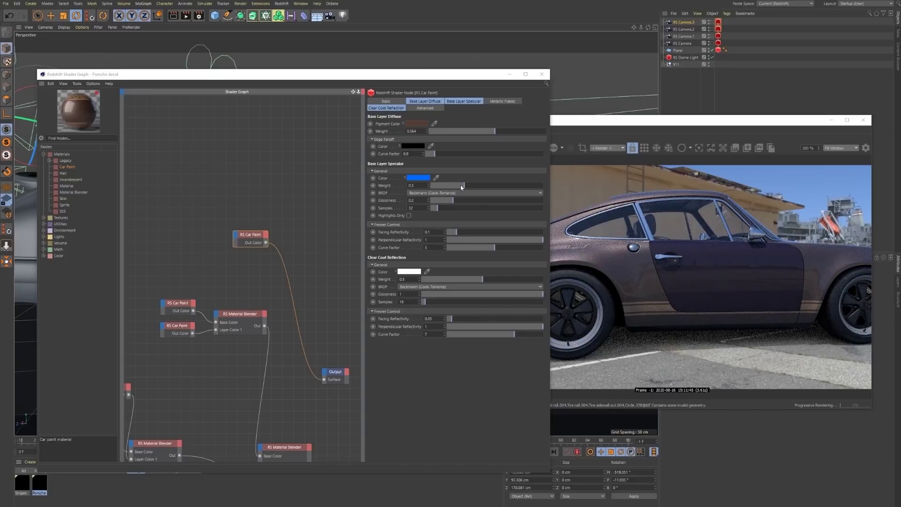
# Return the base layer specular color to white, test high glossiness values, and set the glossiness to 0.559.
pyautogui.moveTo(454, 202); pyautogui.dragTo(508, 200)
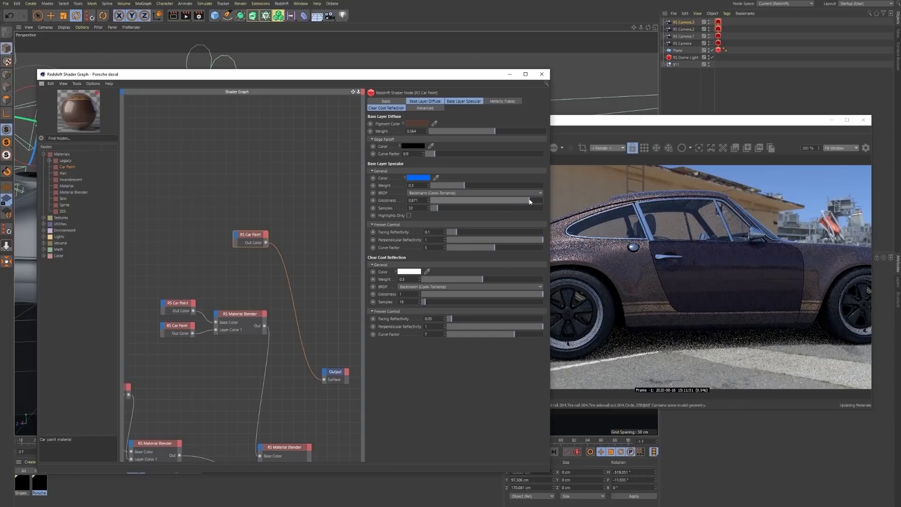
pyautogui.click(418, 178)
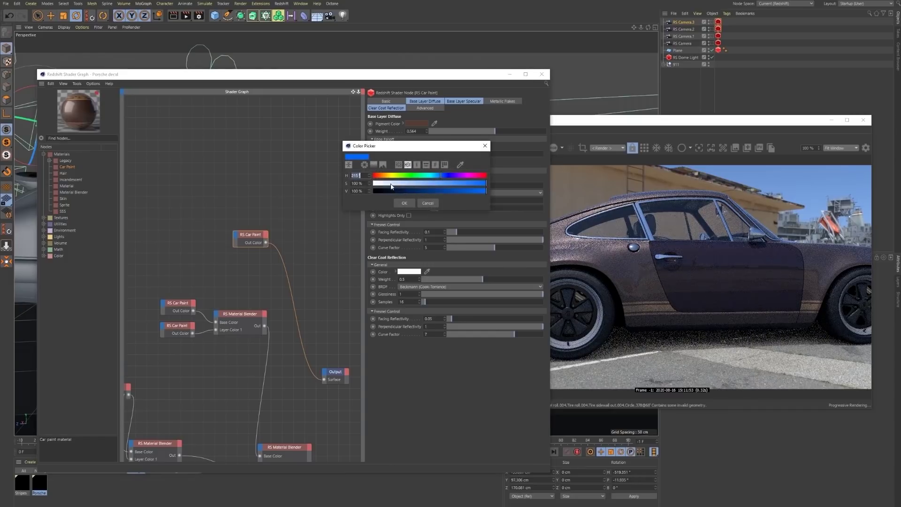
pyautogui.click(404, 202)
pyautogui.moveTo(440, 202); pyautogui.dragTo(532, 201)
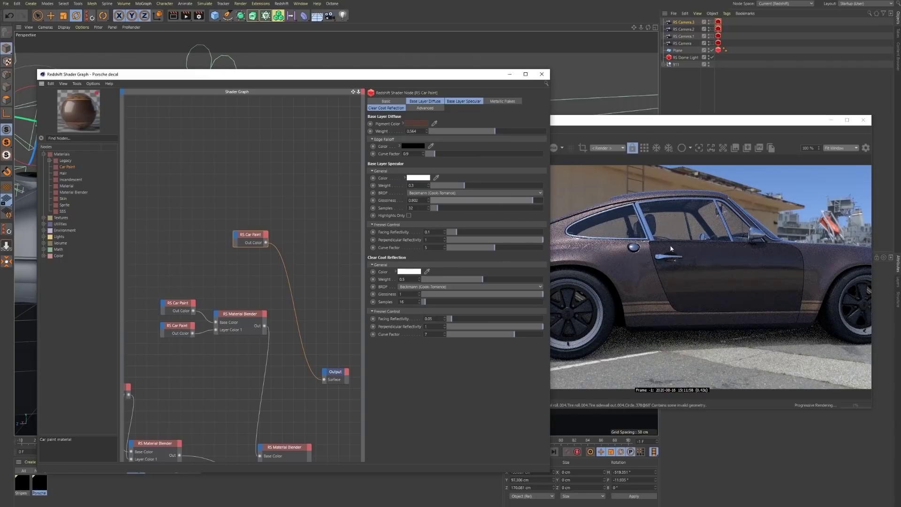
pyautogui.moveTo(524, 202); pyautogui.dragTo(494, 202)
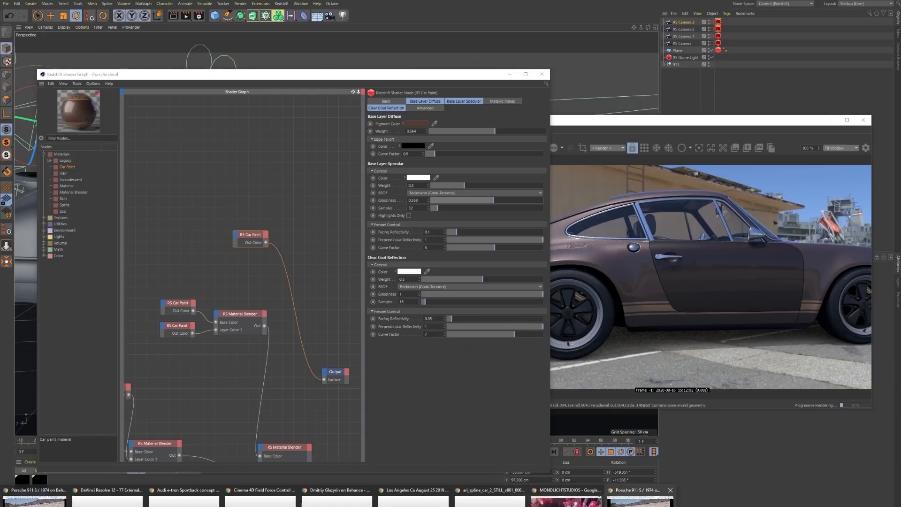
# Examine the Porsche 911 reference photo in the browser again, then compare the upper stacked Car Paint's settings with the new Car Paint's.
pyautogui.click(640, 495)
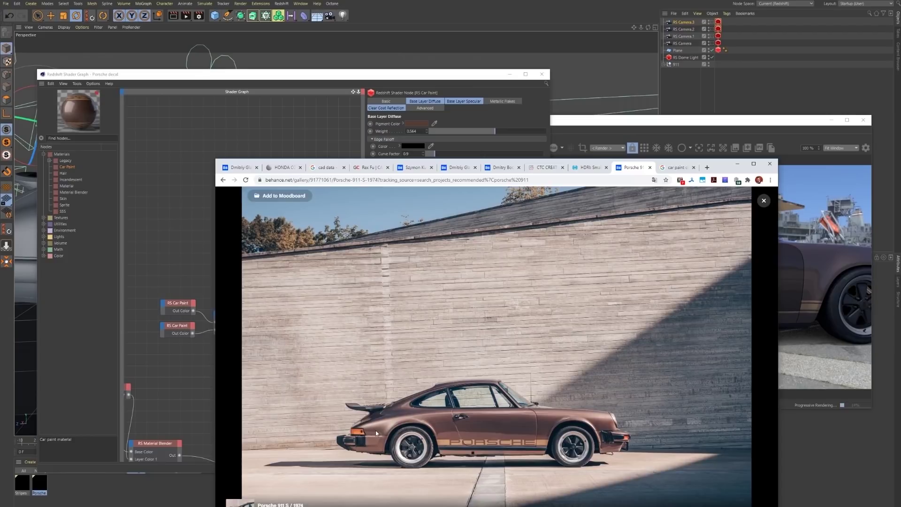
pyautogui.click(737, 163)
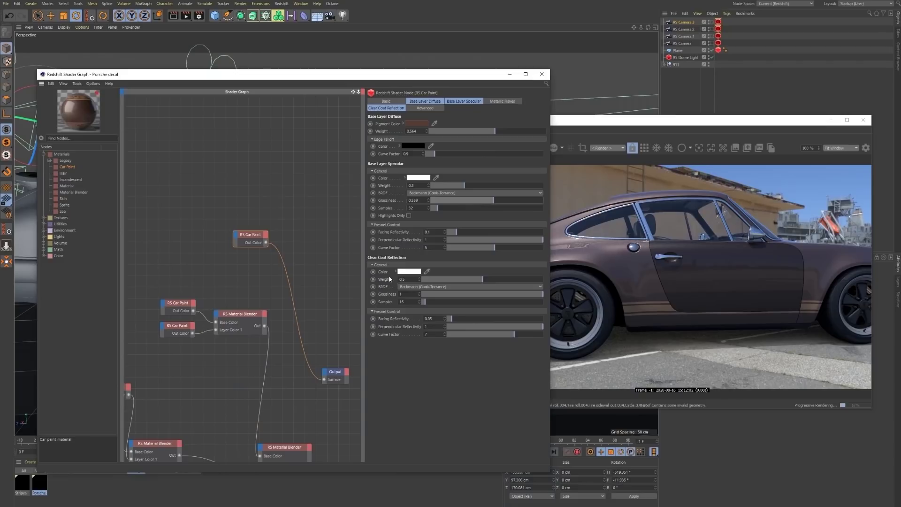
pyautogui.click(173, 304)
pyautogui.click(243, 238)
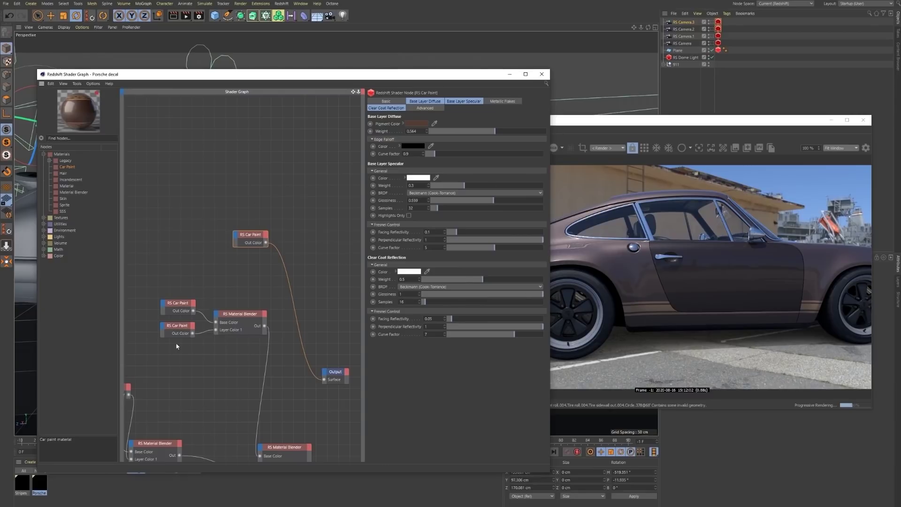
pyautogui.click(180, 309)
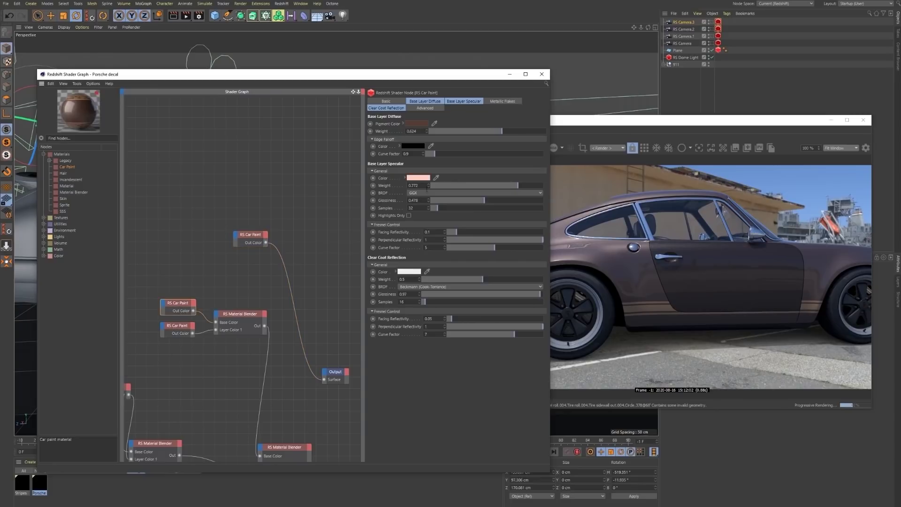
pyautogui.click(237, 243)
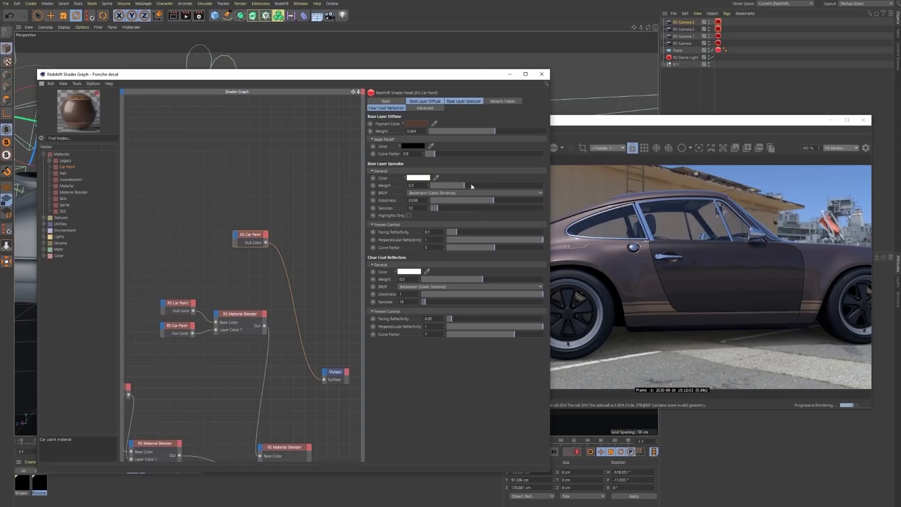
# Set the new Car Paint's base layer specular weight to 0.734 and give it the upper stacked Car Paint's light pink specular color.
pyautogui.click(493, 186)
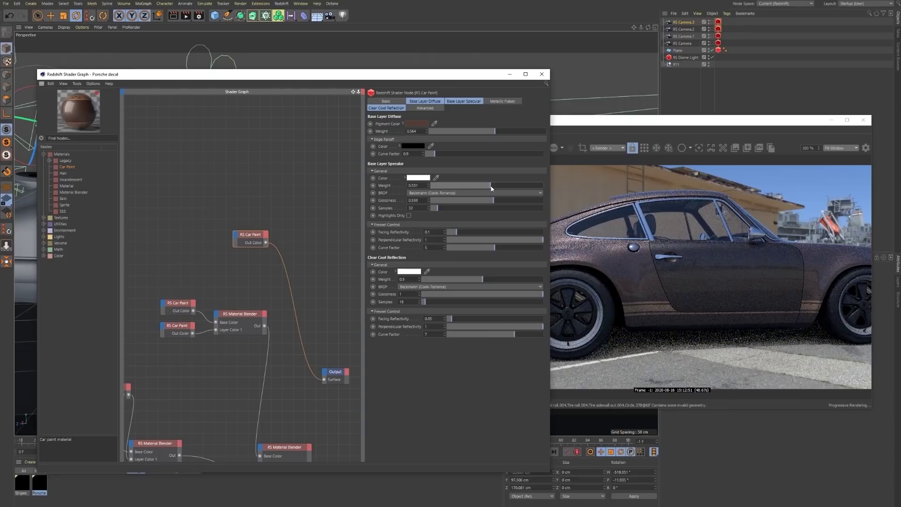
pyautogui.moveTo(492, 187); pyautogui.dragTo(494, 187)
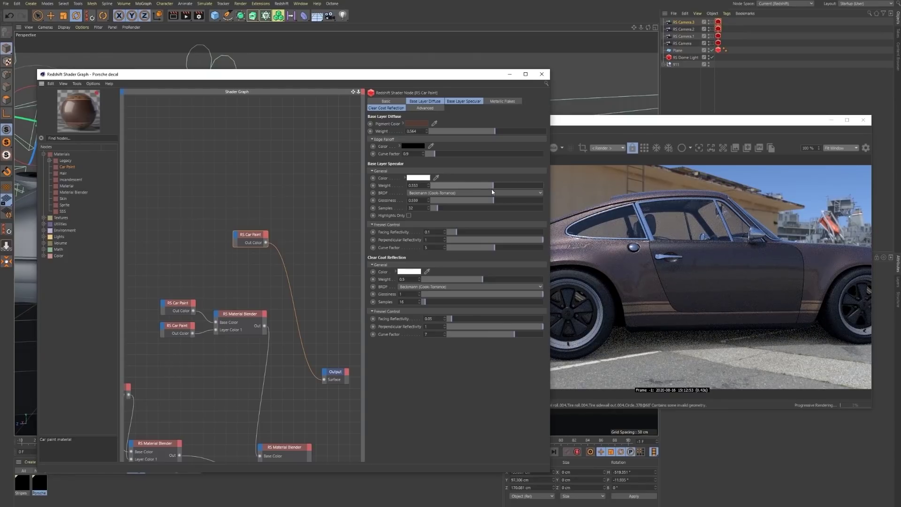
pyautogui.moveTo(511, 187); pyautogui.dragTo(514, 185)
pyautogui.click(187, 306)
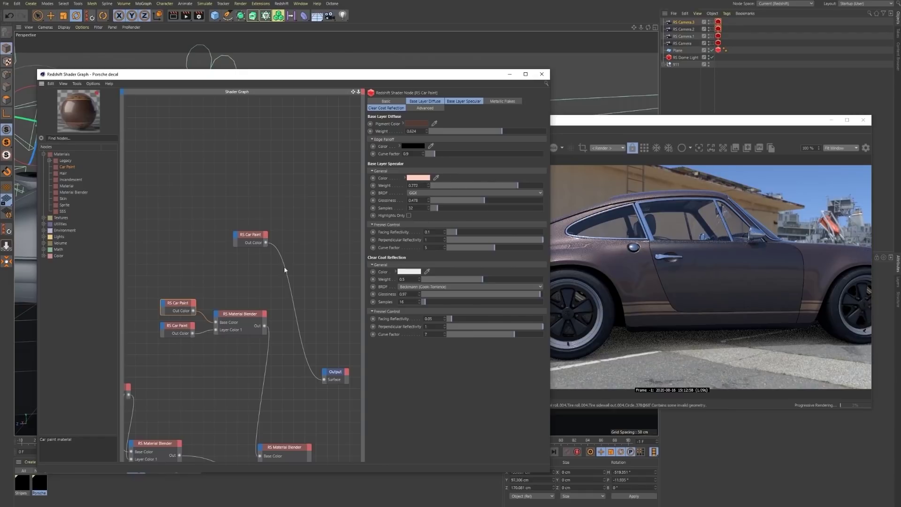
pyautogui.click(250, 237)
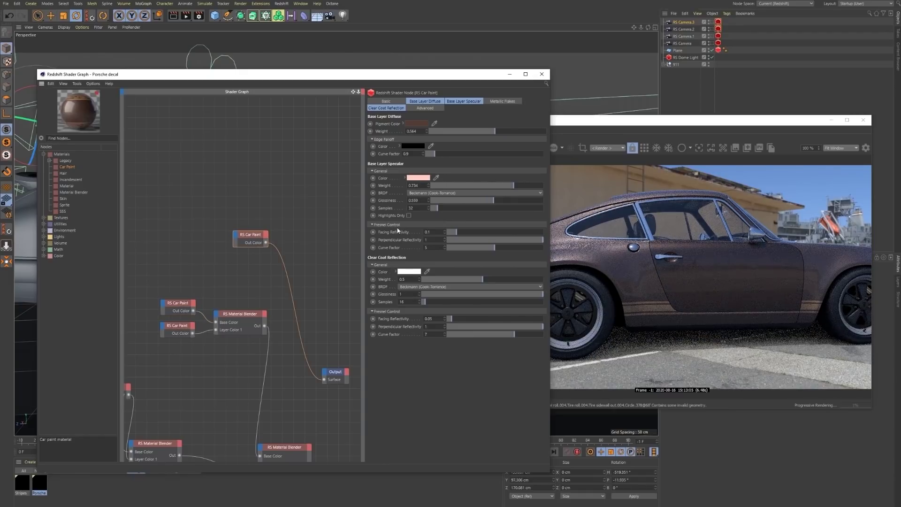
# Check the upper stacked Car Paint, then set the new Car Paint's base layer specular glossiness to 0.484 and its BRDF to GGX.
pyautogui.click(176, 304)
pyautogui.click(248, 240)
pyautogui.moveTo(486, 202); pyautogui.dragTo(486, 202)
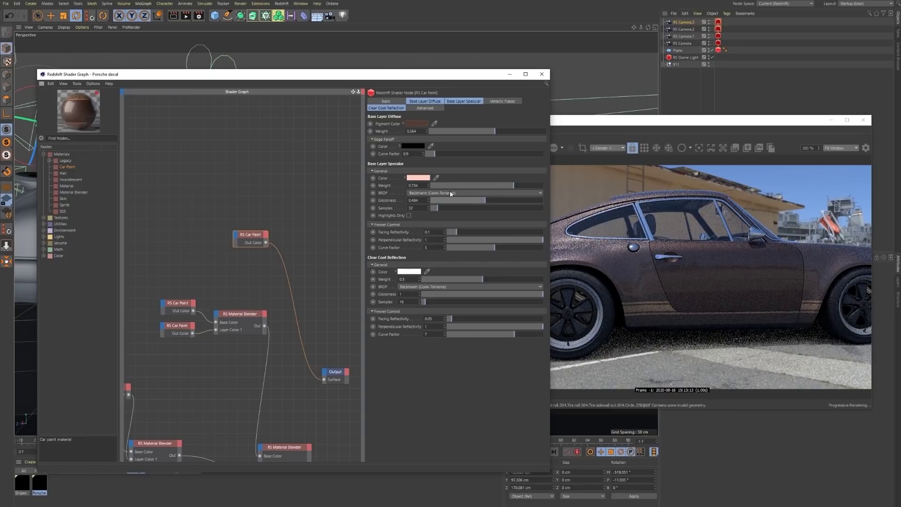
pyautogui.click(449, 193)
pyautogui.click(482, 216)
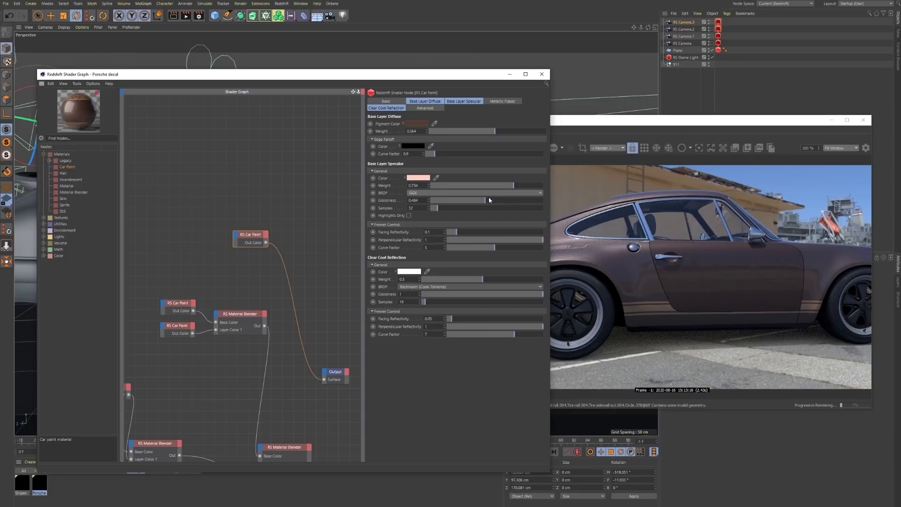
# Compare both Car Paint nodes' specular settings and view the new one's available BRDF options without changing the choice.
pyautogui.click(176, 305)
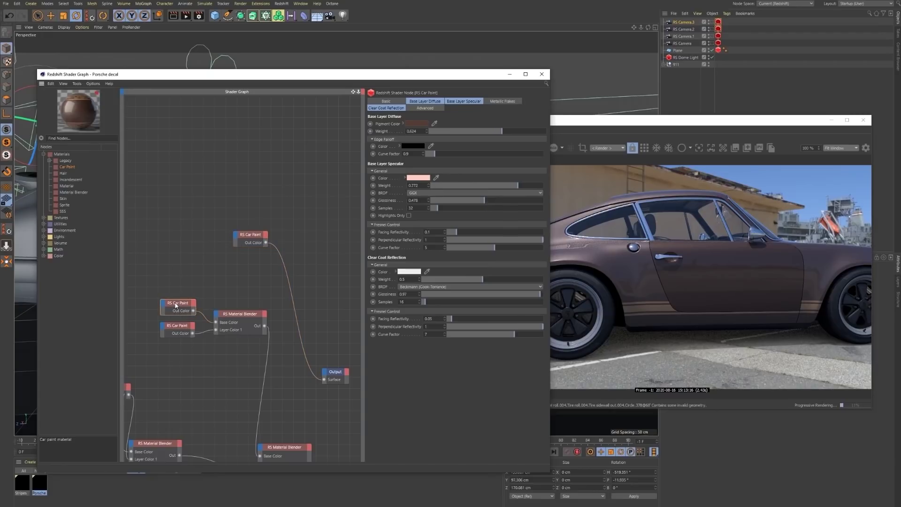
pyautogui.click(246, 241)
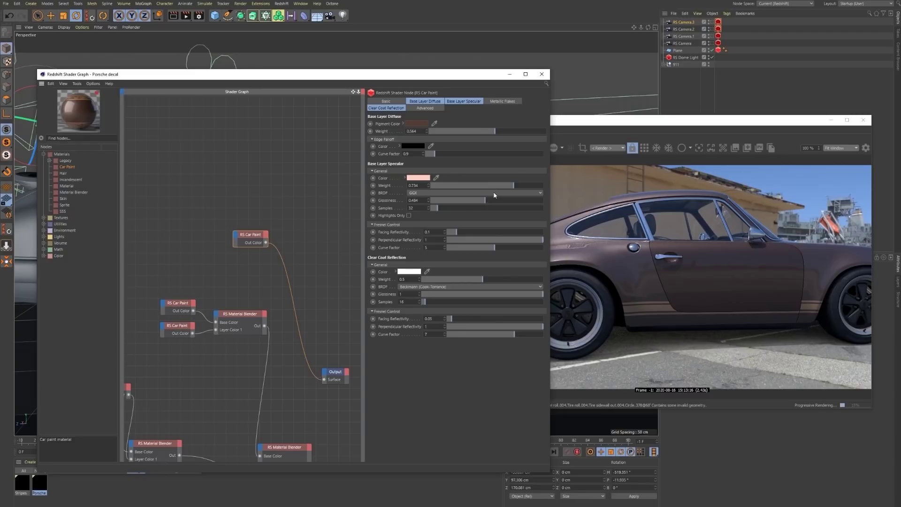
pyautogui.click(438, 193)
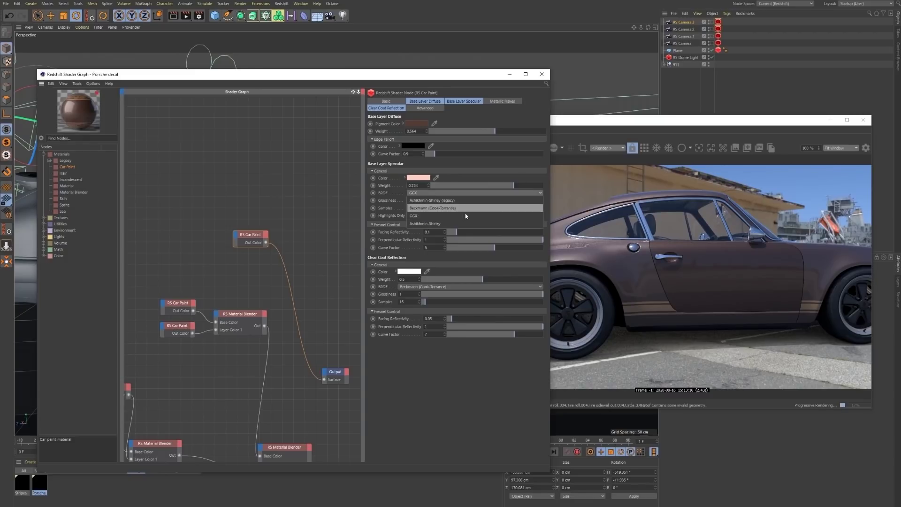
pyautogui.click(256, 235)
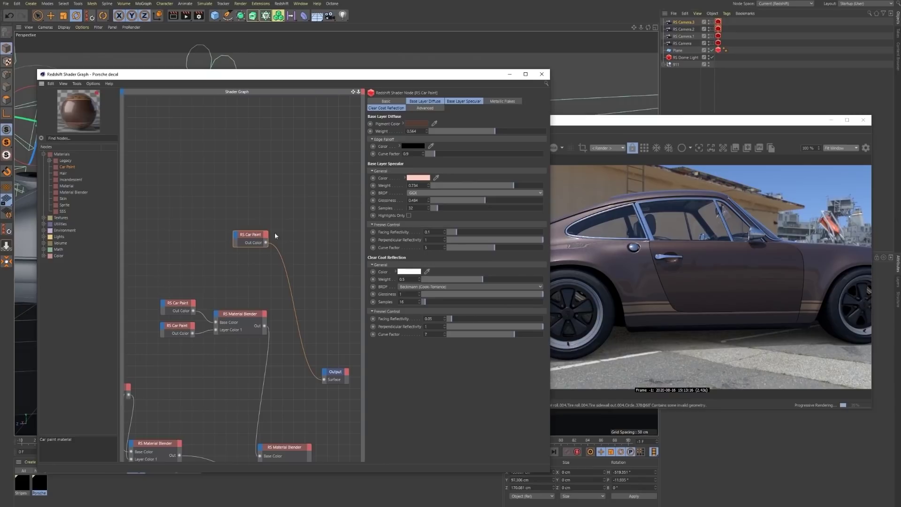
# Compare with the upper stacked Car Paint and set the new Car Paint's clear coat reflection glossiness to 0.993.
pyautogui.click(181, 305)
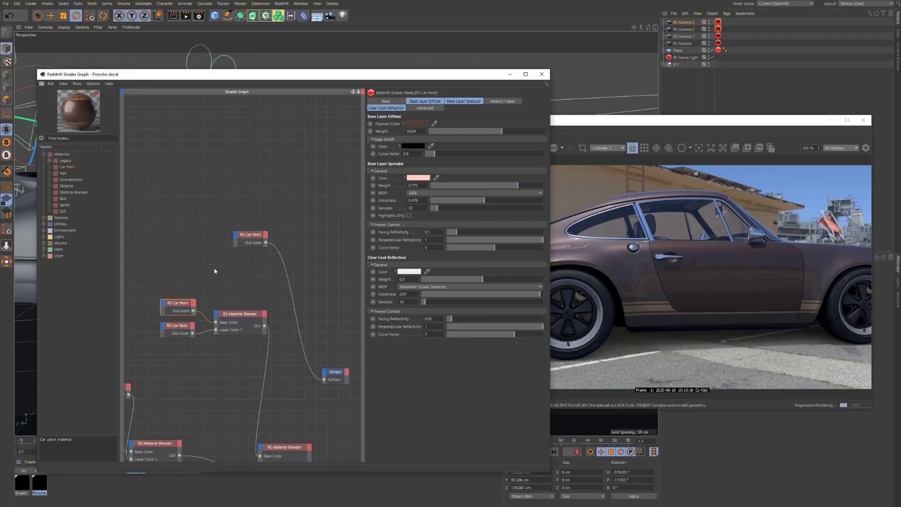
pyautogui.click(249, 237)
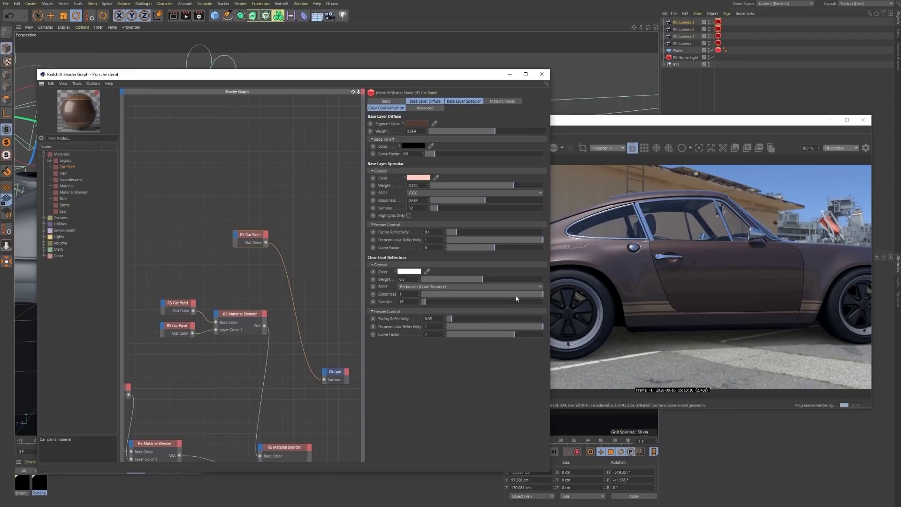
pyautogui.click(542, 295)
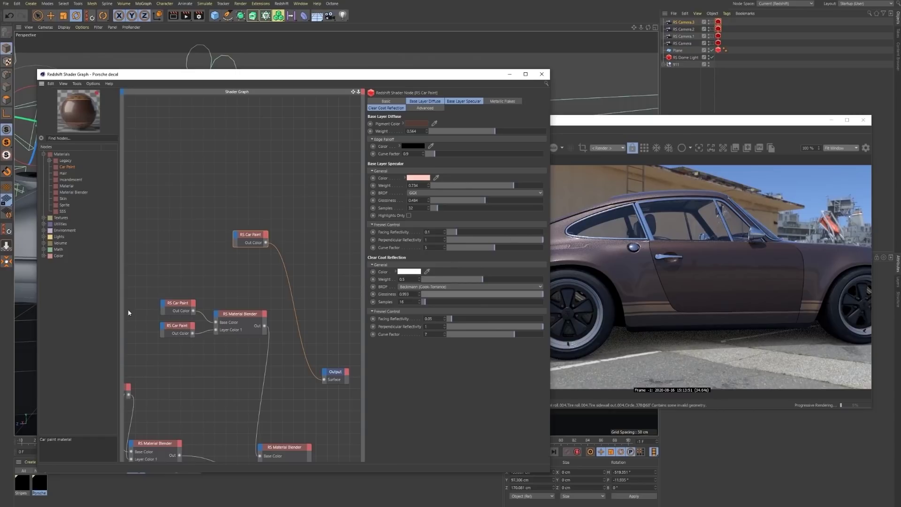
pyautogui.click(176, 303)
pyautogui.click(253, 234)
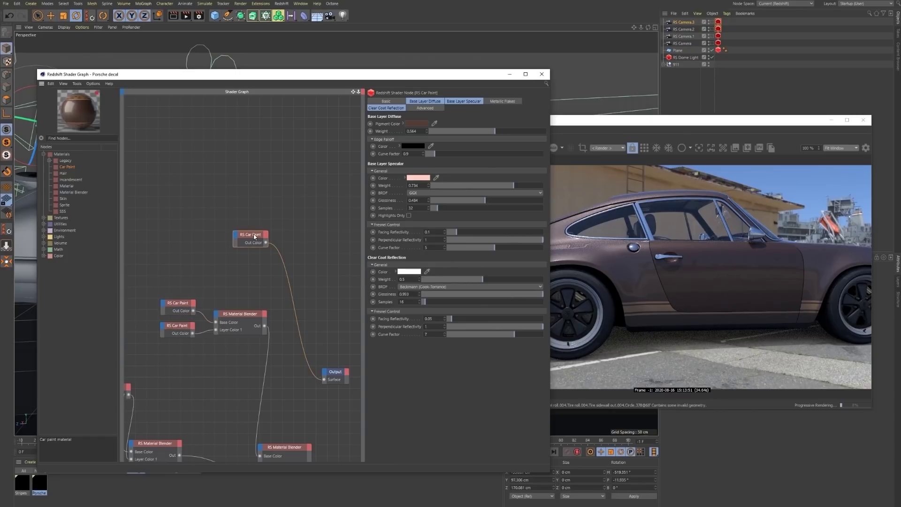
pyautogui.click(178, 304)
pyautogui.click(250, 235)
# Preview the upper stacked Car Paint on the Output's surface, then reconnect the new Car Paint and move it clear of the other nodes.
pyautogui.moveTo(193, 310)
pyautogui.mouseDown()
pyautogui.moveTo(264, 297)
pyautogui.moveTo(324, 380)
pyautogui.mouseUp()
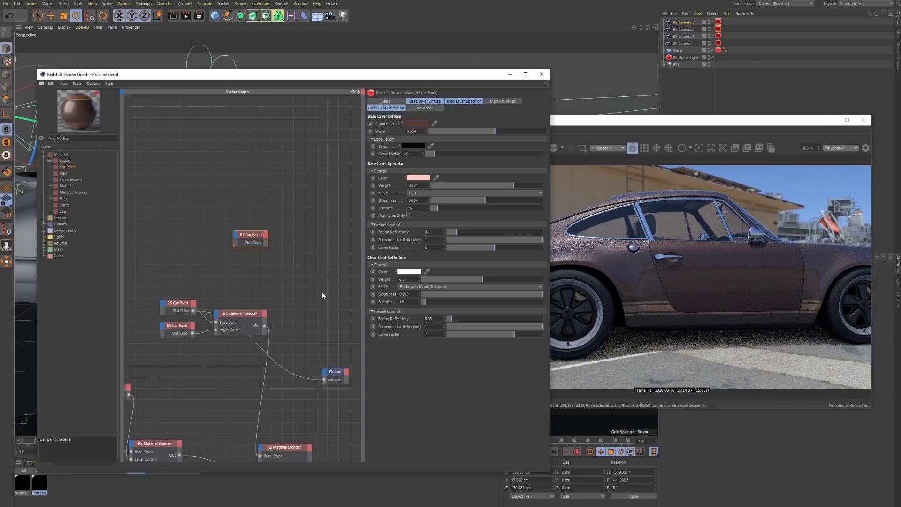
pyautogui.moveTo(178, 306); pyautogui.dragTo(209, 271)
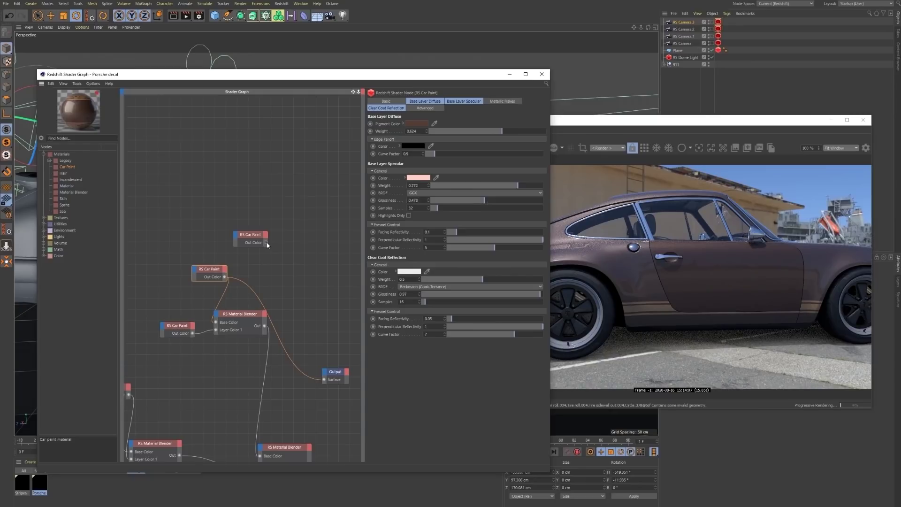
pyautogui.moveTo(279, 284)
pyautogui.mouseDown()
pyautogui.moveTo(305, 373)
pyautogui.moveTo(324, 379)
pyautogui.mouseUp()
pyautogui.moveTo(252, 242); pyautogui.dragTo(269, 222)
pyautogui.moveTo(211, 271); pyautogui.dragTo(182, 301)
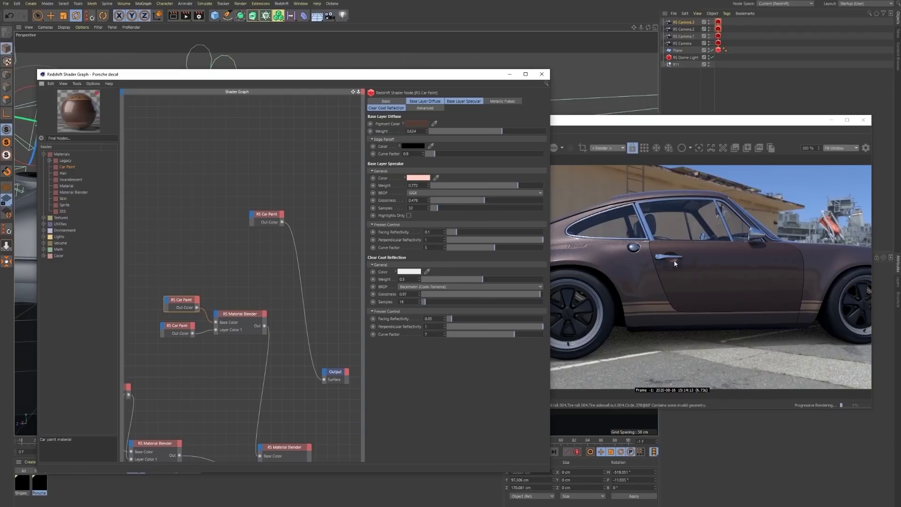
pyautogui.moveTo(267, 220); pyautogui.dragTo(281, 199)
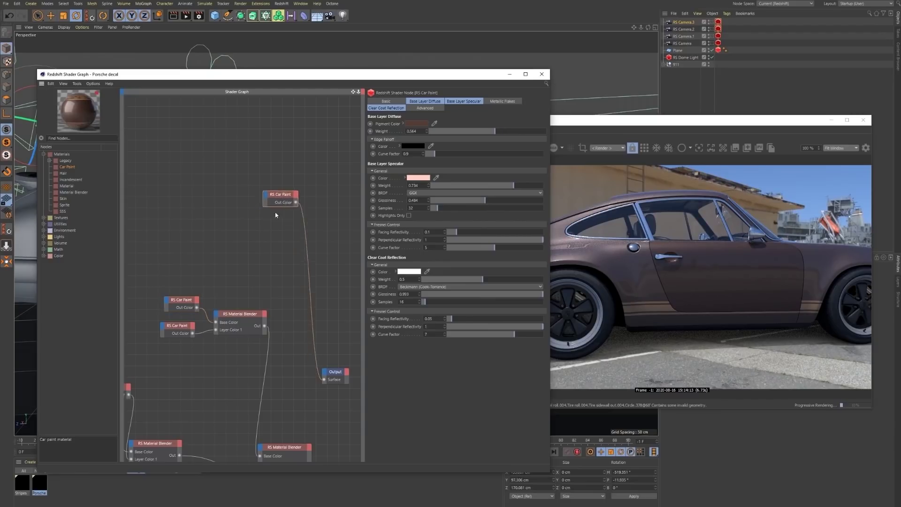
# Examine the car body in the render view and compare the upper stacked Car Paint's settings with the new one's.
pyautogui.moveTo(605, 124); pyautogui.dragTo(615, 123)
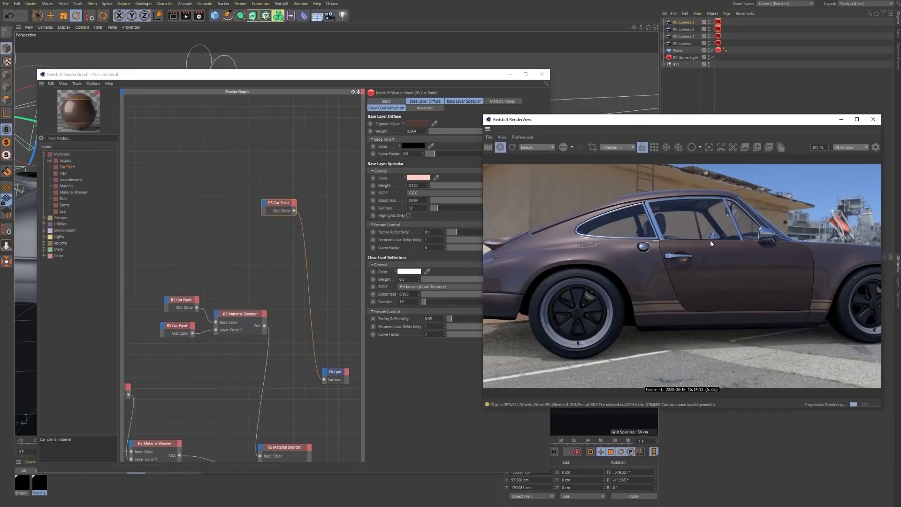
pyautogui.click(481, 240)
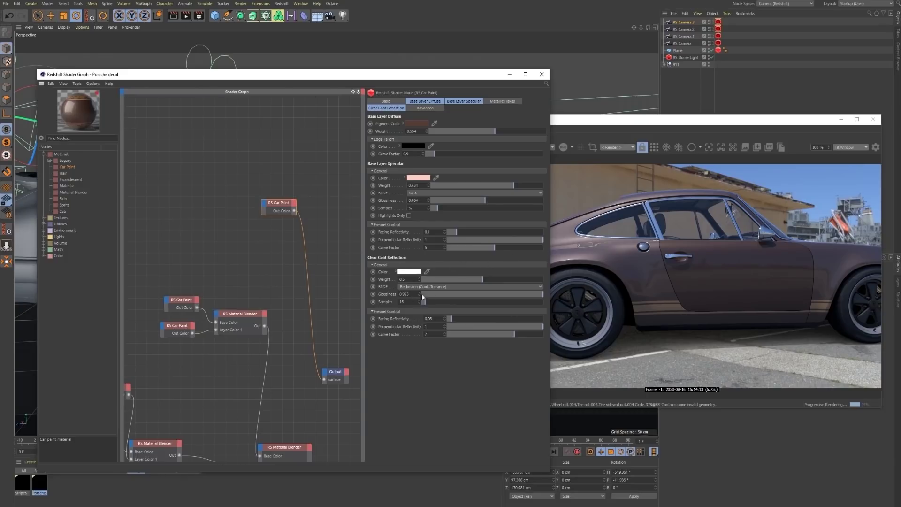
pyautogui.click(180, 302)
pyautogui.click(278, 207)
# Try a weight of 1 for both the new Car Paint's clear coat reflection and base layer specular, then undo both changes.
pyautogui.moveTo(510, 279); pyautogui.dragTo(539, 278)
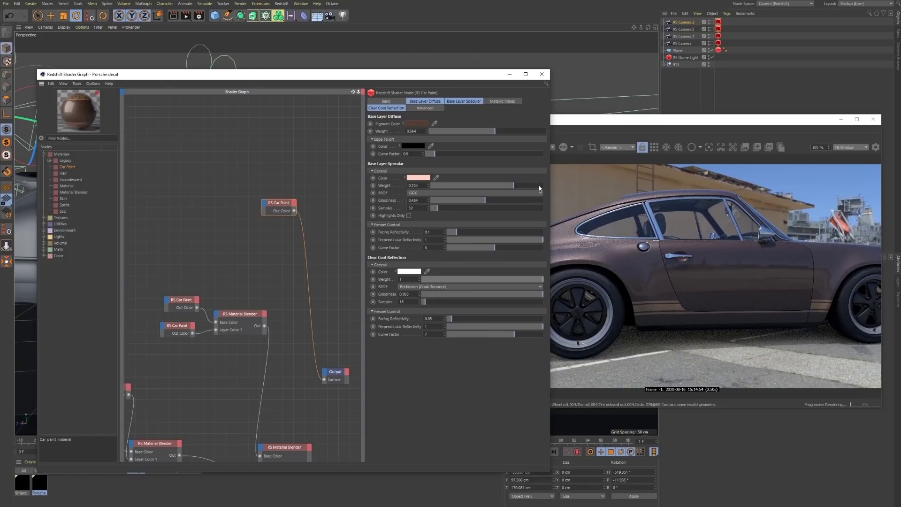
pyautogui.moveTo(540, 189); pyautogui.dragTo(543, 185)
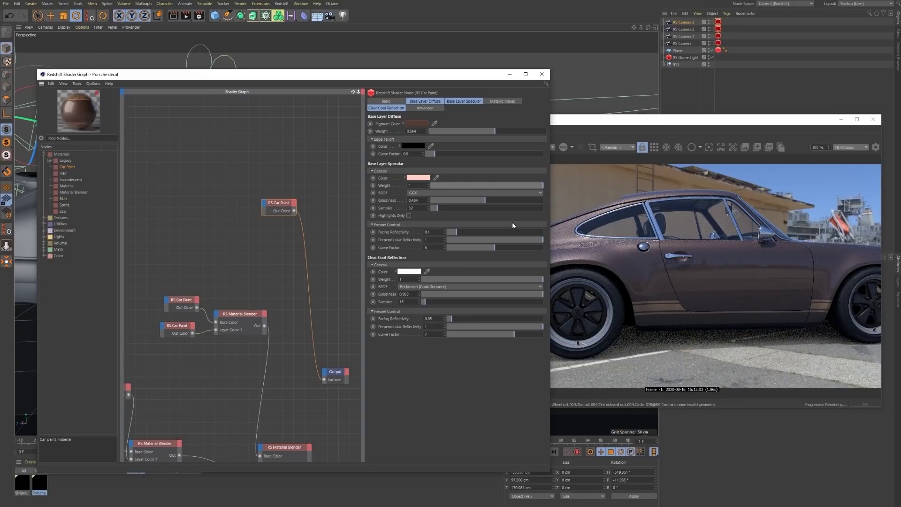
pyautogui.hotkey('ctrl', 'z')
pyautogui.hotkey('ctrl', 'z')
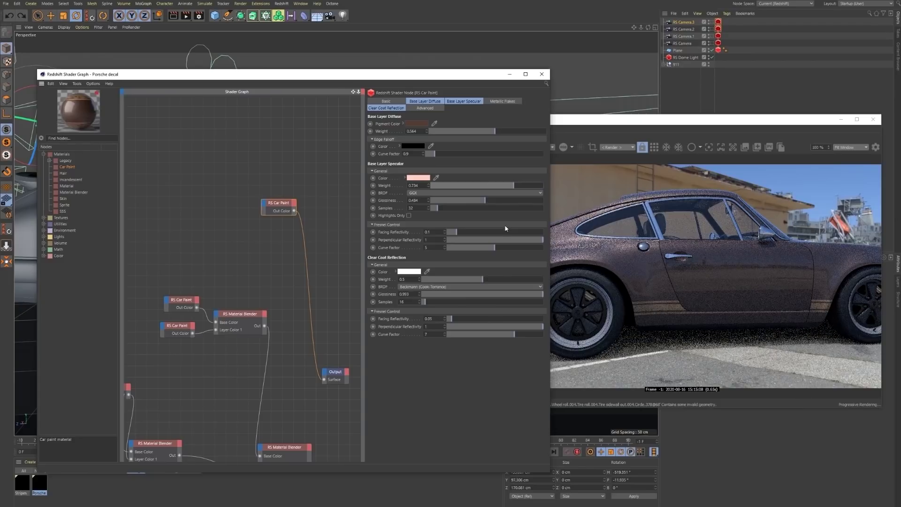
# Add a Material Blender, feed the new Car Paint into its base color, and connect the blender to the Output's surface.
pyautogui.moveTo(277, 203)
pyautogui.mouseDown()
pyautogui.moveTo(276, 175)
pyautogui.moveTo(265, 176)
pyautogui.mouseUp()
pyautogui.moveTo(74, 192)
pyautogui.mouseDown()
pyautogui.moveTo(243, 225)
pyautogui.moveTo(322, 199)
pyautogui.mouseUp()
pyautogui.moveTo(274, 174)
pyautogui.mouseDown()
pyautogui.moveTo(225, 180)
pyautogui.moveTo(300, 193)
pyautogui.moveTo(325, 380)
pyautogui.mouseUp()
pyautogui.click(345, 197)
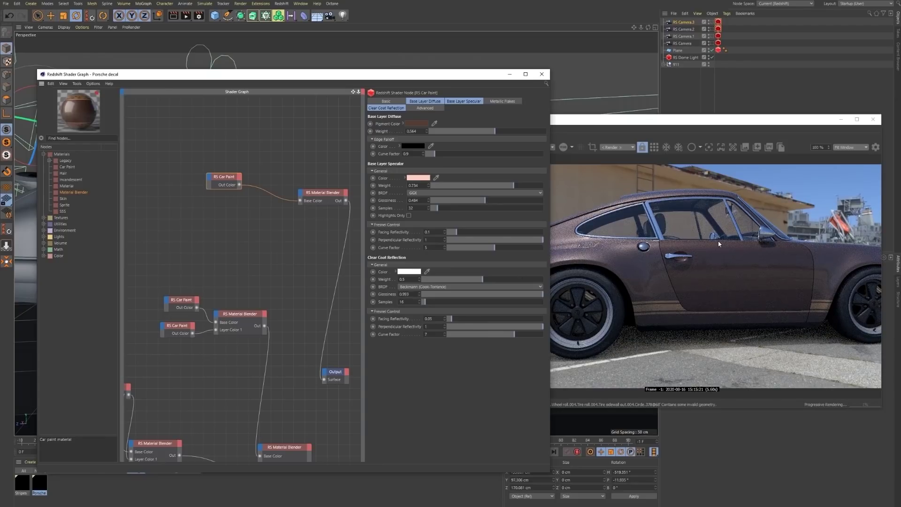
pyautogui.moveTo(222, 177); pyautogui.dragTo(256, 168)
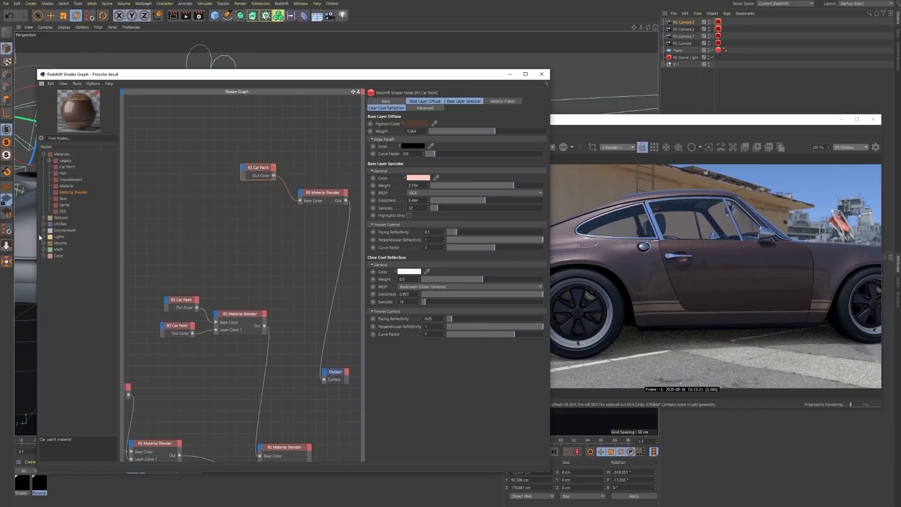
# Add a second Car Paint below the first and connect it to the Output's surface after previewing the lower stacked Car Paint there.
pyautogui.click(66, 167)
pyautogui.moveTo(245, 207)
pyautogui.mouseDown()
pyautogui.moveTo(212, 215)
pyautogui.moveTo(243, 205)
pyautogui.moveTo(290, 231)
pyautogui.moveTo(322, 372)
pyautogui.moveTo(284, 310)
pyautogui.mouseUp()
pyautogui.moveTo(193, 334); pyautogui.dragTo(324, 379)
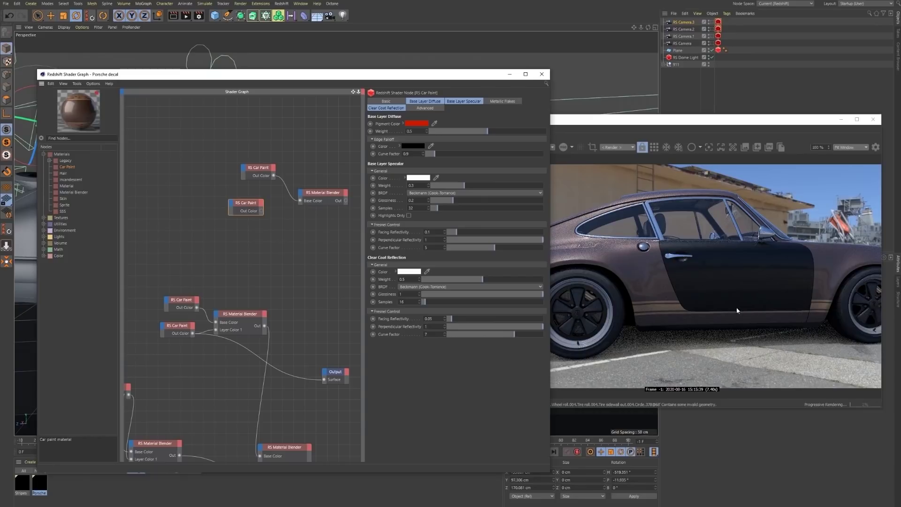
pyautogui.moveTo(262, 211)
pyautogui.mouseDown()
pyautogui.moveTo(325, 379)
pyautogui.moveTo(325, 369)
pyautogui.mouseUp()
pyautogui.moveTo(262, 212); pyautogui.dragTo(324, 379)
pyautogui.moveTo(248, 213); pyautogui.dragTo(258, 221)
# Set the second Car Paint's pigment color and base layer specular color to black, then check its settings against the lower stacked Car Paint.
pyautogui.click(417, 123)
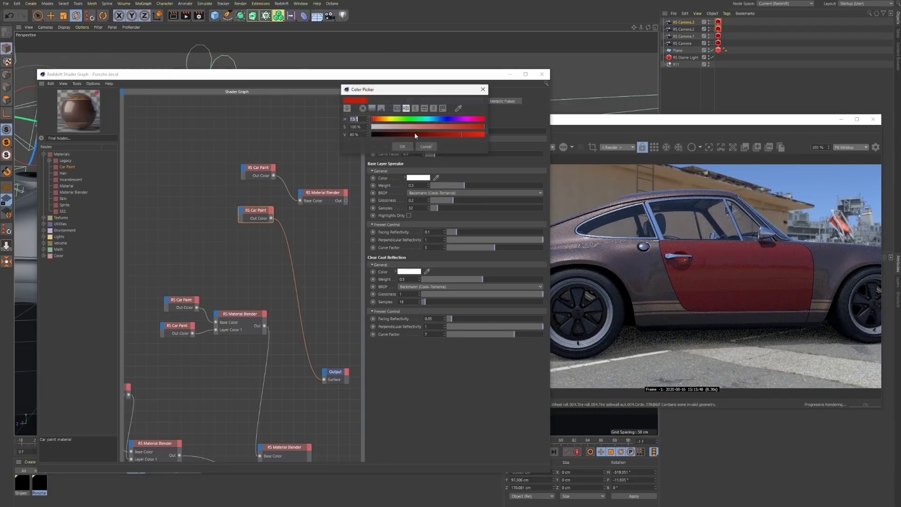
pyautogui.moveTo(415, 134); pyautogui.dragTo(371, 134)
pyautogui.click(402, 145)
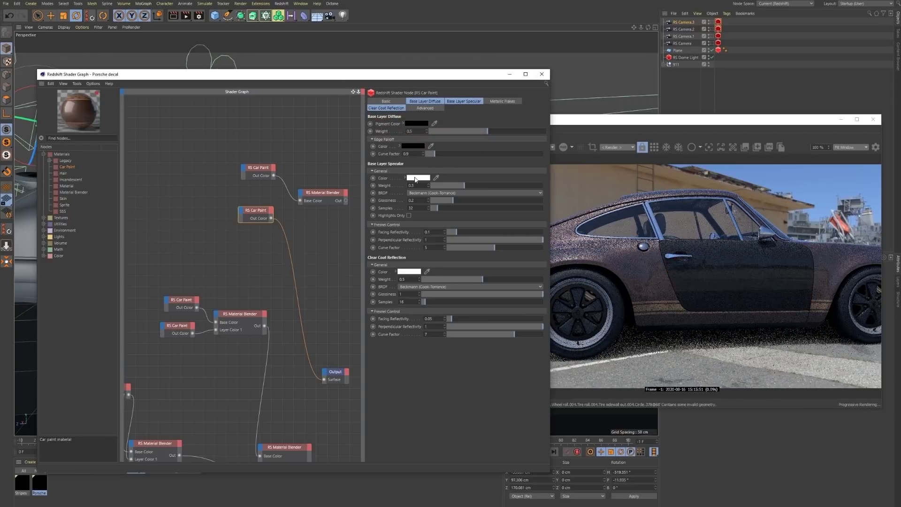
pyautogui.click(414, 178)
pyautogui.click(412, 207)
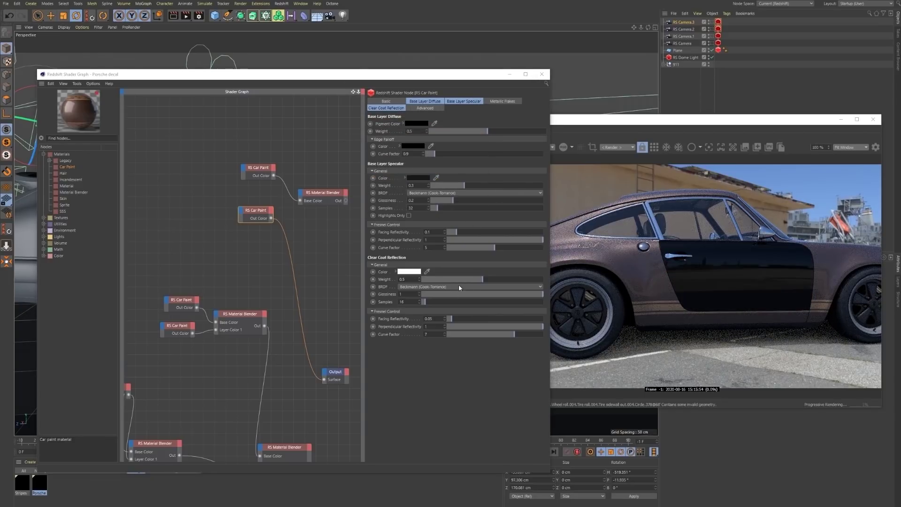
pyautogui.click(170, 334)
pyautogui.click(254, 210)
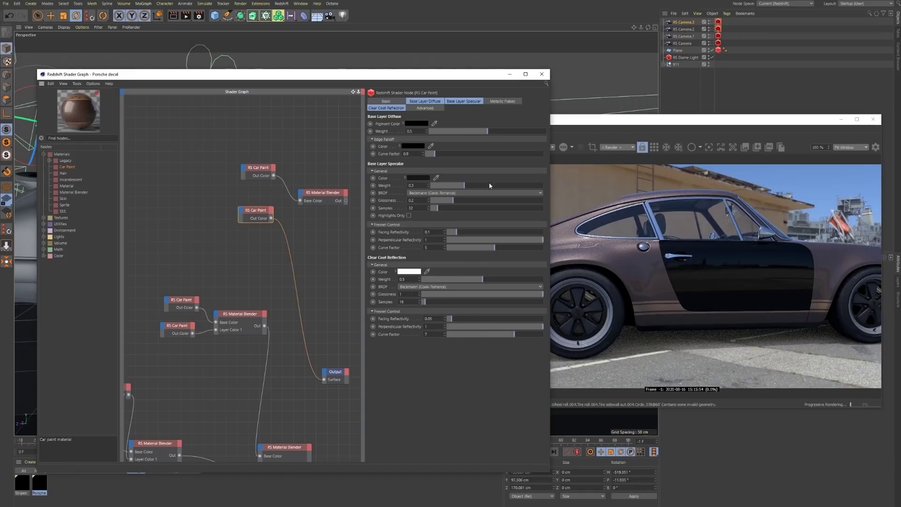
# Brighten the connected Car Paint's base specular color to grey, with weight 1 and glossiness about 0.609.
pyautogui.click(419, 180)
pyautogui.click(422, 194)
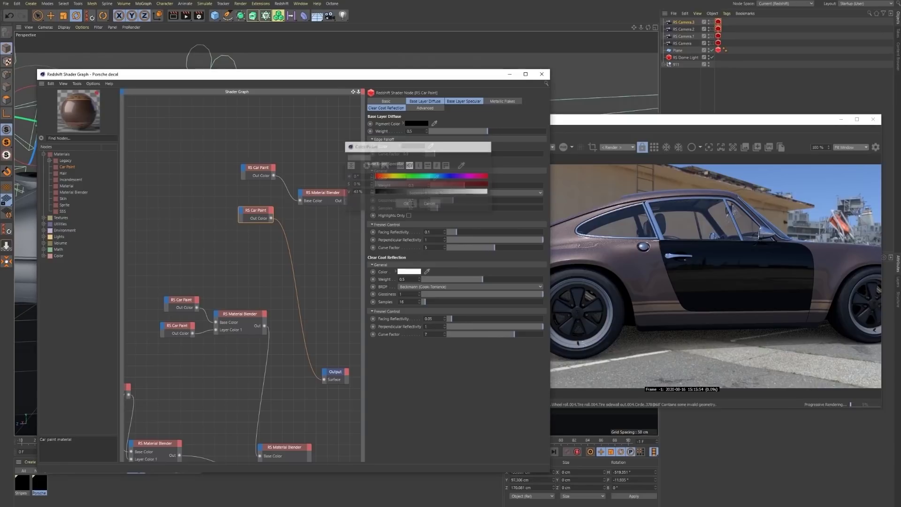
pyautogui.moveTo(472, 185); pyautogui.dragTo(514, 190)
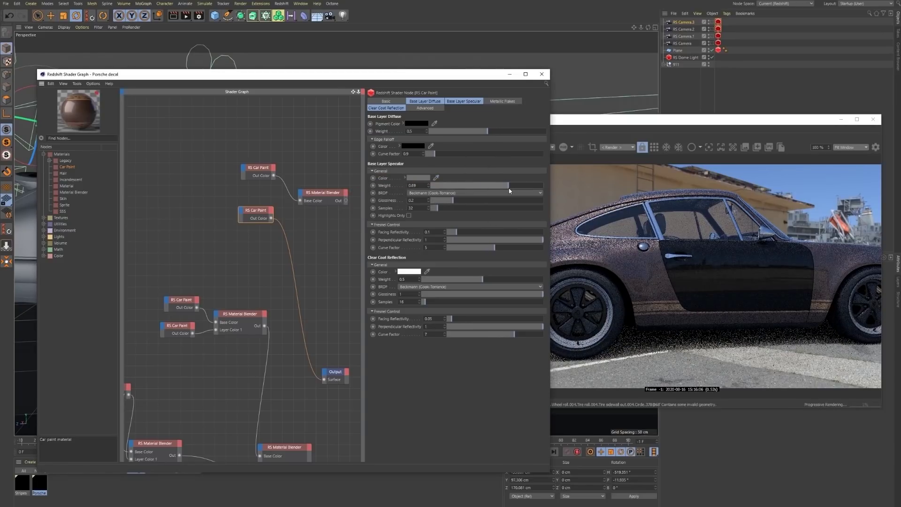
pyautogui.click(523, 201)
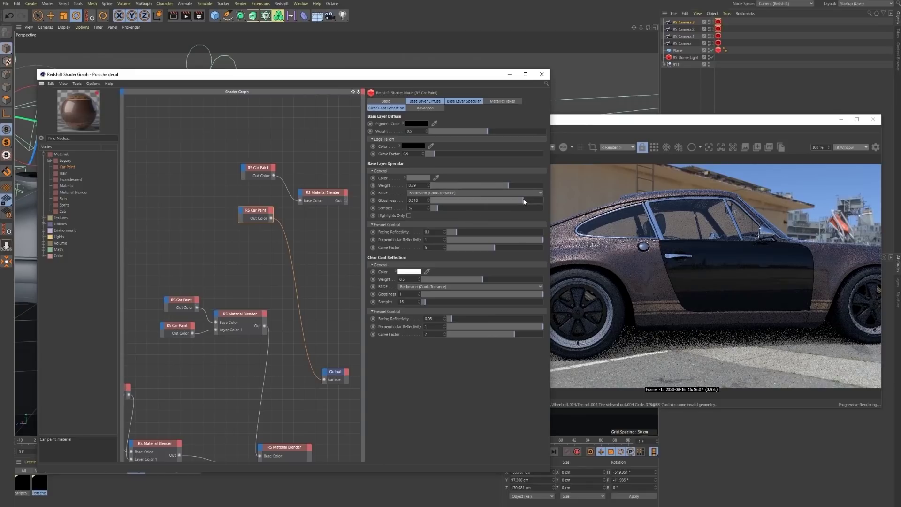
pyautogui.click(506, 204)
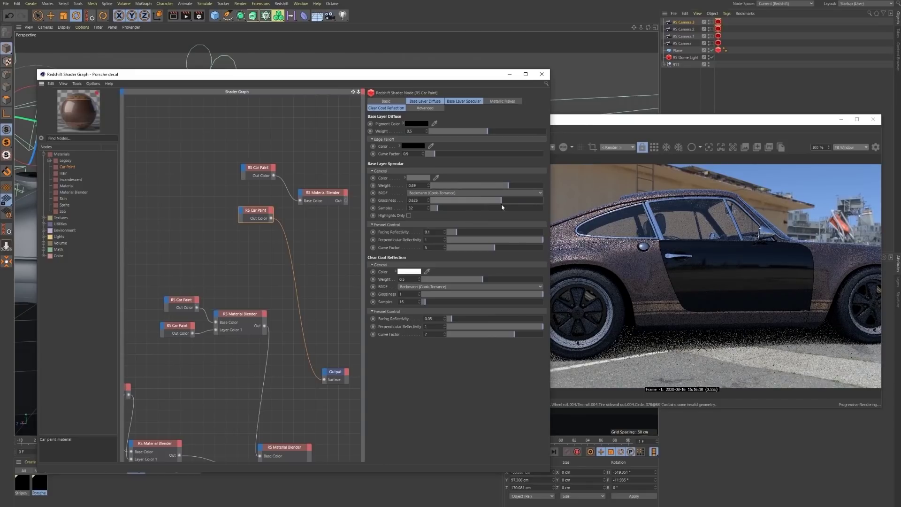
pyautogui.moveTo(508, 185); pyautogui.dragTo(550, 184)
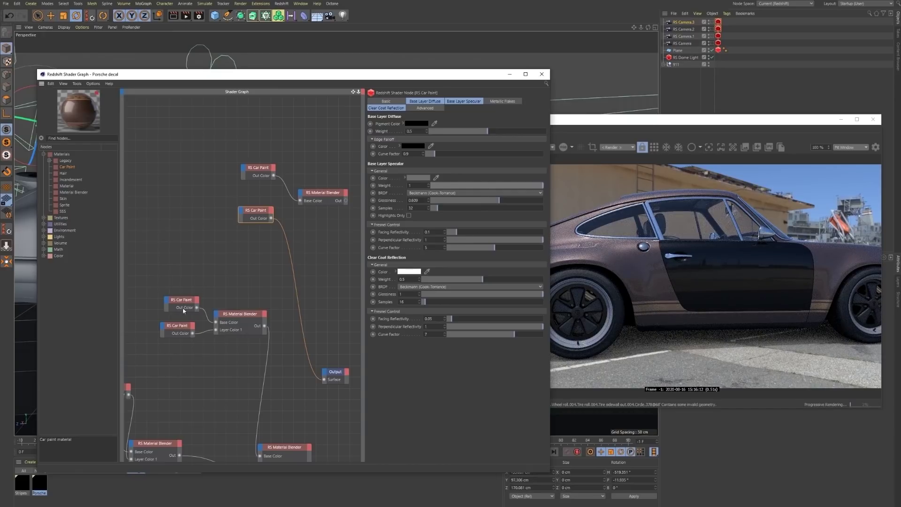
# Connect the lower blender's Layer Color 1 Car Paint to the Output surface, and set the disconnected Car Paint's clear coat curve factor to 3.426.
pyautogui.moveTo(192, 333)
pyautogui.mouseDown()
pyautogui.moveTo(329, 373)
pyautogui.moveTo(324, 380)
pyautogui.mouseUp()
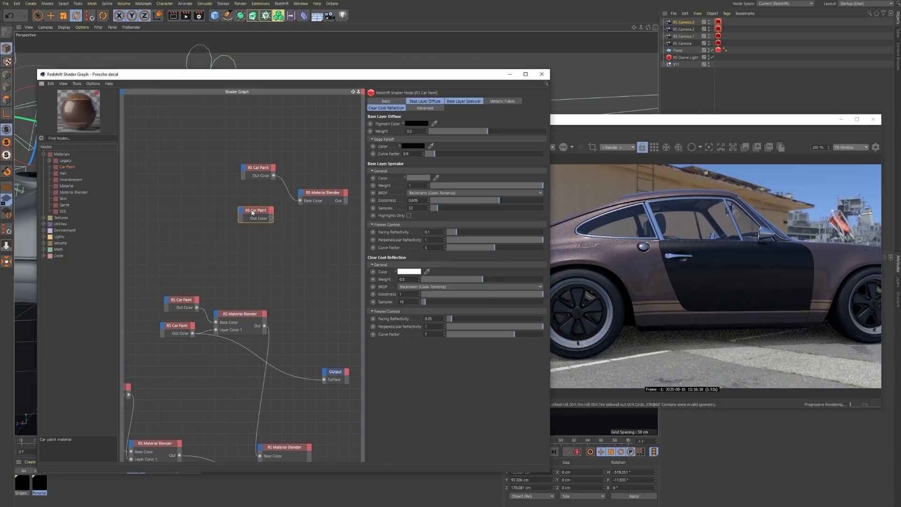
pyautogui.click(176, 327)
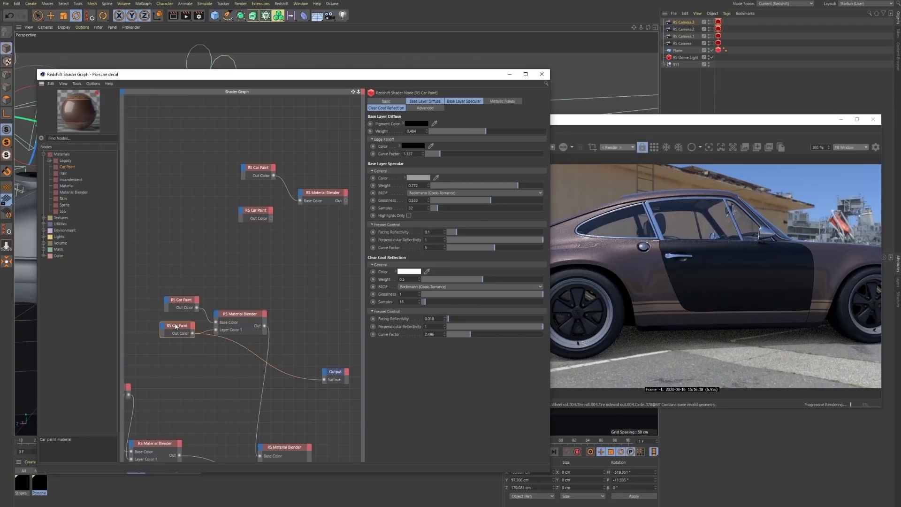
pyautogui.click(257, 216)
pyautogui.click(180, 331)
pyautogui.click(255, 214)
pyautogui.moveTo(490, 336); pyautogui.dragTo(479, 337)
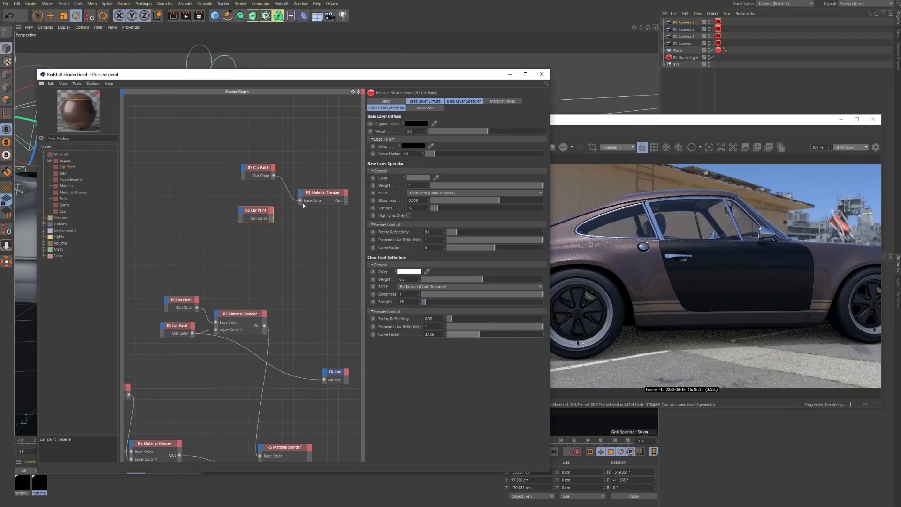
# Connect the Material Blender holding both Car Paint layers to the Output surface, and adjust the positions of its two Car Paint nodes.
pyautogui.moveTo(264, 325)
pyautogui.mouseDown()
pyautogui.moveTo(330, 373)
pyautogui.moveTo(323, 379)
pyautogui.mouseUp()
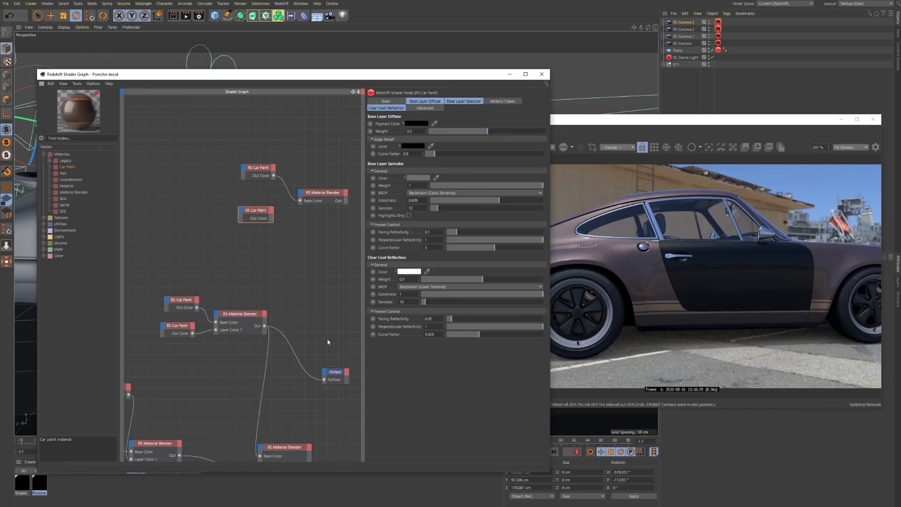
pyautogui.click(240, 314)
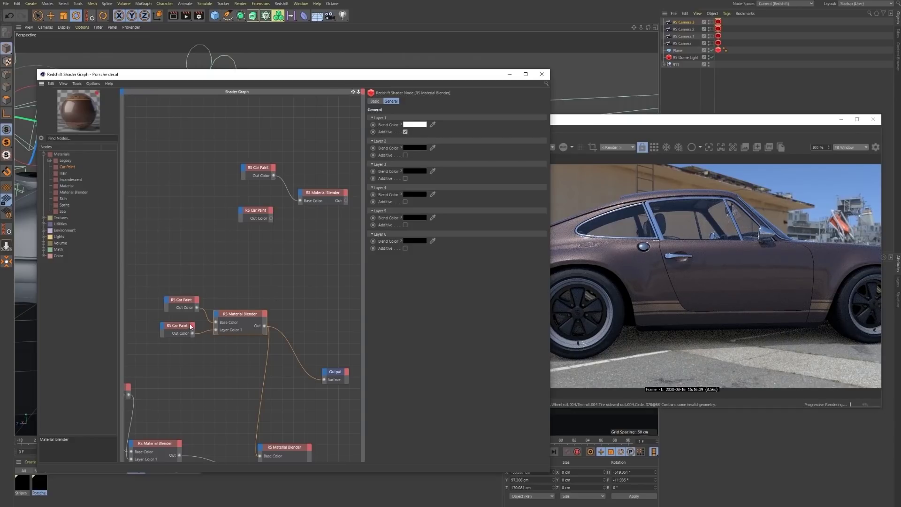
pyautogui.click(195, 308)
pyautogui.moveTo(181, 322); pyautogui.dragTo(182, 325)
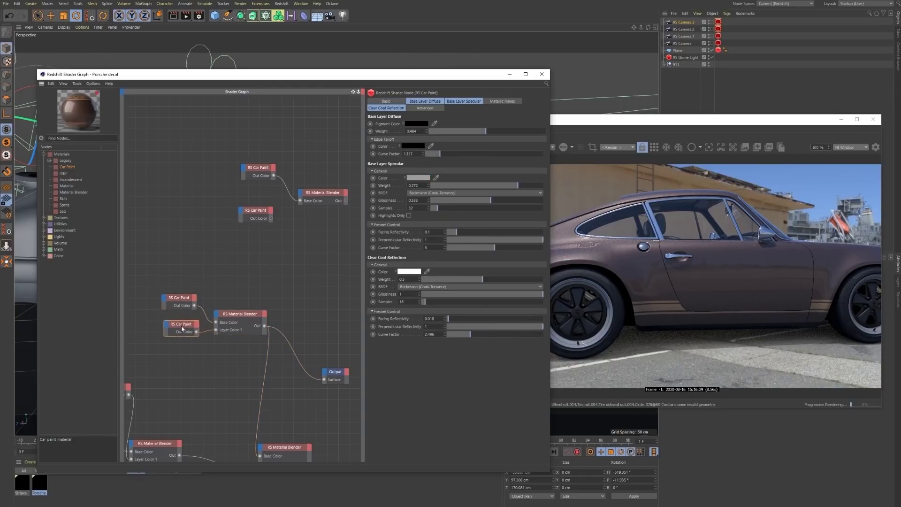
# Try a grey Layer 1 blend color on the Material Blender, and set it back to white at 100% value.
pyautogui.click(240, 314)
pyautogui.click(416, 124)
pyautogui.click(419, 135)
pyautogui.click(404, 148)
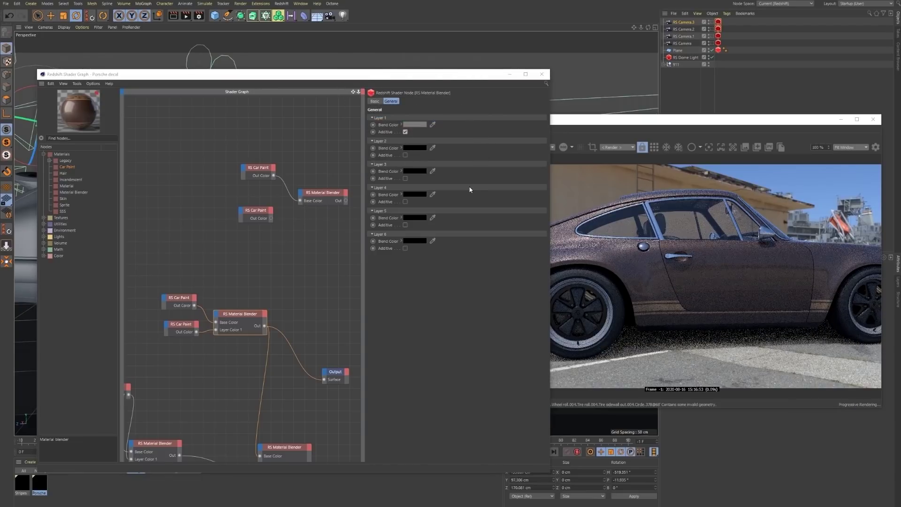
pyautogui.click(415, 125)
pyautogui.click(486, 131)
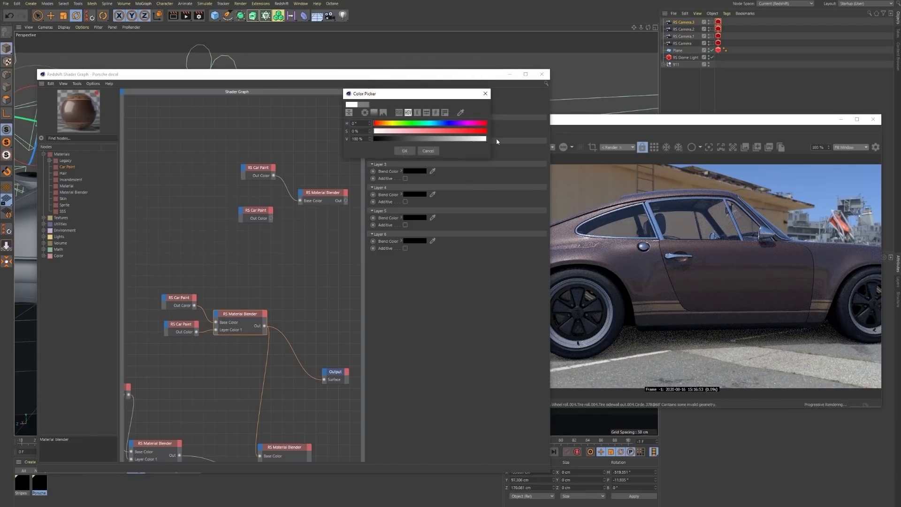
pyautogui.click(398, 151)
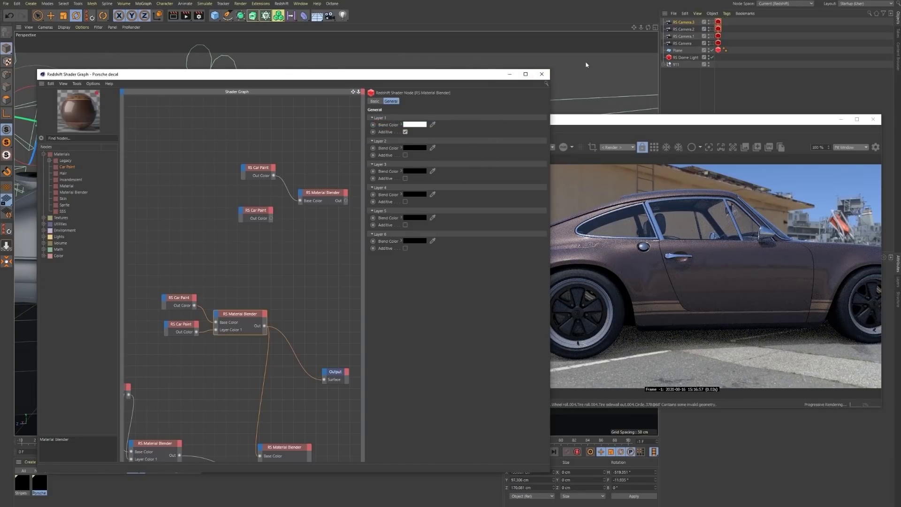
# Close the Porsche decal shader graph and examine the blended paint on the car from several angles.
pyautogui.click(541, 75)
pyautogui.keyDown('alt'); pyautogui.moveTo(386, 269); pyautogui.dragTo(333, 260); pyautogui.keyUp('alt')
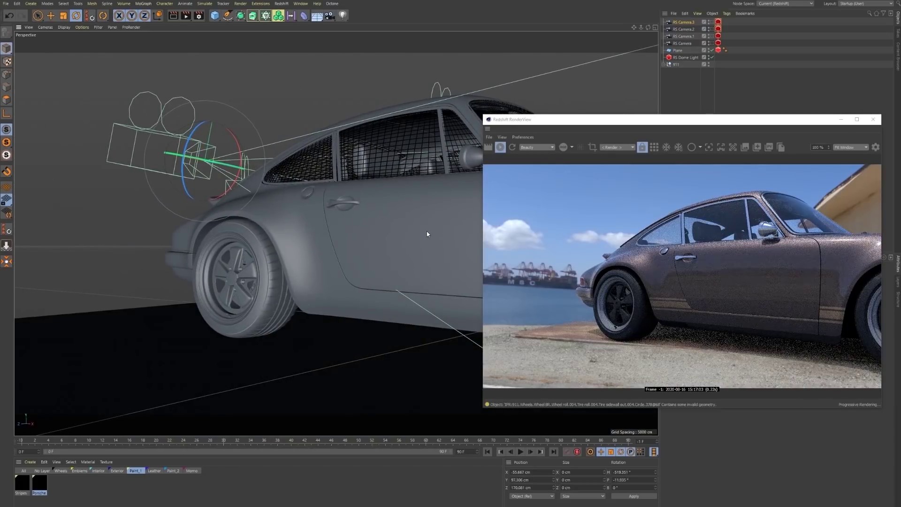
pyautogui.keyDown('alt'); pyautogui.moveTo(427, 231); pyautogui.dragTo(159, 278, button='middle'); pyautogui.keyUp('alt')
pyautogui.keyDown('alt'); pyautogui.moveTo(361, 251); pyautogui.dragTo(374, 275); pyautogui.keyUp('alt')
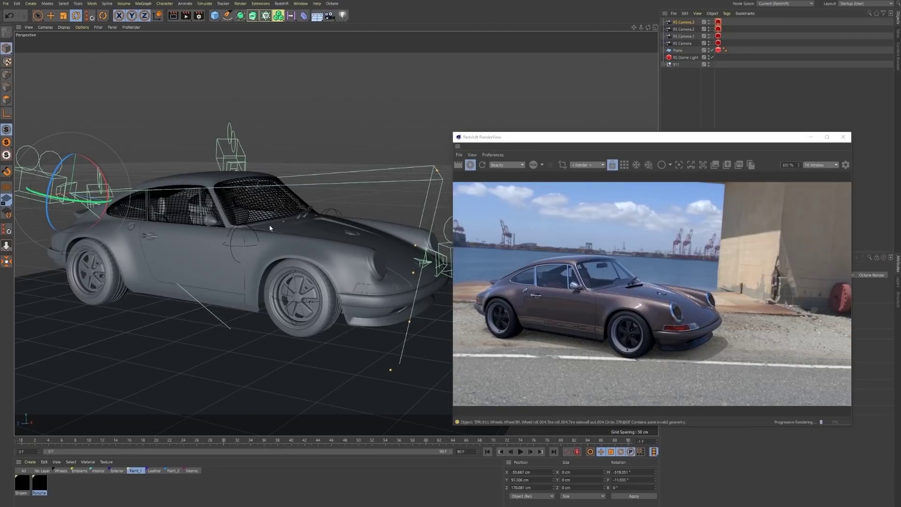
# Show only the Exterior layer's materials and open the Glass ext material's shader graph.
pyautogui.click(21, 472)
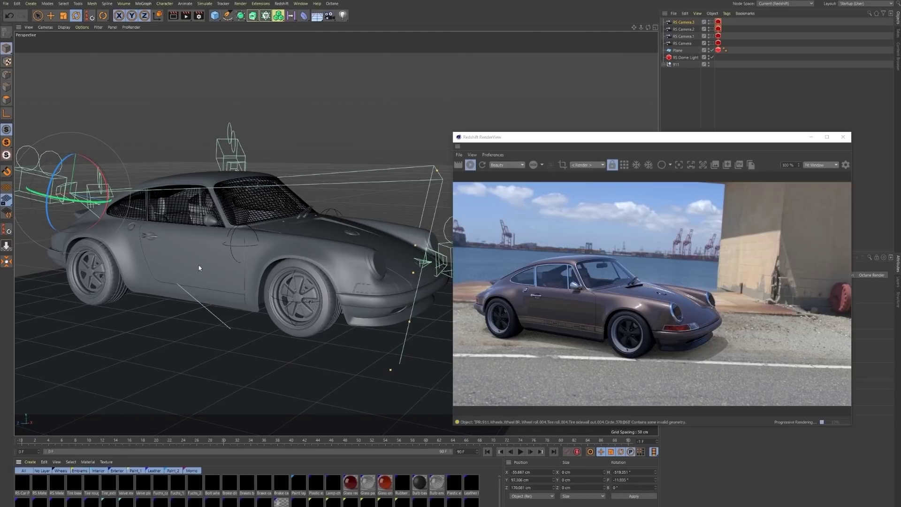
pyautogui.moveTo(301, 234)
pyautogui.keyDown('alt'); pyautogui.mouseDown()
pyautogui.moveTo(297, 260)
pyautogui.moveTo(282, 263)
pyautogui.moveTo(289, 235)
pyautogui.mouseUp(); pyautogui.keyUp('alt')
pyautogui.scroll(2, 267, 229)
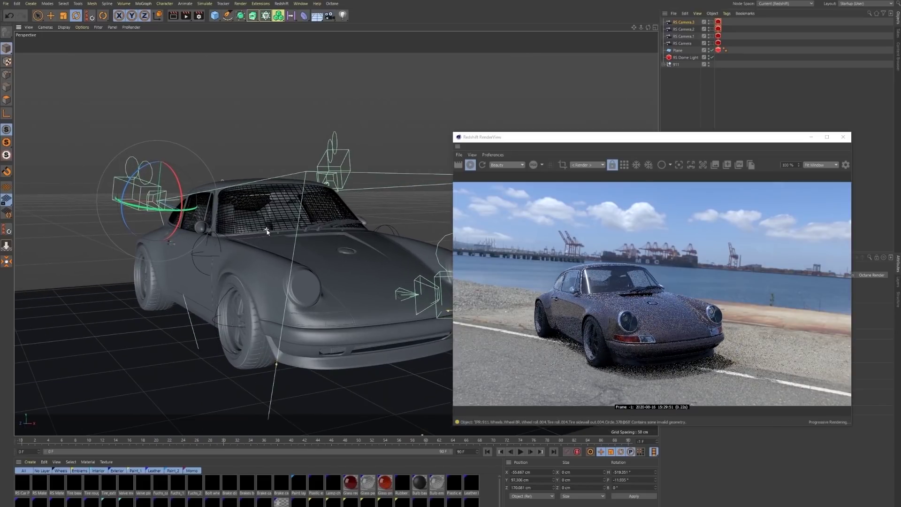
pyautogui.click(51, 16)
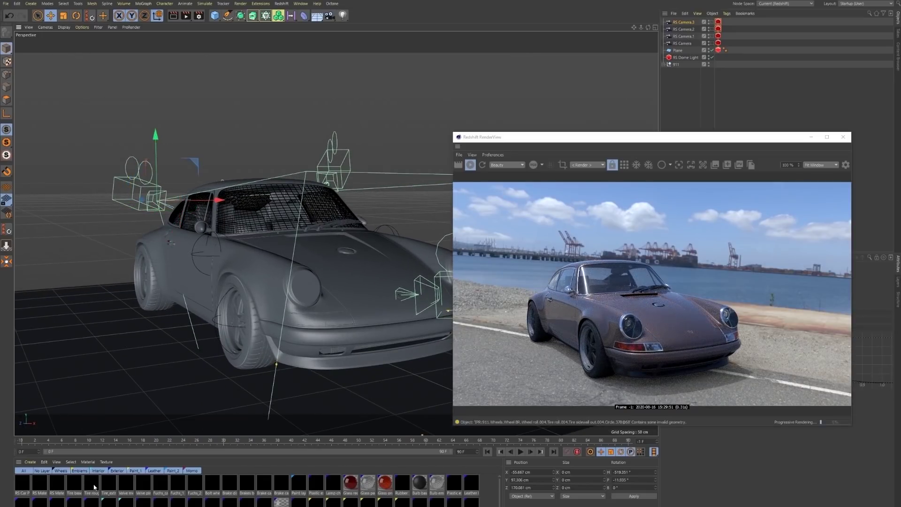
pyautogui.click(98, 471)
pyautogui.click(117, 471)
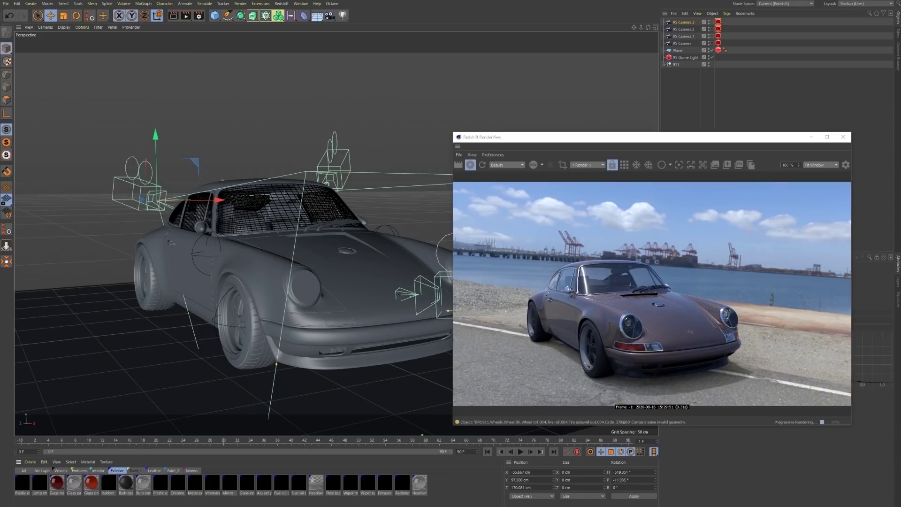
pyautogui.doubleClick(248, 486)
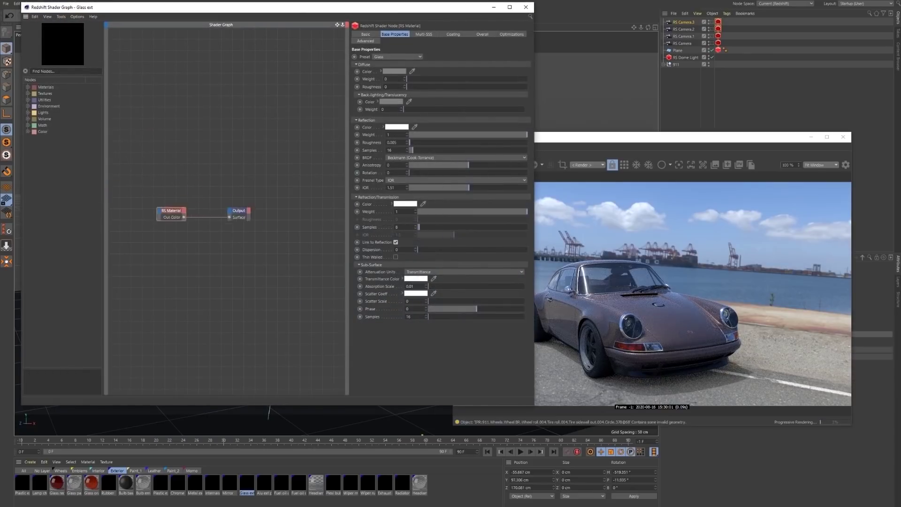
# Add a new RS Material node, connect it to the Output surface, and apply the Glass preset.
pyautogui.click(28, 88)
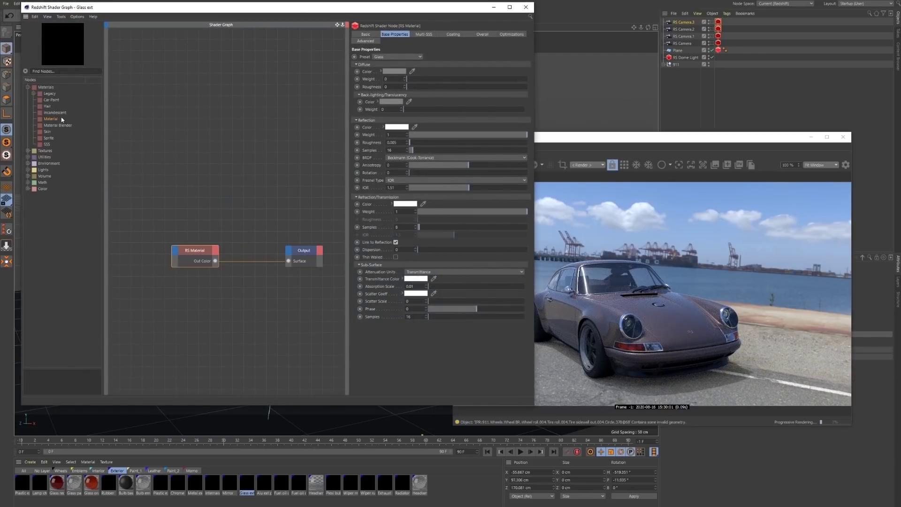
pyautogui.moveTo(50, 120); pyautogui.dragTo(288, 261)
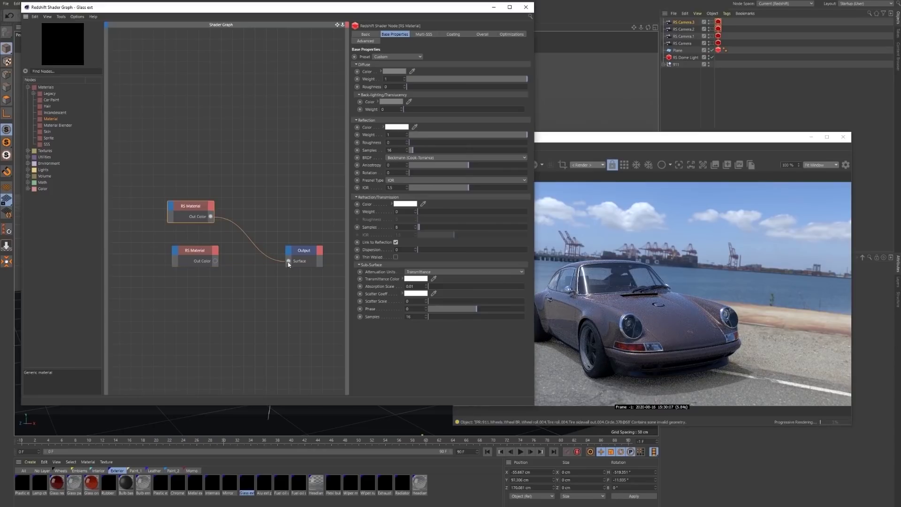
pyautogui.click(384, 57)
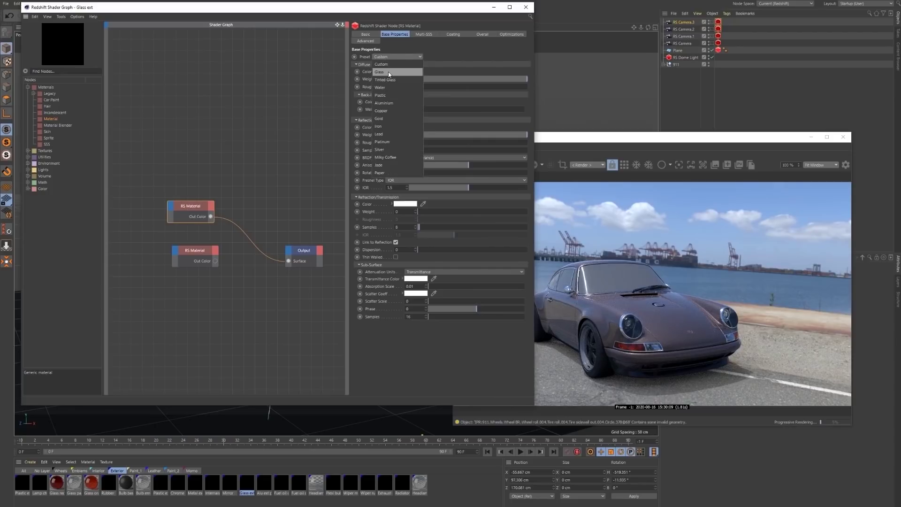
pyautogui.click(380, 72)
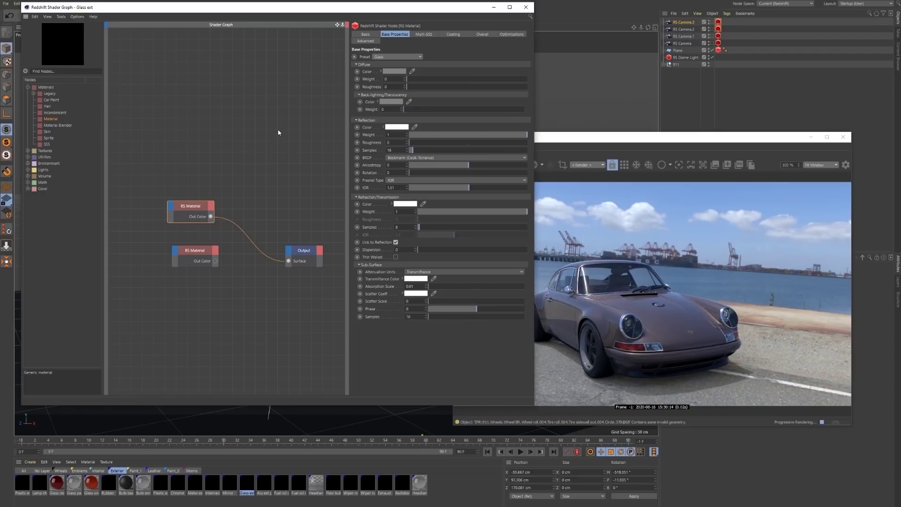
# Give the new glass material a coating weight of 0.687 and inspect the windows from other angles.
pyautogui.click(456, 35)
pyautogui.moveTo(490, 71); pyautogui.dragTo(491, 73)
pyautogui.moveTo(458, 7); pyautogui.dragTo(580, 301)
pyautogui.keyDown('alt'); pyautogui.moveTo(356, 221); pyautogui.dragTo(323, 218); pyautogui.keyUp('alt')
pyautogui.moveTo(495, 300); pyautogui.dragTo(504, 353)
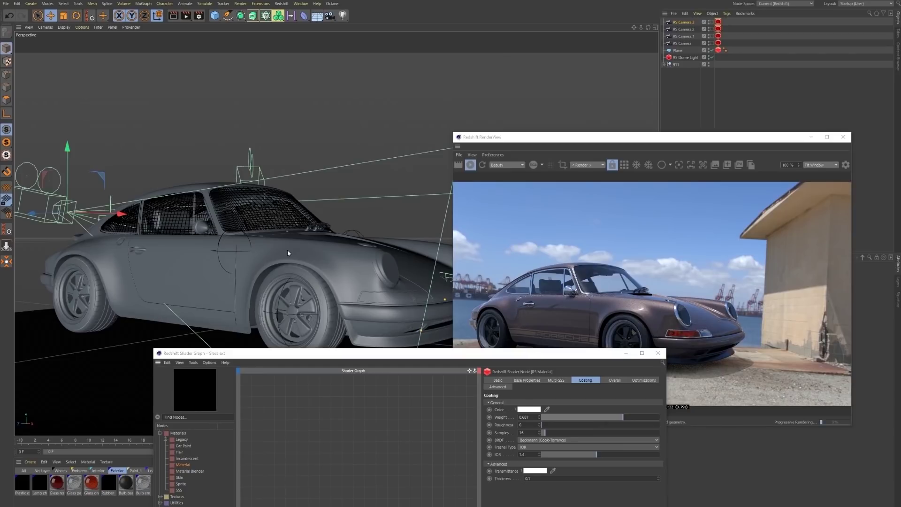
pyautogui.keyDown('alt'); pyautogui.moveTo(287, 249); pyautogui.dragTo(246, 249); pyautogui.keyUp('alt')
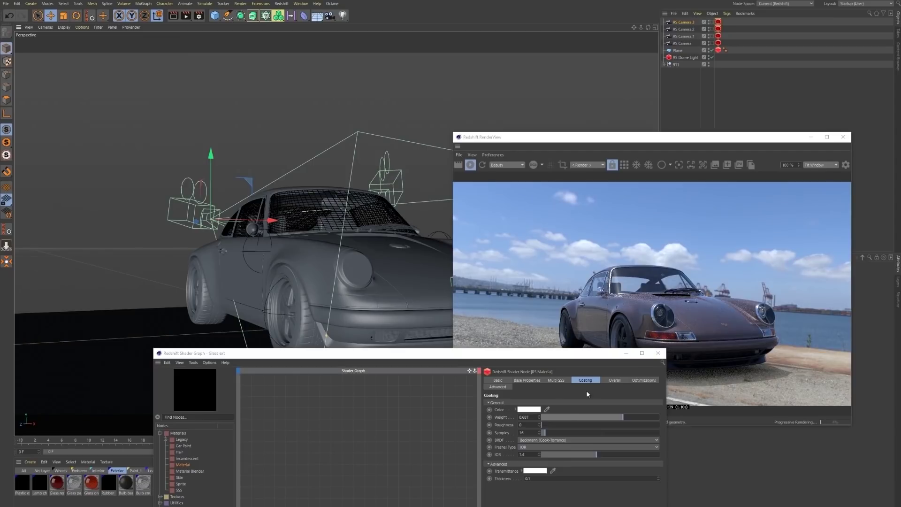
# Compare the glass with no coating, and set its coating weight to 0.583.
pyautogui.moveTo(559, 415); pyautogui.dragTo(541, 417)
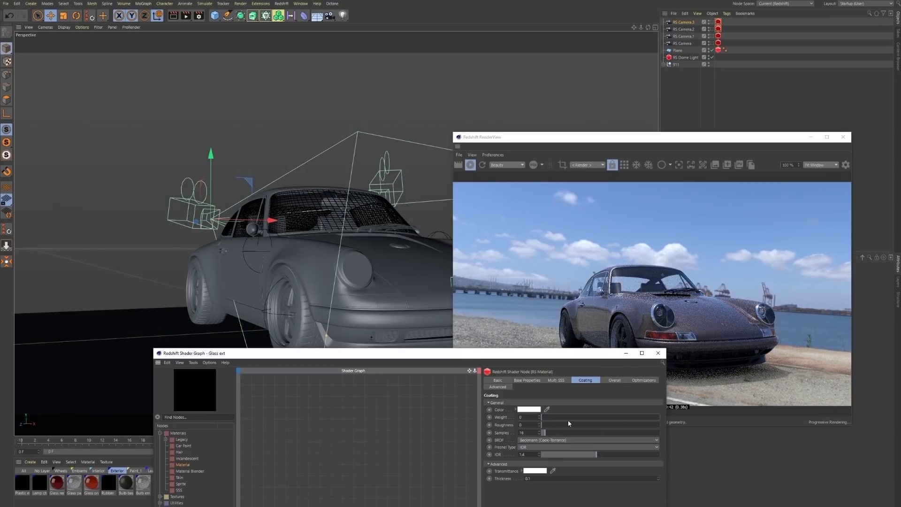
pyautogui.click(610, 416)
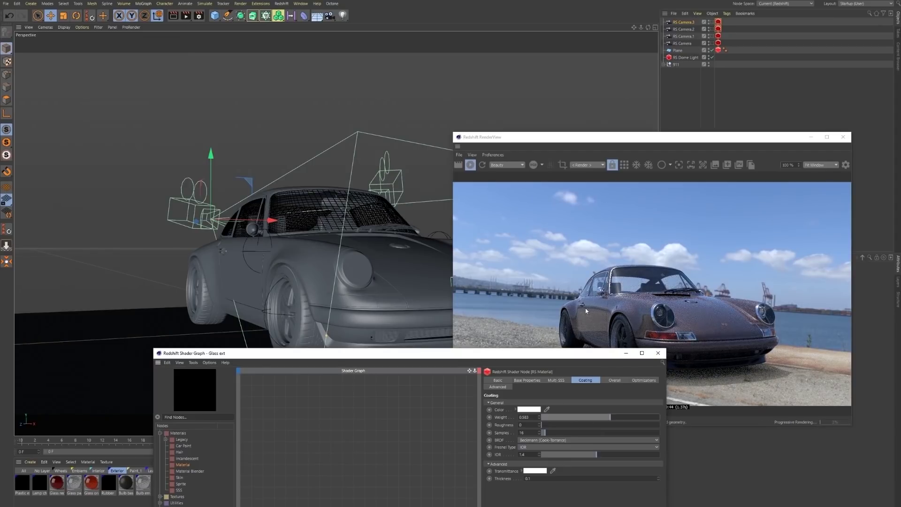
pyautogui.moveTo(226, 353); pyautogui.dragTo(332, 111)
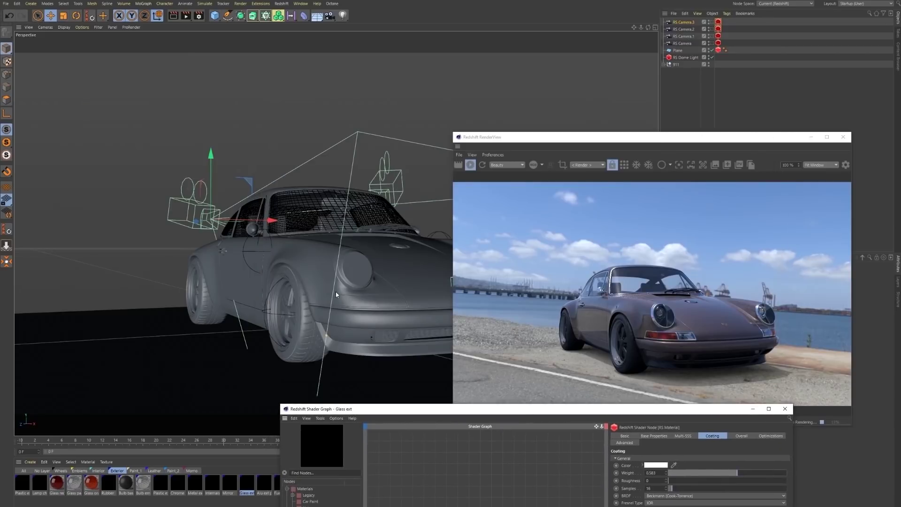
# Select the front headlight glass on the car model.
pyautogui.keyDown('alt'); pyautogui.moveTo(336, 292); pyautogui.dragTo(362, 283); pyautogui.keyUp('alt')
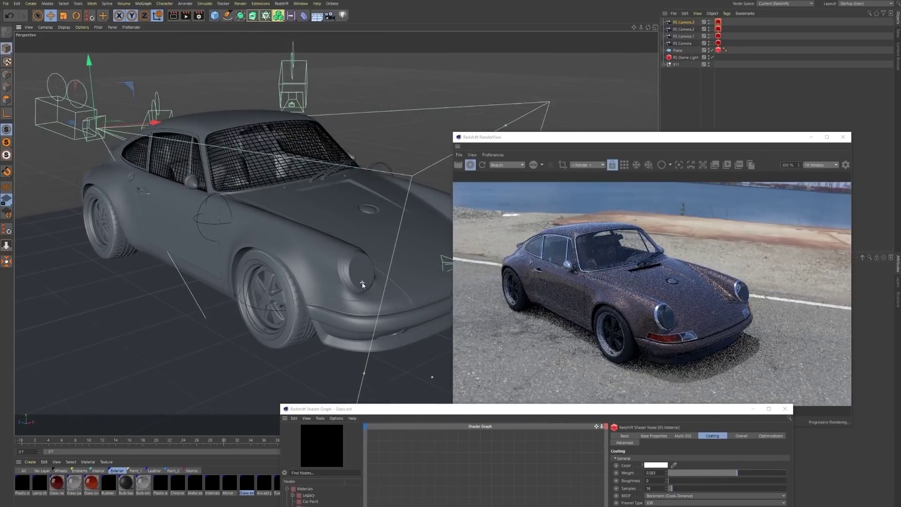
pyautogui.scroll(5, 362, 284)
pyautogui.click(351, 246)
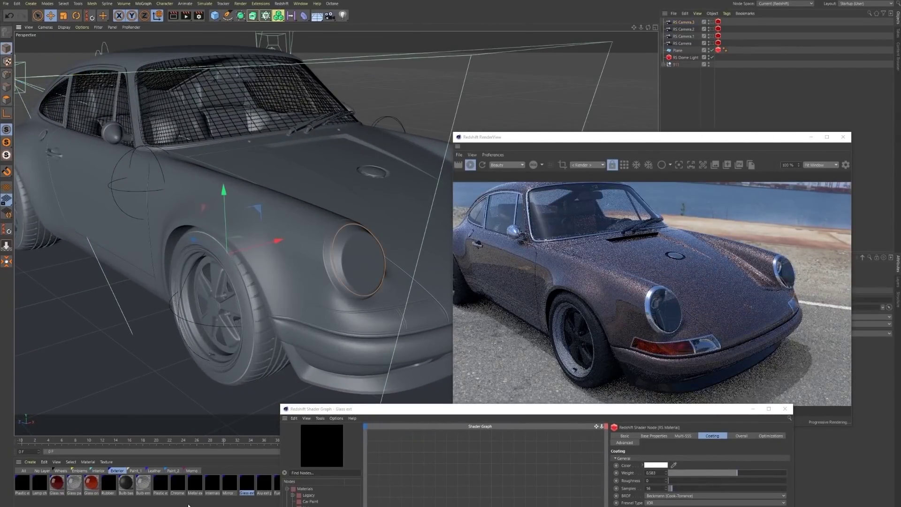
# Show the base properties of the Glass ext graph's connected RS Material and uncover the selected headlight in the viewport.
pyautogui.click(245, 489)
pyautogui.moveTo(518, 413); pyautogui.dragTo(413, 191)
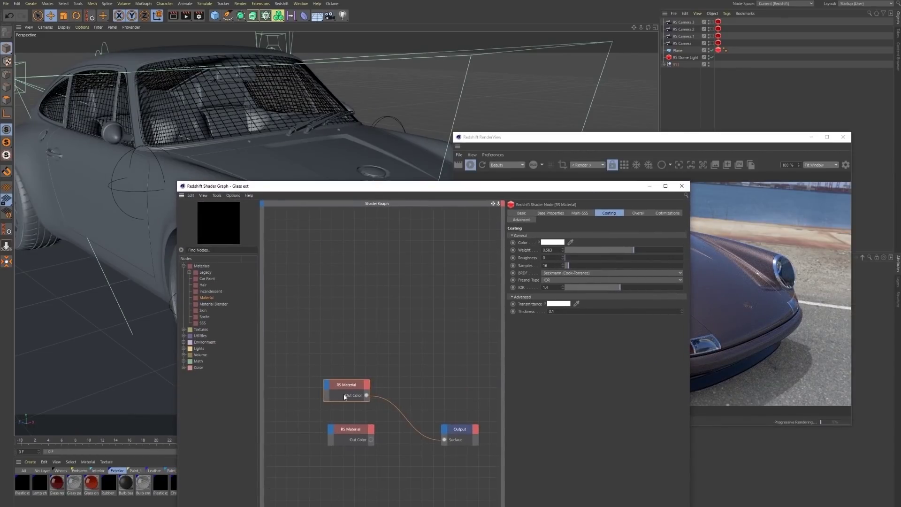
pyautogui.click(550, 214)
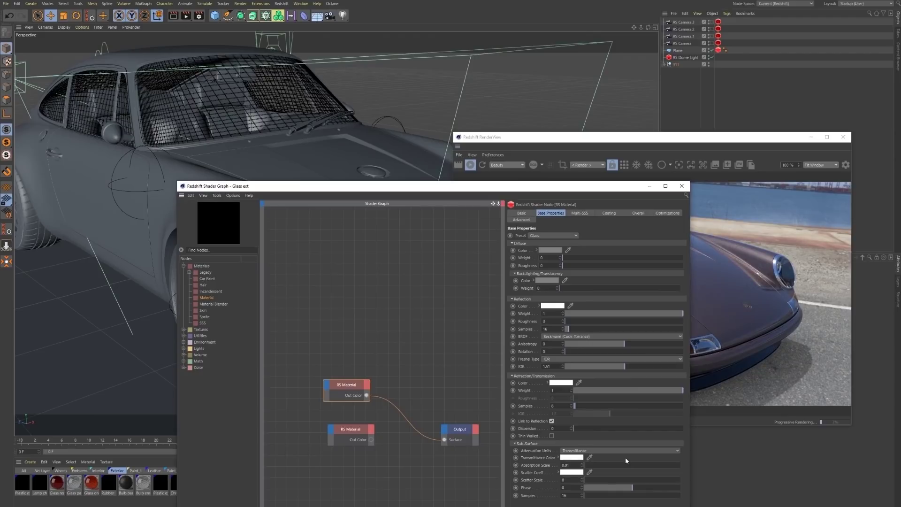
pyautogui.moveTo(456, 193); pyautogui.dragTo(672, 159)
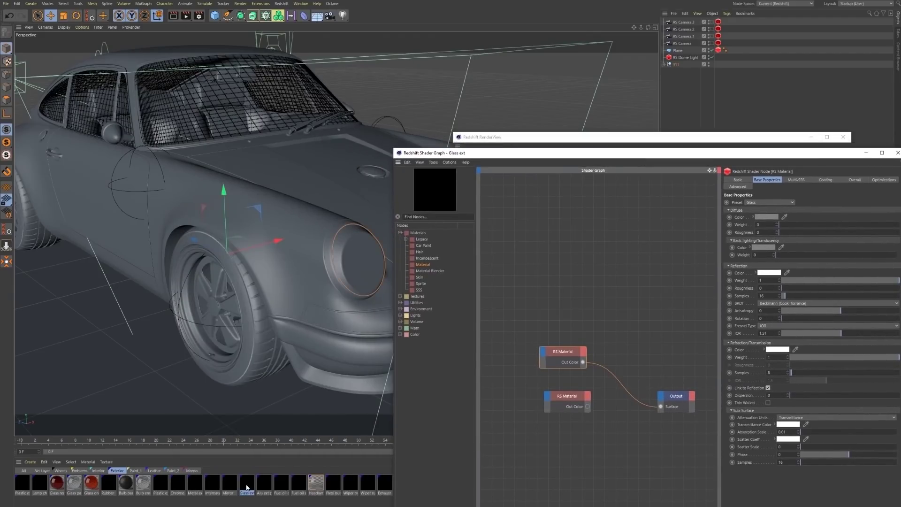
# Open the Headlamp glass shader graph, show its RS Material base properties, and uncover the car in the viewport and render.
pyautogui.click(313, 484)
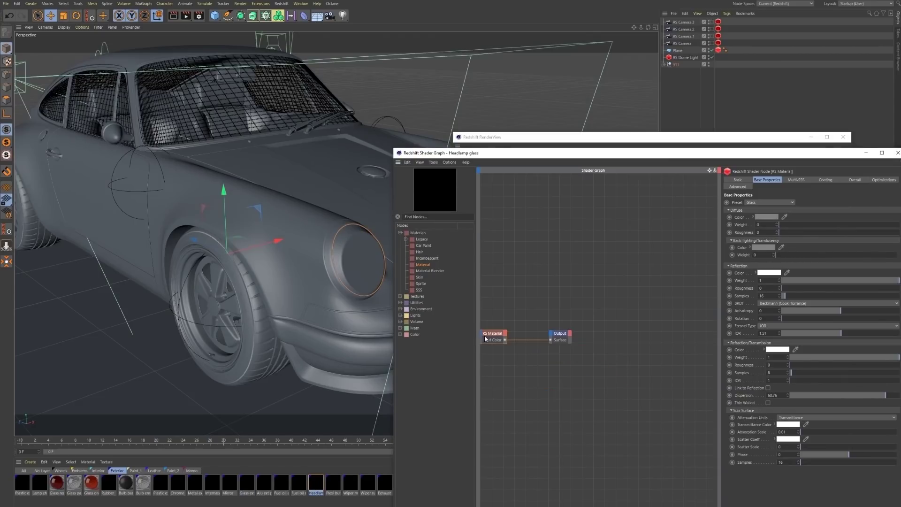
pyautogui.moveTo(689, 158); pyautogui.dragTo(427, 170)
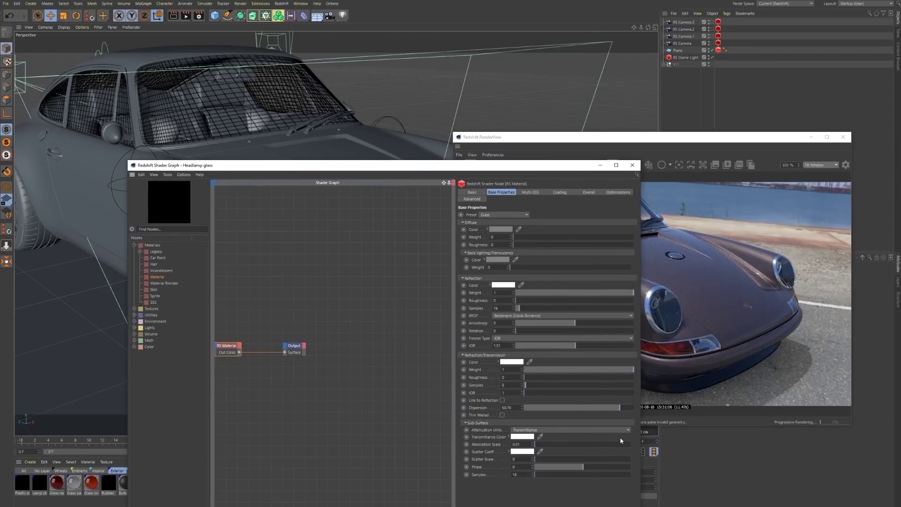
pyautogui.moveTo(499, 166); pyautogui.dragTo(660, 305)
pyautogui.click(385, 248)
pyautogui.moveTo(384, 248)
pyautogui.keyDown('alt'); pyautogui.mouseDown()
pyautogui.moveTo(390, 233)
pyautogui.moveTo(383, 241)
pyautogui.mouseUp(); pyautogui.keyUp('alt')
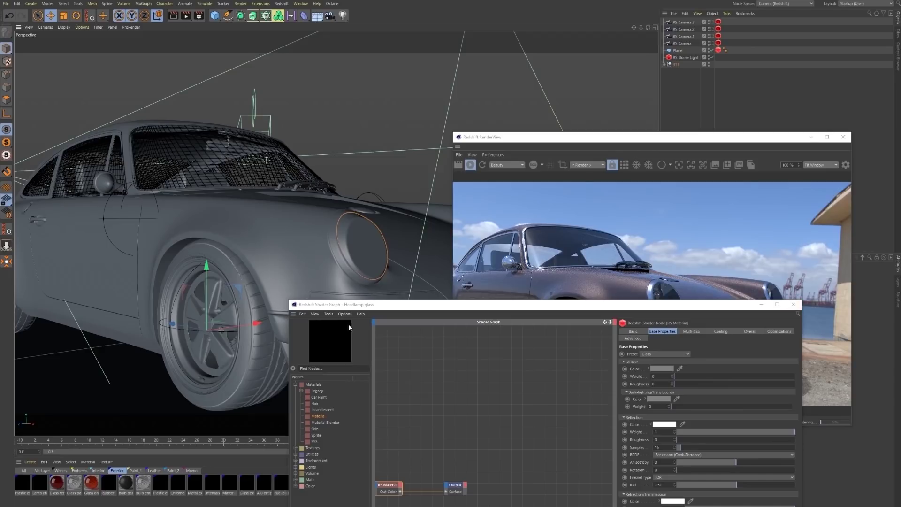
# Uncover the car's front end in the render and select the front turn signal glass on the model.
pyautogui.moveTo(357, 304); pyautogui.dragTo(393, 360)
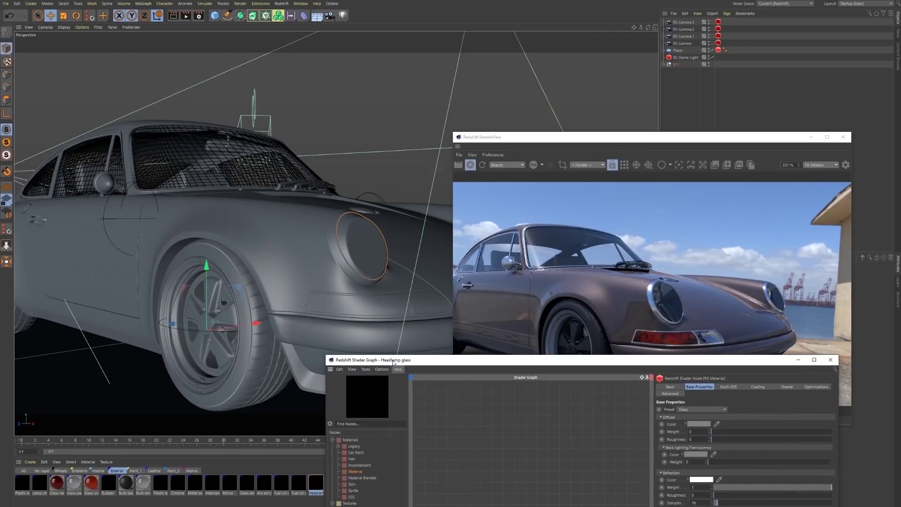
pyautogui.click(353, 304)
pyautogui.click(669, 340)
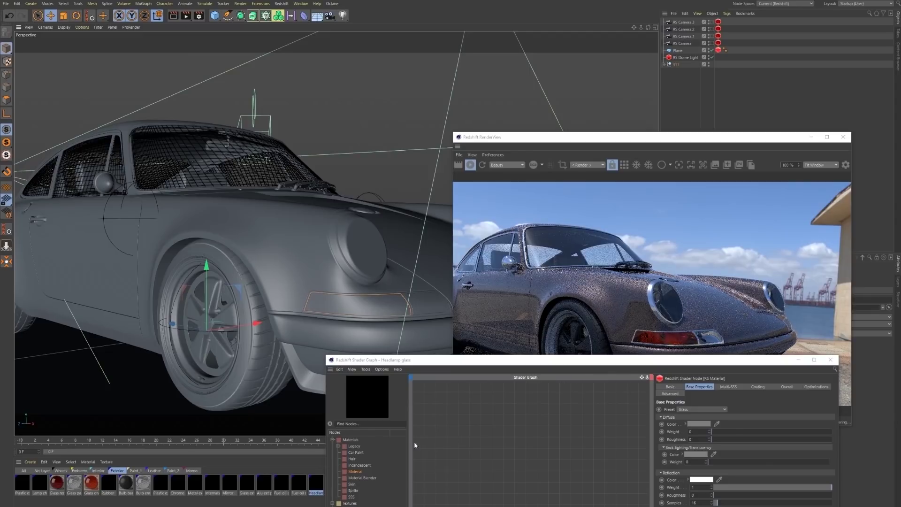
# Open the Glass orange shader graph and examine its orange refraction color in the Color Picker without changing it.
pyautogui.moveTo(501, 366); pyautogui.dragTo(223, 118)
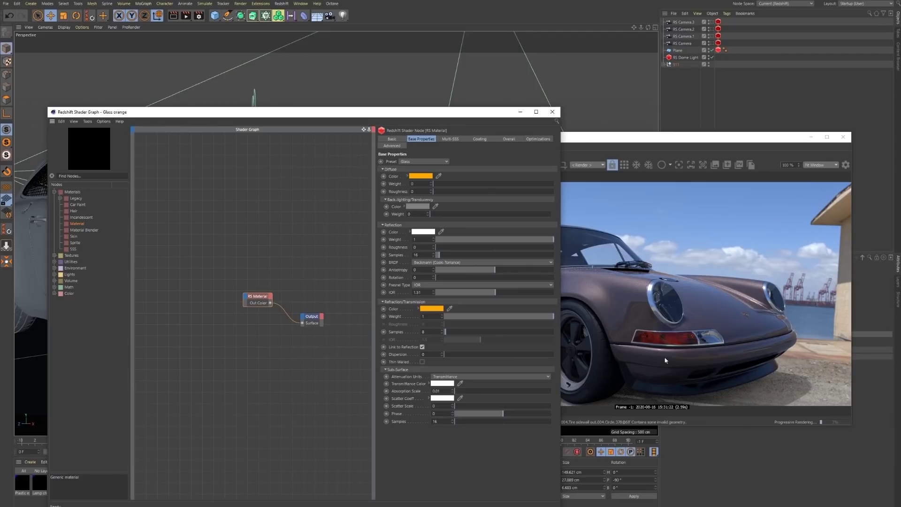
pyautogui.click(436, 310)
pyautogui.moveTo(438, 279); pyautogui.dragTo(396, 331)
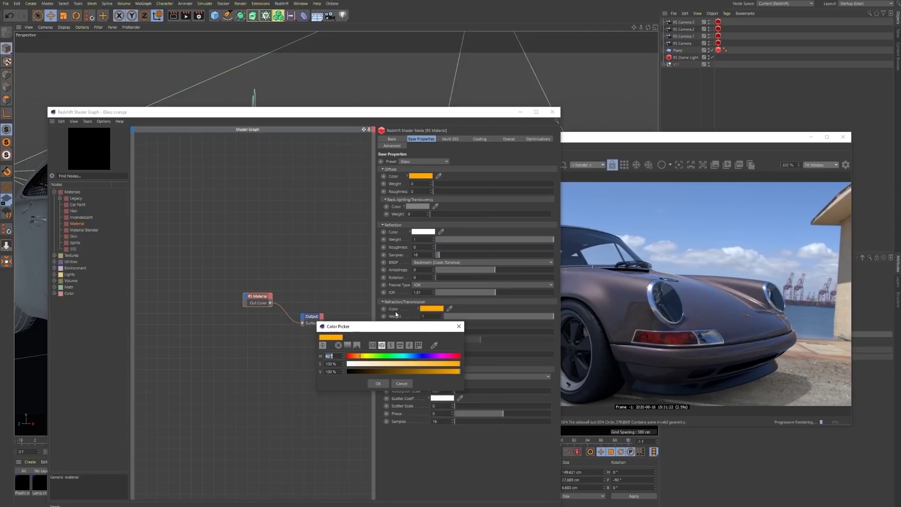
pyautogui.click(402, 384)
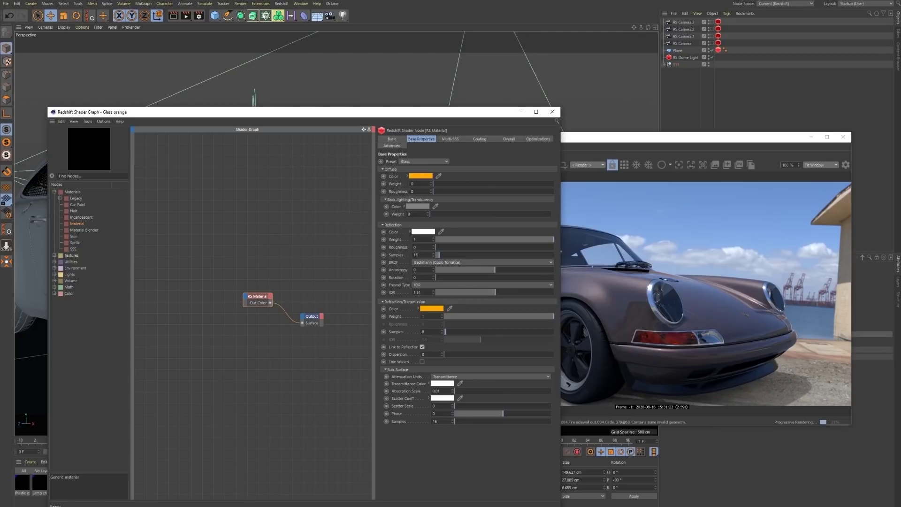
# Switch to the Chrome browser, search for "ior table of materials", and open the Pixel and Poly IOR list.
pyautogui.moveTo(329, 506)
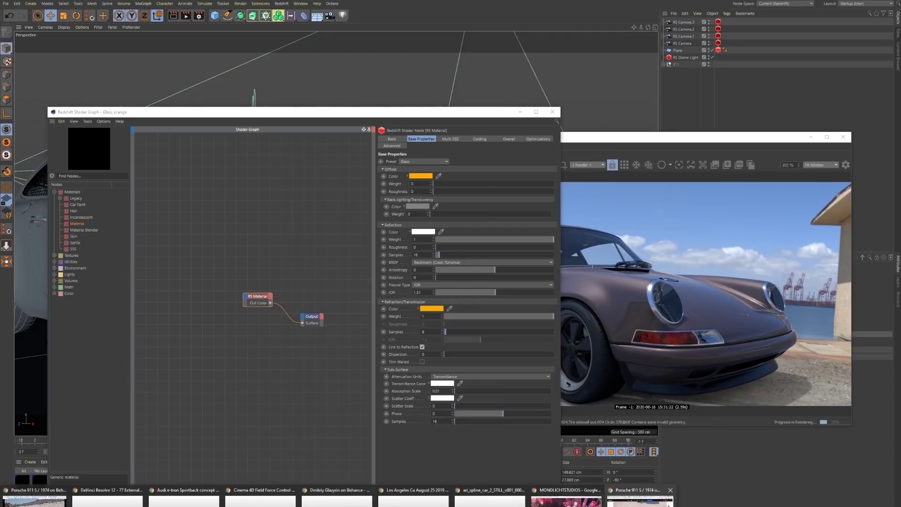
pyautogui.click(638, 500)
pyautogui.click(707, 168)
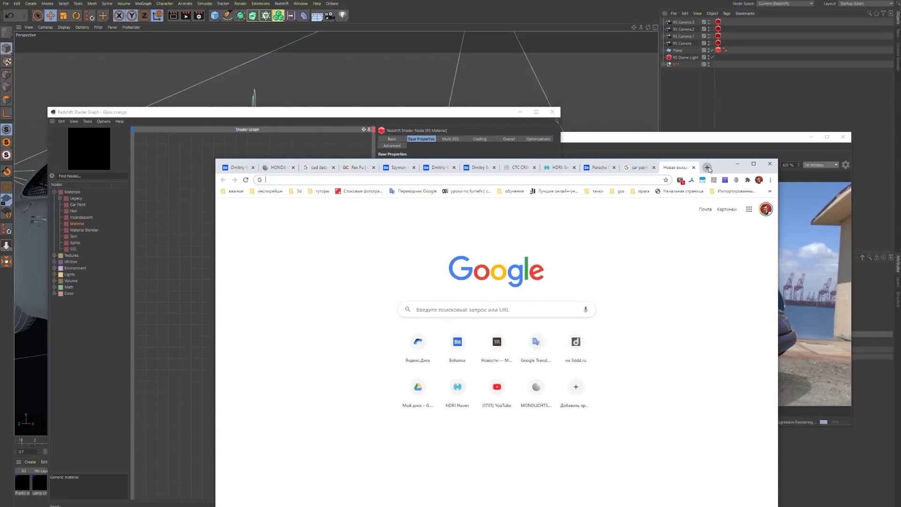
pyautogui.write('ior')
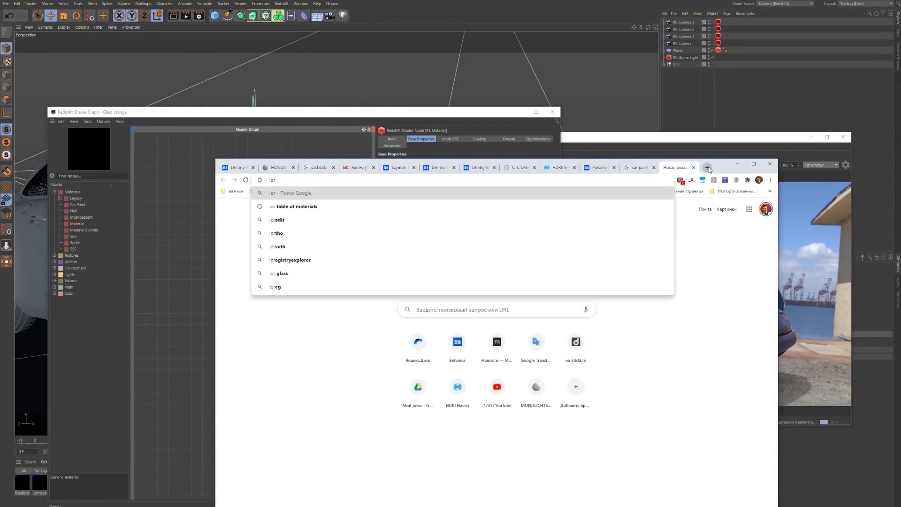
pyautogui.press('Down')
pyautogui.press('Return')
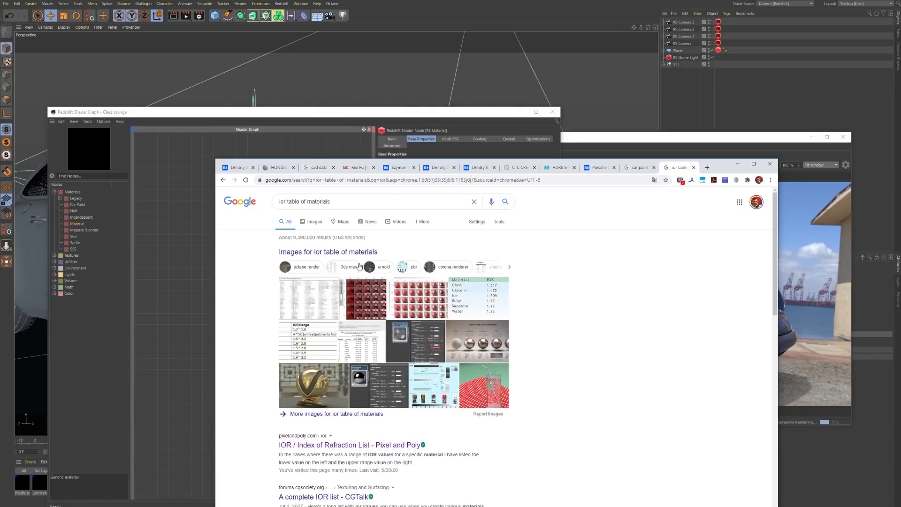
pyautogui.click(336, 444)
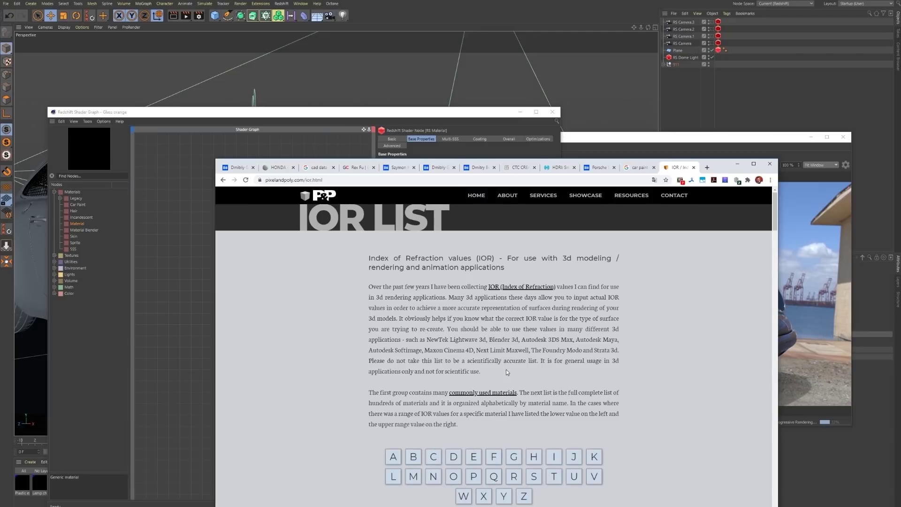
# Look through the IOR list's material tables, examining the values given for the different types of glass.
pyautogui.scroll(-5, 548, 340)
pyautogui.scroll(-1, 548, 339)
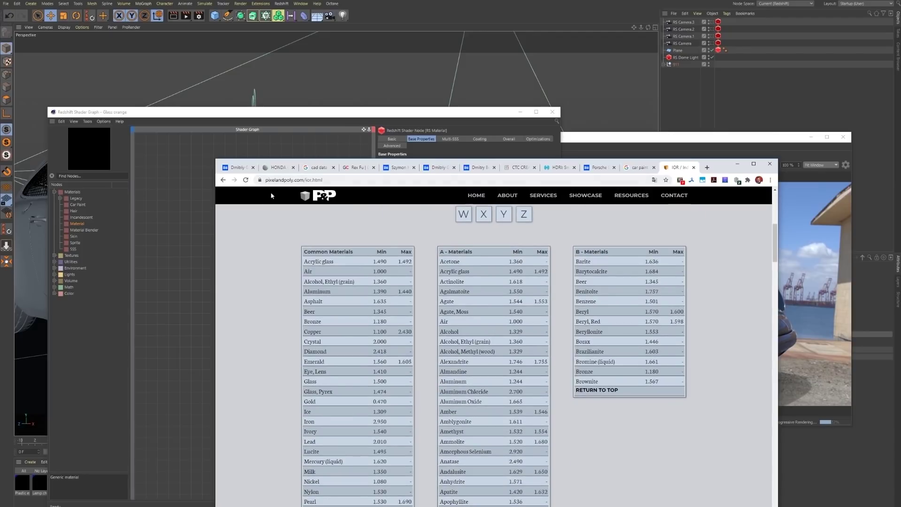
pyautogui.moveTo(721, 162); pyautogui.dragTo(694, 69)
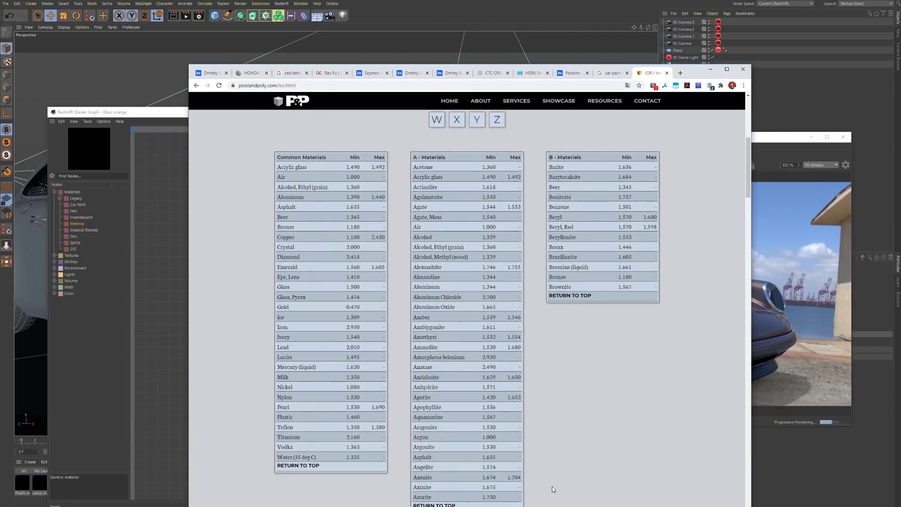
pyautogui.scroll(-20, 552, 489)
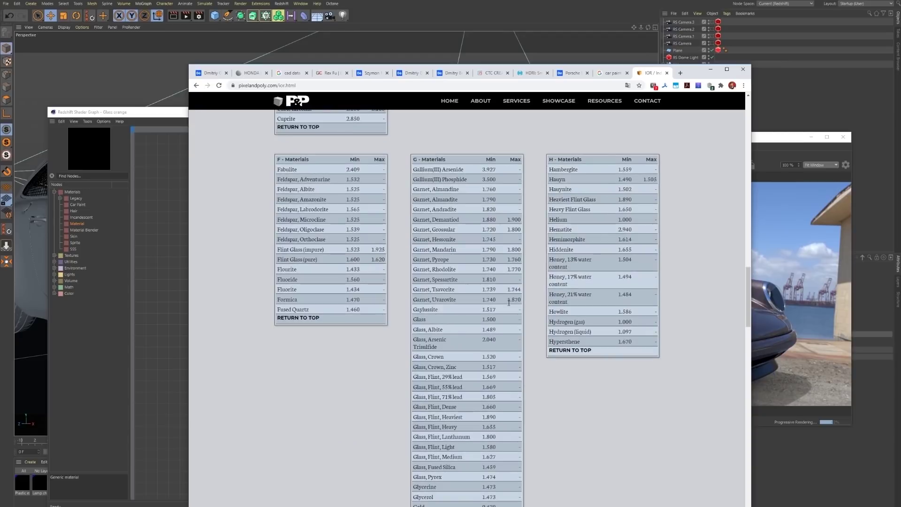
pyautogui.scroll(-15, 509, 302)
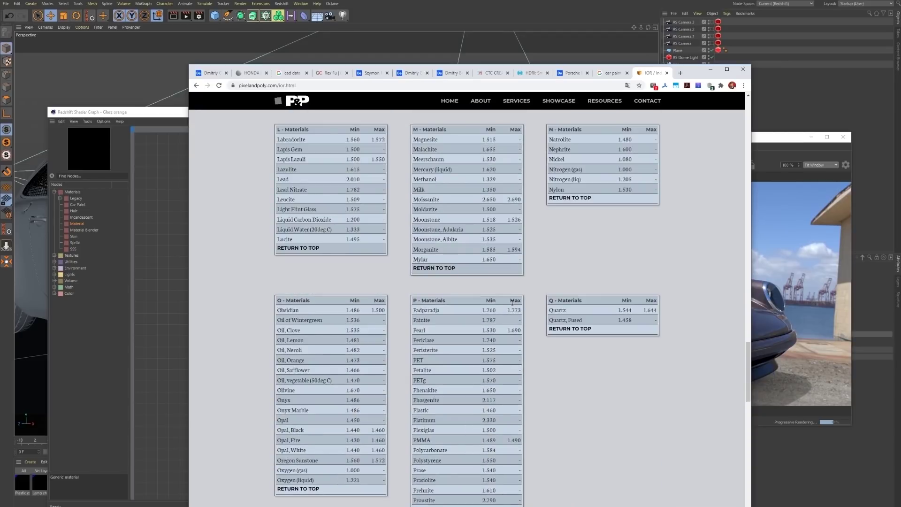
pyautogui.scroll(-14, 511, 303)
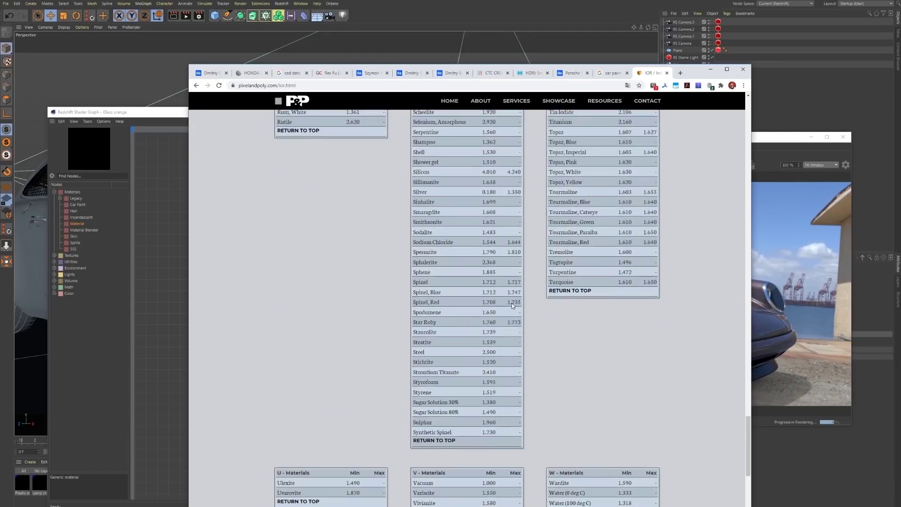
pyautogui.scroll(20, 511, 302)
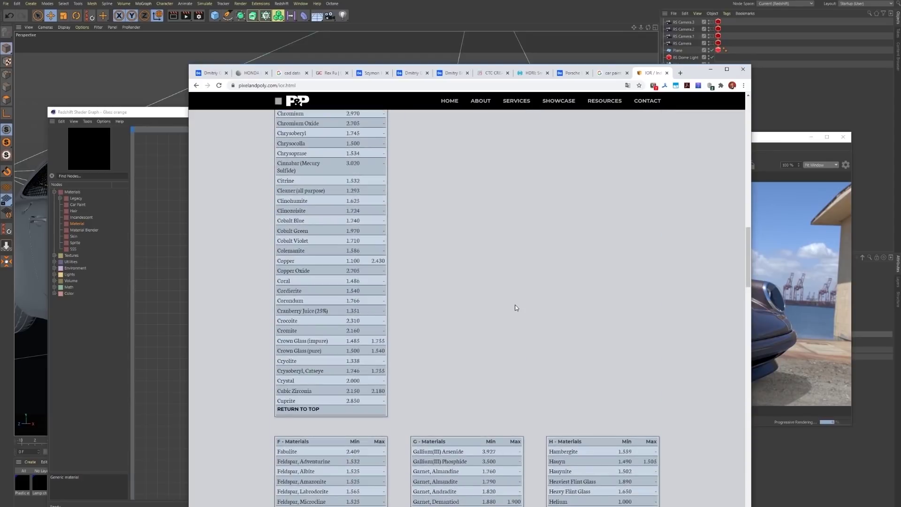
pyautogui.scroll(-5, 516, 308)
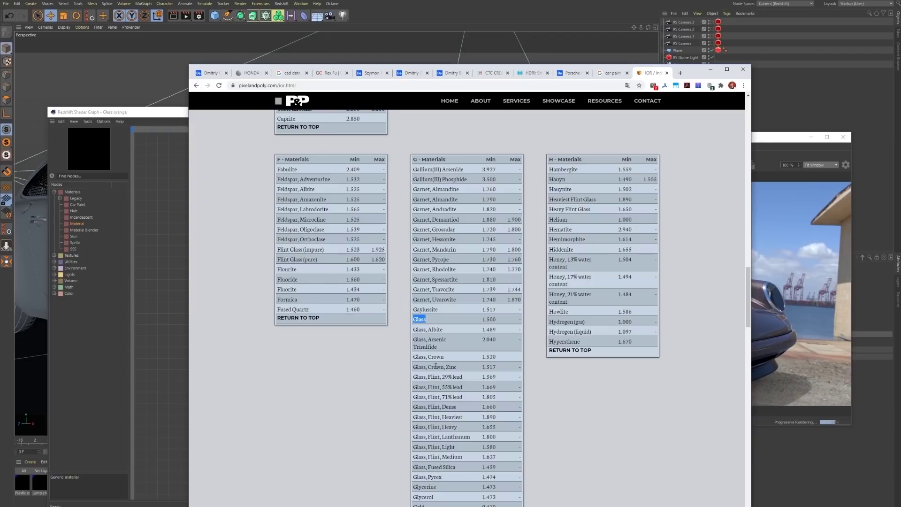
pyautogui.scroll(-1, 441, 271)
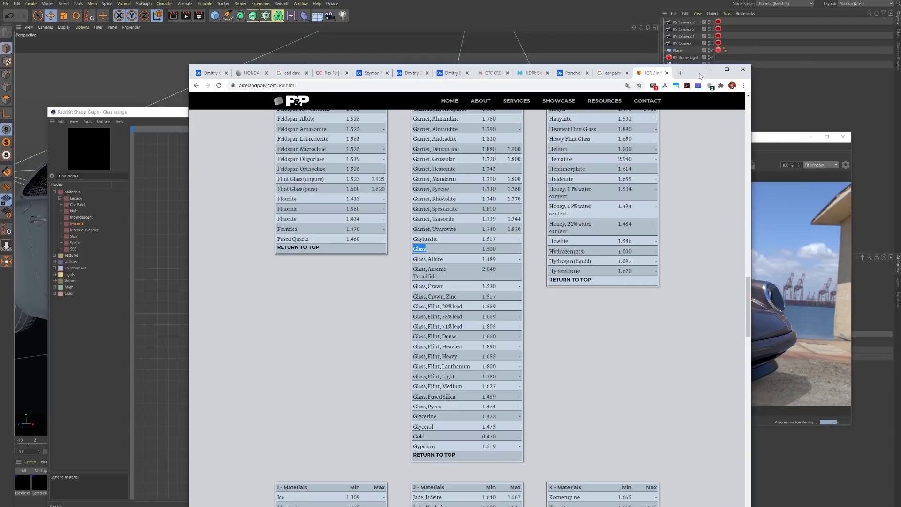
pyautogui.moveTo(698, 72); pyautogui.dragTo(708, 89)
pyautogui.click(542, 318)
pyautogui.scroll(15, 542, 318)
pyautogui.scroll(12, 524, 324)
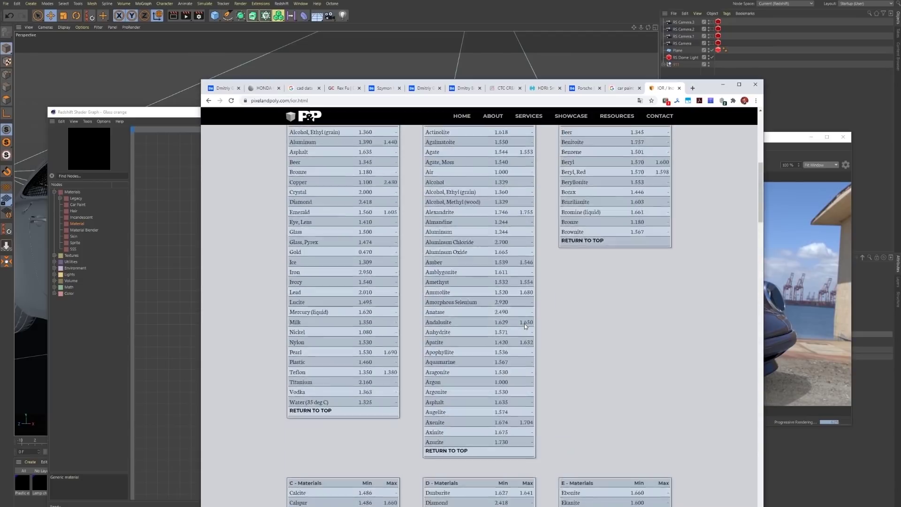
pyautogui.scroll(-12, 470, 347)
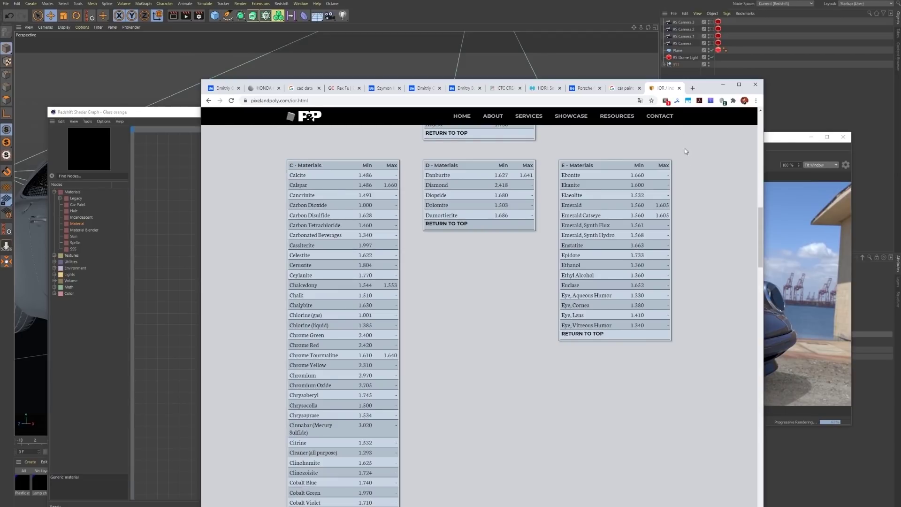
# Return to Cinema 4D, put the Glass orange graph away, and frame the Porsche crest on the hood.
pyautogui.click(723, 85)
pyautogui.click(519, 113)
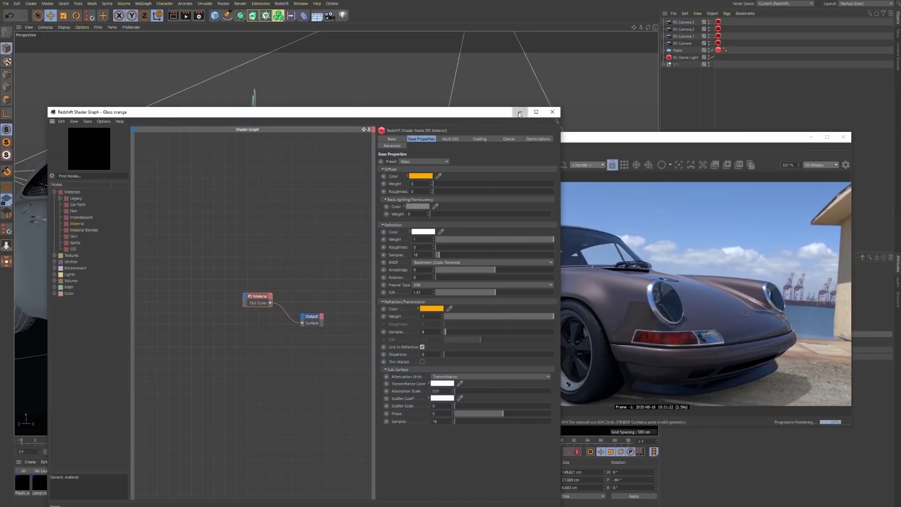
pyautogui.keyDown('alt'); pyautogui.moveTo(379, 240); pyautogui.dragTo(253, 234, button='middle'); pyautogui.keyUp('alt')
pyautogui.keyDown('alt'); pyautogui.moveTo(254, 234); pyautogui.dragTo(311, 279); pyautogui.keyUp('alt')
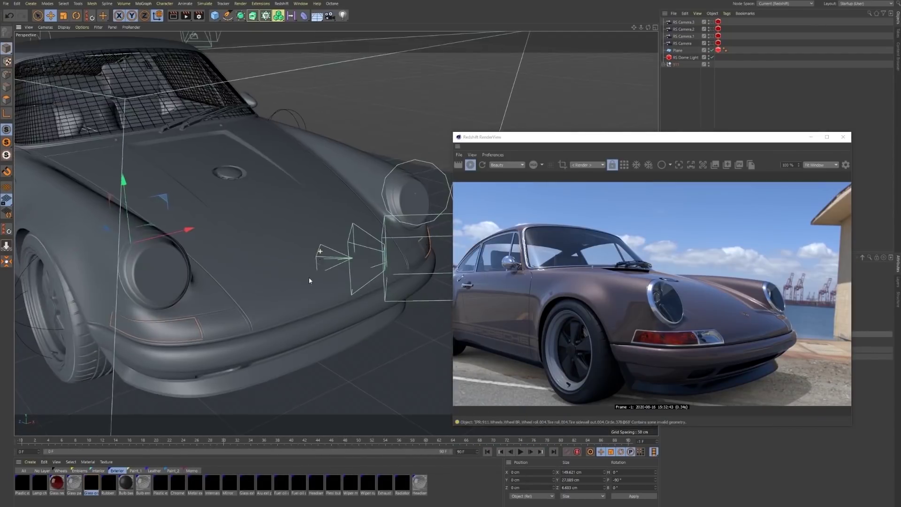
pyautogui.scroll(5, 317, 264)
pyautogui.scroll(10, 326, 267)
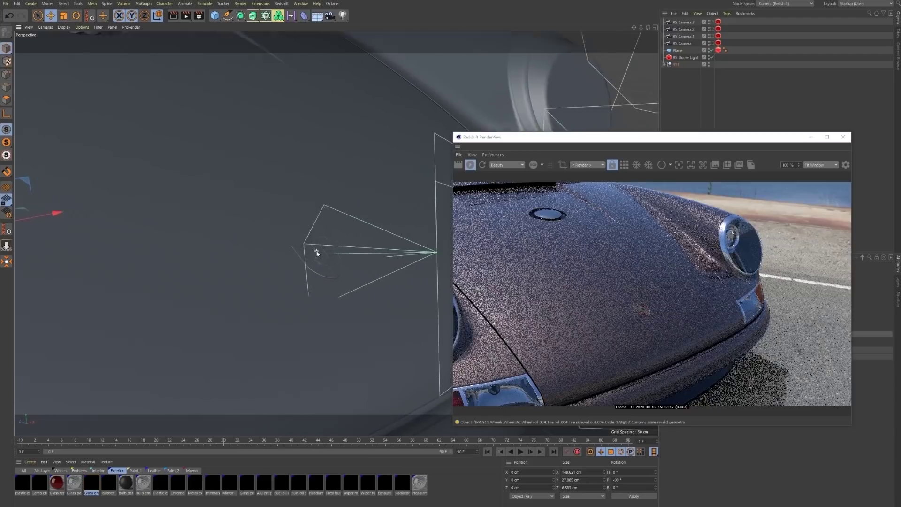
pyautogui.keyDown('alt'); pyautogui.moveTo(317, 266); pyautogui.dragTo(356, 282); pyautogui.keyUp('alt')
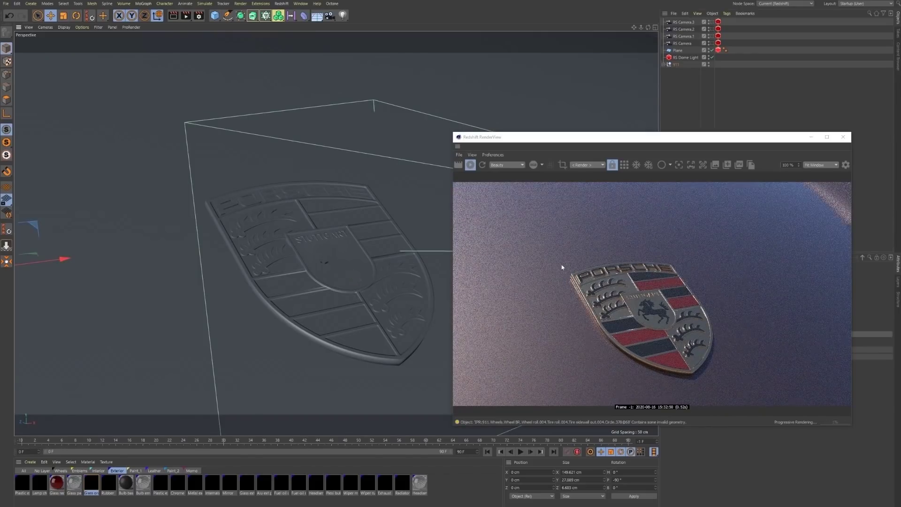
pyautogui.click(471, 165)
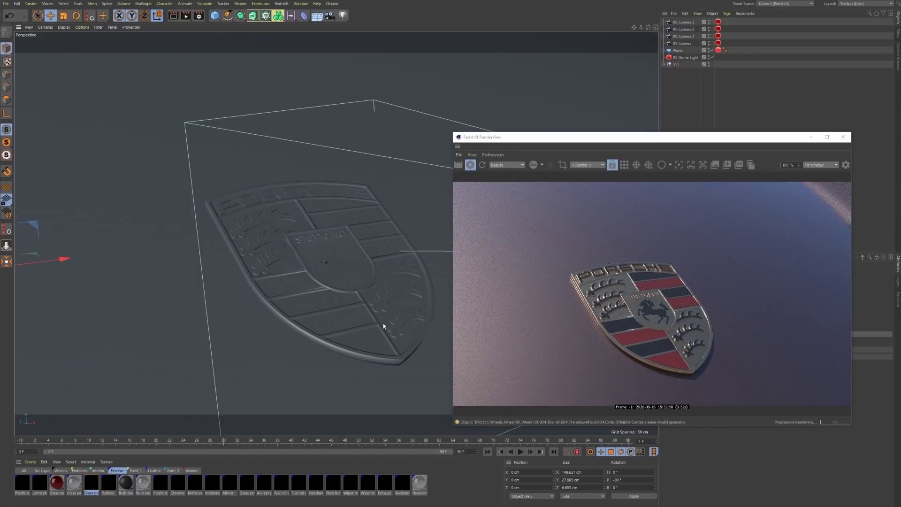
# Select the crest's body on the hood and open the Emblem gold material from the Emblems layer.
pyautogui.click(376, 362)
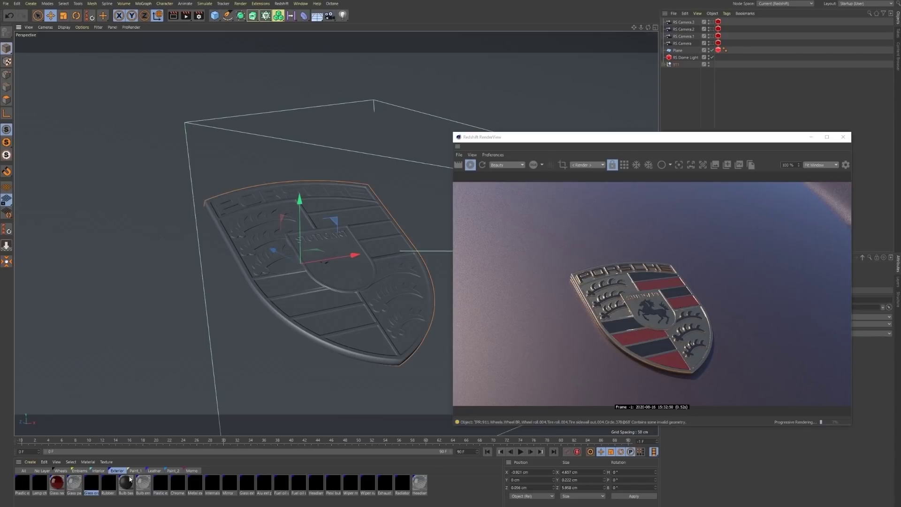
pyautogui.click(61, 471)
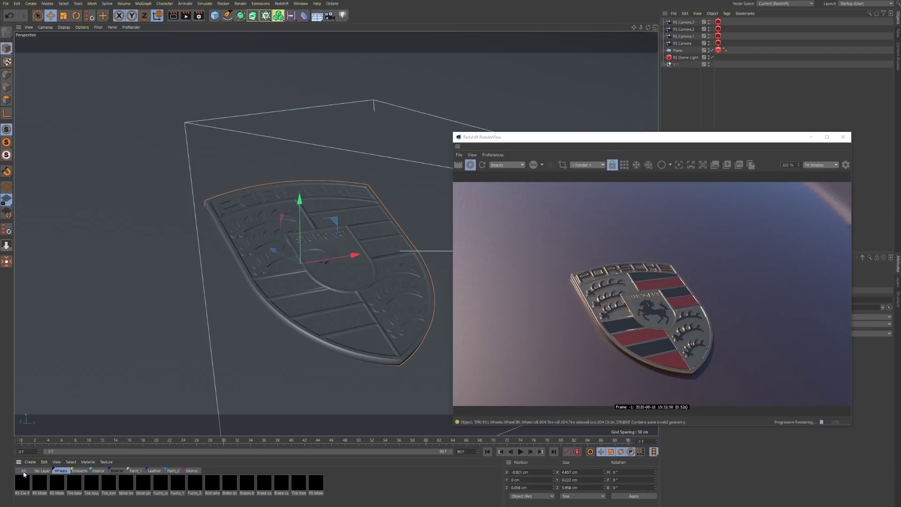
pyautogui.click(24, 472)
pyautogui.click(315, 506)
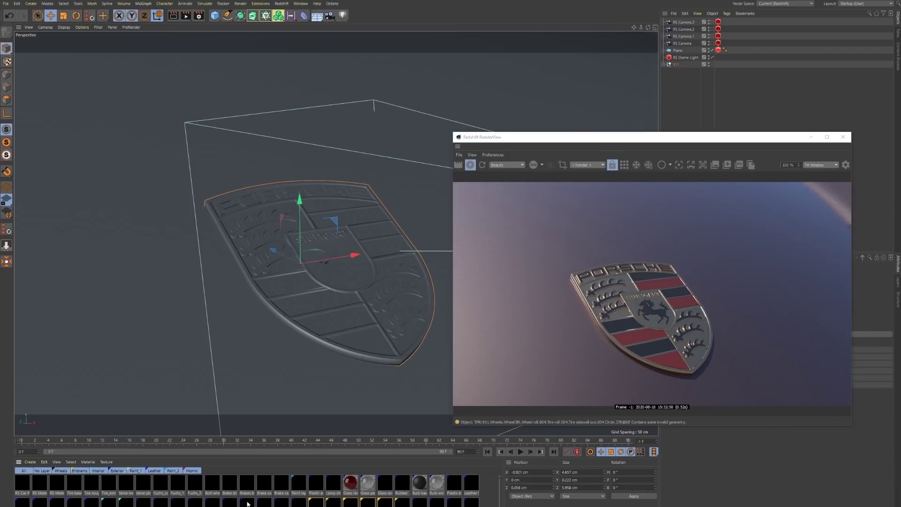
pyautogui.click(80, 471)
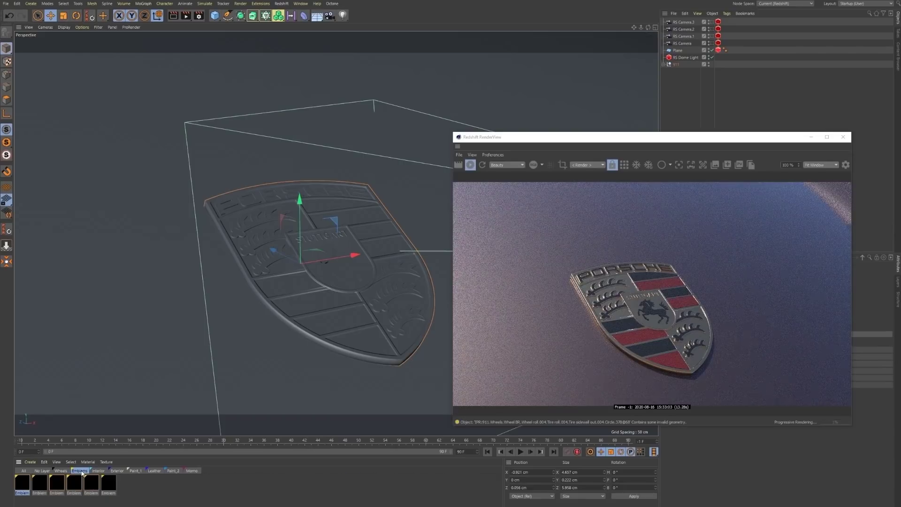
pyautogui.doubleClick(21, 483)
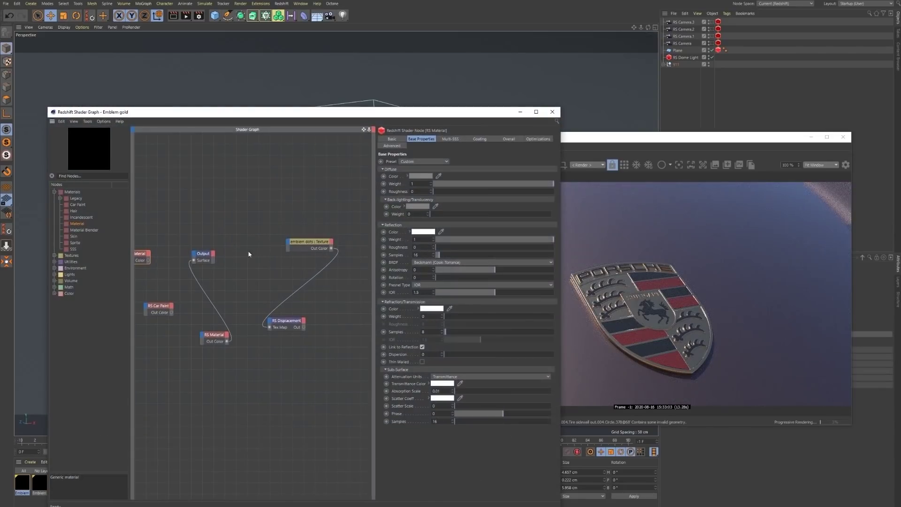
# Rearrange the Emblem gold nodes, add a new RS Material, and connect its Out Color to the Output node's Surface.
pyautogui.moveTo(310, 241)
pyautogui.mouseDown()
pyautogui.moveTo(269, 249)
pyautogui.moveTo(305, 247)
pyautogui.mouseUp()
pyautogui.moveTo(203, 261); pyautogui.dragTo(244, 248)
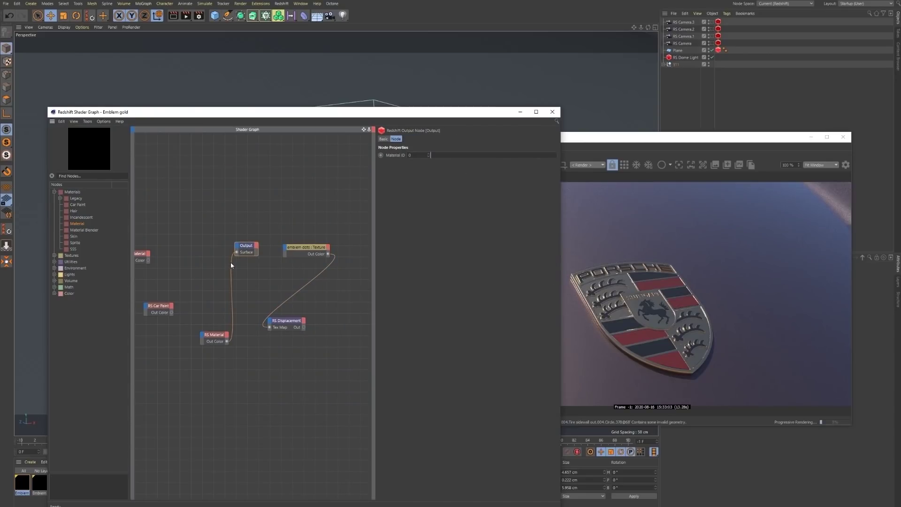
pyautogui.moveTo(119, 231); pyautogui.dragTo(237, 253)
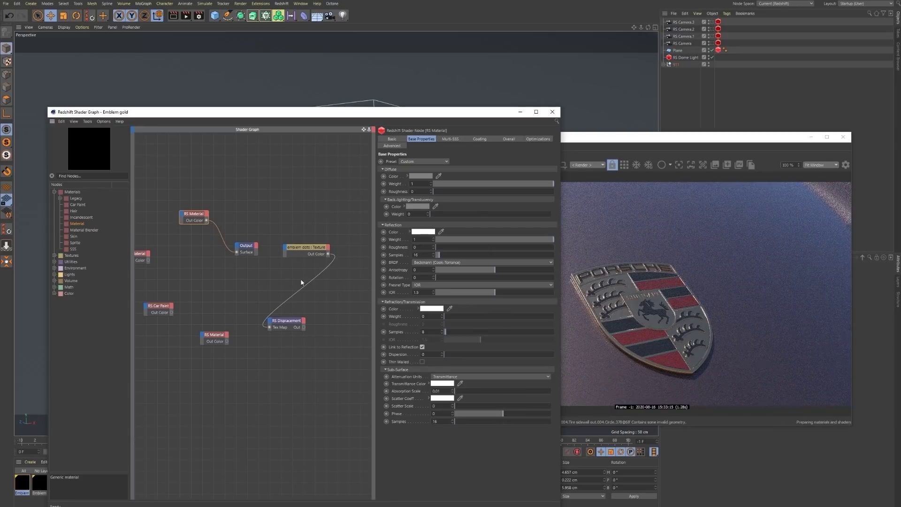
# Try the Aluminium preset on the new RS Material, apply Copper instead, and switch the preset to Custom to keep its values.
pyautogui.click(415, 163)
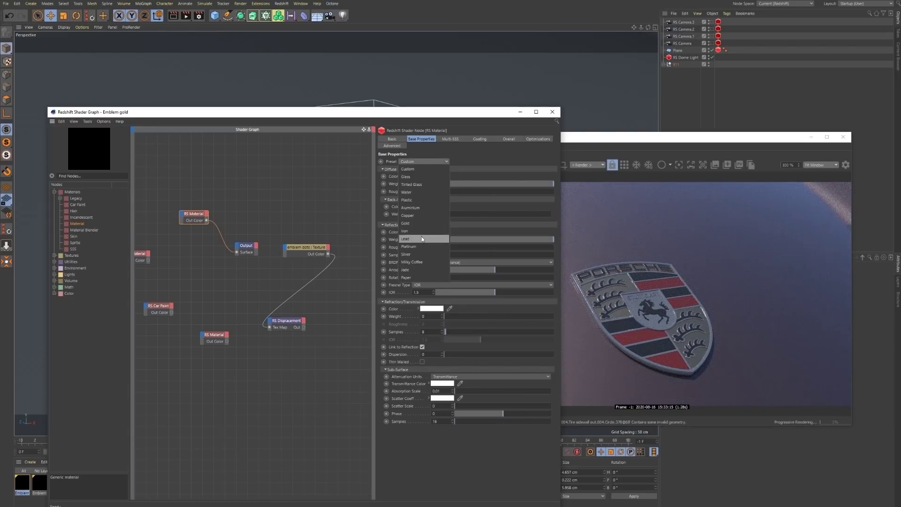
pyautogui.click(416, 209)
pyautogui.click(427, 161)
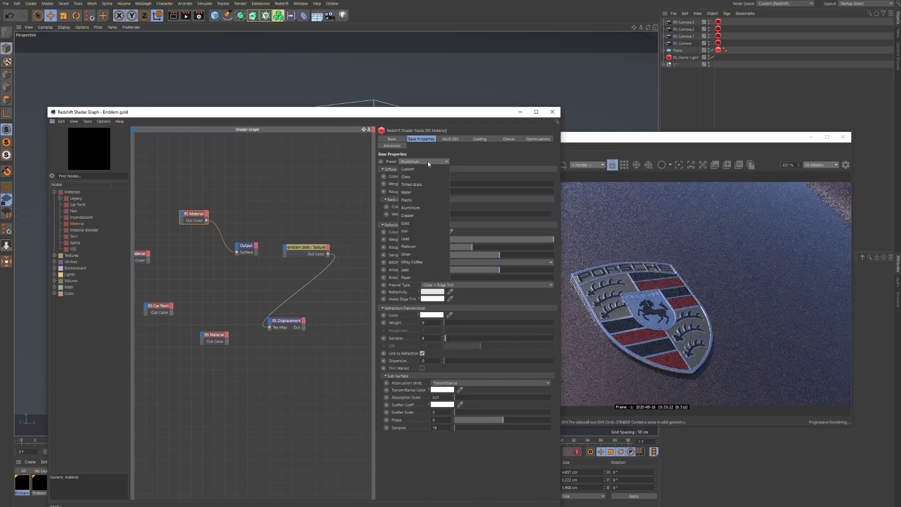
pyautogui.click(412, 215)
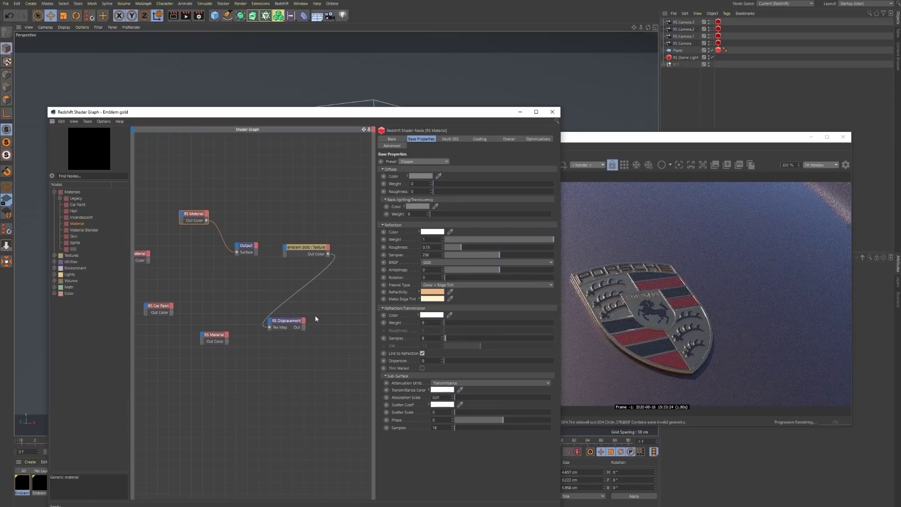
pyautogui.click(420, 162)
pyautogui.click(421, 170)
pyautogui.moveTo(586, 140); pyautogui.dragTo(595, 141)
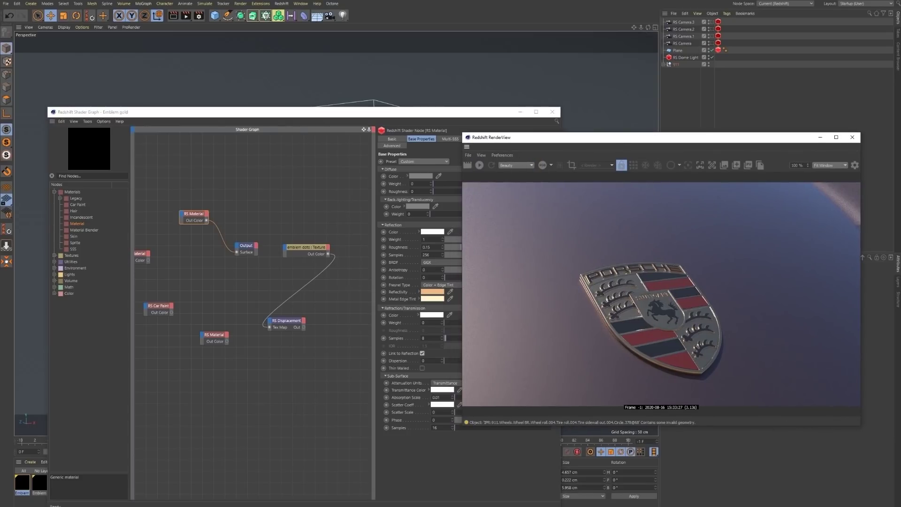
# Switch to the browser, open refractiveindex.info in a new tab, and maximize the window.
pyautogui.click(324, 506)
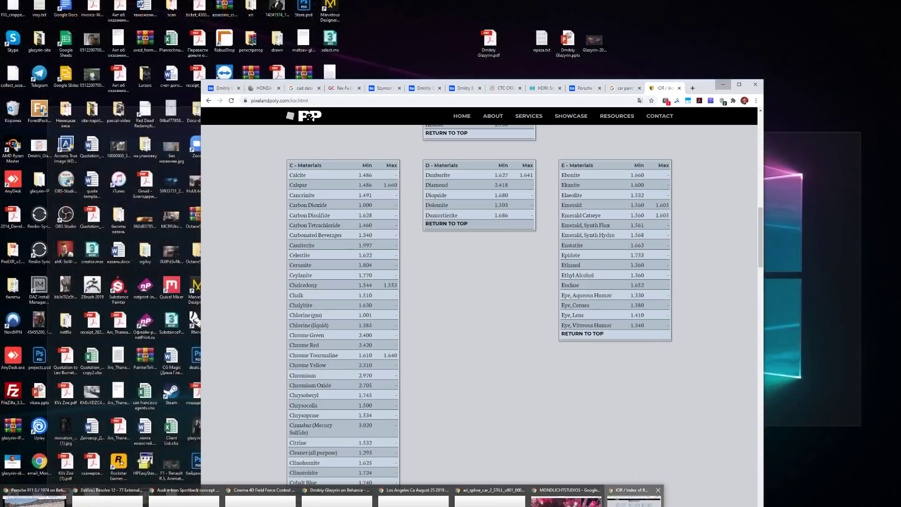
pyautogui.click(633, 498)
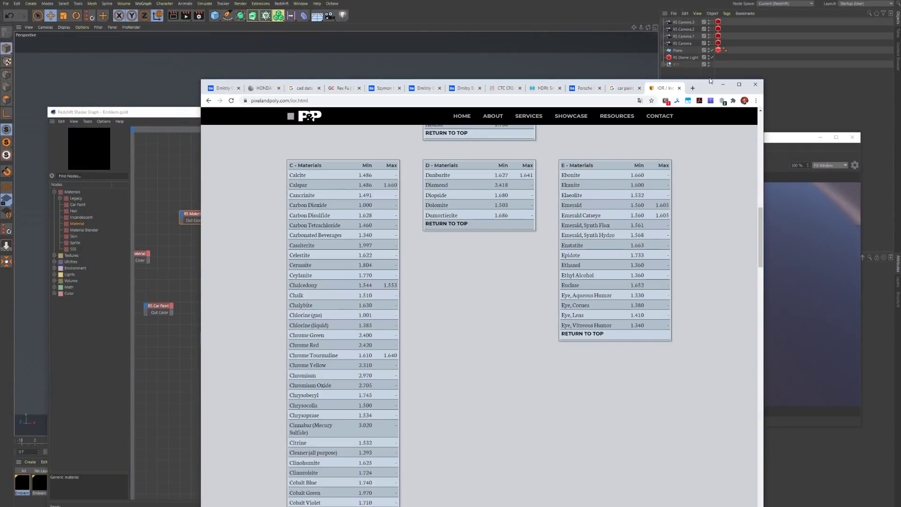
pyautogui.click(692, 88)
pyautogui.write('refractiveindex.info')
pyautogui.press('Return')
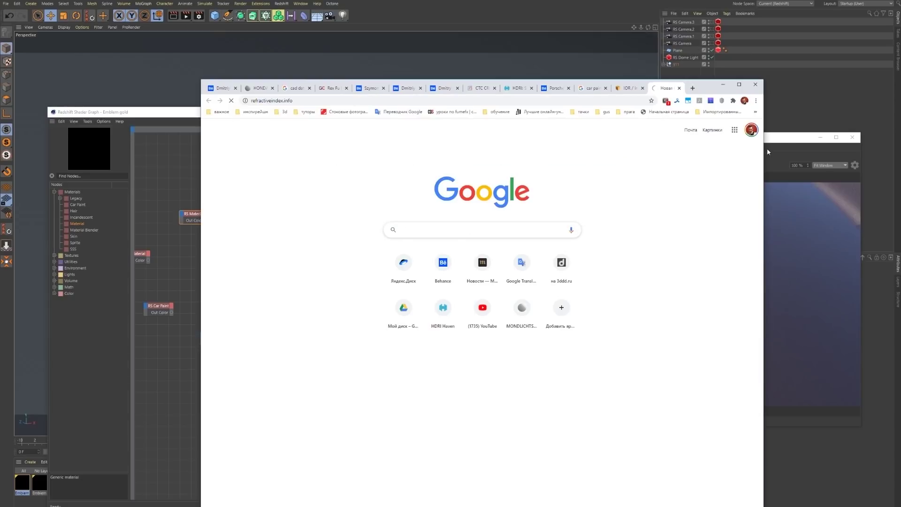
pyautogui.click(739, 85)
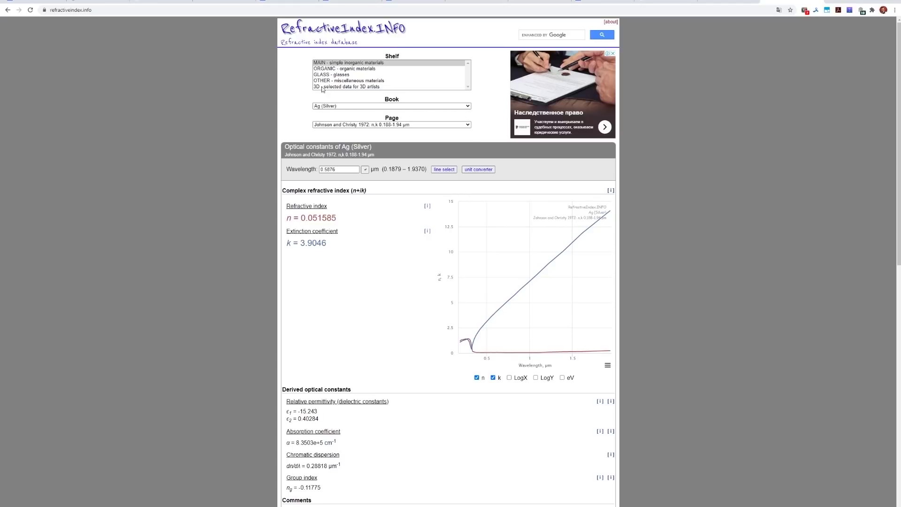
# Pull up the Gold (Au) page from the METALS book in the shelf of selected data for 3D artists.
pyautogui.click(371, 87)
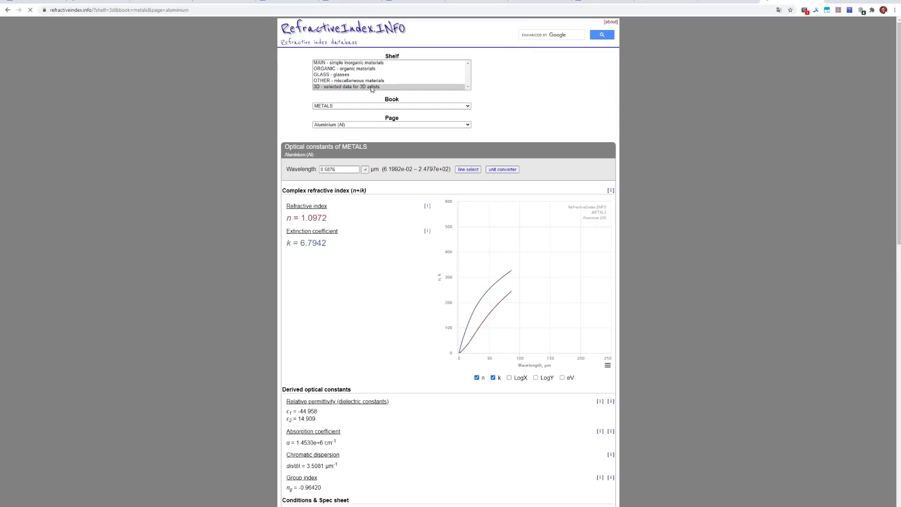
pyautogui.click(351, 106)
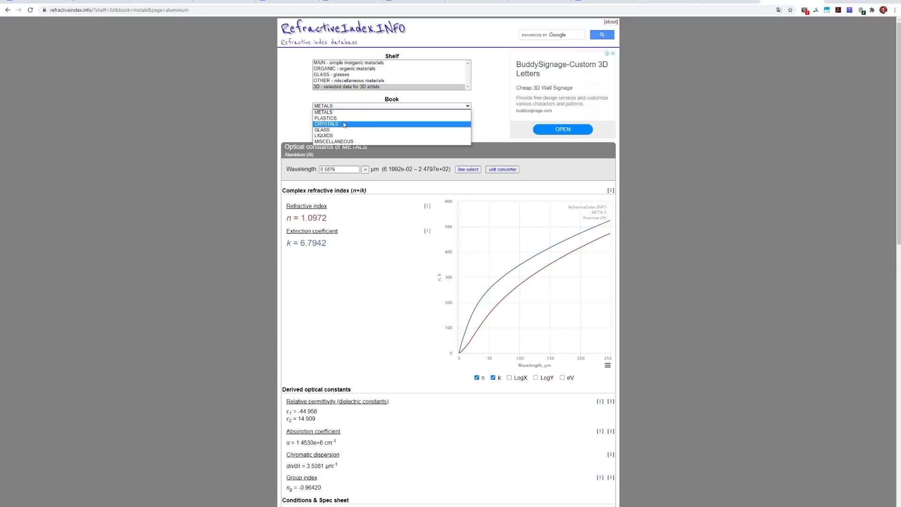
pyautogui.click(492, 104)
pyautogui.click(403, 124)
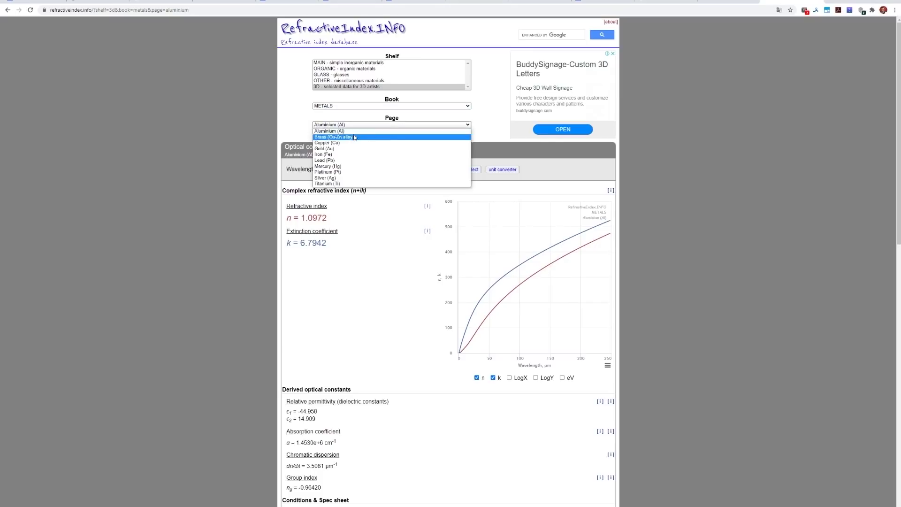
pyautogui.click(342, 148)
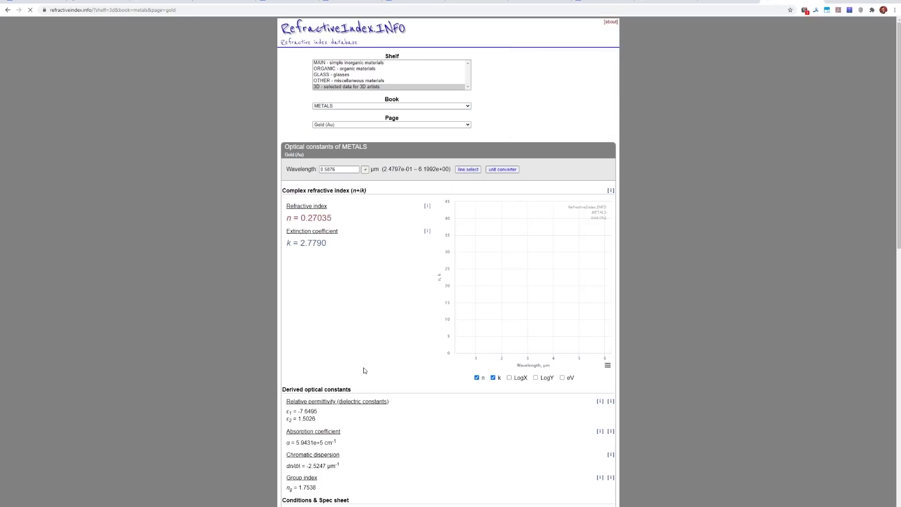
# Examine gold's refractive index n and extinction coefficient k, along with the wavelength graph.
pyautogui.moveTo(479, 340)
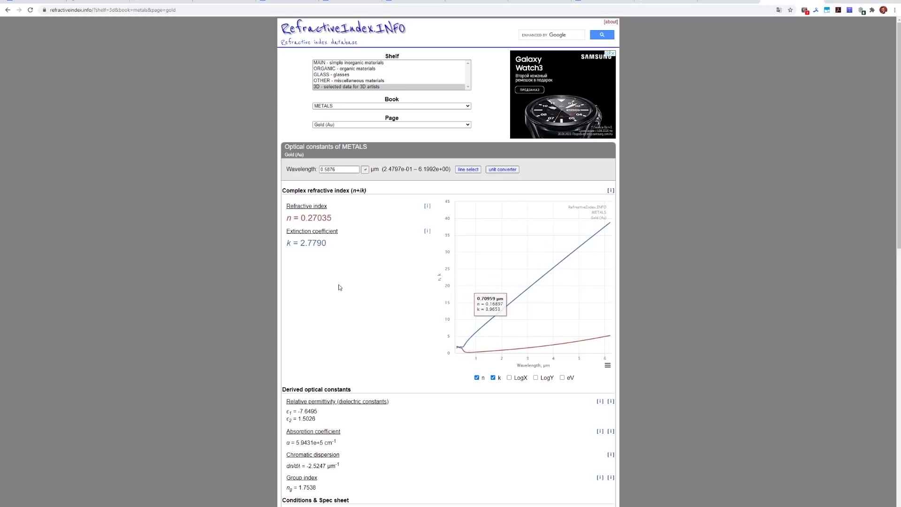
pyautogui.tripleClick(296, 216)
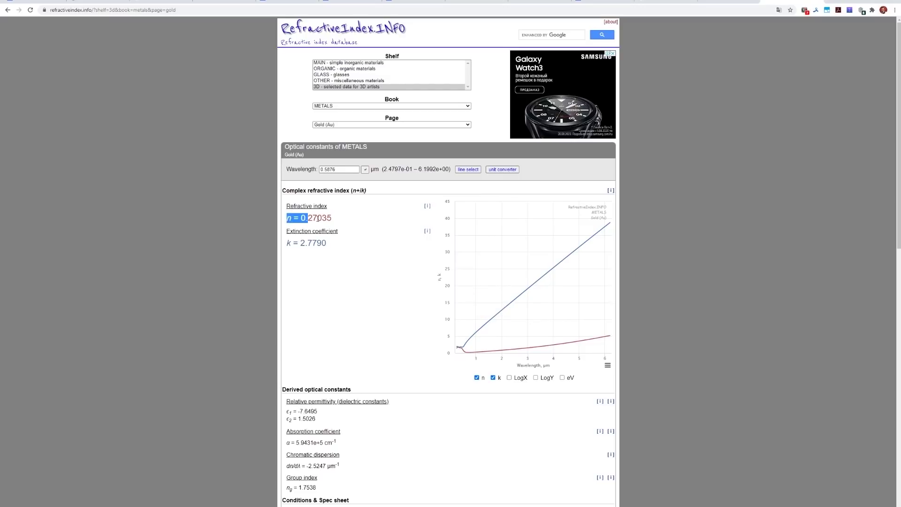
pyautogui.moveTo(287, 243); pyautogui.dragTo(339, 240)
pyautogui.scroll(-4, 344, 305)
pyautogui.scroll(4, 344, 297)
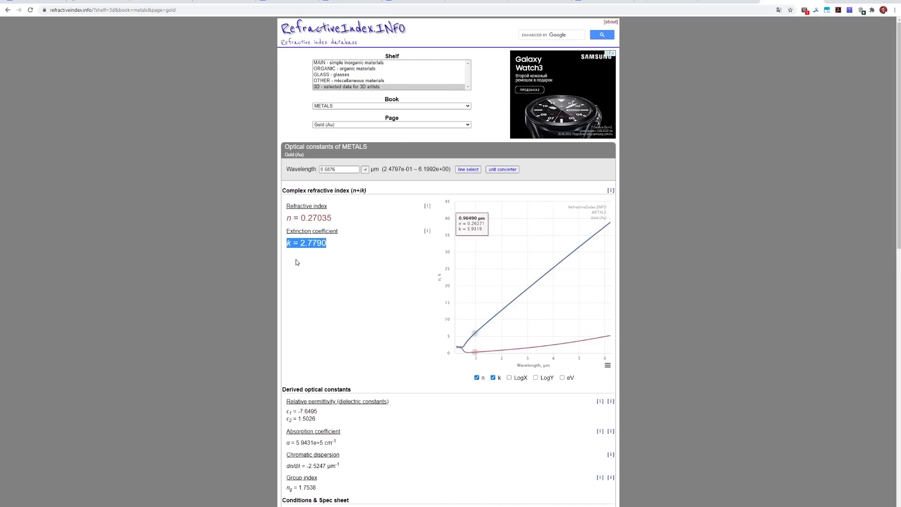
pyautogui.moveTo(306, 218); pyautogui.dragTo(334, 218)
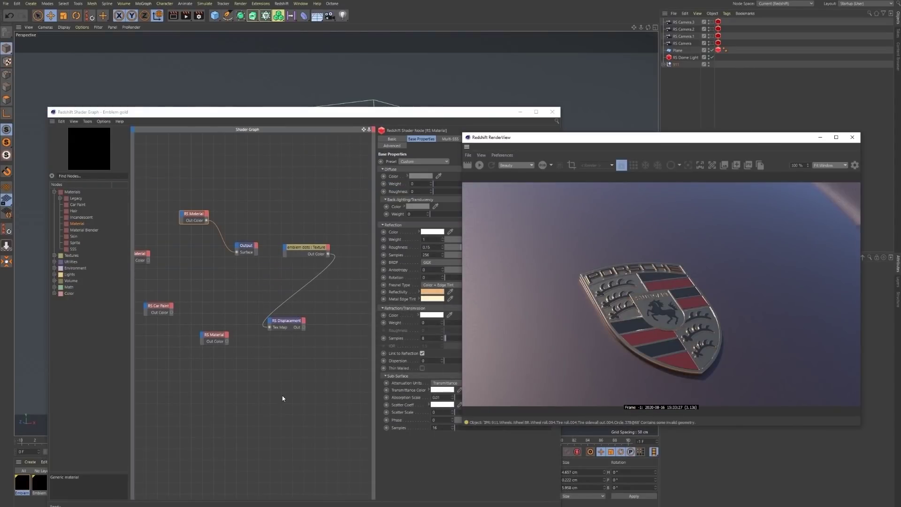
# Return to Cinema 4D, find the Fresnel node, add it to the Emblem gold graph, and place it below the connected RS Material.
pyautogui.click(77, 177)
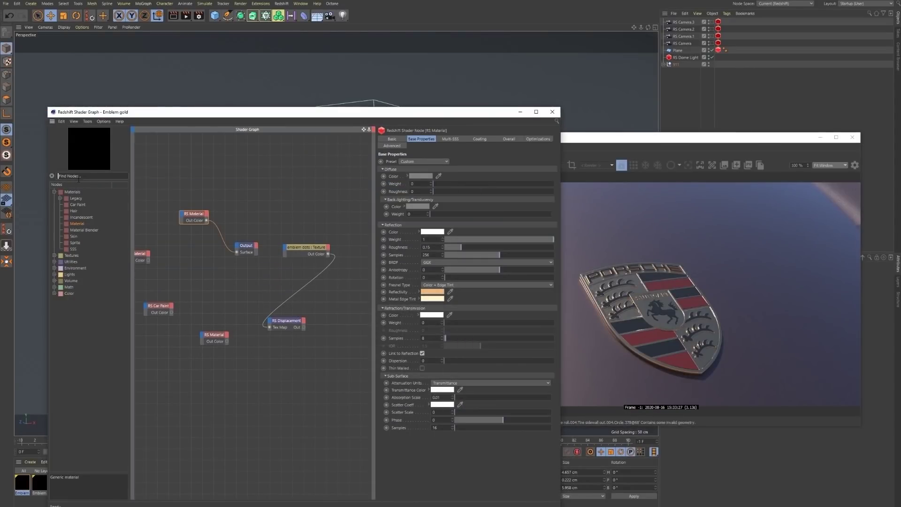
pyautogui.write('fre')
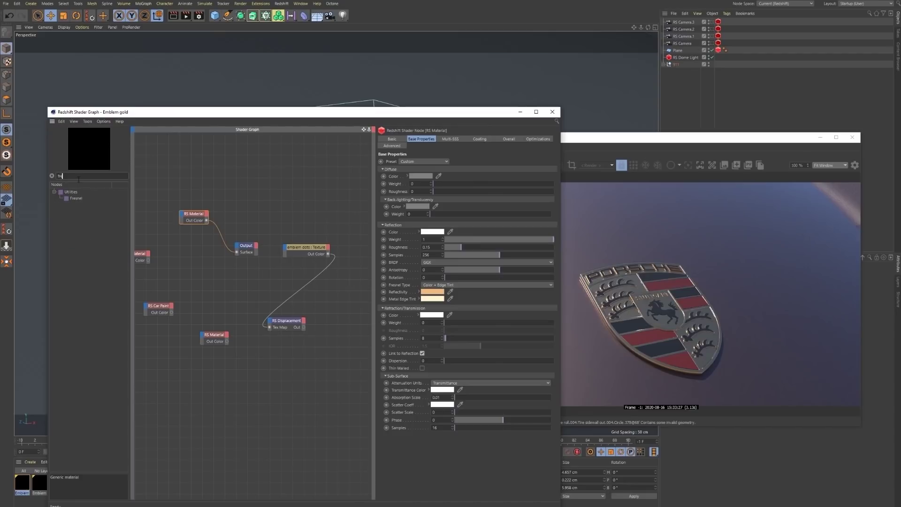
pyautogui.moveTo(72, 199); pyautogui.dragTo(289, 359)
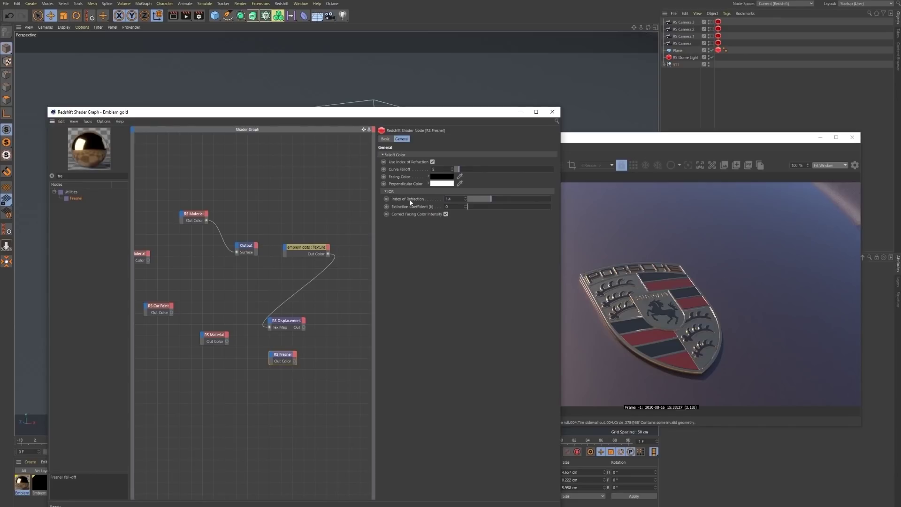
pyautogui.moveTo(283, 355); pyautogui.dragTo(233, 286)
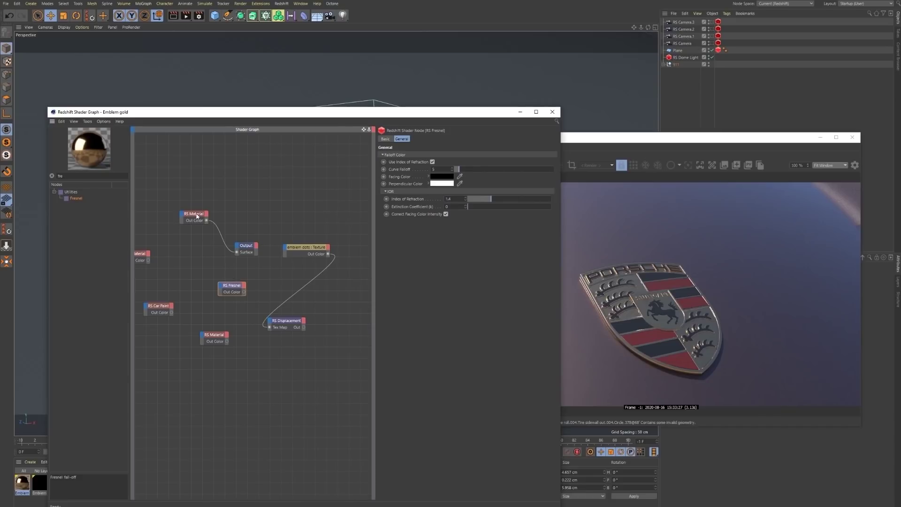
pyautogui.moveTo(196, 216); pyautogui.dragTo(222, 219)
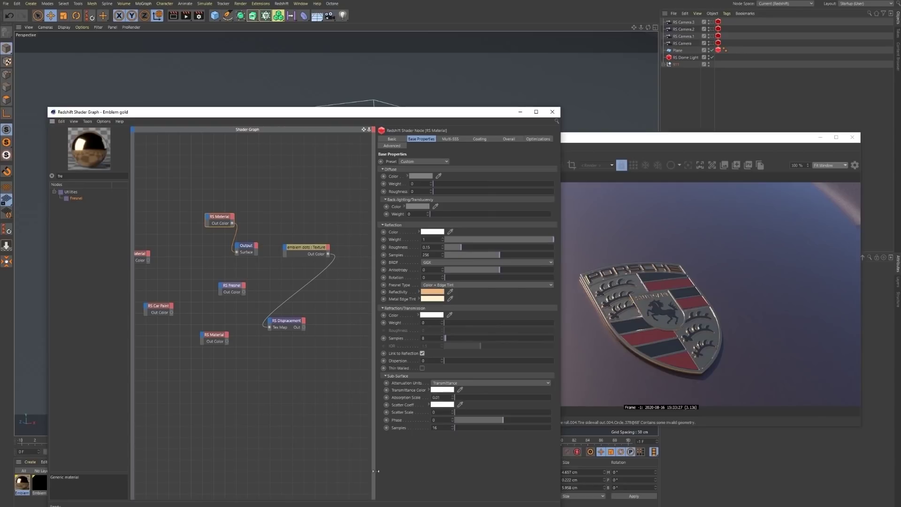
# Recheck the gold page in the browser, return to Cinema 4D, and close the shader graph and the Redshift RenderView.
pyautogui.click(624, 498)
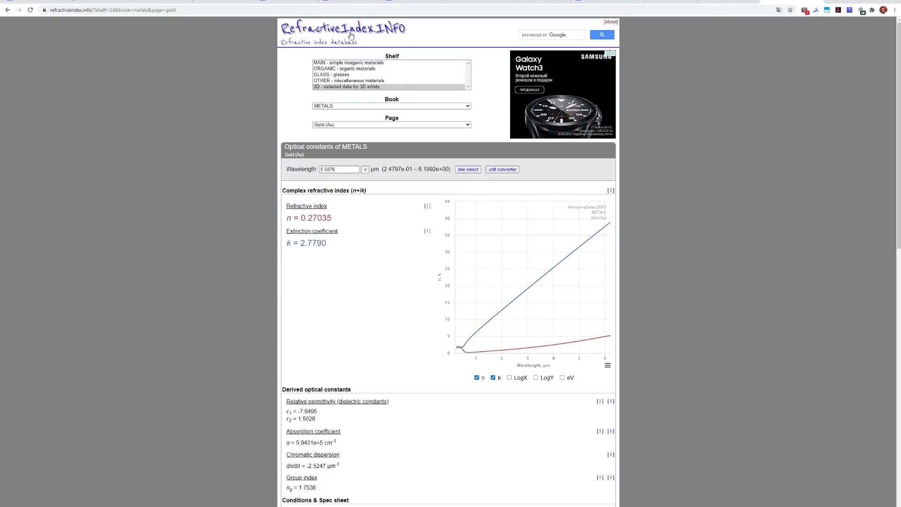
pyautogui.hotkey('alt', 'Tab')
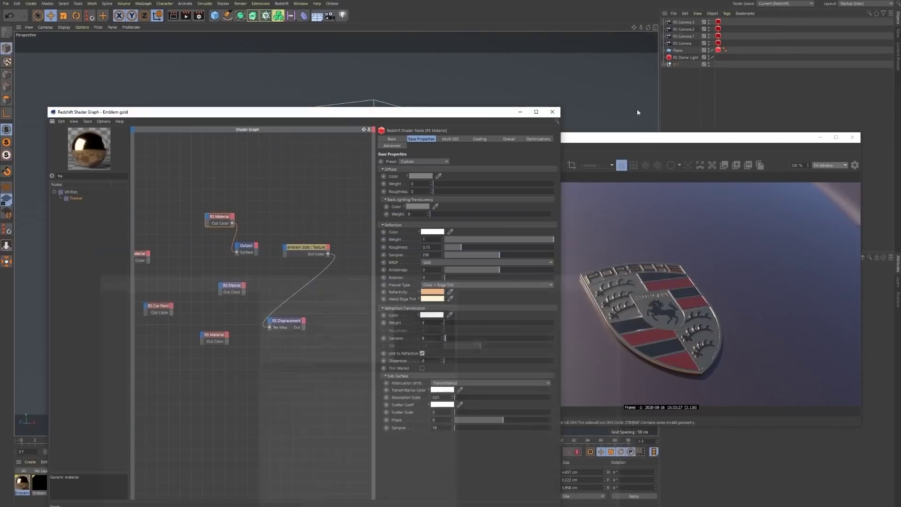
pyautogui.click(552, 112)
pyautogui.click(852, 137)
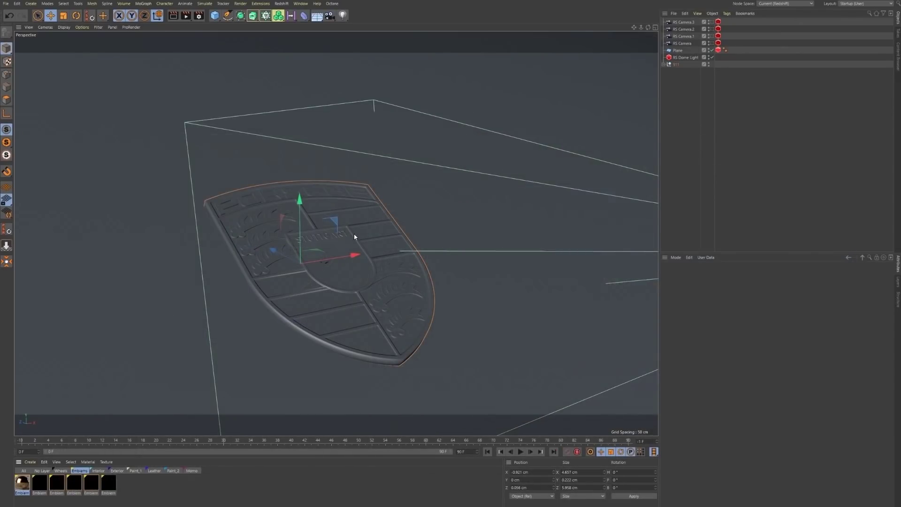
# Show the materials of all layers and view the whole car from the front and side.
pyautogui.keyDown('alt'); pyautogui.moveTo(362, 212); pyautogui.dragTo(364, 227); pyautogui.keyUp('alt')
pyautogui.moveTo(364, 227)
pyautogui.keyDown('alt'); pyautogui.mouseDown(button='right')
pyautogui.moveTo(366, 255)
pyautogui.moveTo(366, 225)
pyautogui.mouseUp(button='right'); pyautogui.keyUp('alt')
pyautogui.keyDown('alt'); pyautogui.moveTo(366, 226); pyautogui.dragTo(445, 219); pyautogui.keyUp('alt')
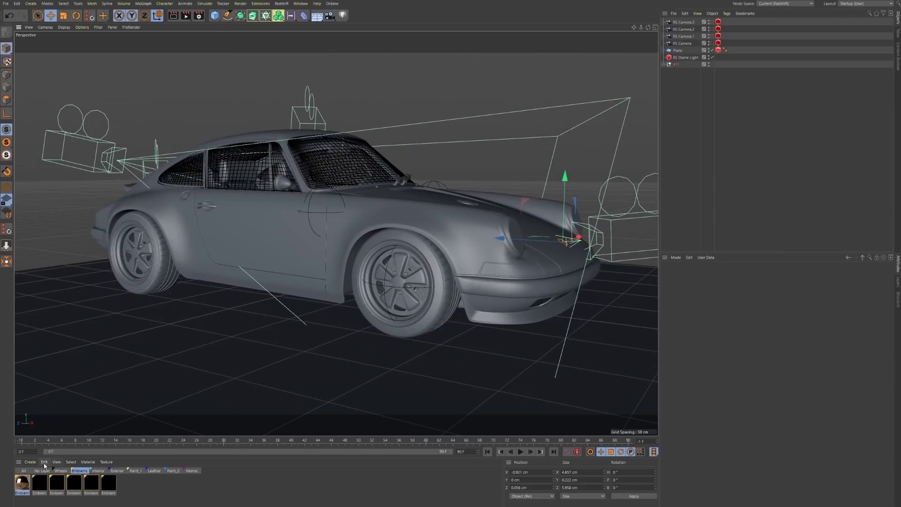
pyautogui.click(24, 470)
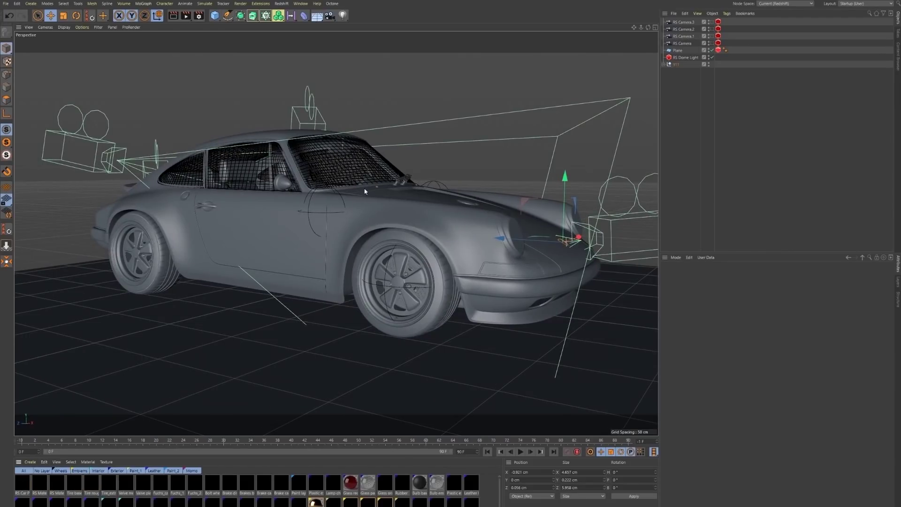
pyautogui.keyDown('alt'); pyautogui.moveTo(511, 241); pyautogui.dragTo(514, 237); pyautogui.keyUp('alt')
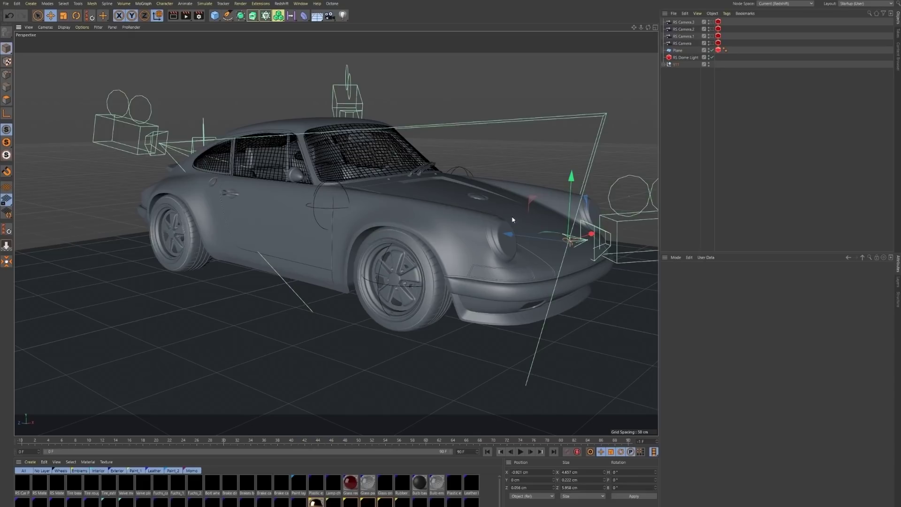
pyautogui.keyDown('alt'); pyautogui.moveTo(512, 232); pyautogui.dragTo(336, 234); pyautogui.keyUp('alt')
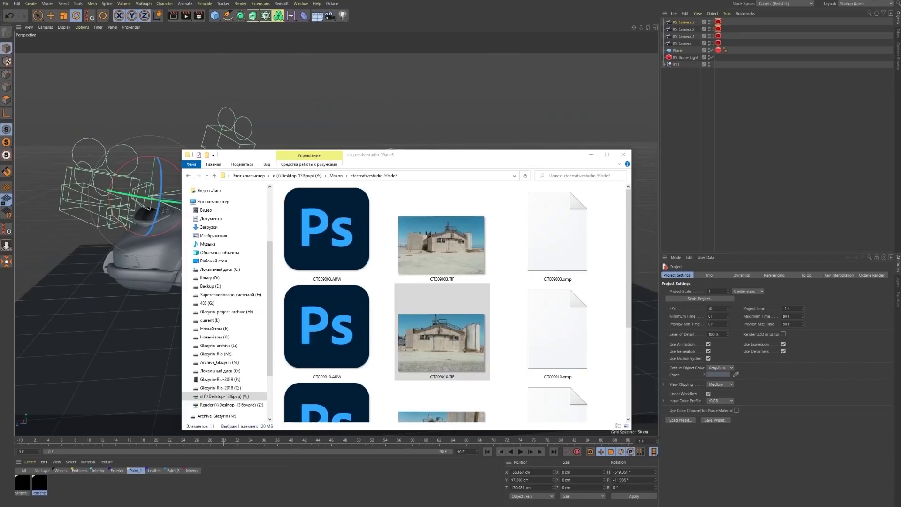
# Open the properties of CTC09010.TIF in the ctccreativestudio folder and examine the image's detailed information, including its resolution.
pyautogui.moveTo(183, 151); pyautogui.dragTo(104, 81)
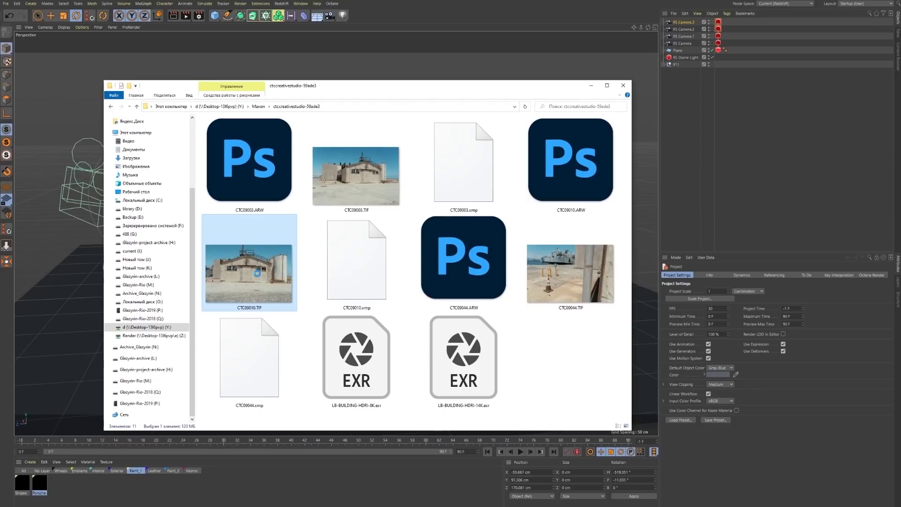
pyautogui.rightClick(258, 273)
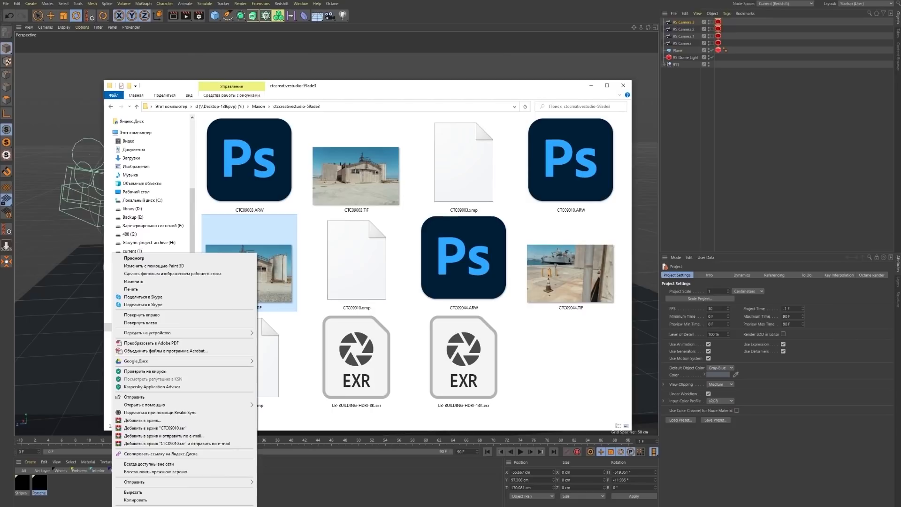
pyautogui.click(136, 506)
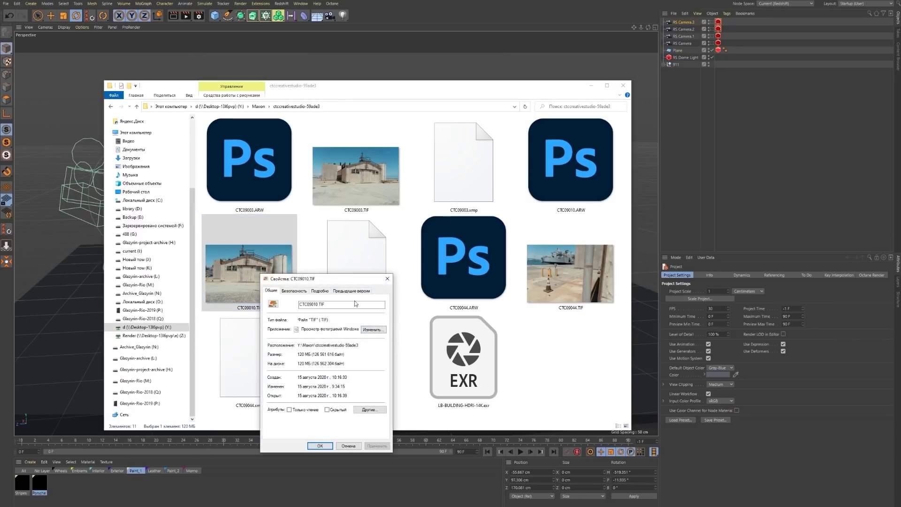
pyautogui.click(320, 290)
pyautogui.moveTo(300, 278); pyautogui.dragTo(619, 205)
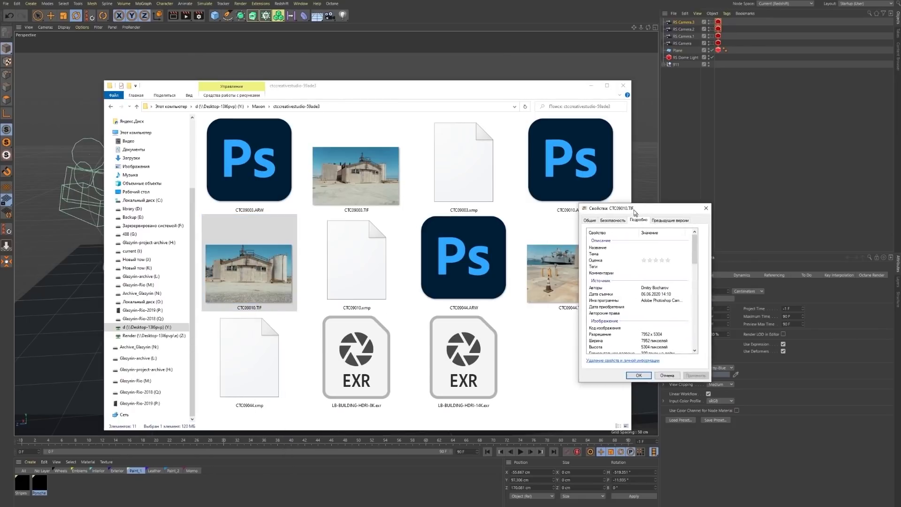
# Clear the file windows aside, unlock the output ratio in the render settings, and set the output size to 7952 × 5304 pixels.
pyautogui.click(591, 86)
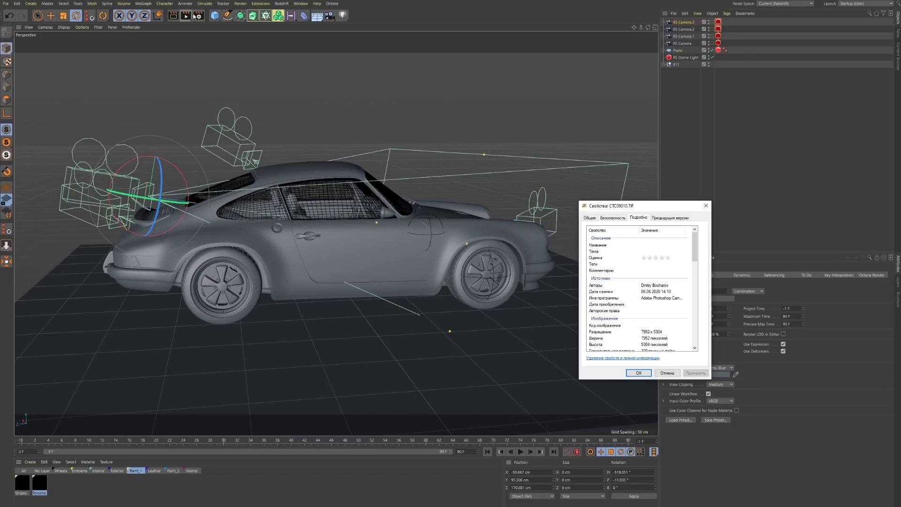
pyautogui.moveTo(630, 209); pyautogui.dragTo(900, 209)
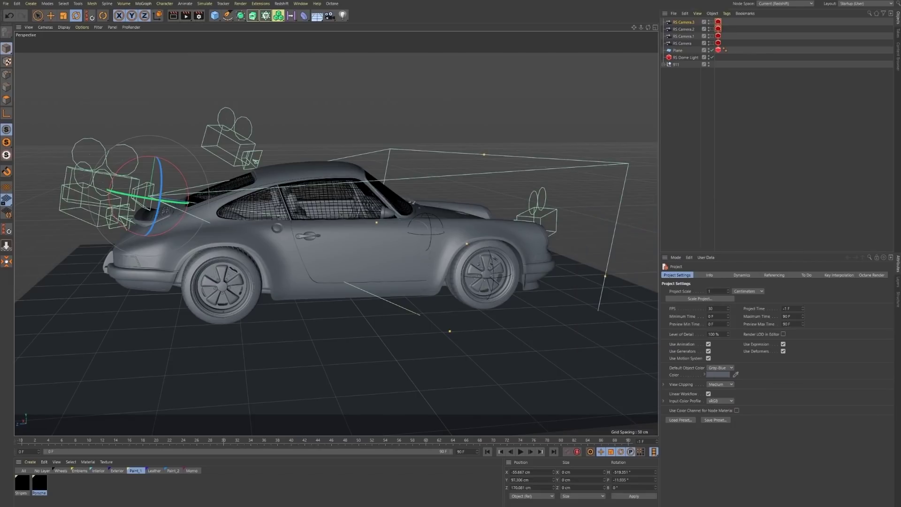
pyautogui.click(198, 16)
pyautogui.moveTo(324, 21); pyautogui.dragTo(476, 168)
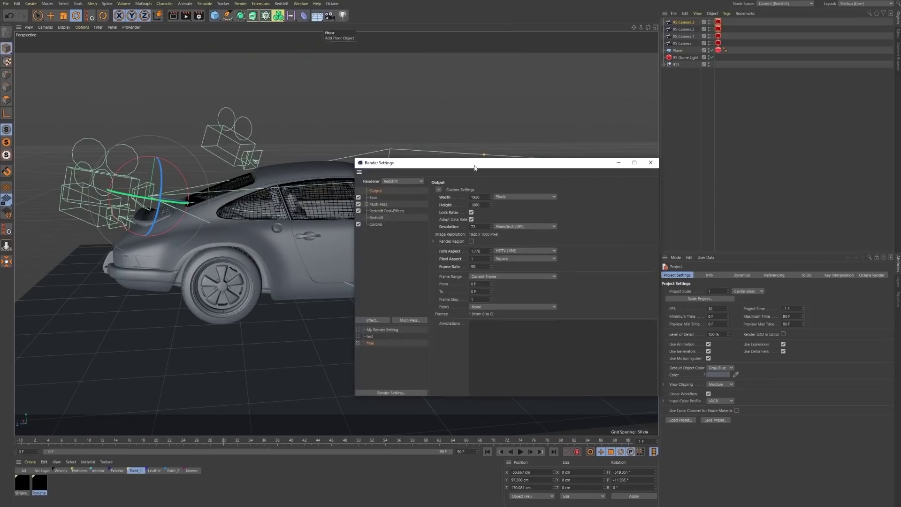
pyautogui.click(471, 212)
pyautogui.doubleClick(484, 197)
pyautogui.write('1')
pyautogui.write('952')
pyautogui.press('Tab')
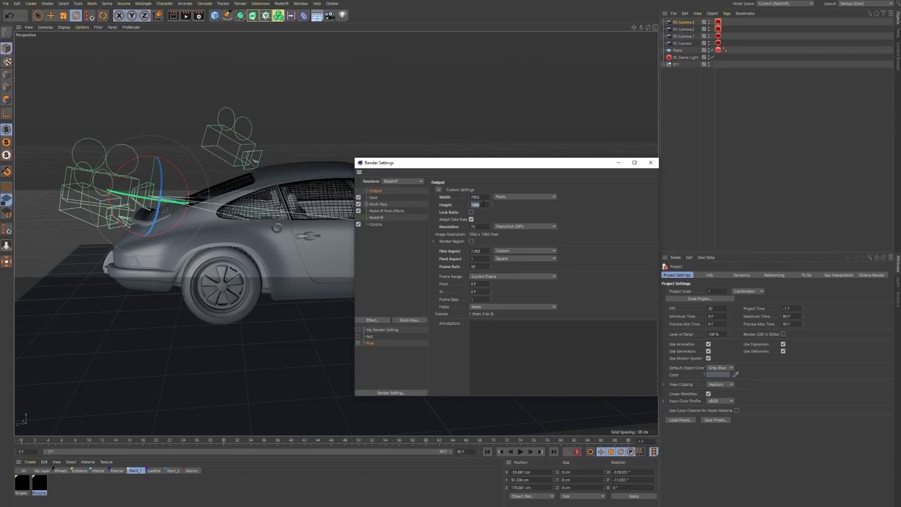
pyautogui.write('5304')
pyautogui.press('Return')
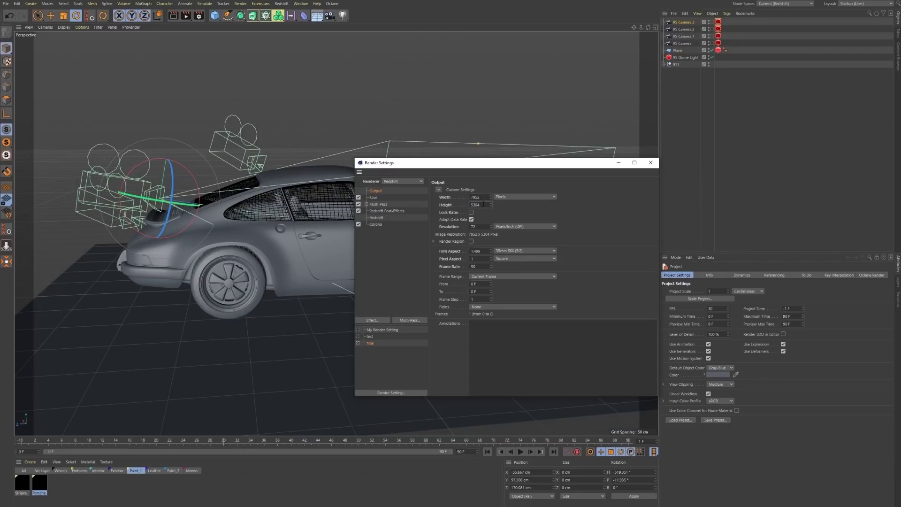
pyautogui.click(651, 162)
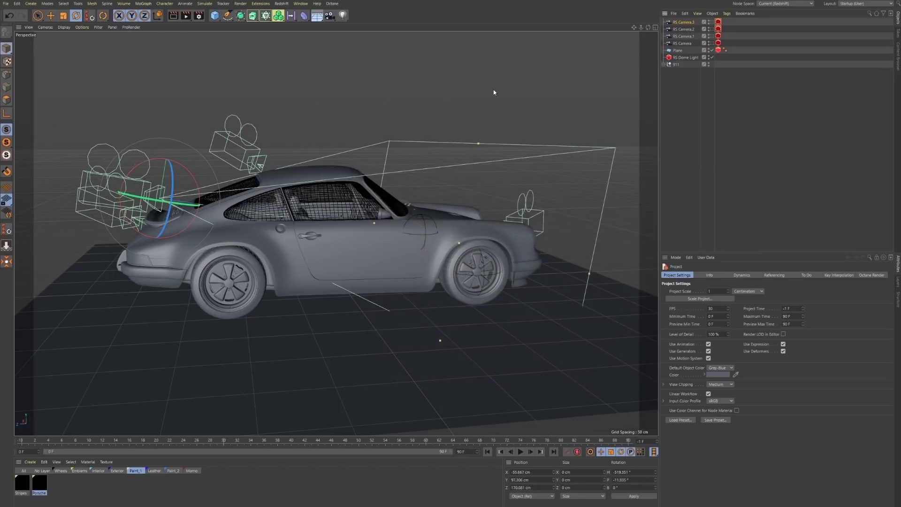
# Show the materials of all layers, add a Background object, and apply a newly created standard material to it.
pyautogui.click(24, 470)
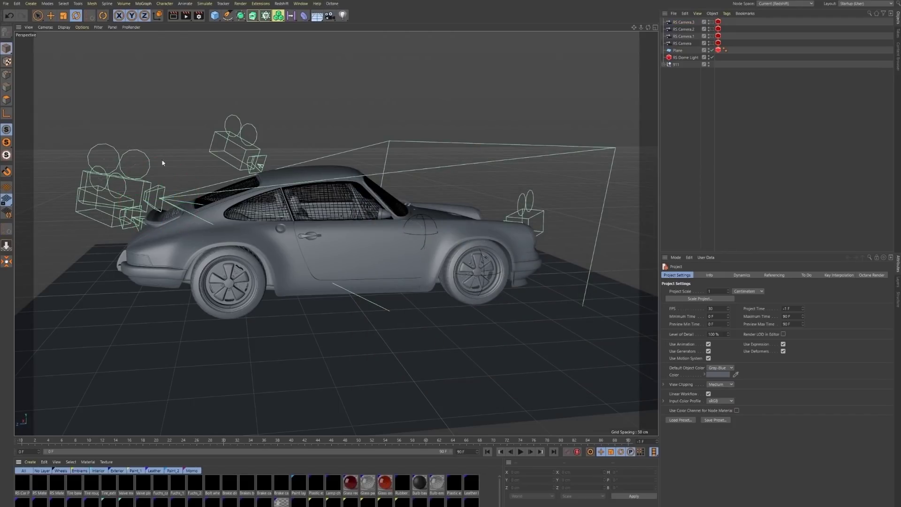
pyautogui.click(317, 15)
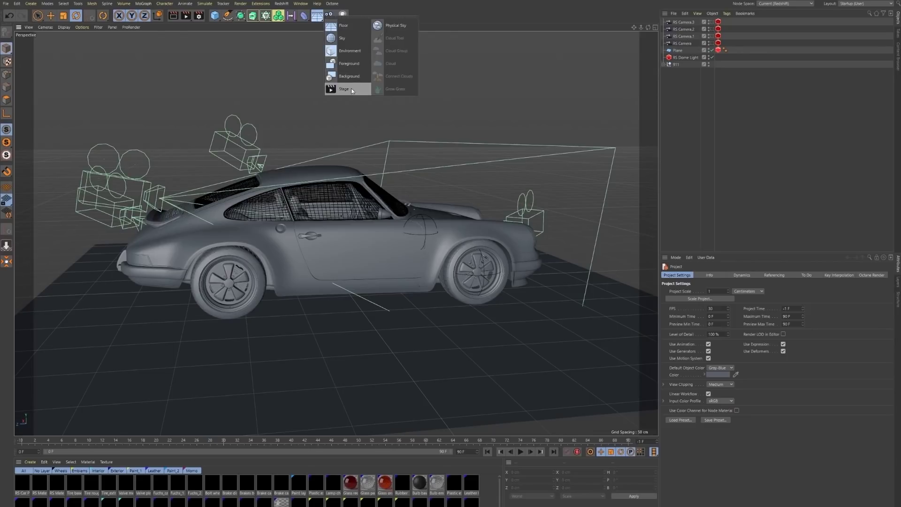
pyautogui.click(349, 76)
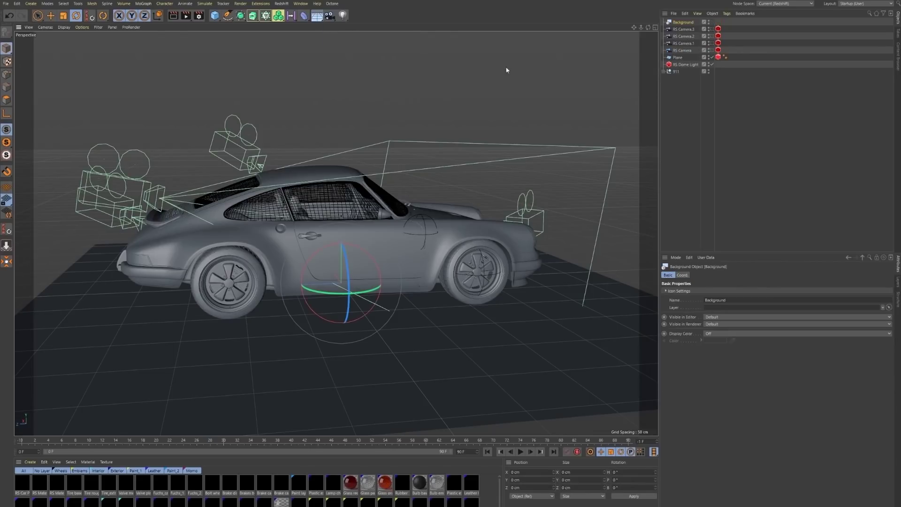
pyautogui.click(31, 462)
pyautogui.click(54, 374)
pyautogui.moveTo(22, 483); pyautogui.dragTo(683, 24)
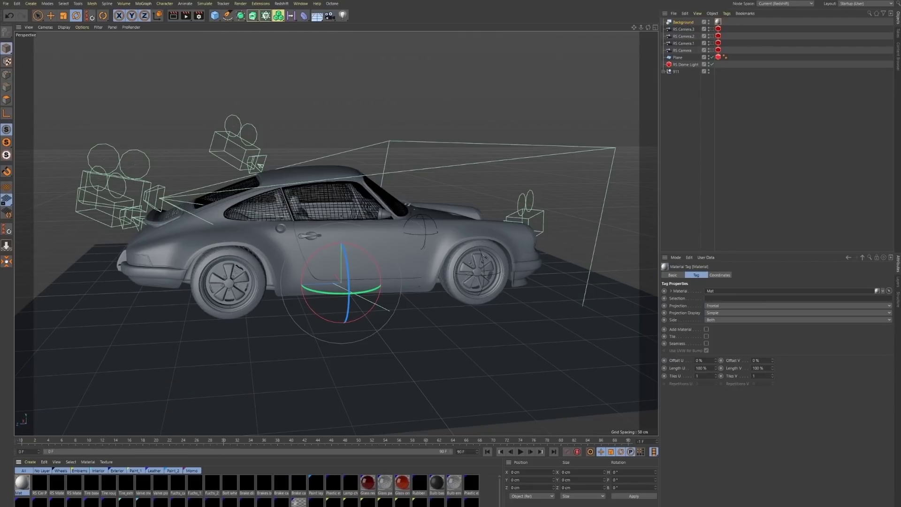
# Load CTC09010.TIF as the new material's color texture without copying the image to the project location.
pyautogui.click(27, 485)
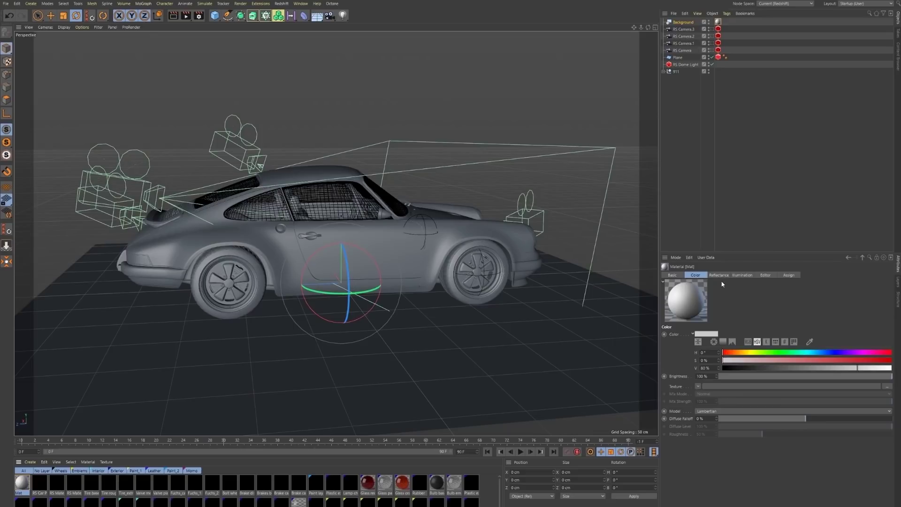
pyautogui.click(751, 386)
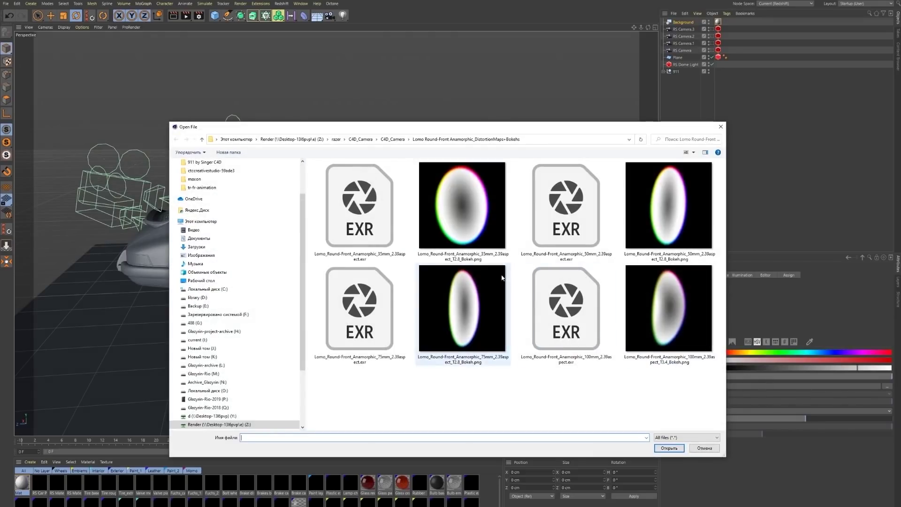
pyautogui.click(202, 222)
pyautogui.click(720, 127)
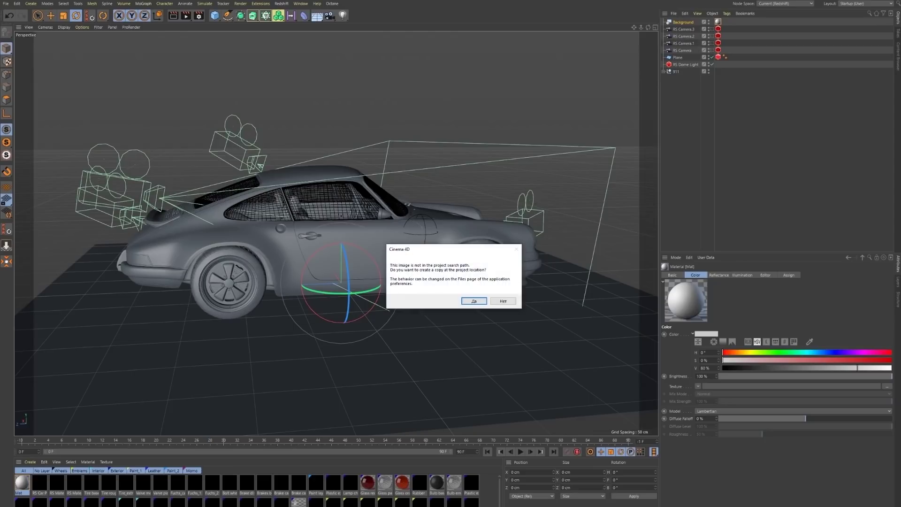
pyautogui.click(501, 301)
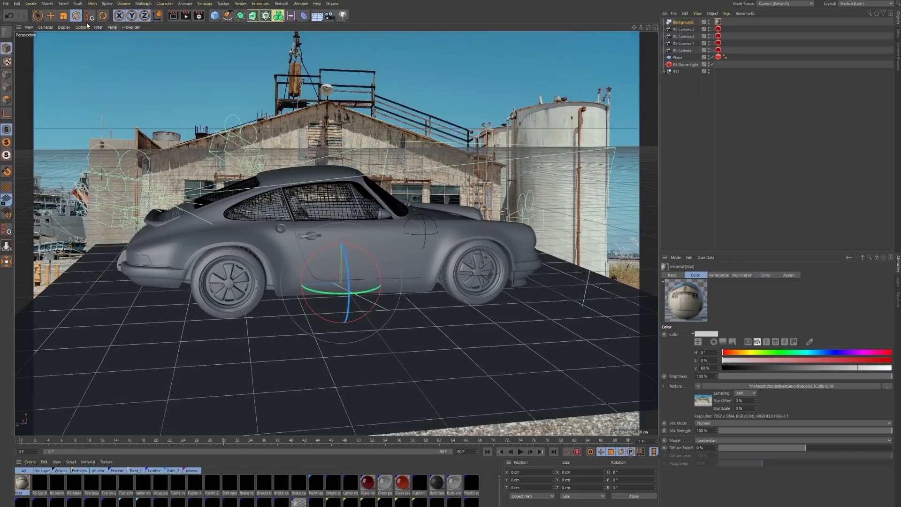
# Adjust the perspective to a low side view that places the car on the ground in front of the photographed building.
pyautogui.click(51, 16)
pyautogui.keyDown('alt'); pyautogui.moveTo(488, 276); pyautogui.dragTo(474, 284, button='middle'); pyautogui.keyUp('alt')
pyautogui.keyDown('alt'); pyautogui.moveTo(474, 286); pyautogui.dragTo(428, 283); pyautogui.keyUp('alt')
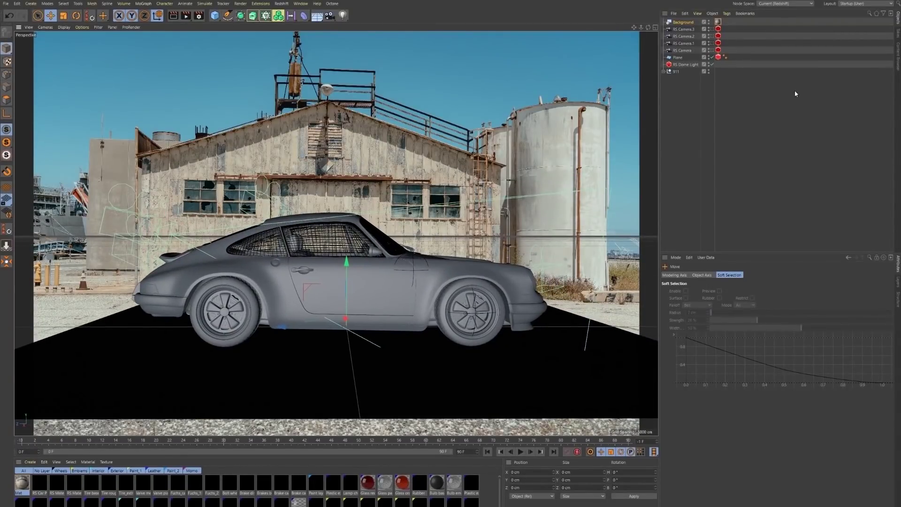
# Copy the CTC09010.TIF file path from the bitmap shader of the Background object's material.
pyautogui.click(683, 66)
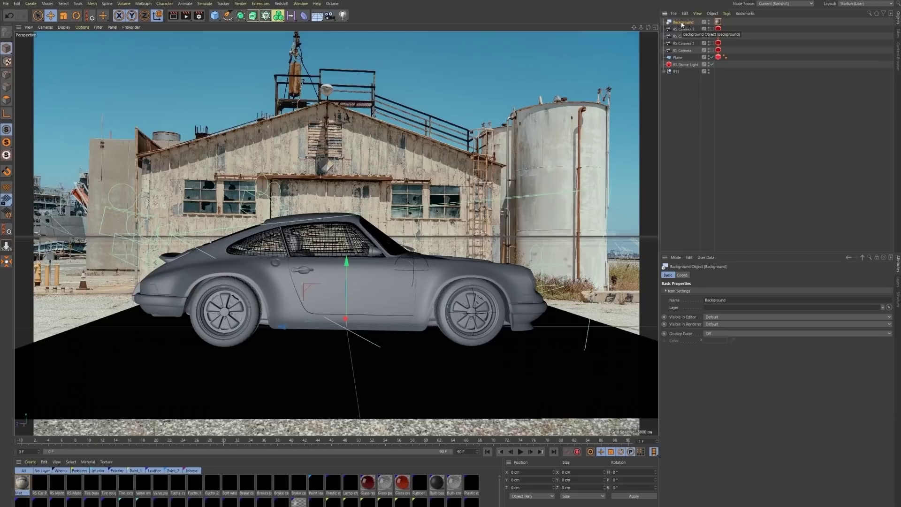
pyautogui.click(718, 22)
pyautogui.doubleClick(718, 23)
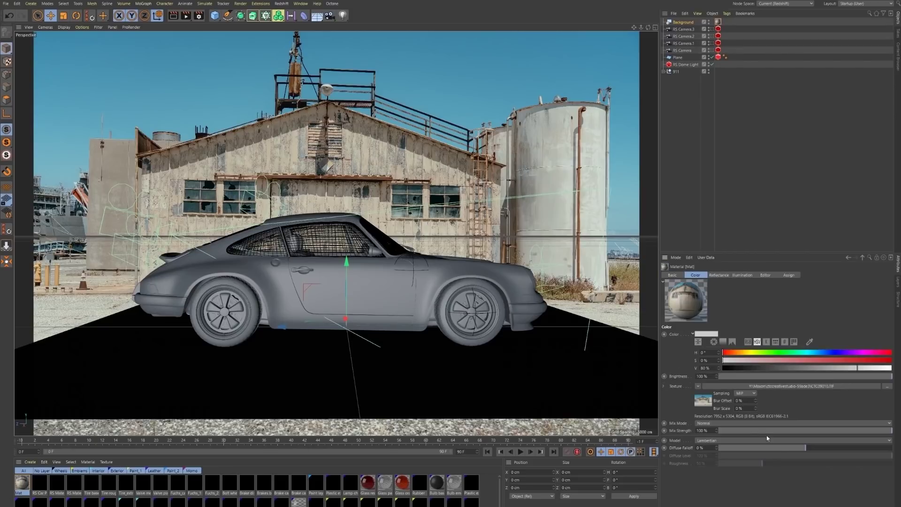
pyautogui.click(773, 387)
pyautogui.doubleClick(805, 342)
pyautogui.hotkey('ctrl', 'c')
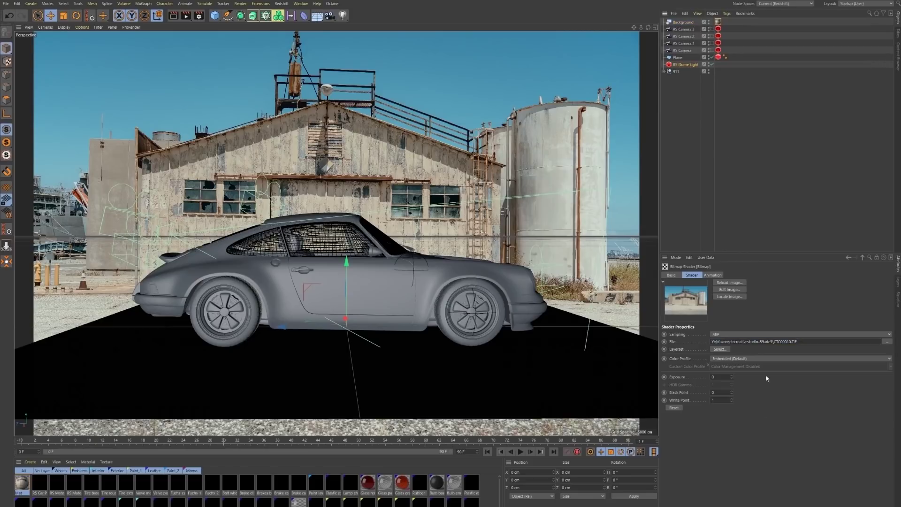
# Start a Redshift RenderView preview, enable the RS Dome Light's back-plate, and use the copied CTC09010.TIF path as its map.
pyautogui.click(282, 3)
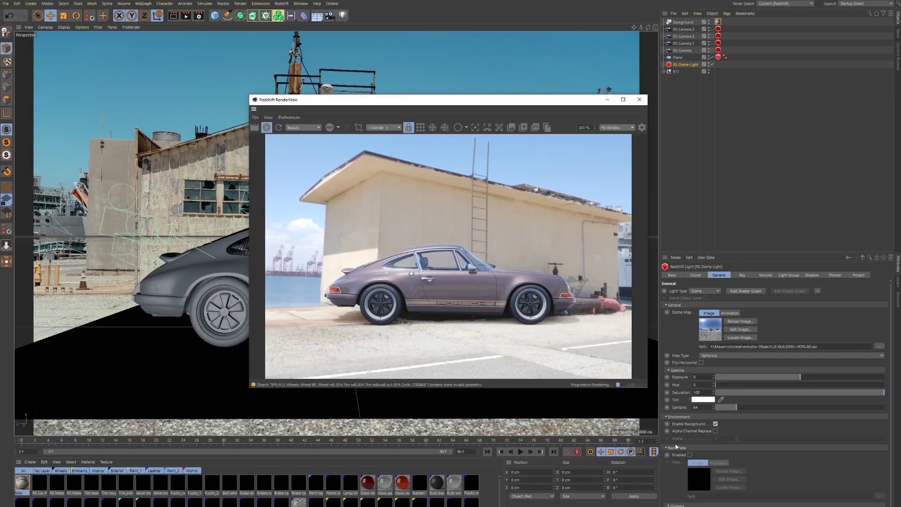
pyautogui.click(685, 66)
pyautogui.click(689, 455)
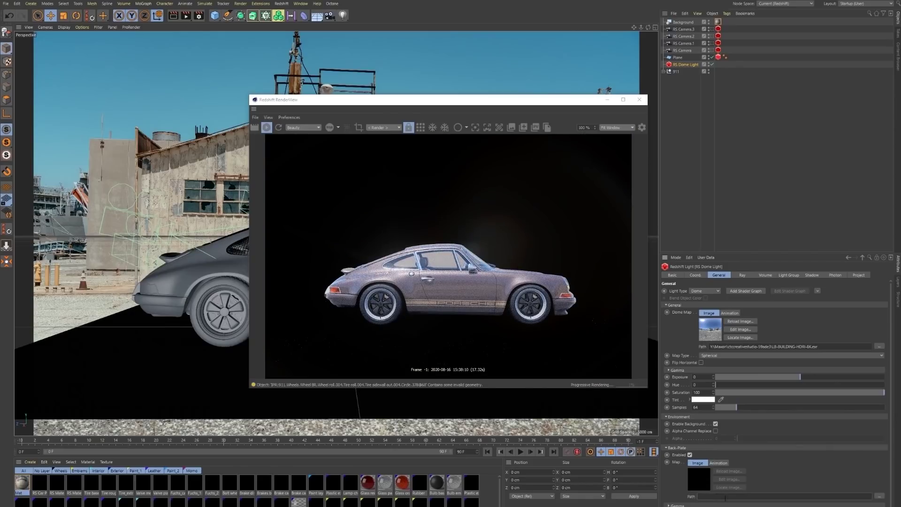
pyautogui.hotkey('ctrl', 'v')
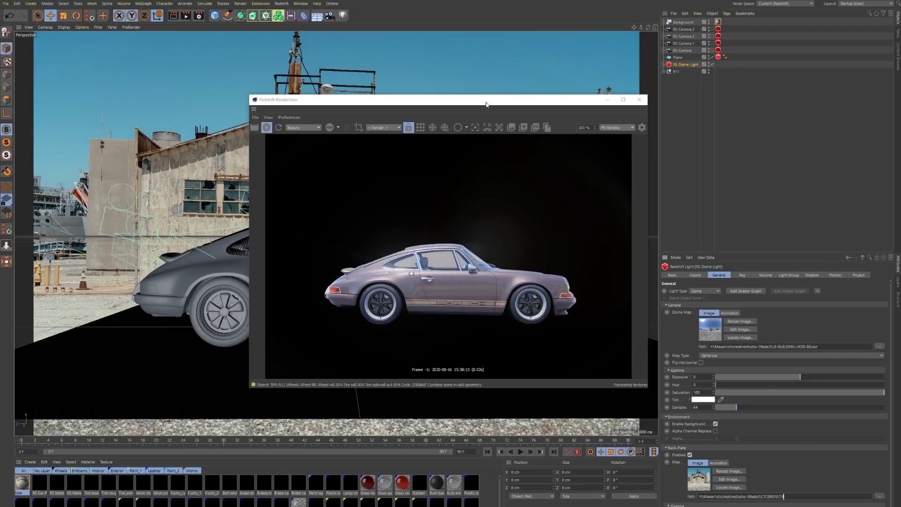
pyautogui.moveTo(485, 101); pyautogui.dragTo(464, 87)
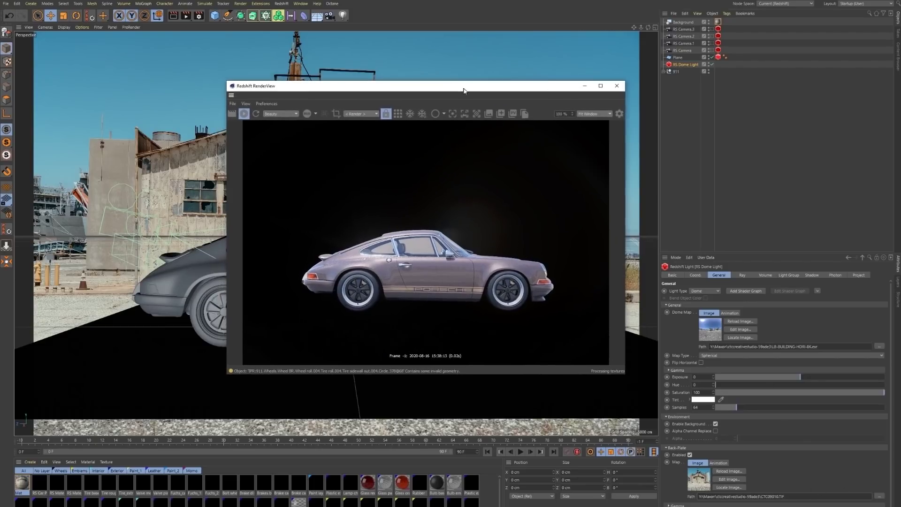
pyautogui.click(799, 495)
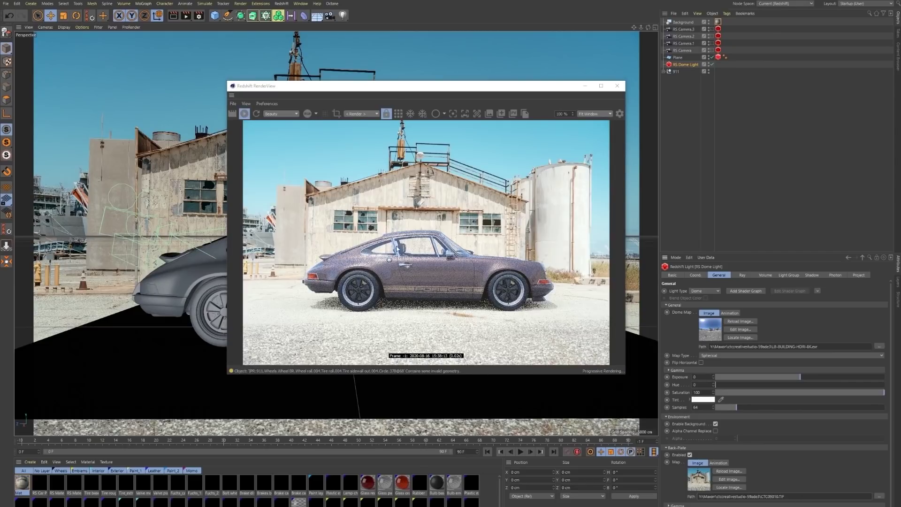
pyautogui.moveTo(431, 89); pyautogui.dragTo(446, 102)
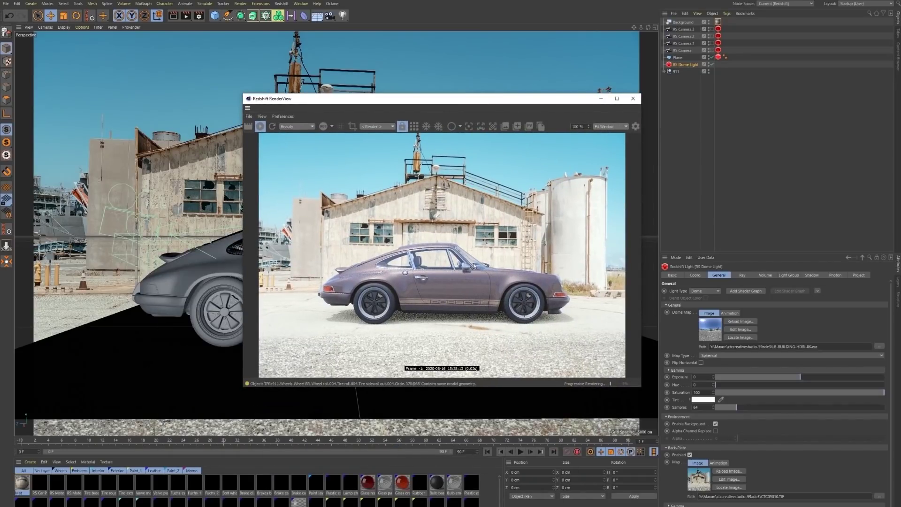
# Turn off the global Bloom and Photographic Exposure effects in the RenderView's display settings.
pyautogui.click(635, 126)
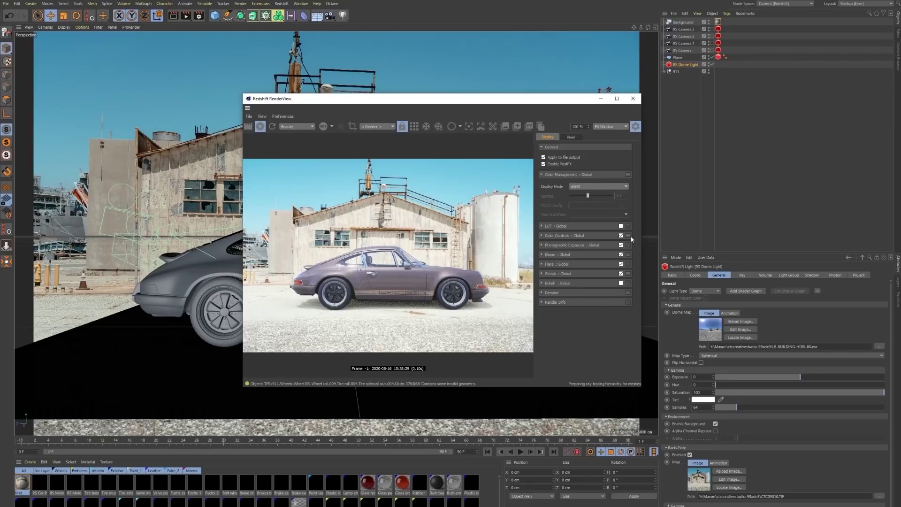
pyautogui.click(621, 254)
pyautogui.click(621, 245)
pyautogui.click(635, 126)
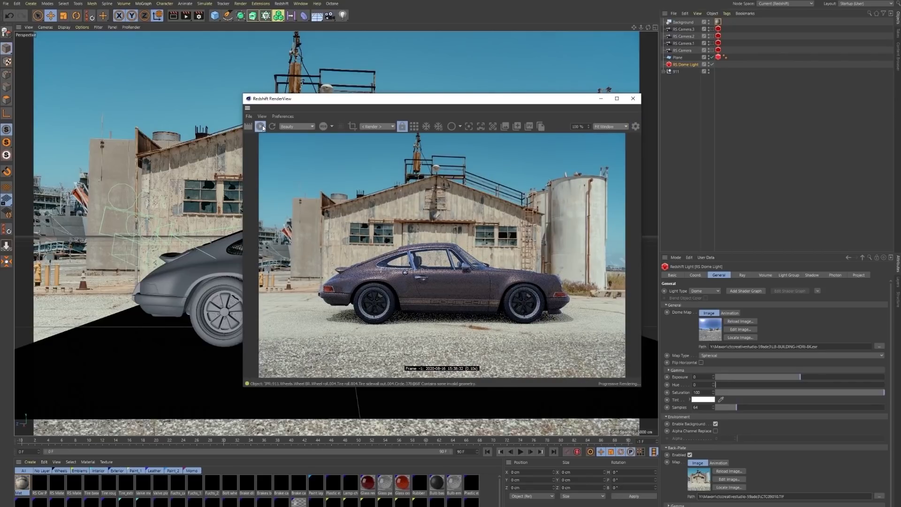
# Close the Redshift RenderView and delete the existing ground plane.
pyautogui.click(633, 98)
pyautogui.click(677, 57)
pyautogui.press('Delete')
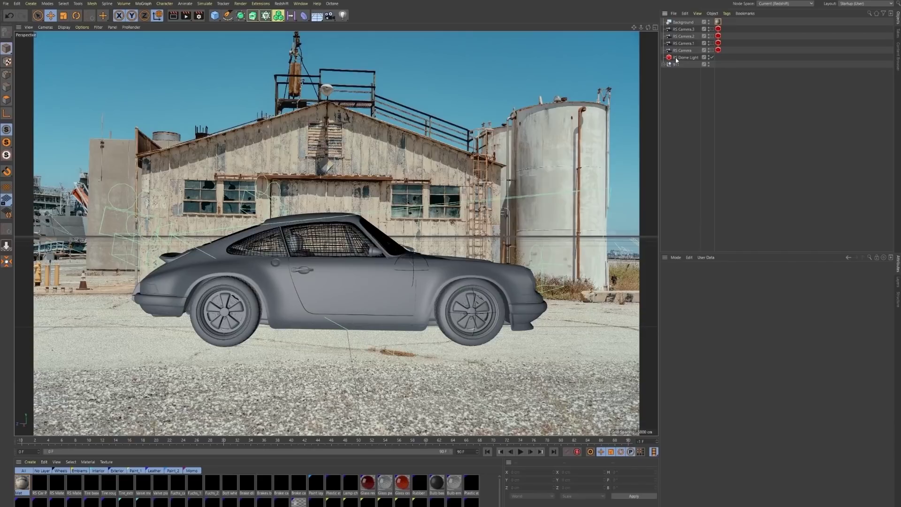
# Add a new plane beneath the car, scale it to about 542 cm square, and lower it to about -4.47 cm in Y.
pyautogui.click(214, 15)
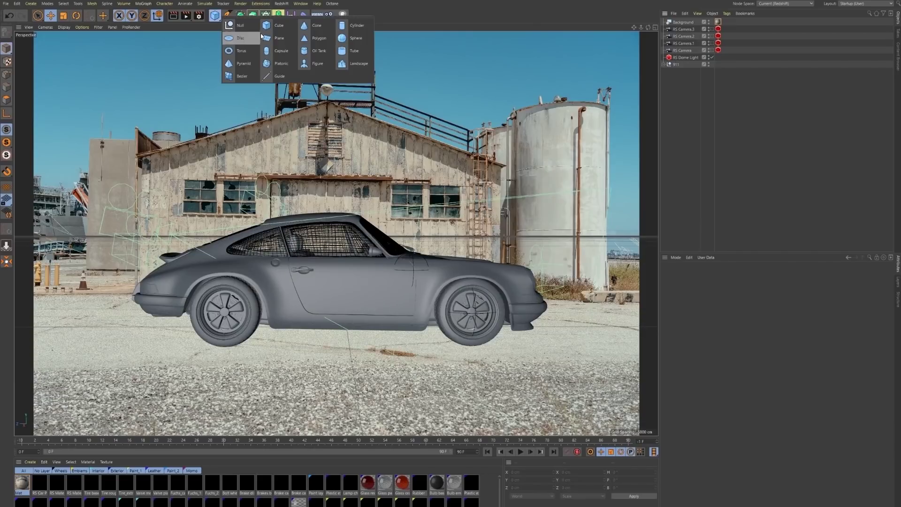
pyautogui.click(277, 38)
pyautogui.press('t')
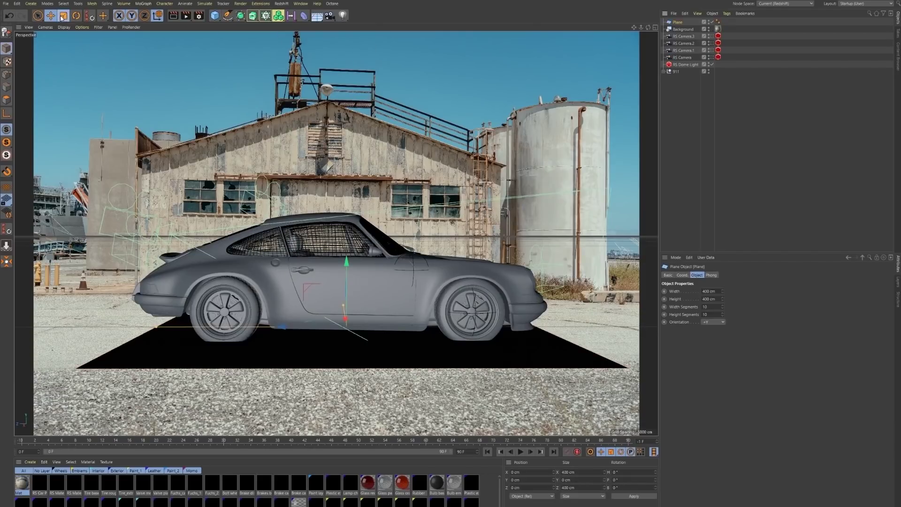
pyautogui.moveTo(369, 368); pyautogui.dragTo(193, 151)
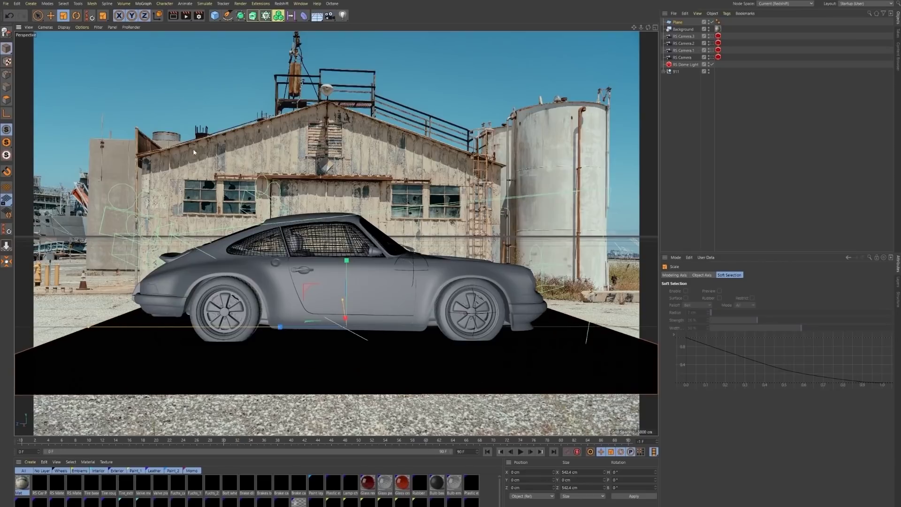
pyautogui.click(51, 15)
pyautogui.moveTo(347, 263); pyautogui.dragTo(340, 266)
# Reopen the Redshift RenderView and start a live preview of the car on the new plane.
pyautogui.click(282, 4)
pyautogui.click(310, 62)
pyautogui.moveTo(412, 58); pyautogui.dragTo(316, 74)
pyautogui.click(216, 96)
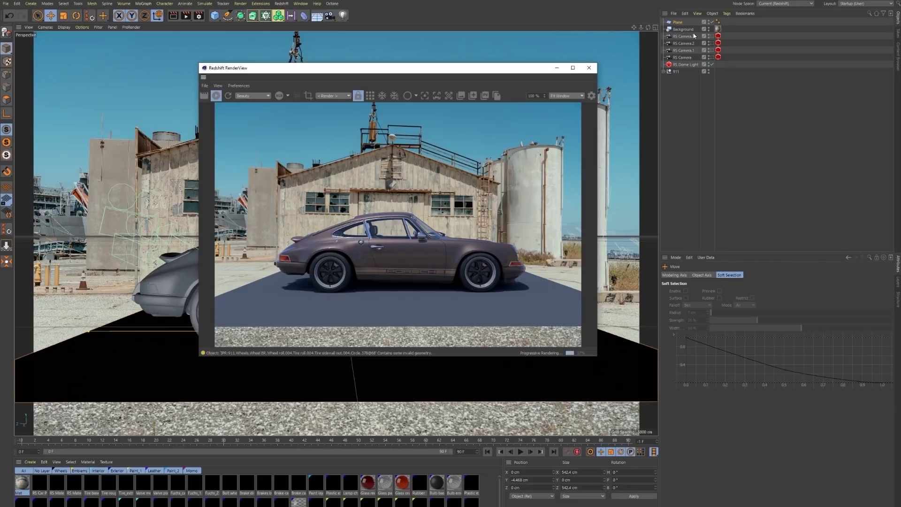
# Add a Redshift Object tag to the plane, override its matte settings, and enable both the matte and its shadow.
pyautogui.rightClick(682, 24)
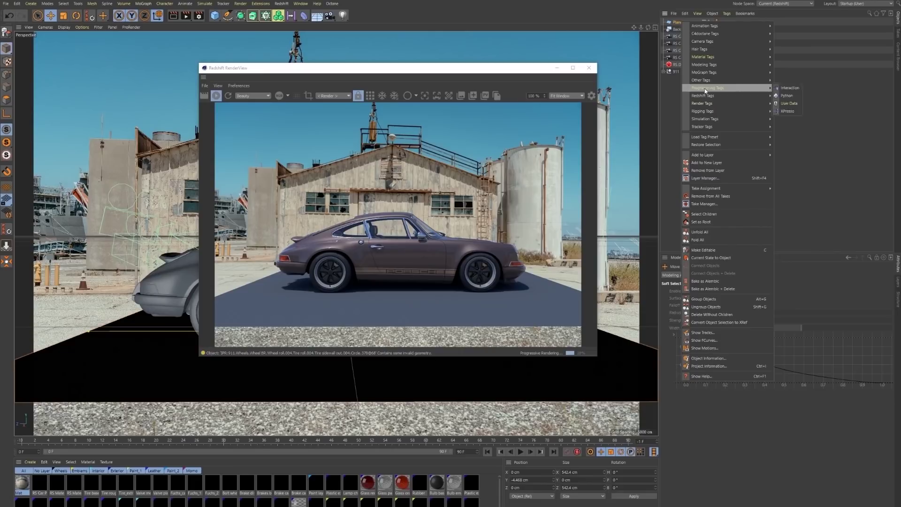
pyautogui.moveTo(718, 95)
pyautogui.click(793, 103)
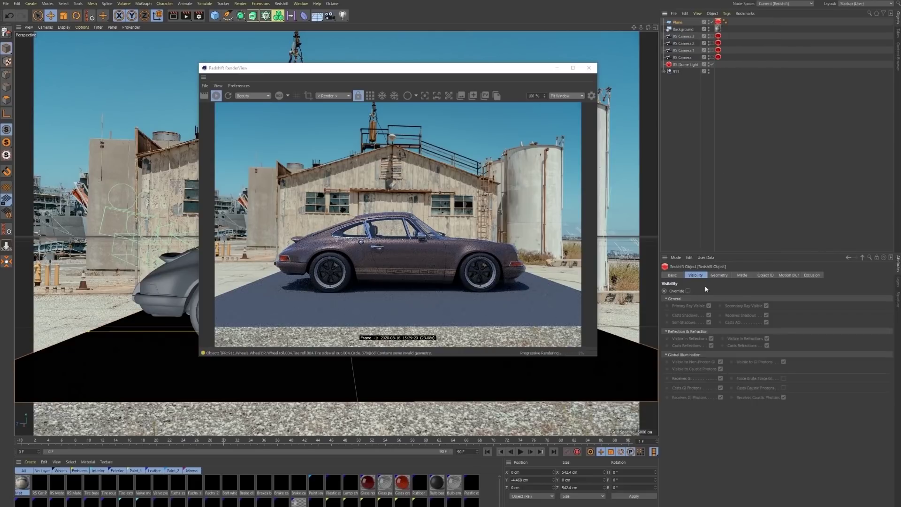
pyautogui.click(742, 276)
pyautogui.click(688, 291)
pyautogui.click(719, 306)
pyautogui.click(728, 381)
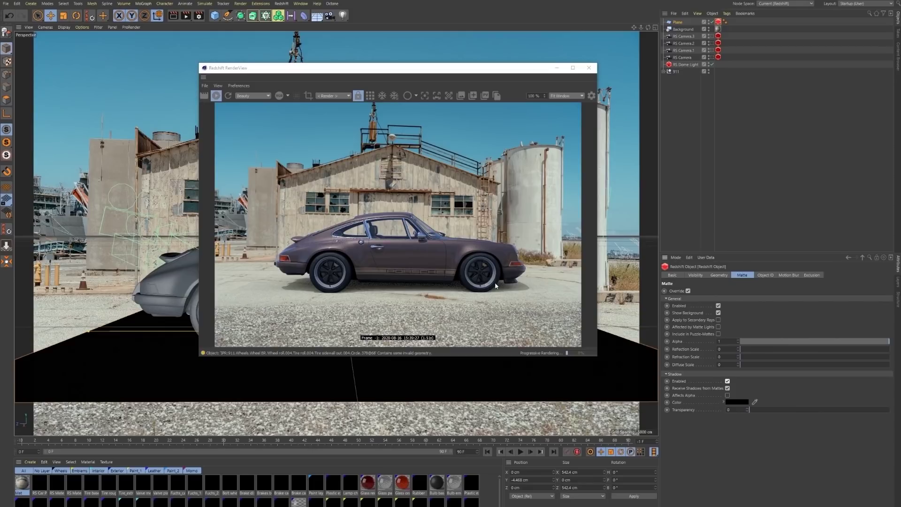
# Set the plane's matte shadow color to a dark muted blue with hue 218°, saturation 36% and value about 16%.
pyautogui.click(738, 403)
pyautogui.click(761, 399)
pyautogui.moveTo(731, 406); pyautogui.dragTo(714, 415)
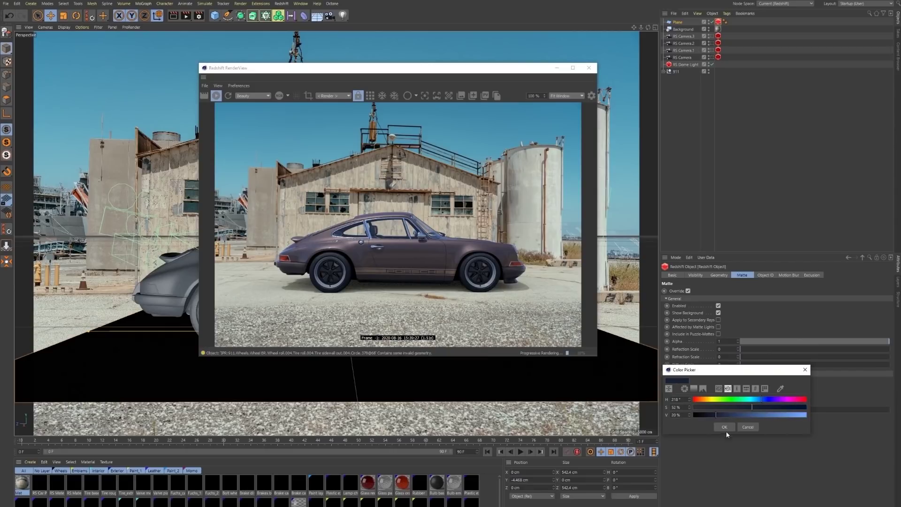
pyautogui.click(724, 428)
pyautogui.click(737, 402)
pyautogui.moveTo(716, 414); pyautogui.dragTo(711, 414)
pyautogui.click(734, 407)
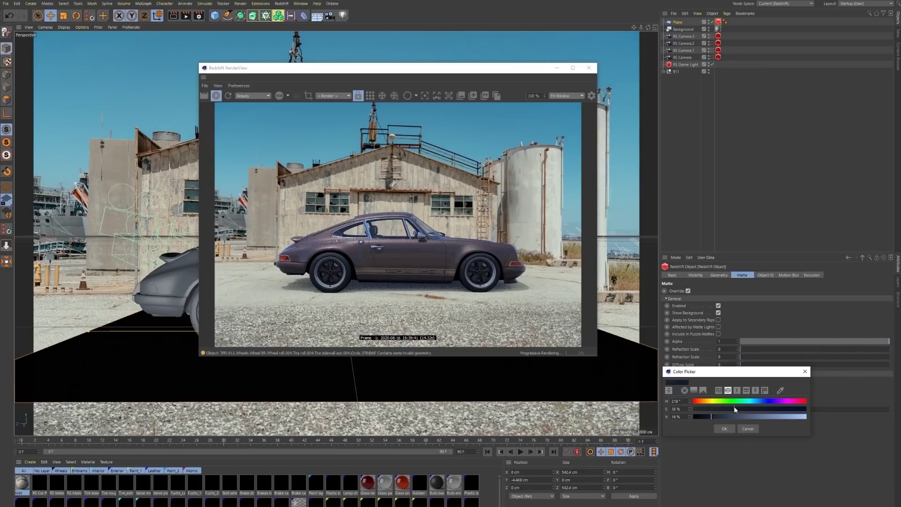
pyautogui.click(724, 429)
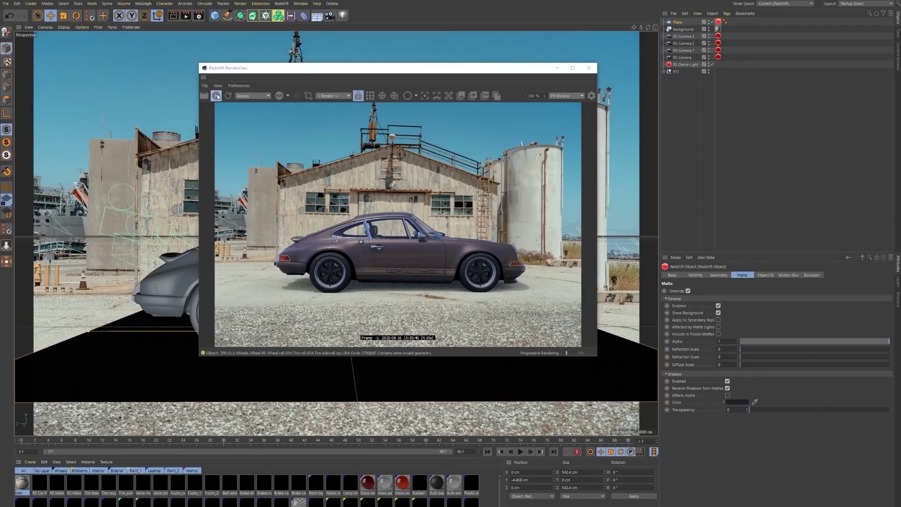
# Close the Redshift RenderView and add a standard Redshift camera to the scene.
pyautogui.click(588, 68)
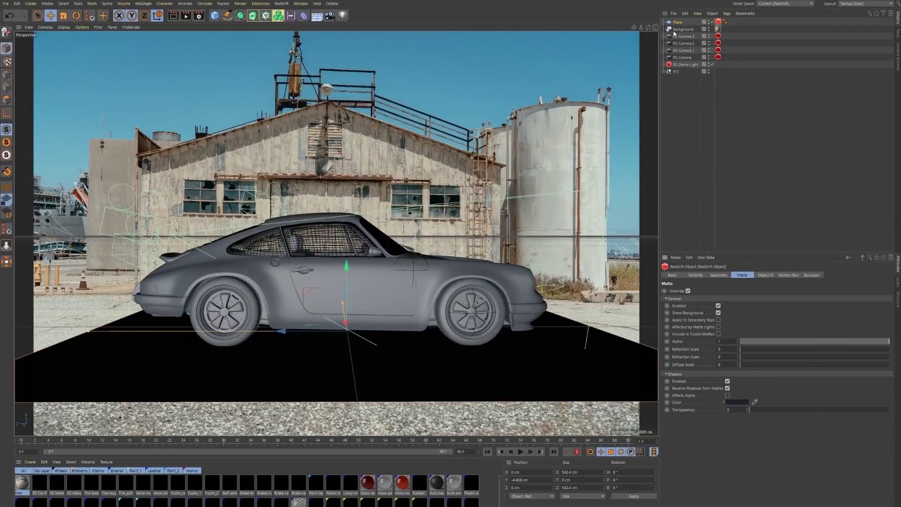
pyautogui.click(676, 23)
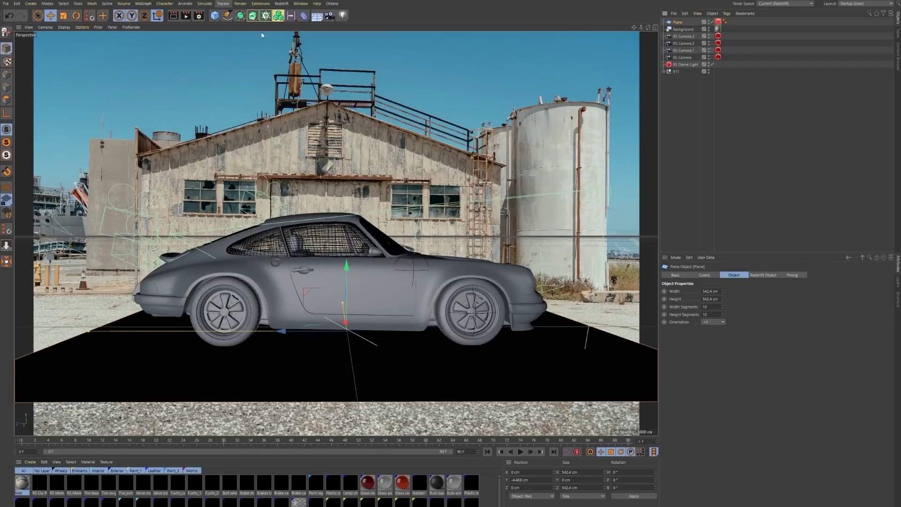
pyautogui.click(281, 3)
pyautogui.moveTo(299, 30)
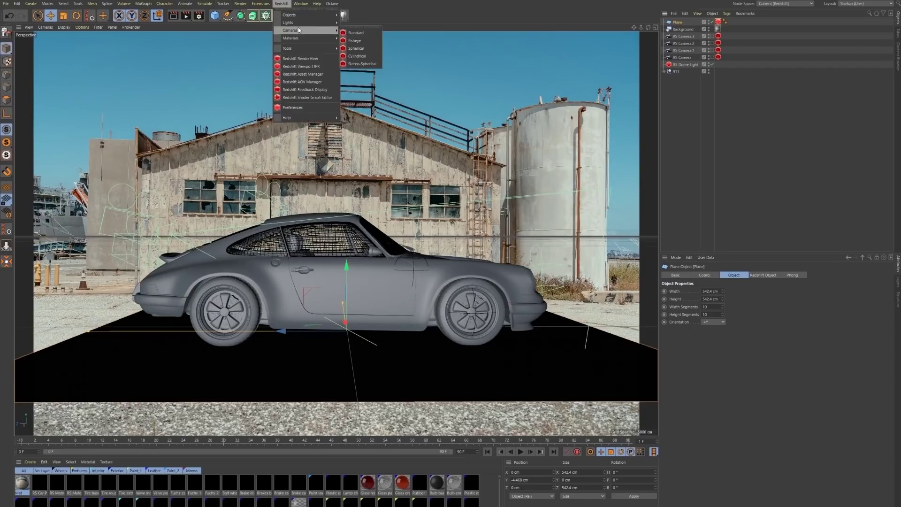
pyautogui.click(355, 33)
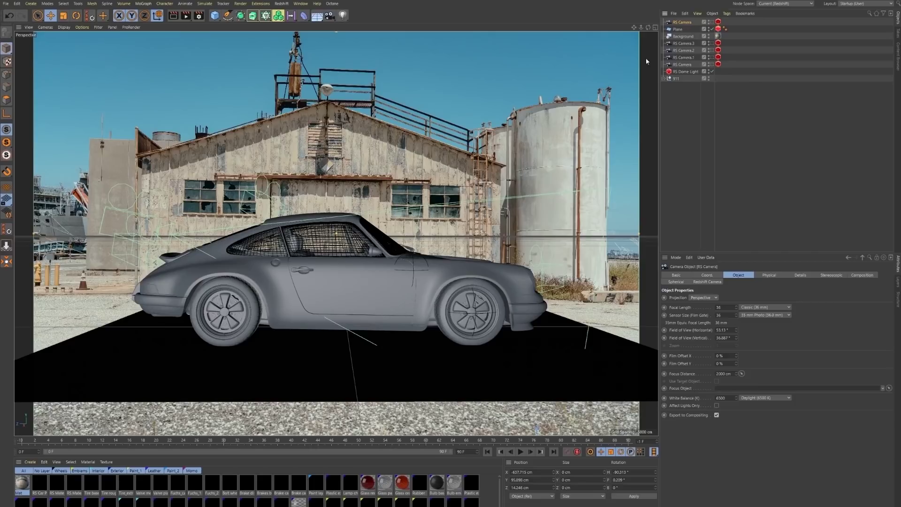
# Look up the lens focal length in the background photo's file properties and set the new camera's focal length to 35 mm.
pyautogui.moveTo(900, 226); pyautogui.dragTo(373, 179)
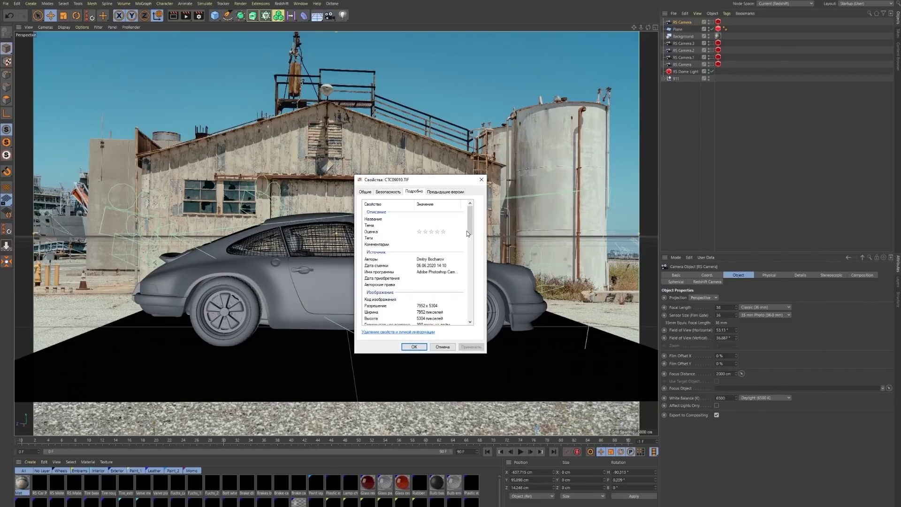
pyautogui.moveTo(469, 216); pyautogui.dragTo(470, 252)
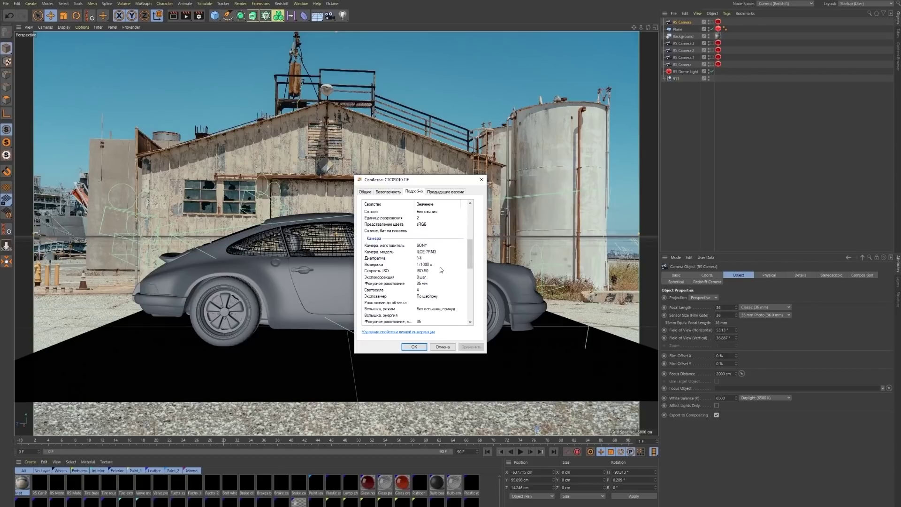
pyautogui.scroll(-1, 427, 259)
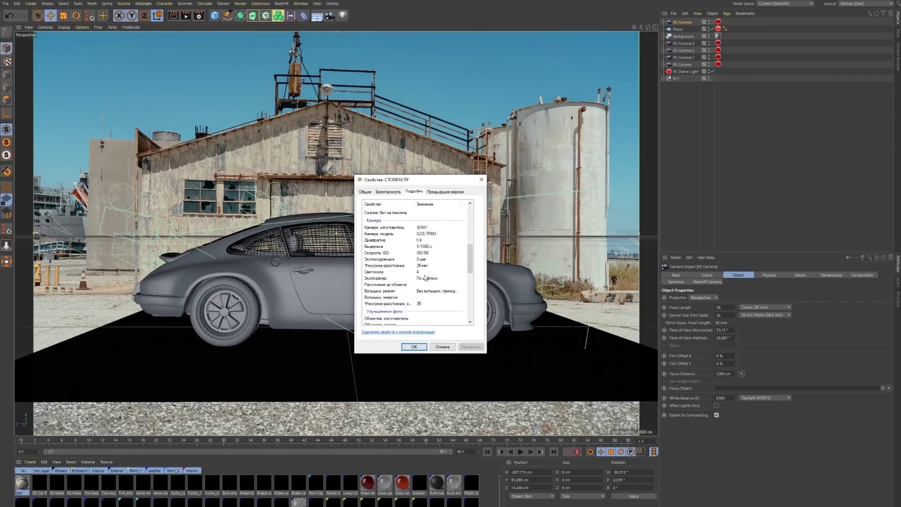
pyautogui.click(426, 266)
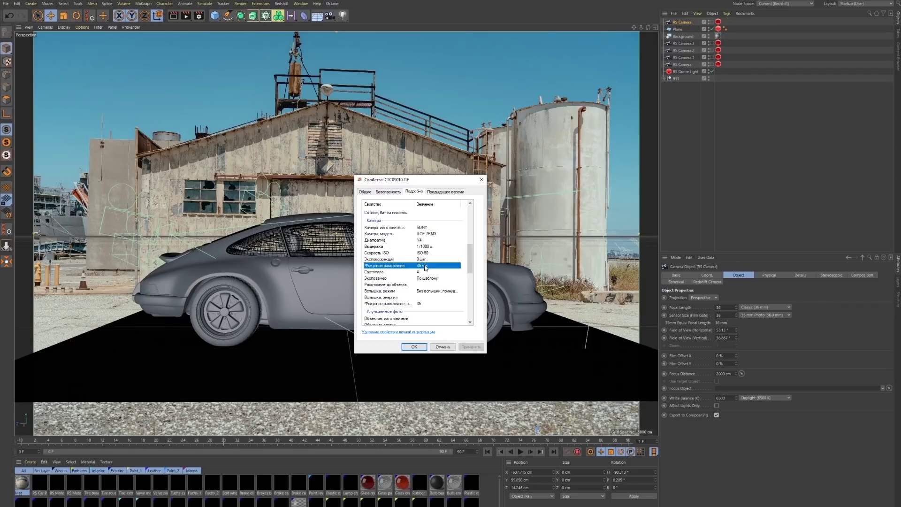
pyautogui.click(443, 347)
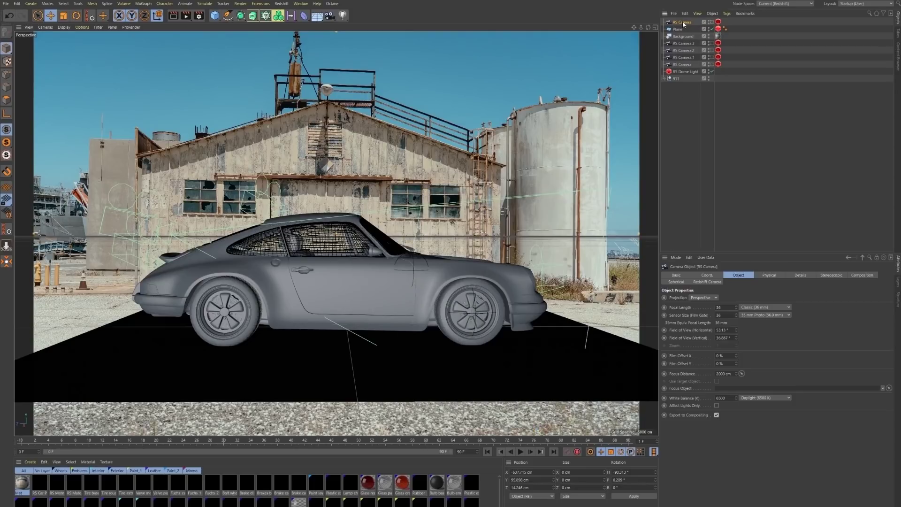
pyautogui.doubleClick(726, 307)
pyautogui.write('35')
pyautogui.press('Return')
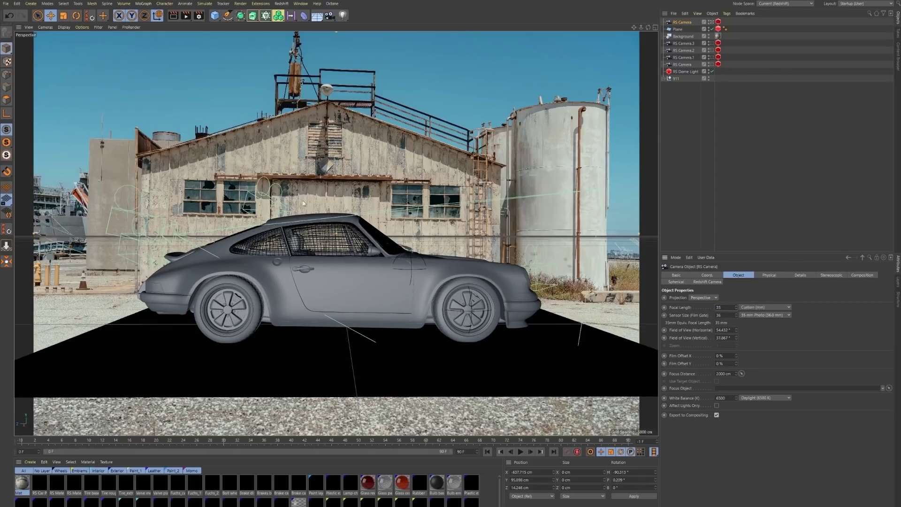
# Disable the ground plane and reframe the camera so the car appears smaller and stands in the left half of the photo.
pyautogui.click(712, 29)
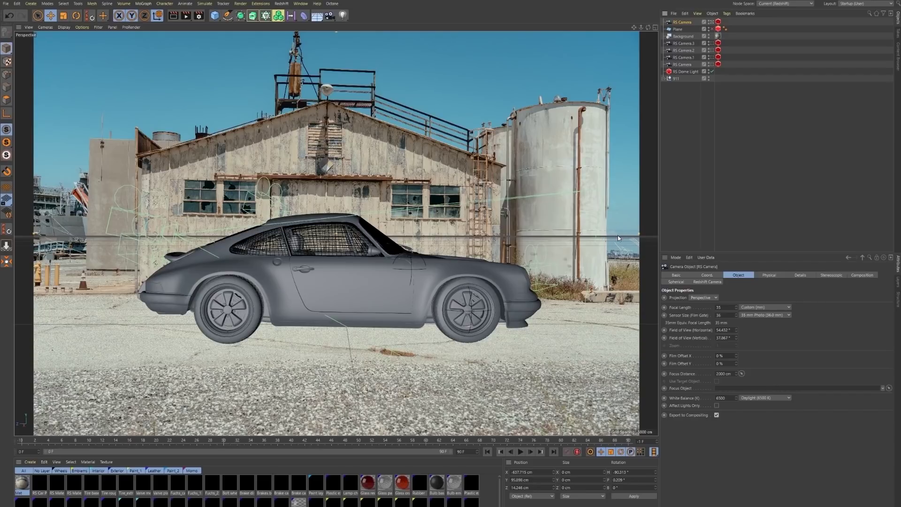
pyautogui.keyDown('alt'); pyautogui.moveTo(393, 286); pyautogui.dragTo(390, 287); pyautogui.keyUp('alt')
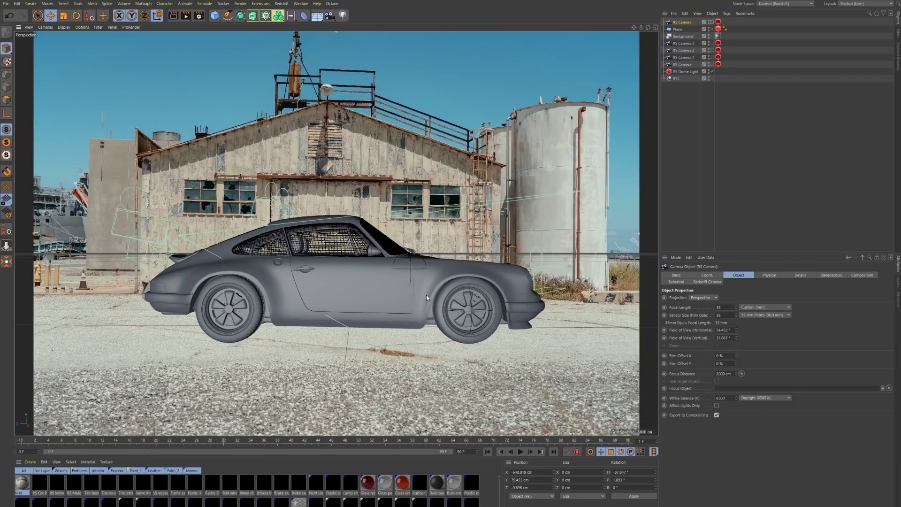
pyautogui.keyDown('alt'); pyautogui.moveTo(387, 288); pyautogui.dragTo(411, 285, button='middle'); pyautogui.keyUp('alt')
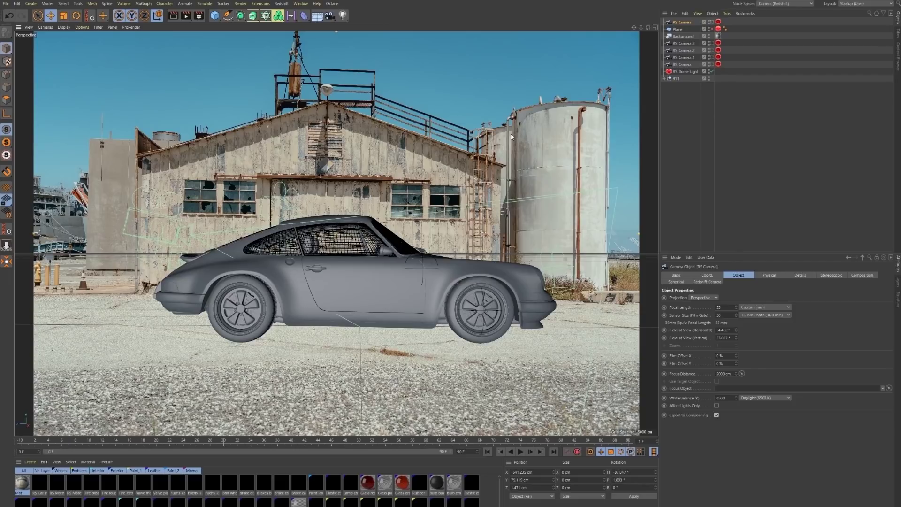
pyautogui.scroll(-5, 382, 269)
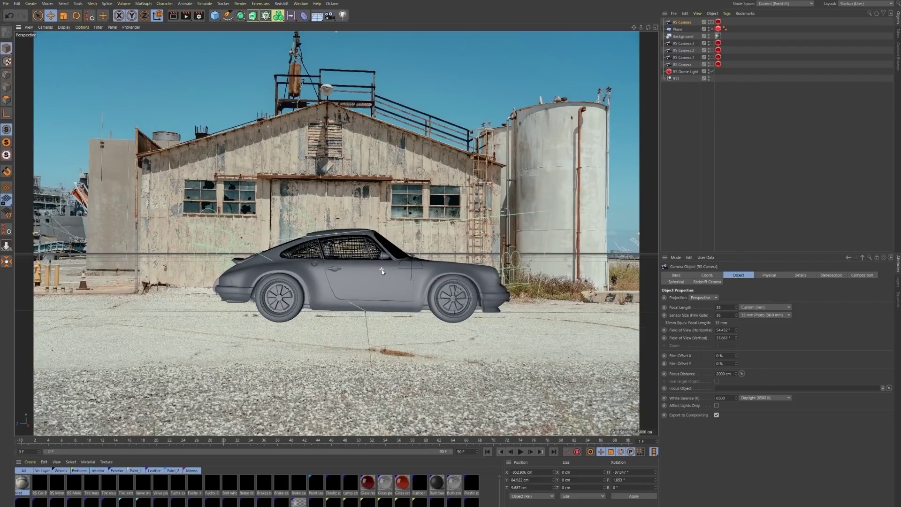
pyautogui.scroll(2, 381, 269)
pyautogui.keyDown('alt'); pyautogui.moveTo(363, 296); pyautogui.dragTo(235, 296, button='middle'); pyautogui.keyUp('alt')
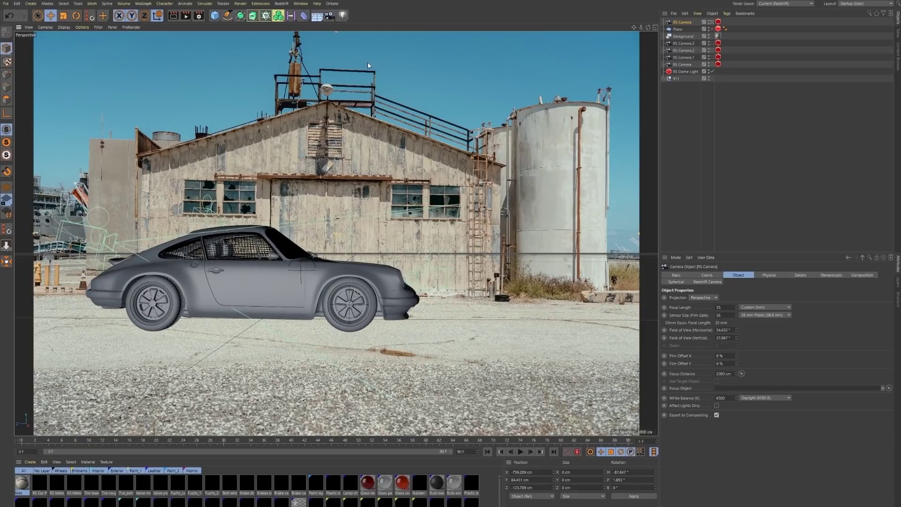
# Reopen the Redshift RenderView for a live preview of the new framing and re-enable the ground plane.
pyautogui.click(282, 4)
pyautogui.click(289, 60)
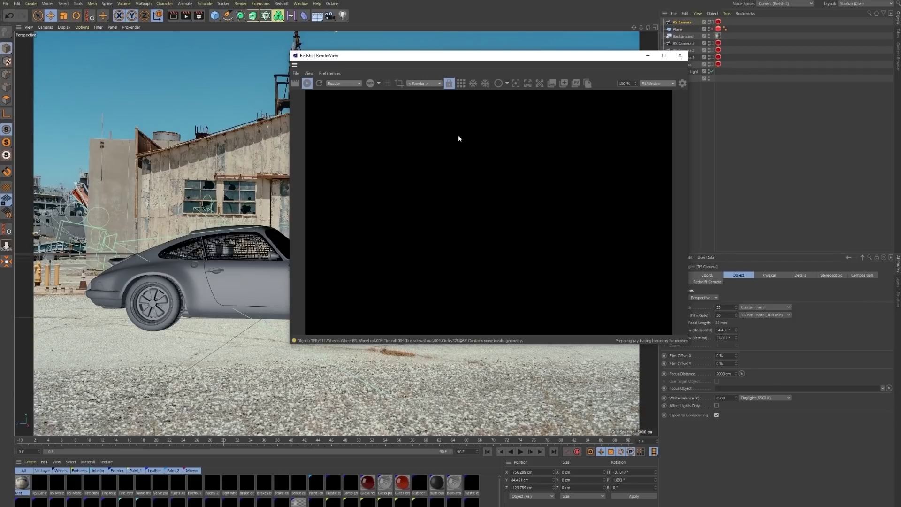
pyautogui.moveTo(515, 59); pyautogui.dragTo(601, 158)
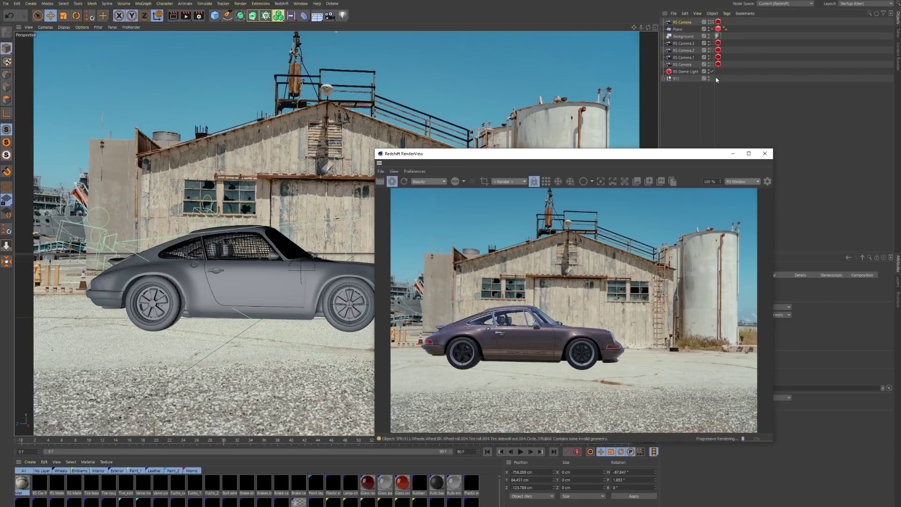
pyautogui.click(709, 29)
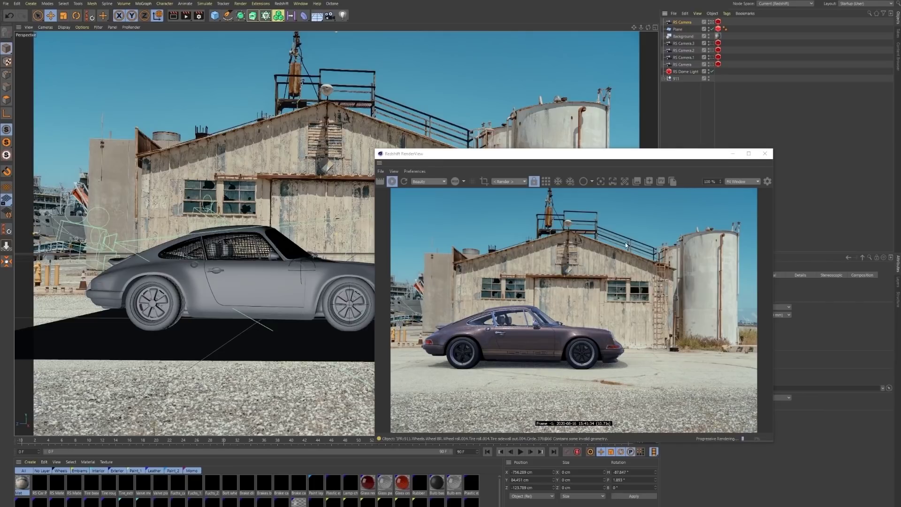
pyautogui.moveTo(568, 156); pyautogui.dragTo(392, 143)
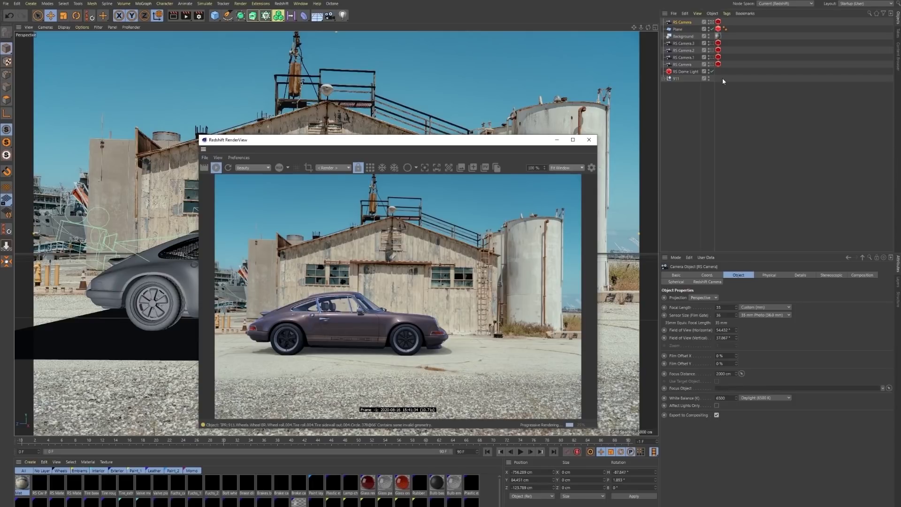
# Disable the dome light's back-plate and try heading rotations of 45°, 90° and 135° on the light.
pyautogui.click(687, 65)
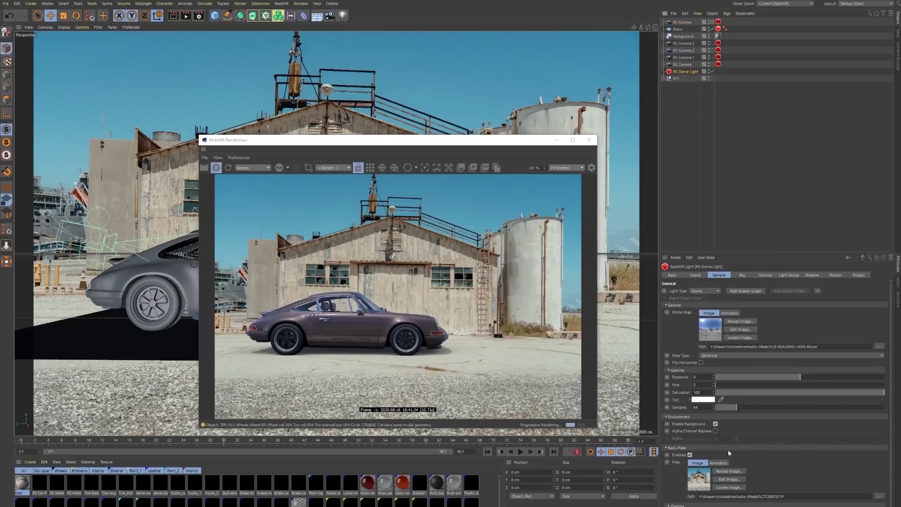
pyautogui.click(690, 455)
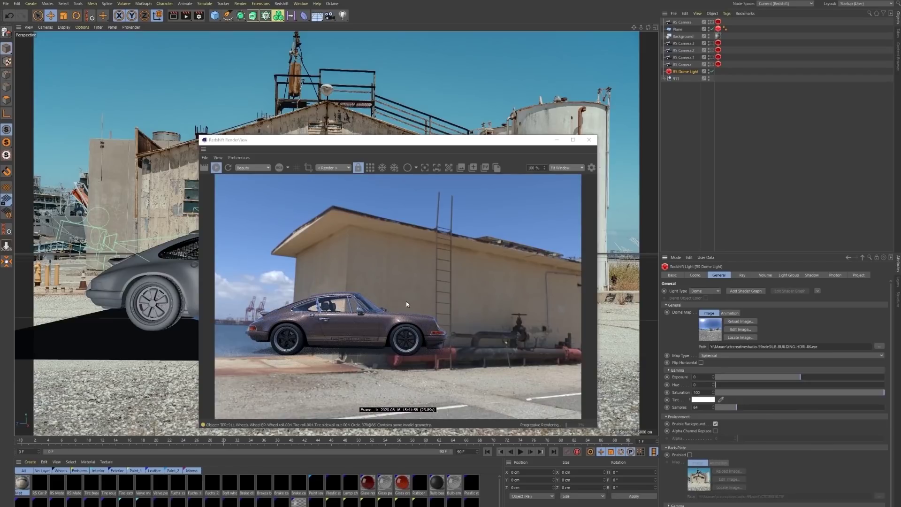
pyautogui.click(696, 276)
pyautogui.doubleClick(777, 291)
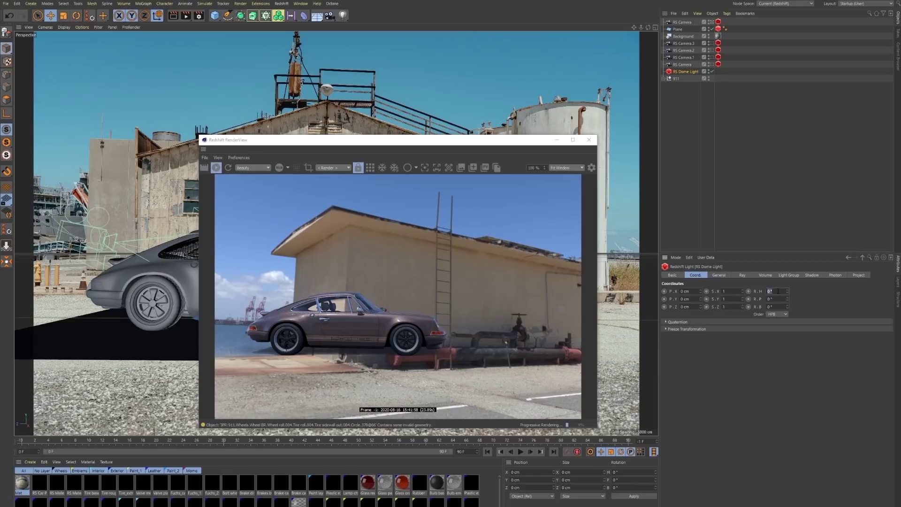
pyautogui.write('45')
pyautogui.press('Return')
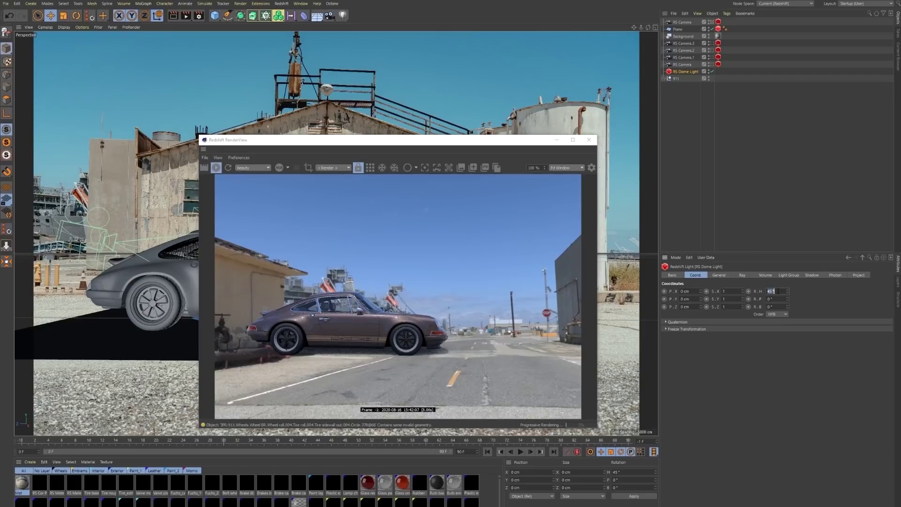
pyautogui.write('90')
pyautogui.press('Return')
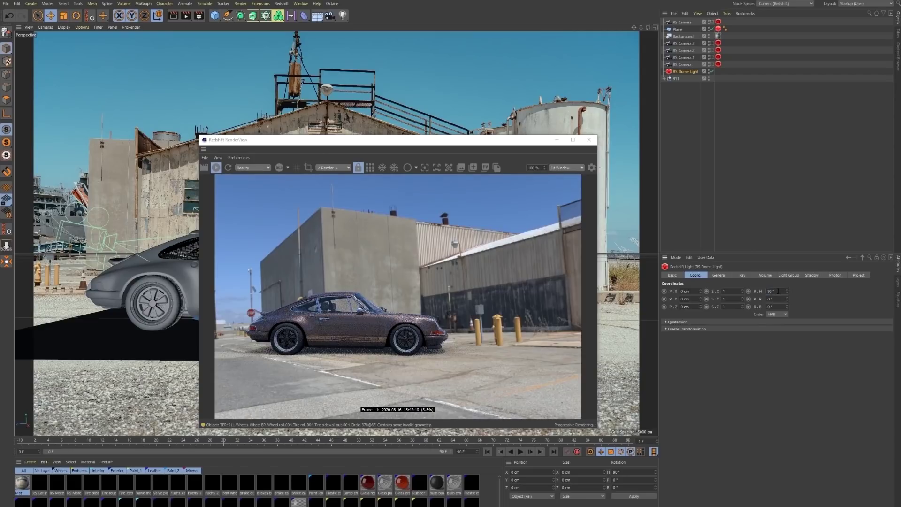
pyautogui.doubleClick(777, 291)
pyautogui.write('135')
pyautogui.press('Return')
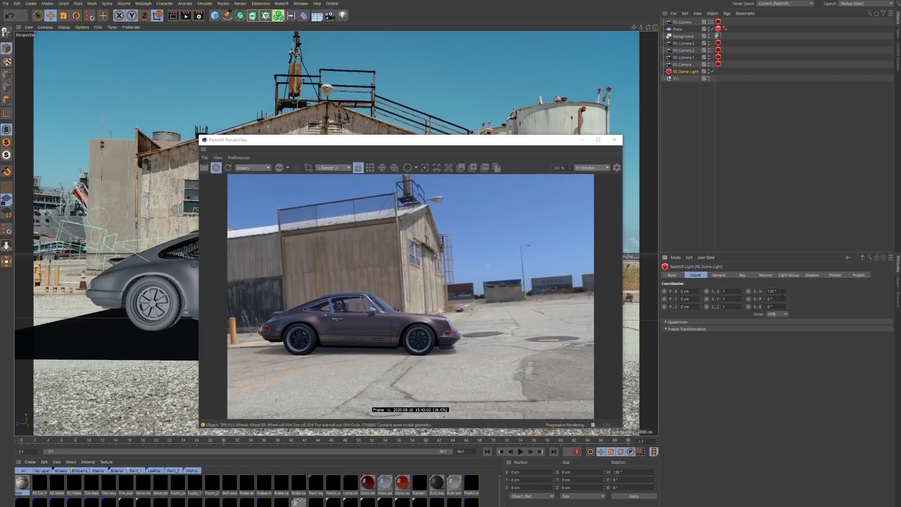
# Set the dome light's heading rotation to 100° and enable its back-plate.
pyautogui.doubleClick(779, 292)
pyautogui.write('100')
pyautogui.press('Return')
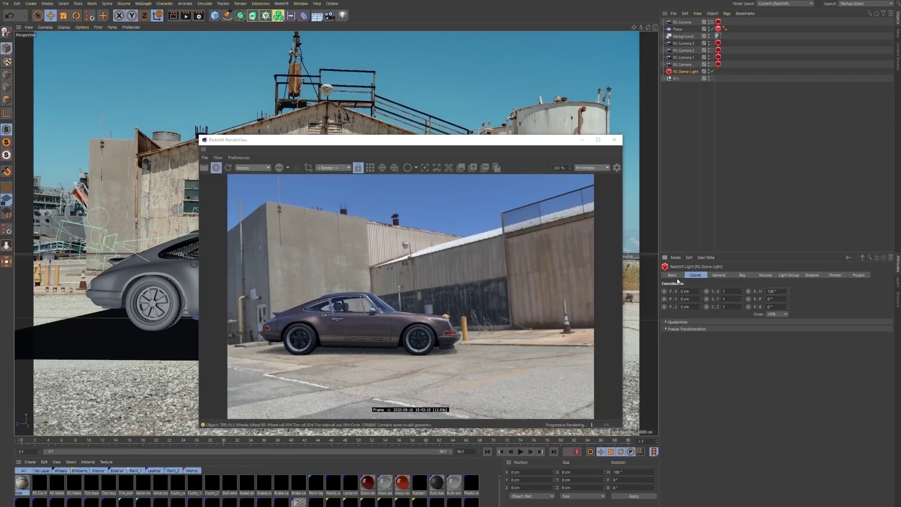
pyautogui.click(720, 275)
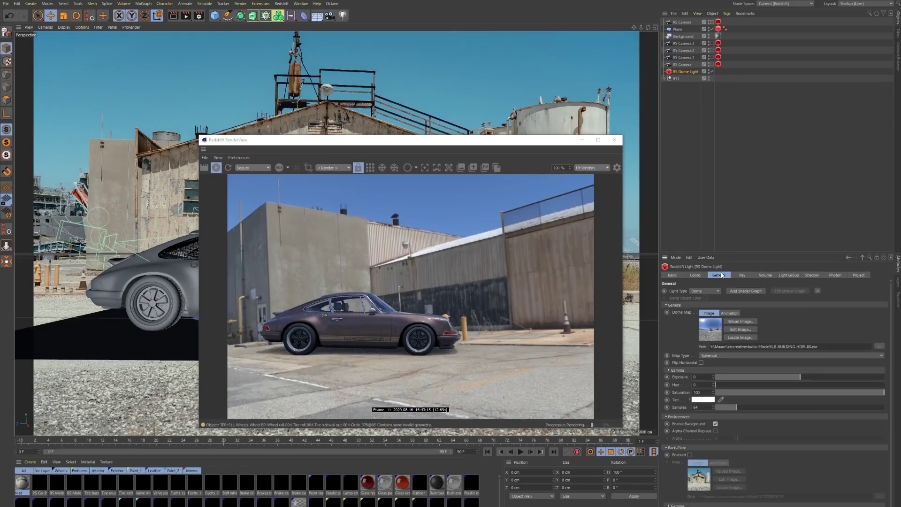
pyautogui.click(689, 454)
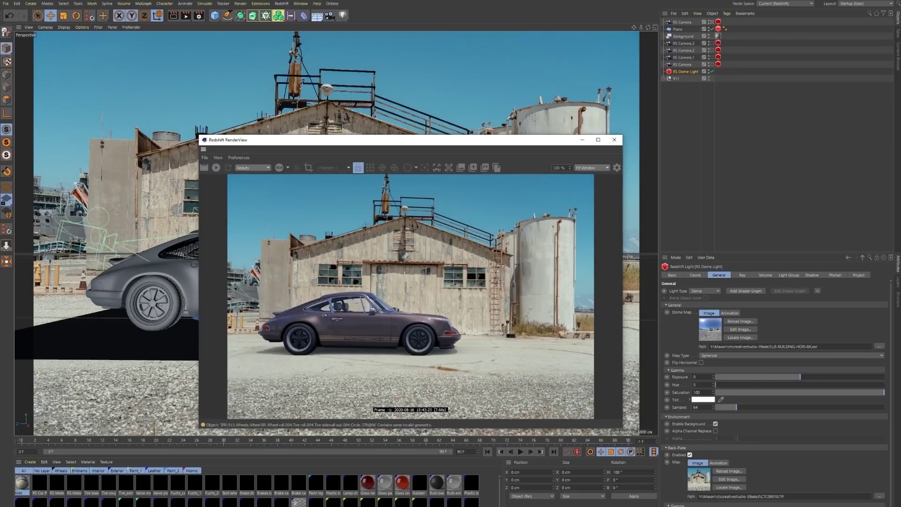
# Open the Redshift AOV Manager from the render settings and add Global Illumination and Diffuse Lighting AOVs.
pyautogui.hotkey('ctrl', 'b')
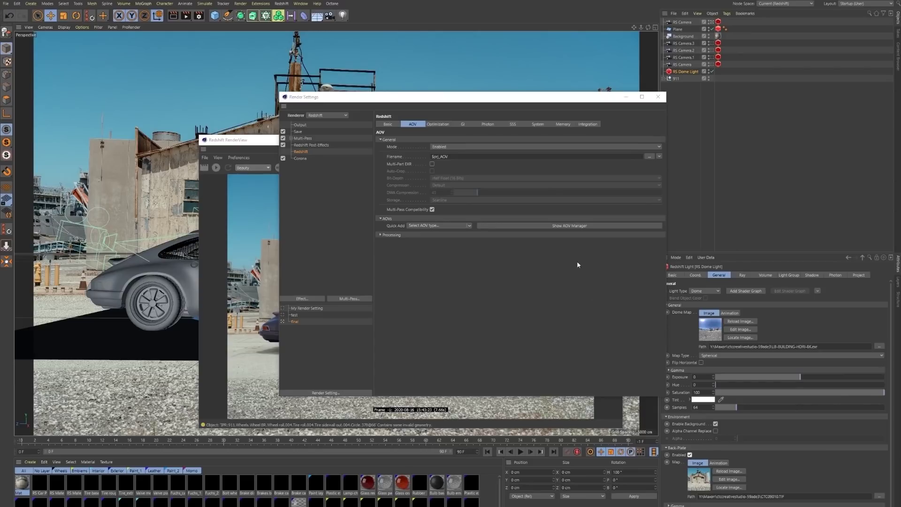
pyautogui.click(565, 226)
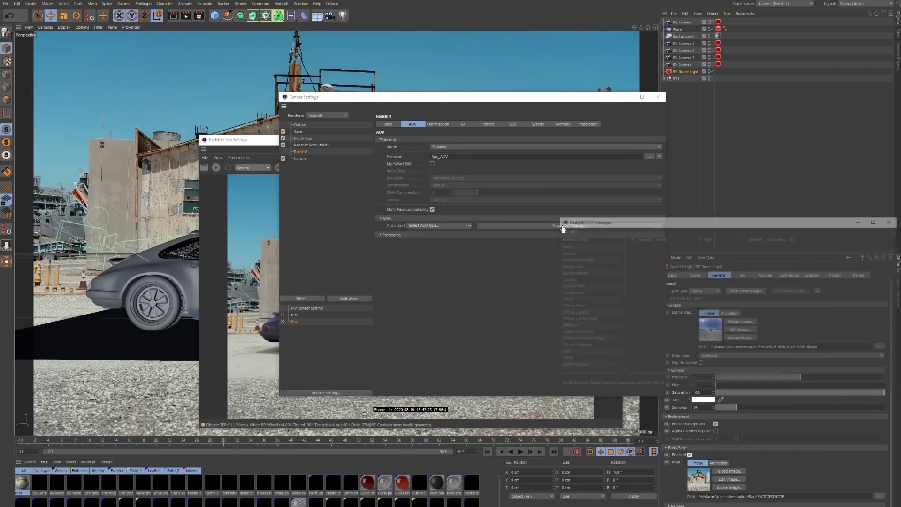
pyautogui.doubleClick(582, 335)
pyautogui.moveTo(720, 226); pyautogui.dragTo(547, 261)
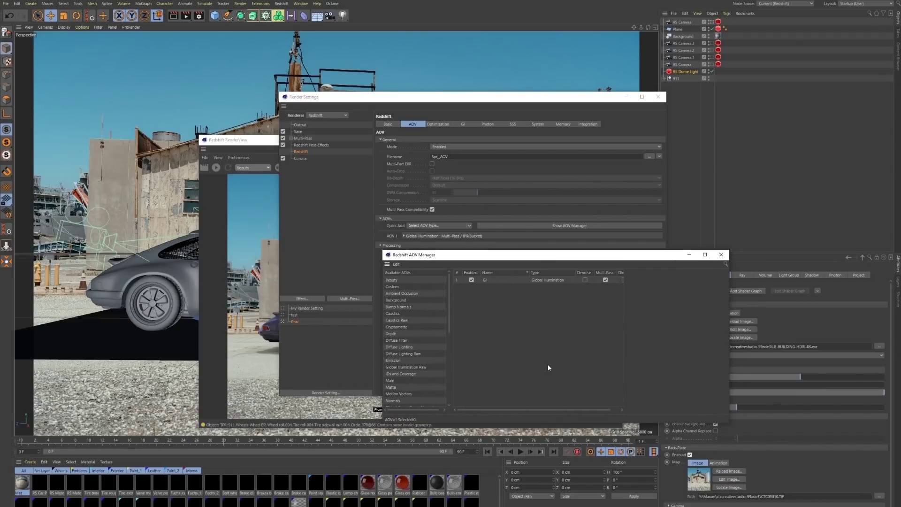
pyautogui.doubleClick(399, 347)
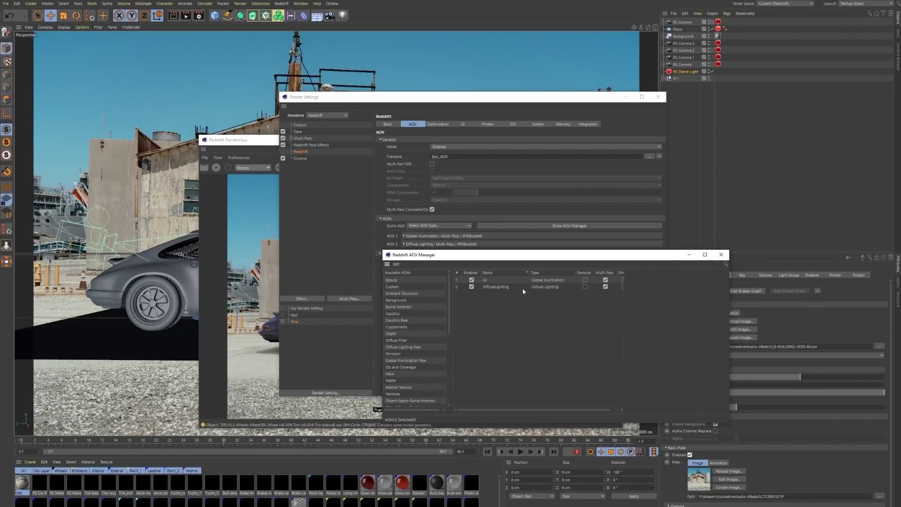
# Add Reflections, Refractions and Specular Lighting AOVs and close the AOV Manager.
pyautogui.scroll(-2, 415, 362)
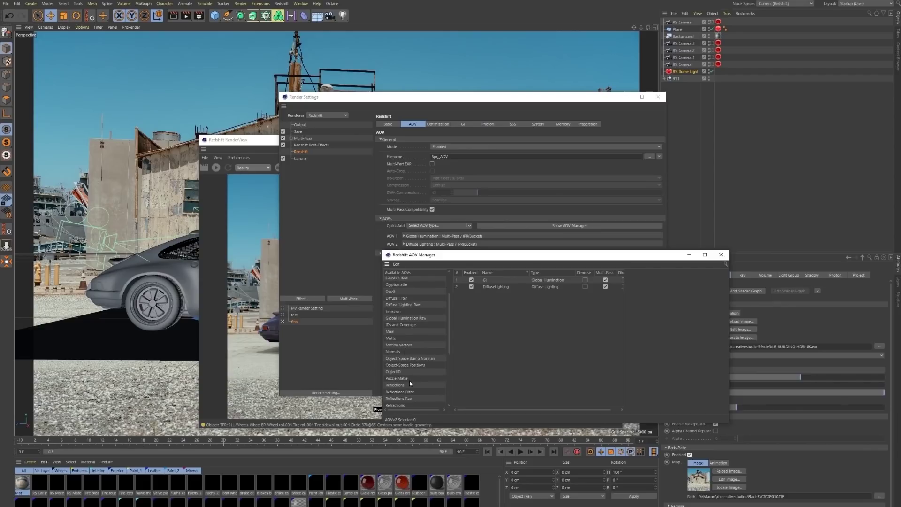
pyautogui.doubleClick(396, 385)
pyautogui.scroll(-2, 394, 386)
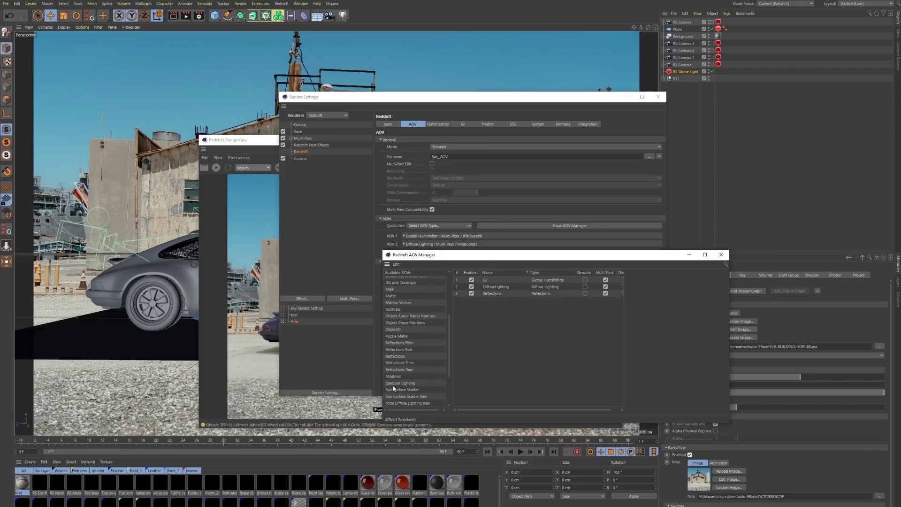
pyautogui.doubleClick(396, 356)
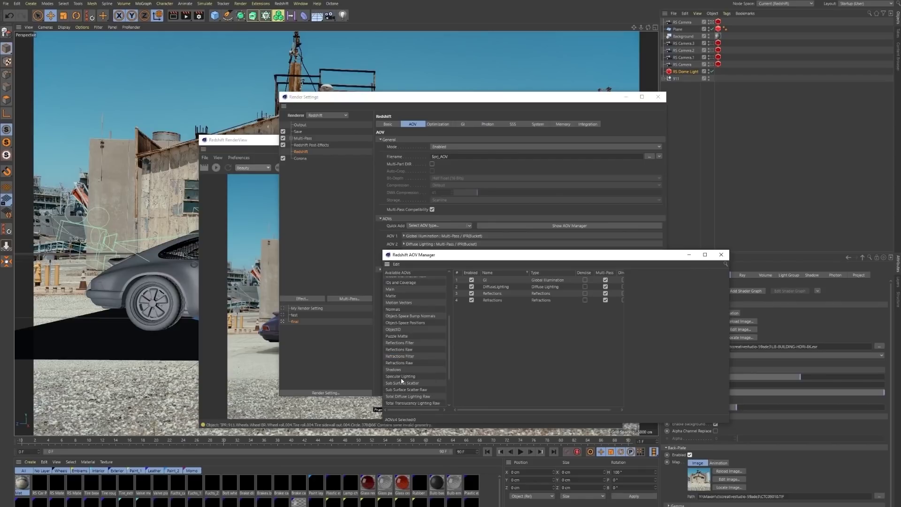
pyautogui.doubleClick(401, 376)
pyautogui.click(721, 254)
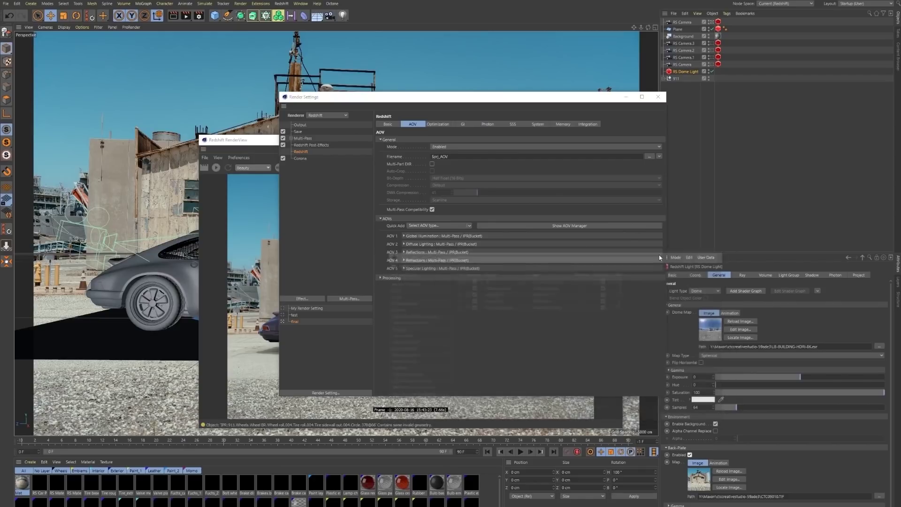
# Restart the live render and examine the GI, Diffuse Lighting, Refractions, Reflections and Specular Lighting passes before returning to Beauty.
pyautogui.moveTo(471, 105); pyautogui.dragTo(569, 108)
pyautogui.click(252, 176)
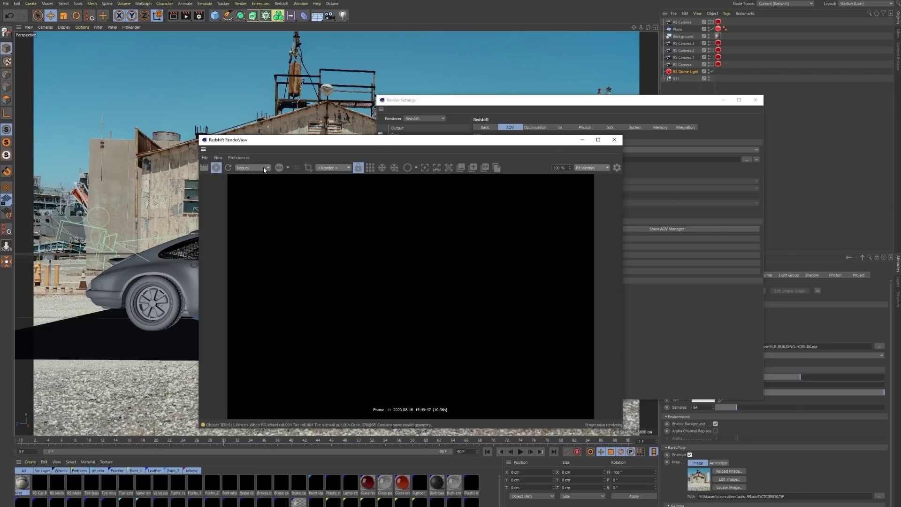
pyautogui.click(265, 169)
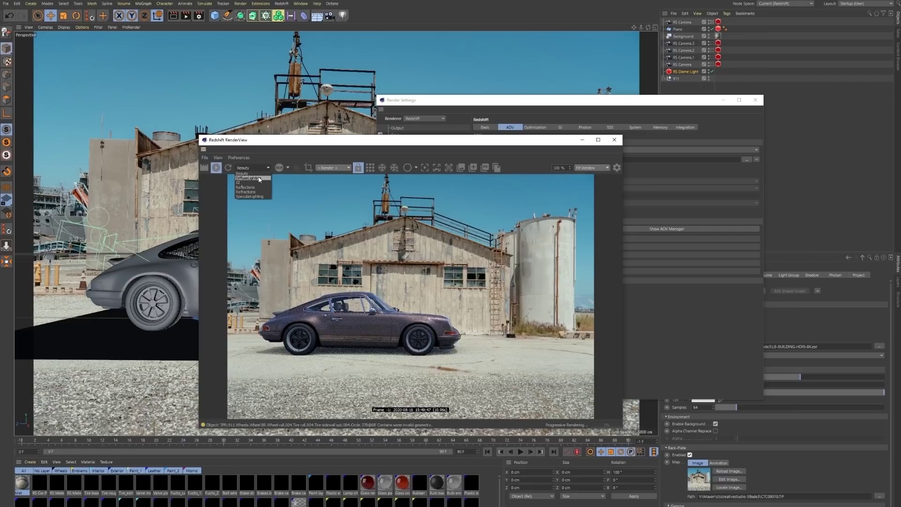
pyautogui.click(253, 183)
pyautogui.click(262, 167)
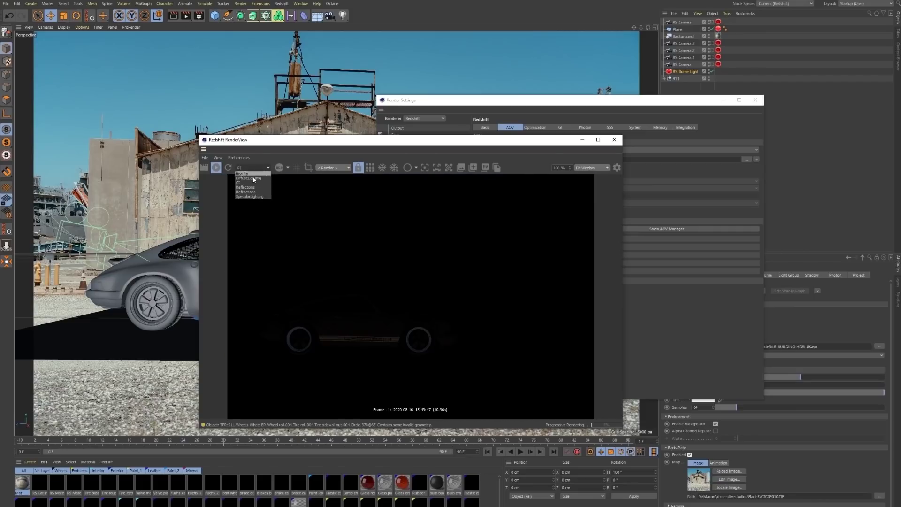
pyautogui.click(248, 178)
pyautogui.click(256, 169)
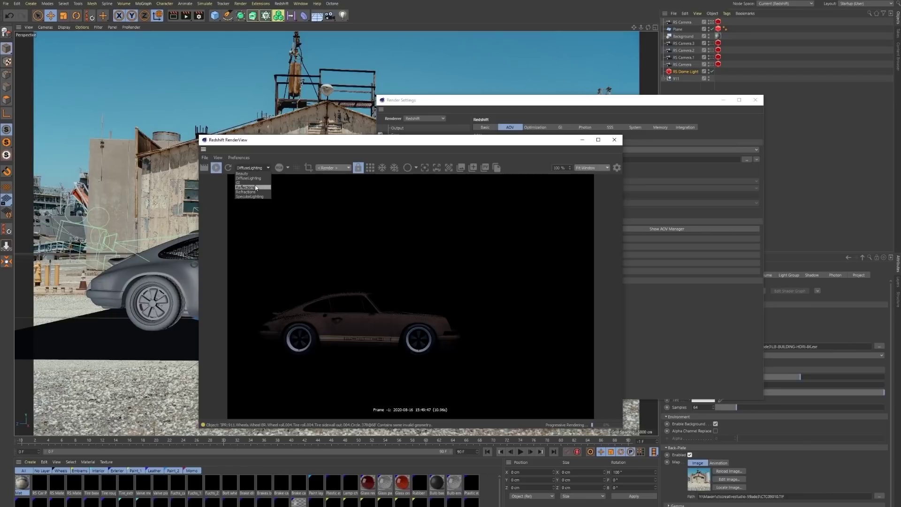
pyautogui.click(261, 167)
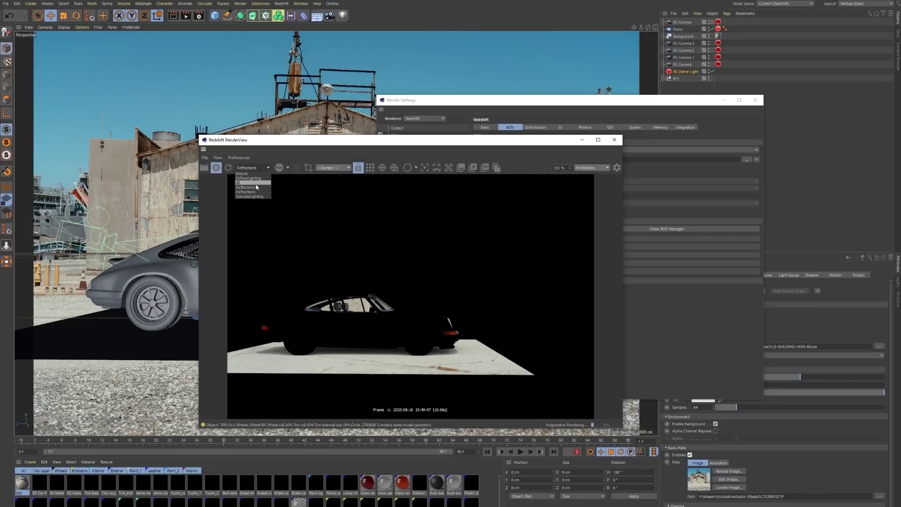
pyautogui.click(253, 186)
pyautogui.click(262, 168)
pyautogui.click(253, 196)
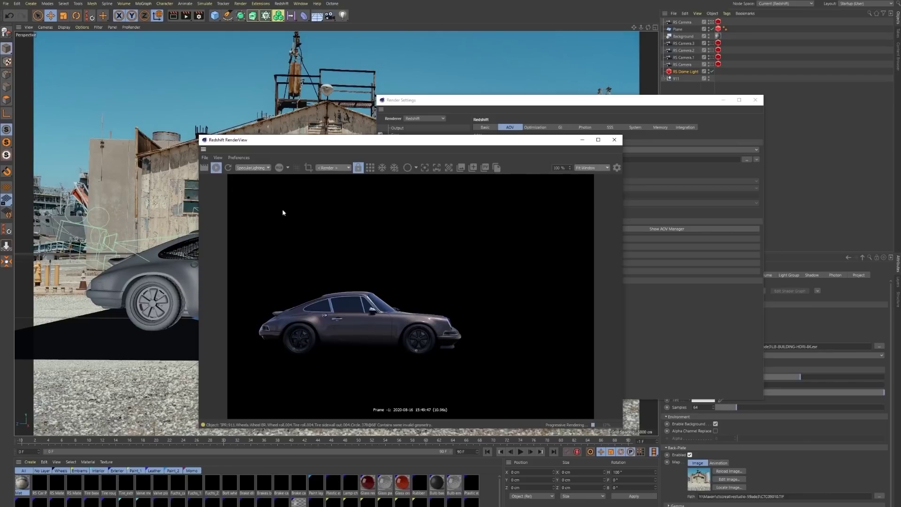
pyautogui.click(253, 167)
pyautogui.click(248, 176)
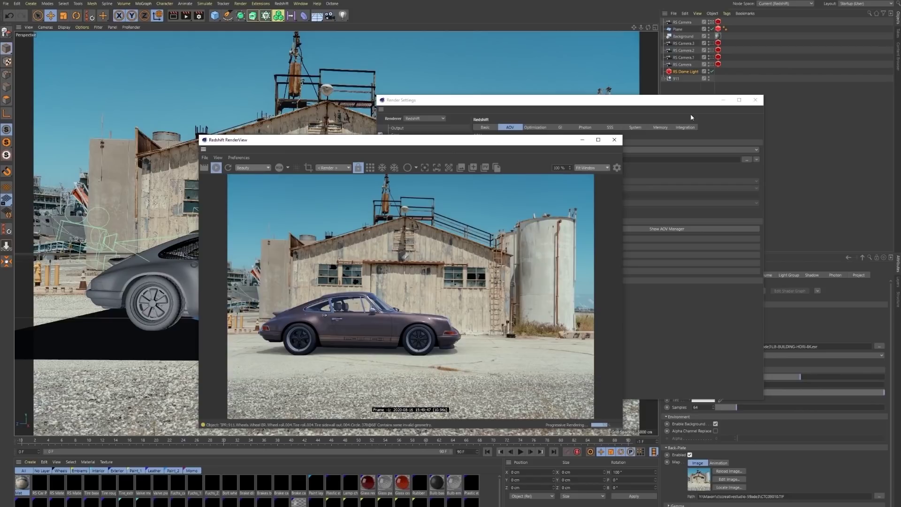
# Close the render settings and set the first RS Camera's focus distance by picking a point on the car's rear body.
pyautogui.click(755, 100)
pyautogui.moveTo(542, 142); pyautogui.dragTo(552, 194)
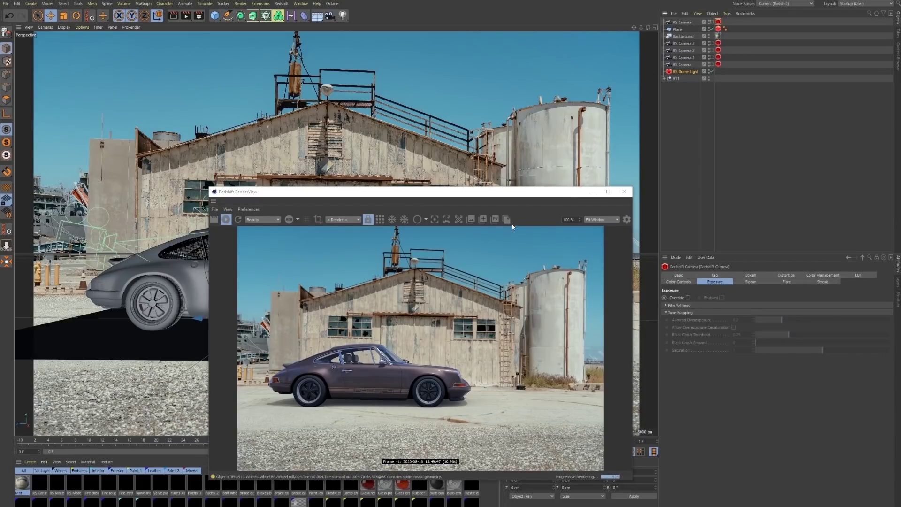
pyautogui.moveTo(515, 195); pyautogui.dragTo(528, 256)
pyautogui.click(679, 23)
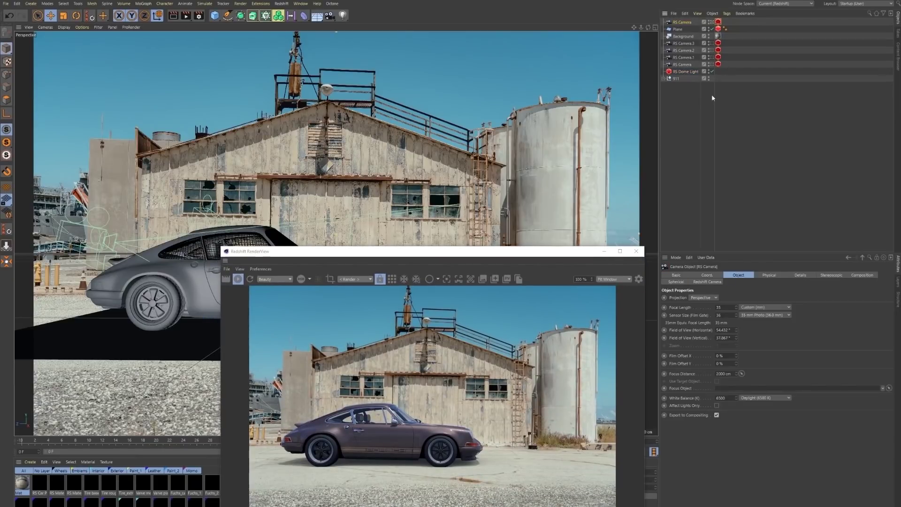
pyautogui.click(741, 374)
pyautogui.click(190, 275)
# Override and enable Bokeh on the camera's Redshift tag, keeping the RenderView in sight to check the effect.
pyautogui.click(718, 22)
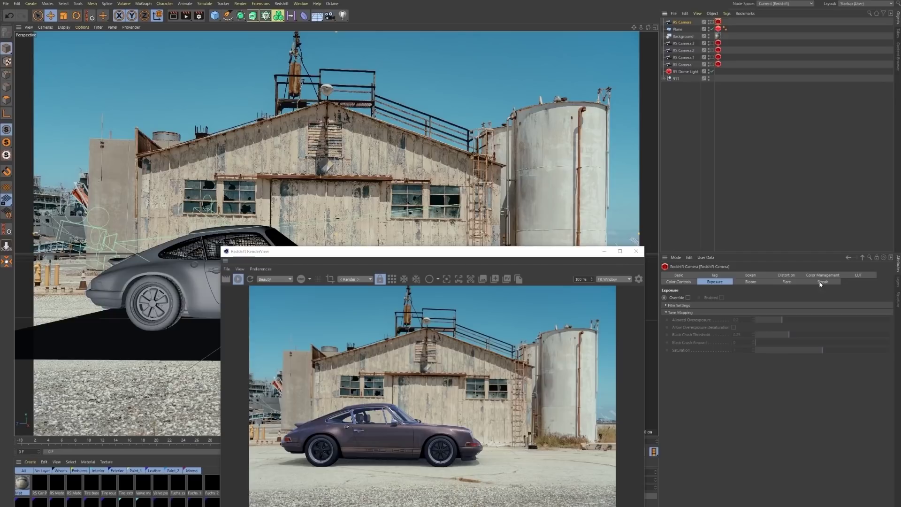
pyautogui.click(751, 275)
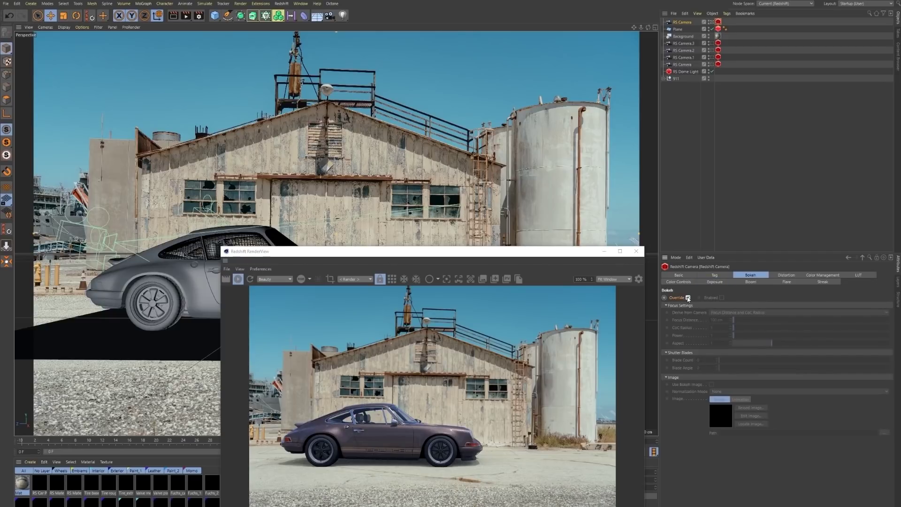
pyautogui.click(722, 297)
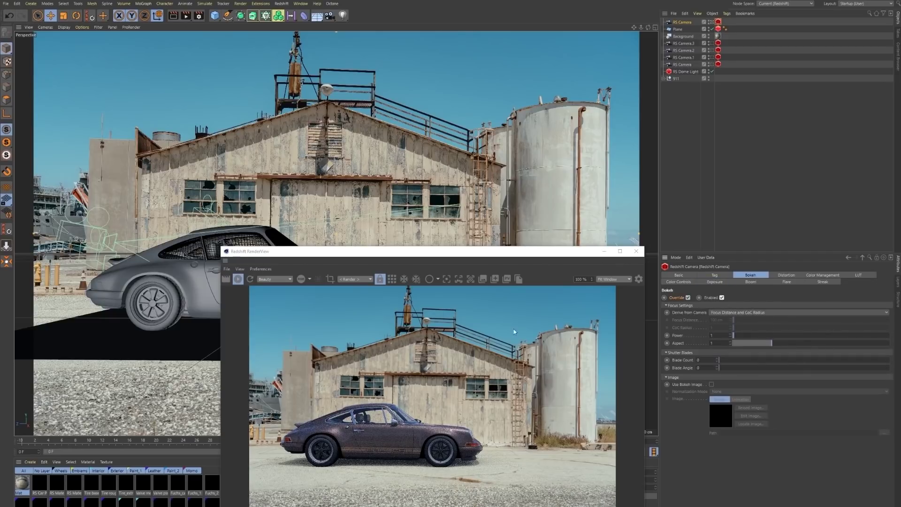
pyautogui.moveTo(439, 254); pyautogui.dragTo(580, 132)
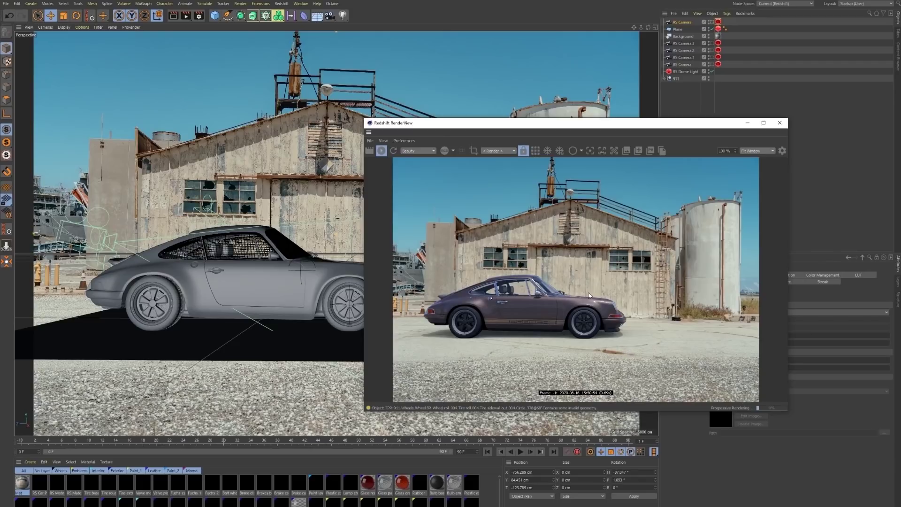
pyautogui.moveTo(721, 124); pyautogui.dragTo(696, 152)
pyautogui.moveTo(589, 156); pyautogui.dragTo(627, 173)
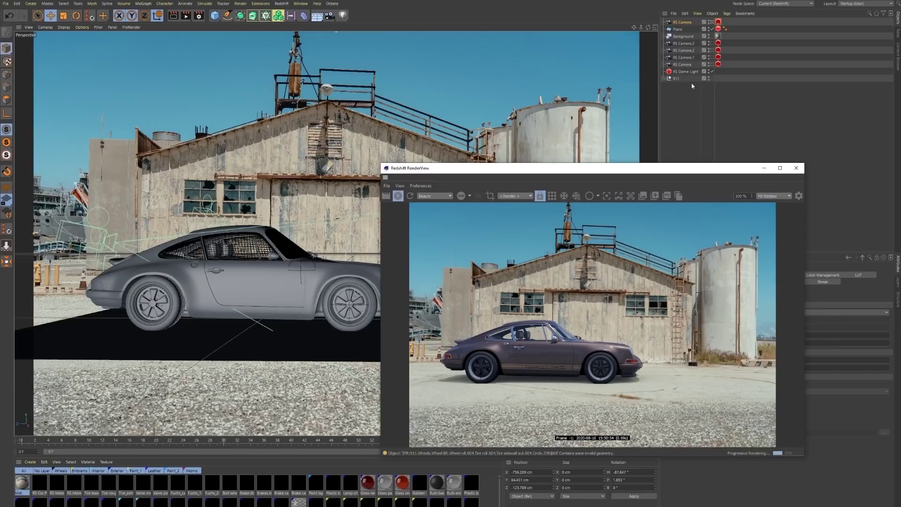
# Turn off the matte override on the ground plane's Redshift Object tag.
pyautogui.rightClick(675, 79)
pyautogui.moveTo(717, 153)
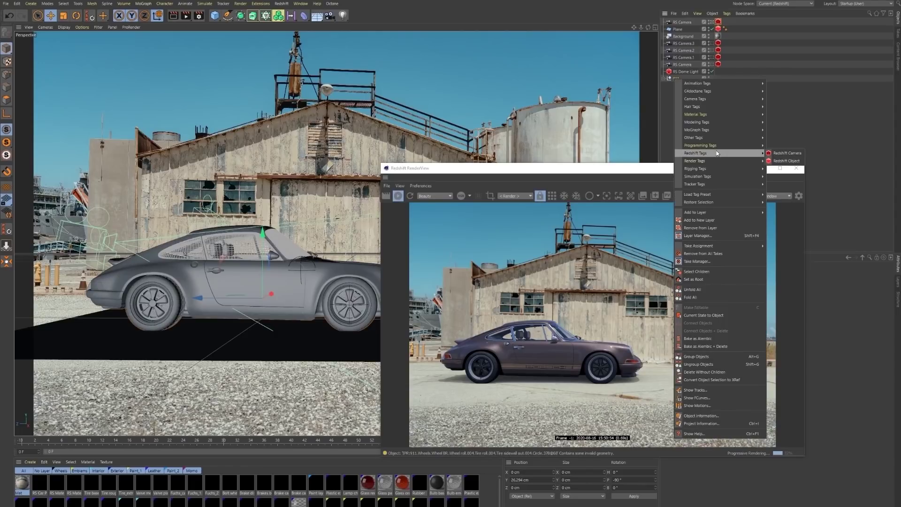
pyautogui.click(682, 31)
pyautogui.click(679, 29)
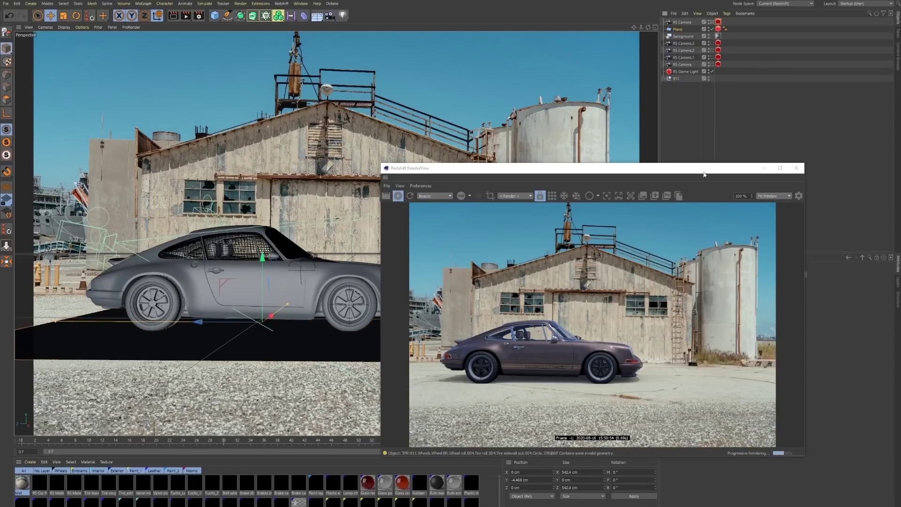
pyautogui.click(718, 28)
pyautogui.moveTo(703, 169); pyautogui.dragTo(749, 169)
pyautogui.click(742, 275)
pyautogui.click(687, 292)
# Create a Redshift material for the ground plane and raise its reflection roughness to the maximum.
pyautogui.click(30, 461)
pyautogui.moveTo(70, 399)
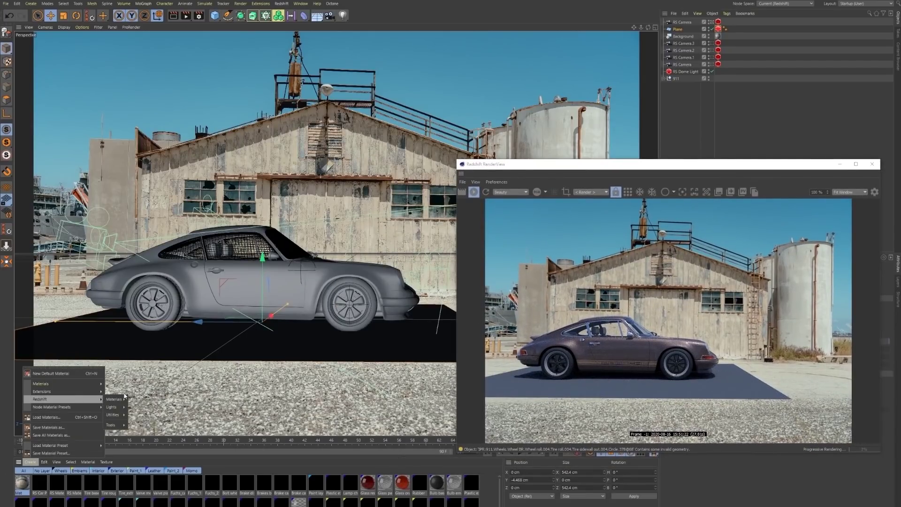
pyautogui.click(141, 399)
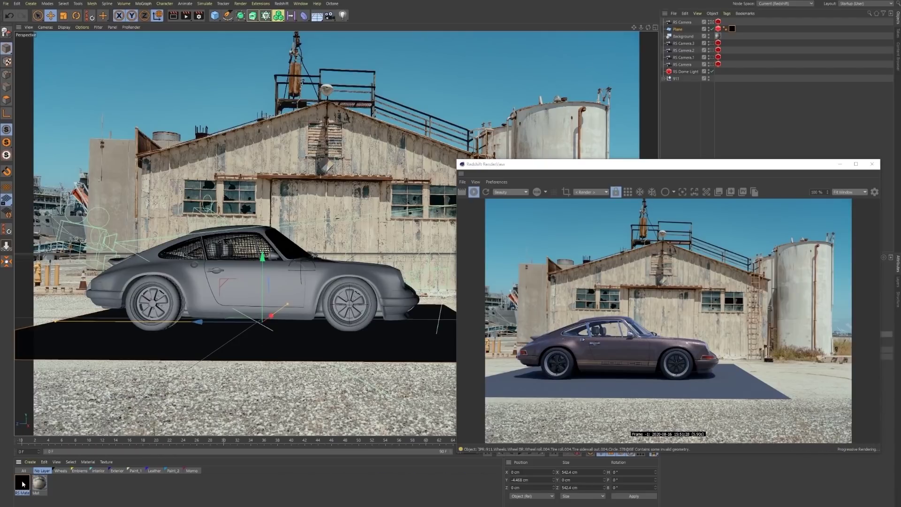
pyautogui.doubleClick(22, 482)
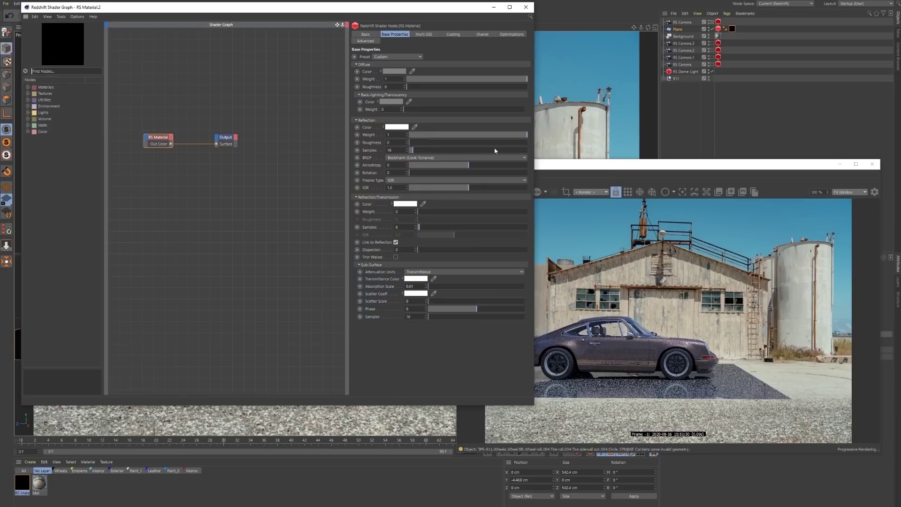
pyautogui.moveTo(497, 143); pyautogui.dragTo(528, 142)
pyautogui.click(526, 7)
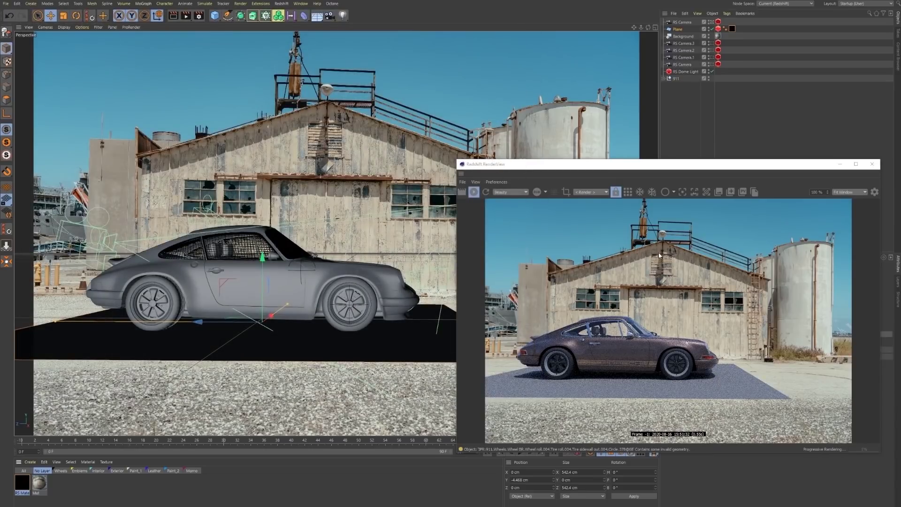
pyautogui.moveTo(699, 165); pyautogui.dragTo(426, 272)
# Add a Redshift Object tag to the 911, override its visibility and disable Primary Ray Visible.
pyautogui.rightClick(676, 78)
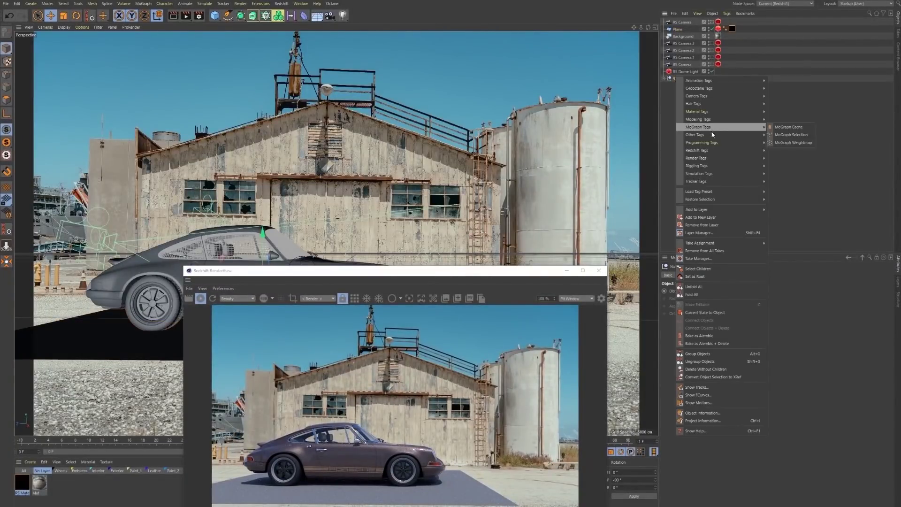
pyautogui.moveTo(712, 153)
pyautogui.click(788, 157)
pyautogui.click(742, 275)
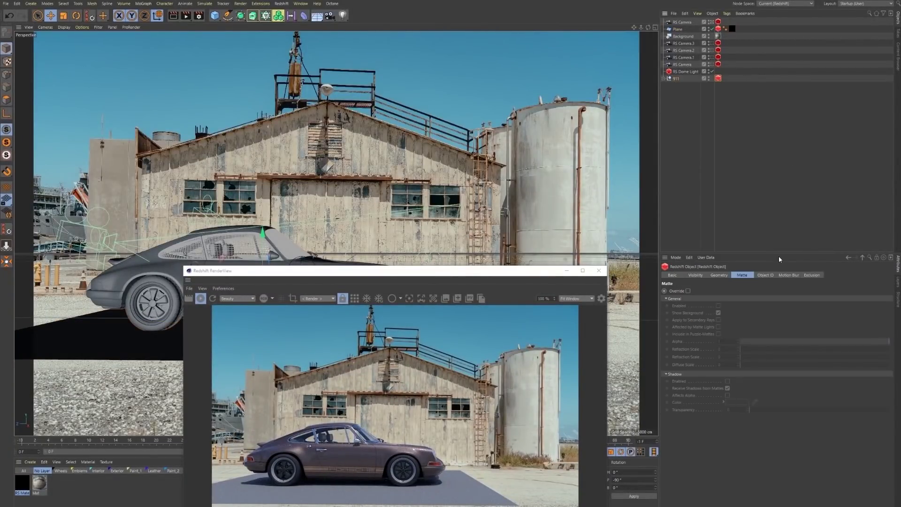
pyautogui.click(695, 275)
pyautogui.click(688, 290)
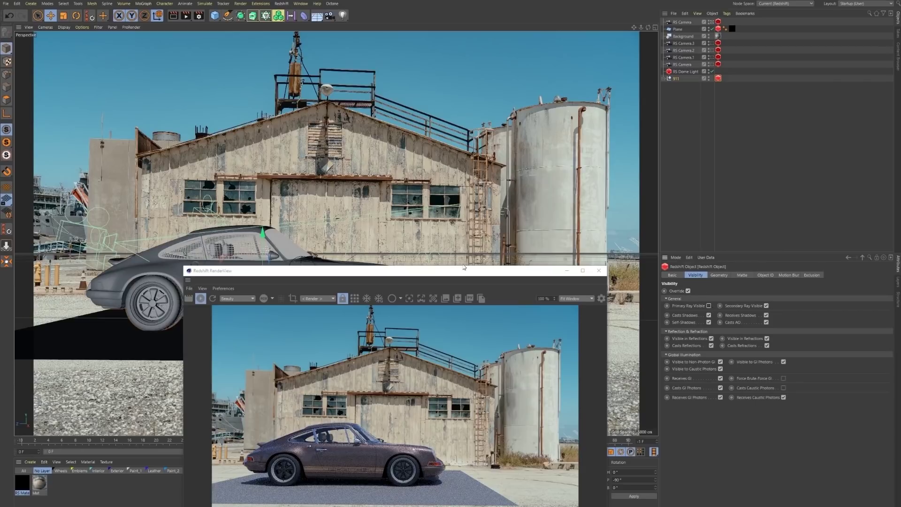
pyautogui.moveTo(463, 267); pyautogui.dragTo(601, 99)
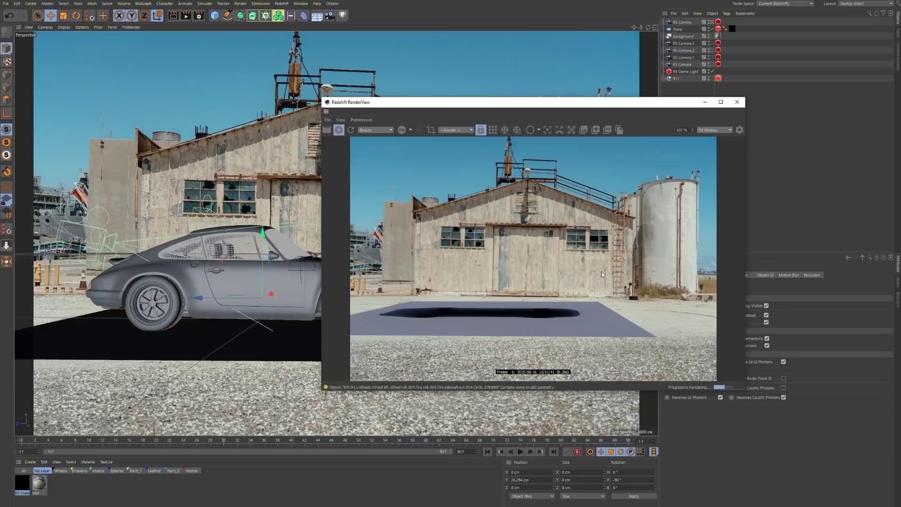
pyautogui.click(340, 132)
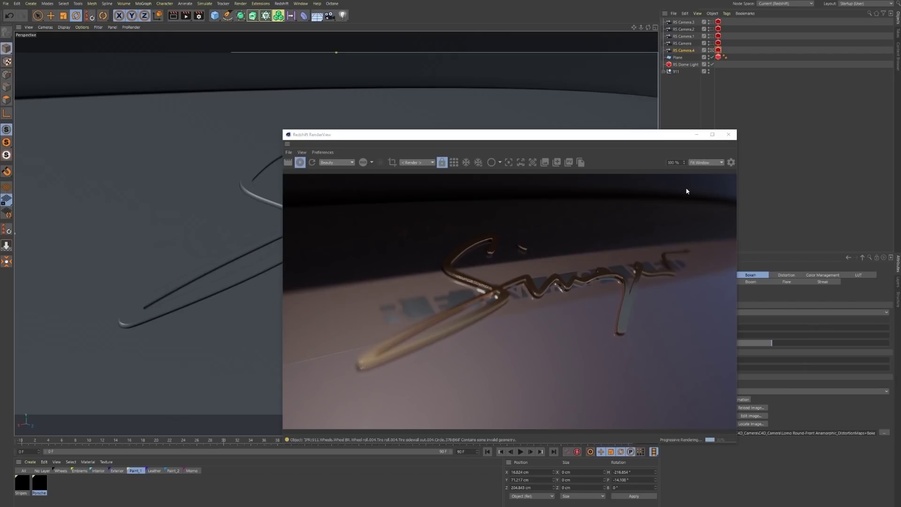
# Examine the RenderView's display and post-effect settings for the RS Camera.4 close-up of the signature.
pyautogui.click(730, 162)
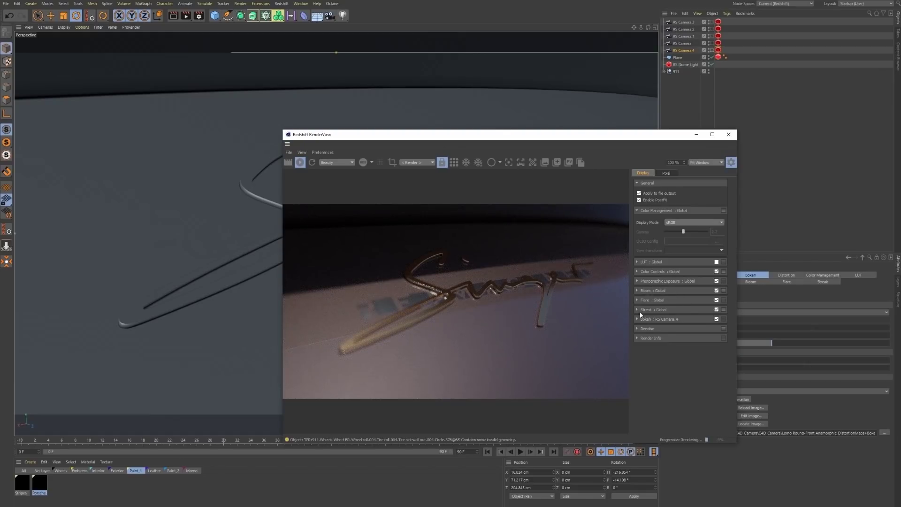
pyautogui.click(731, 162)
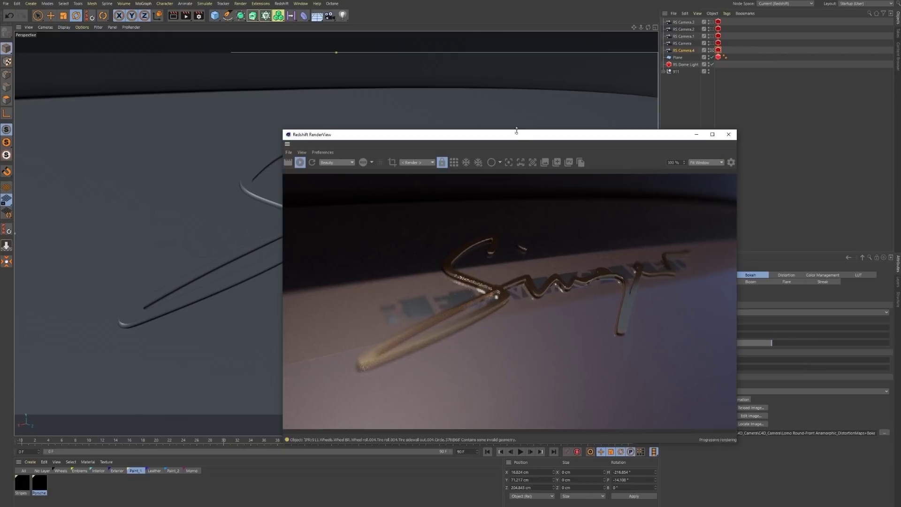
pyautogui.moveTo(515, 138); pyautogui.dragTo(578, 177)
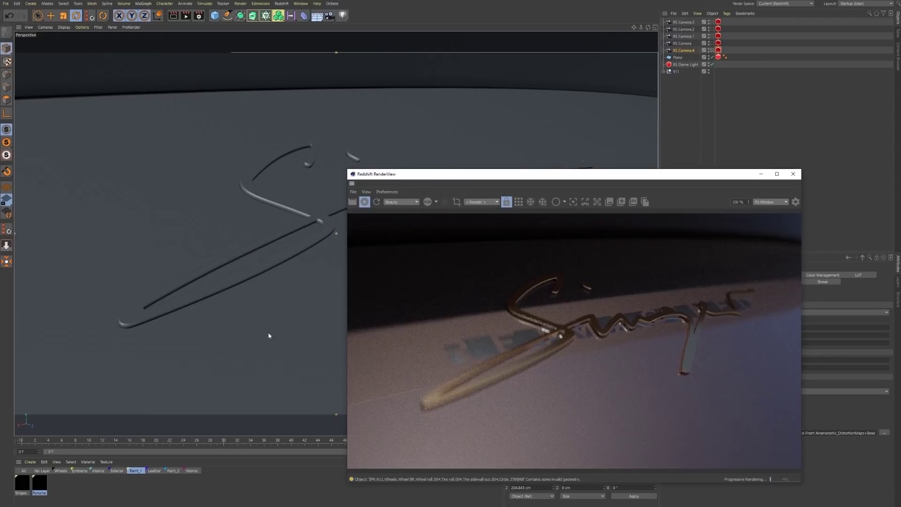
# Look through RS Camera.1 and slightly raise the midpoint of the RGB curve in the RenderView's global Color Controls.
pyautogui.click(711, 43)
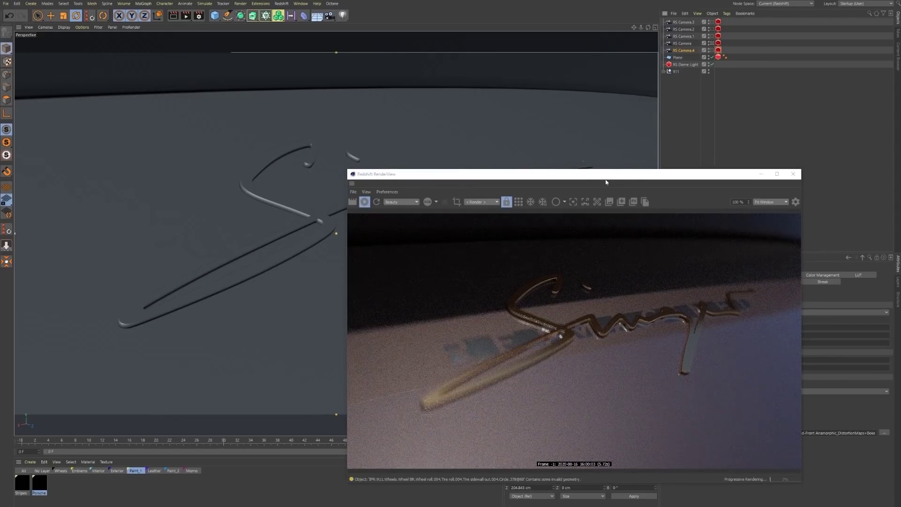
pyautogui.click(711, 37)
pyautogui.moveTo(479, 177); pyautogui.dragTo(539, 152)
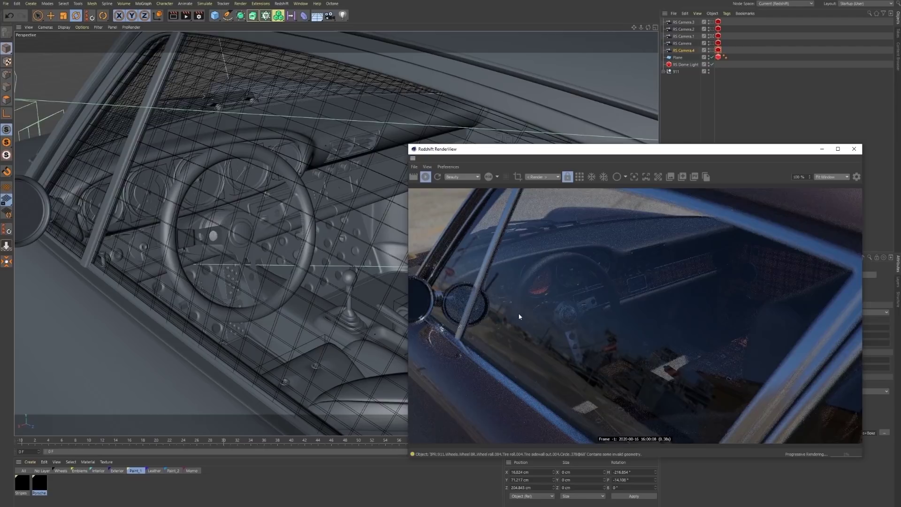
pyautogui.moveTo(685, 151); pyautogui.dragTo(544, 146)
pyautogui.click(716, 171)
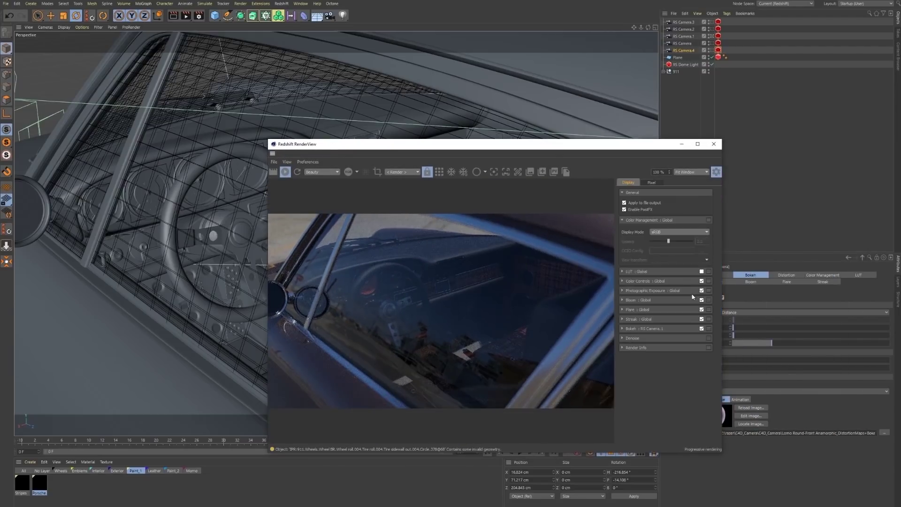
pyautogui.click(656, 280)
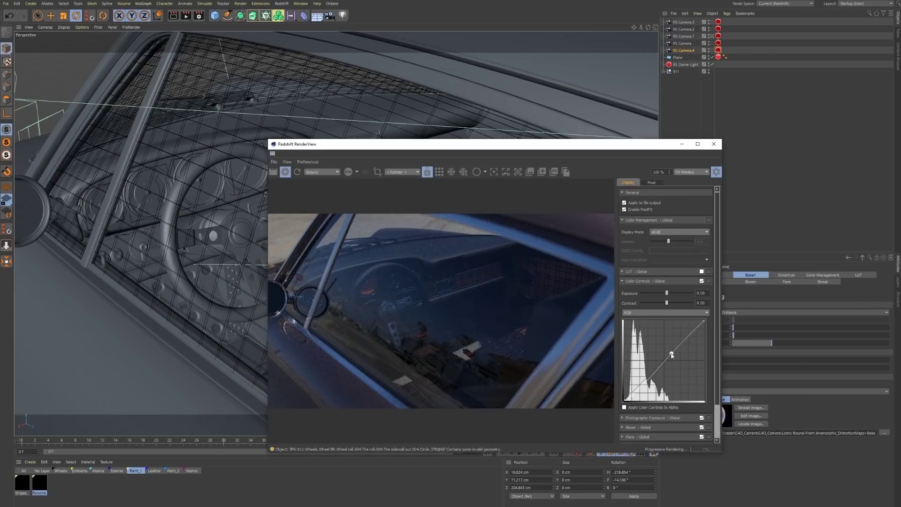
pyautogui.moveTo(671, 352); pyautogui.dragTo(674, 349)
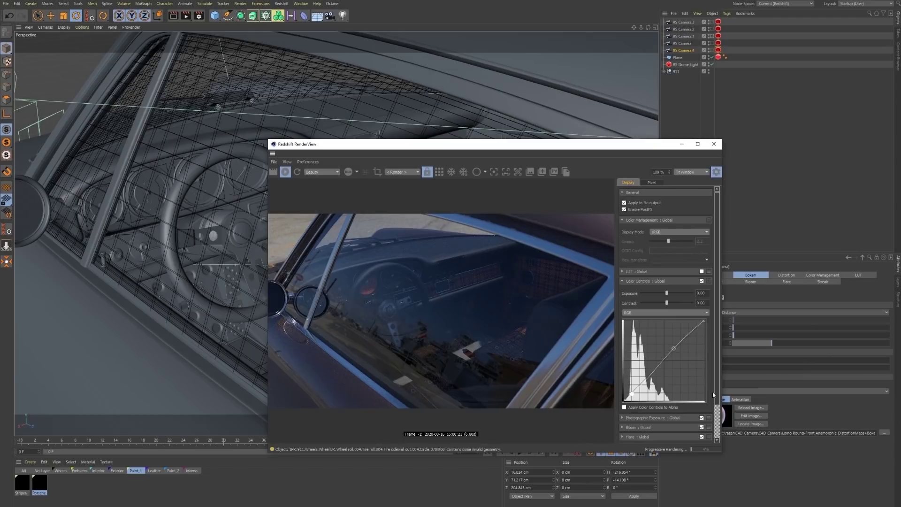
# Increase the vignetting to about 3.4 in the RenderView's global Photographic Exposure settings.
pyautogui.moveTo(686, 453); pyautogui.dragTo(656, 506)
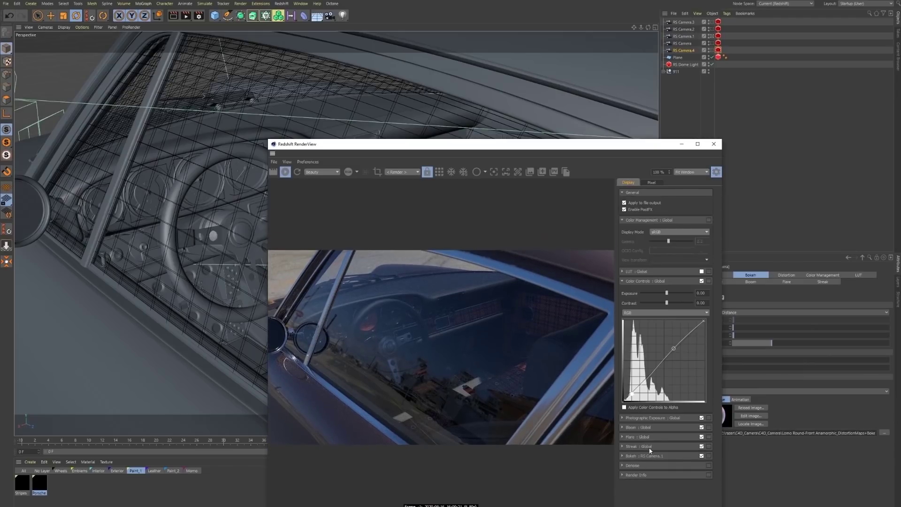
pyautogui.click(647, 420)
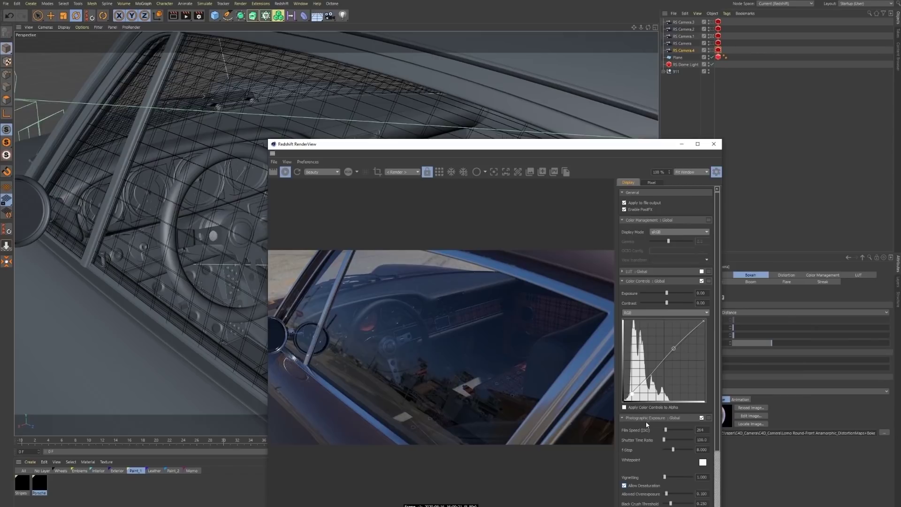
pyautogui.scroll(-2, 645, 421)
pyautogui.moveTo(665, 435)
pyautogui.mouseDown()
pyautogui.moveTo(673, 435)
pyautogui.moveTo(667, 438)
pyautogui.mouseUp()
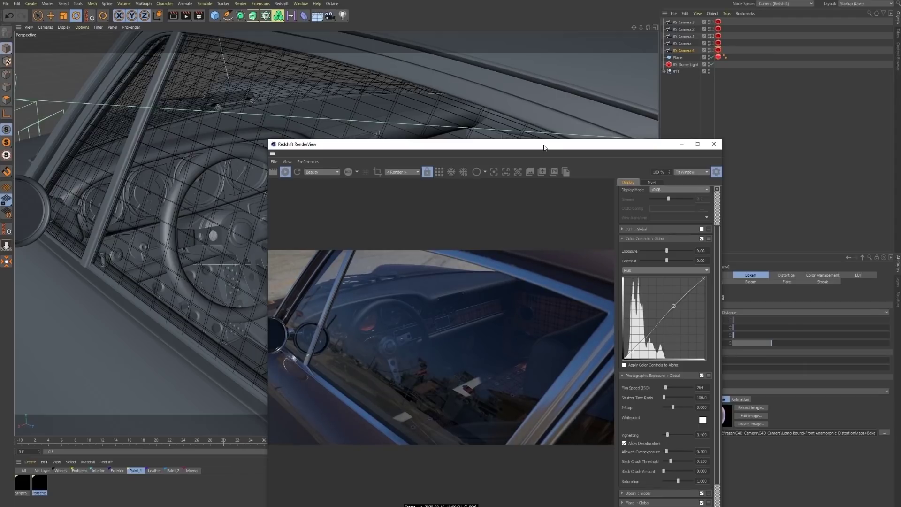
# Switch the view to RS Camera.2 on the hood crest and duplicate that camera.
pyautogui.moveTo(544, 144); pyautogui.dragTo(690, 125)
pyautogui.click(692, 37)
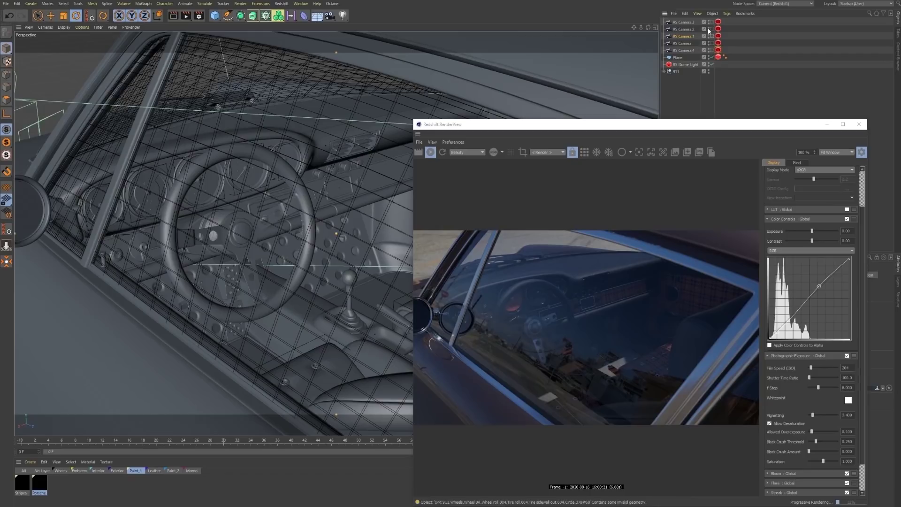
pyautogui.click(711, 29)
pyautogui.click(683, 30)
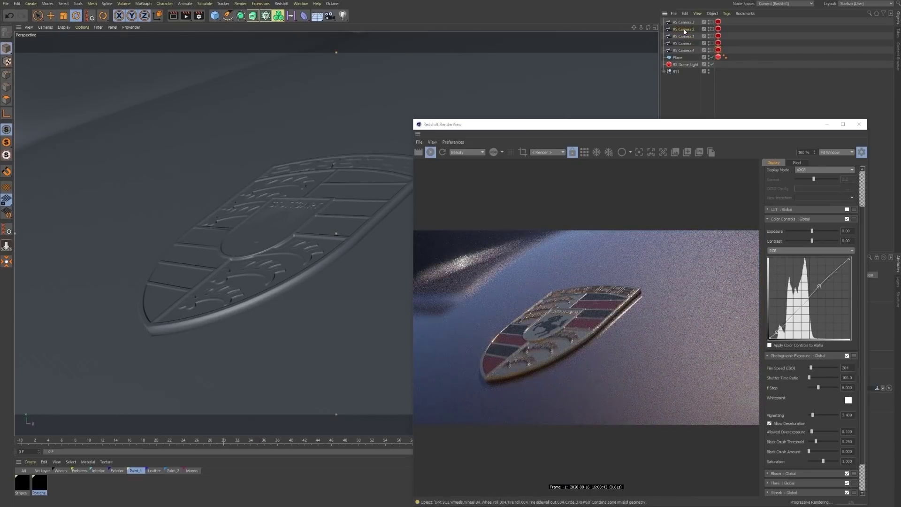
pyautogui.click(860, 152)
pyautogui.keyDown('ctrl'); pyautogui.moveTo(684, 30); pyautogui.dragTo(690, 26); pyautogui.keyUp('ctrl')
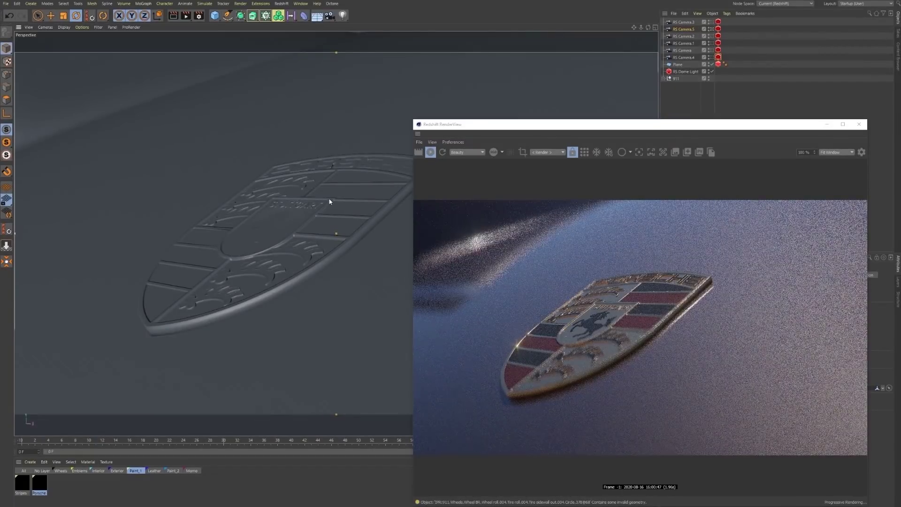
# Pull the duplicated camera back from the crest to view the windshield and door in a front three-quarter shot.
pyautogui.scroll(-5, 330, 197)
pyautogui.scroll(-3, 331, 193)
pyautogui.keyDown('alt'); pyautogui.moveTo(396, 104); pyautogui.dragTo(42, 277, button='middle'); pyautogui.keyUp('alt')
pyautogui.scroll(-5, 313, 222)
pyautogui.scroll(-4, 308, 222)
pyautogui.keyDown('alt'); pyautogui.moveTo(282, 218); pyautogui.dragTo(113, 284, button='middle'); pyautogui.keyUp('alt')
pyautogui.keyDown('alt'); pyautogui.moveTo(352, 222); pyautogui.dragTo(145, 292, button='middle'); pyautogui.keyUp('alt')
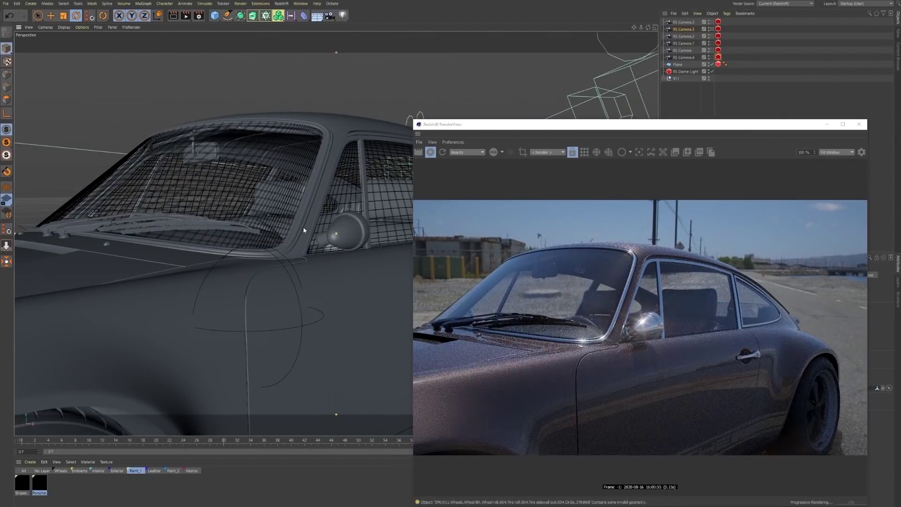
pyautogui.keyDown('alt'); pyautogui.moveTo(277, 257); pyautogui.dragTo(301, 256); pyautogui.keyUp('alt')
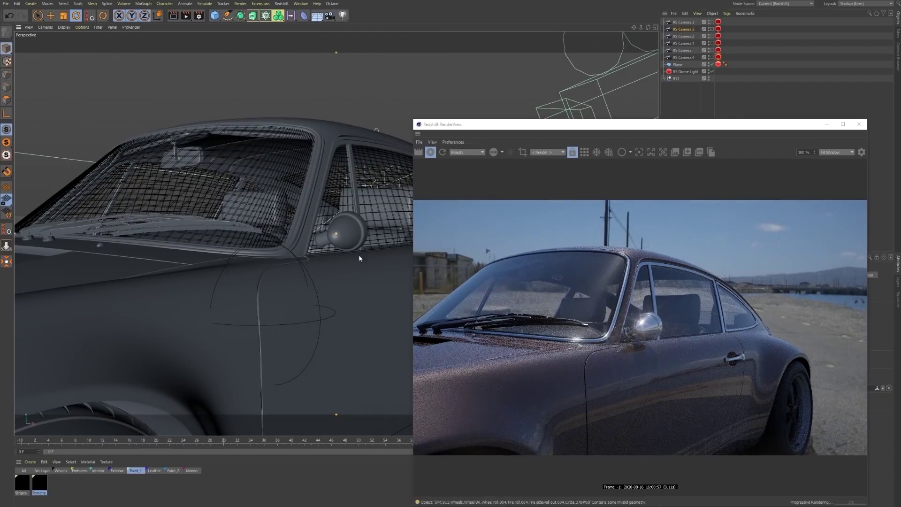
# Move the camera in to view the dashboard and steering wheel through the side window, with the door mirror in frame.
pyautogui.keyDown('alt'); pyautogui.moveTo(211, 284); pyautogui.dragTo(274, 241, button='middle'); pyautogui.keyUp('alt')
pyautogui.keyDown('alt'); pyautogui.moveTo(272, 234); pyautogui.dragTo(245, 221); pyautogui.keyUp('alt')
pyautogui.keyDown('alt'); pyautogui.moveTo(263, 113); pyautogui.dragTo(284, 89, button='right'); pyautogui.keyUp('alt')
pyautogui.keyDown('alt'); pyautogui.moveTo(293, 161); pyautogui.dragTo(205, 159, button='right'); pyautogui.keyUp('alt')
pyautogui.keyDown('alt'); pyautogui.moveTo(206, 158); pyautogui.dragTo(224, 172); pyautogui.keyUp('alt')
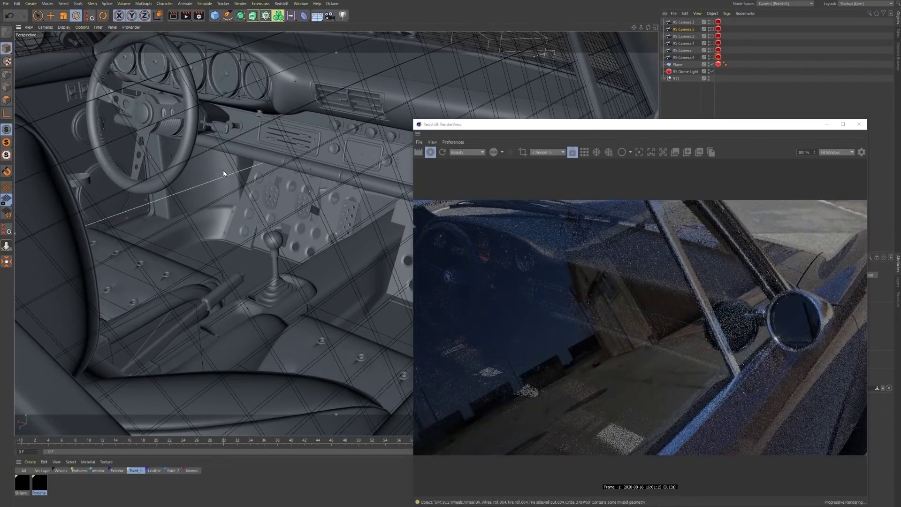
pyautogui.keyDown('alt'); pyautogui.moveTo(282, 173); pyautogui.dragTo(240, 191); pyautogui.keyUp('alt')
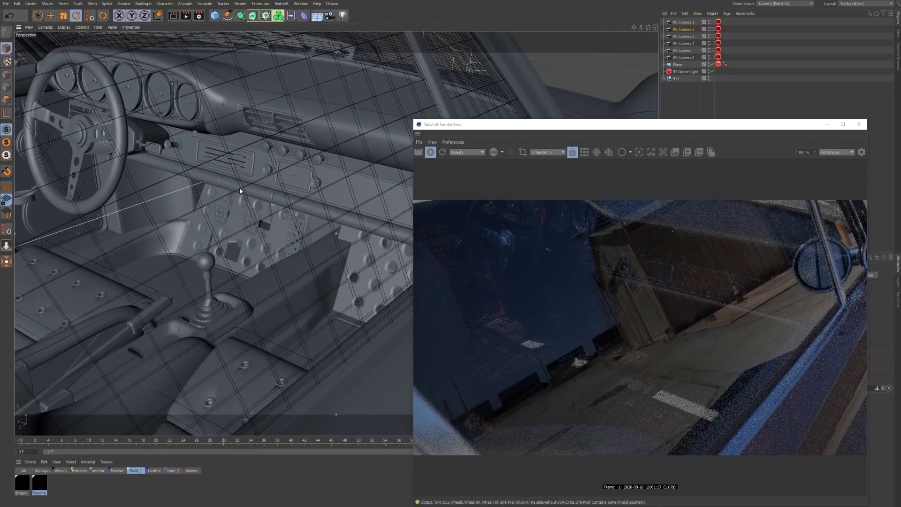
pyautogui.keyDown('alt'); pyautogui.moveTo(302, 217); pyautogui.dragTo(322, 209); pyautogui.keyUp('alt')
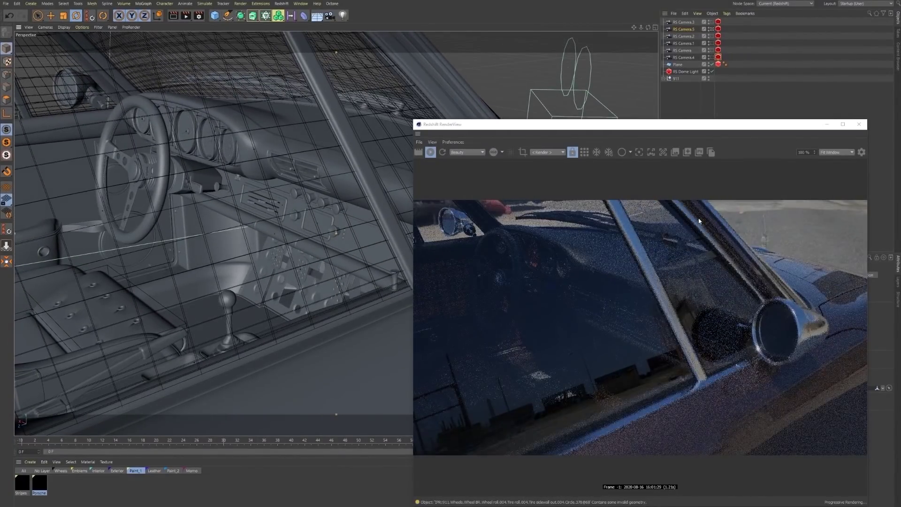
# Set the Photographic Exposure whitepoint to a muted light blue to warm up the render.
pyautogui.click(861, 151)
pyautogui.moveTo(753, 124); pyautogui.dragTo(605, 91)
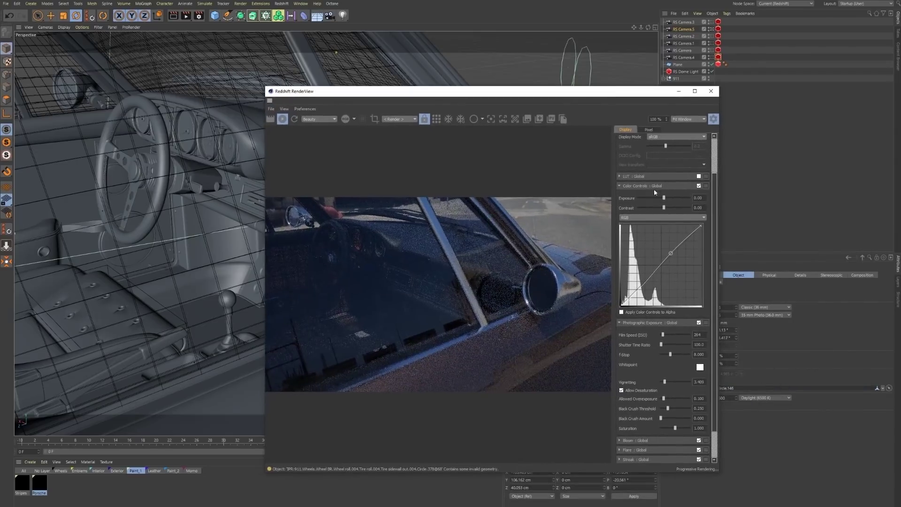
pyautogui.click(699, 367)
pyautogui.moveTo(637, 392); pyautogui.dragTo(633, 427)
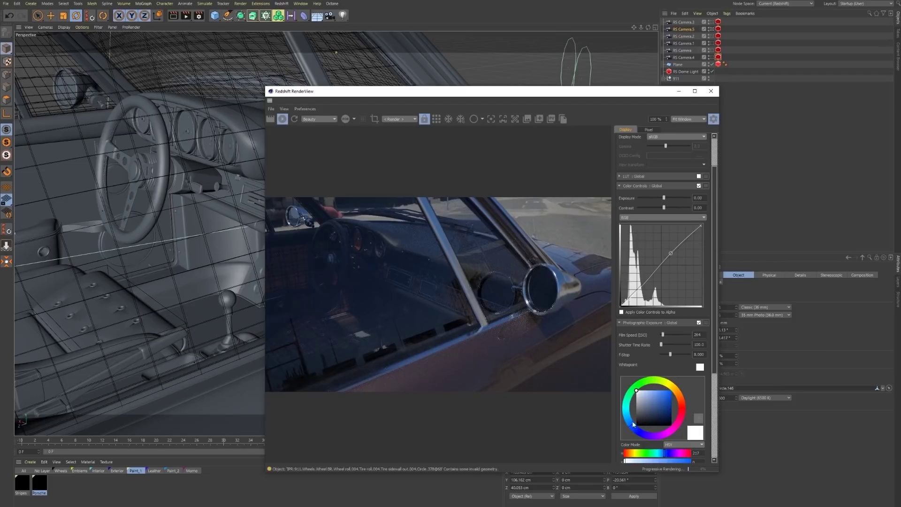
pyautogui.moveTo(637, 392)
pyautogui.mouseDown()
pyautogui.moveTo(665, 387)
pyautogui.moveTo(635, 419)
pyautogui.moveTo(643, 393)
pyautogui.moveTo(649, 399)
pyautogui.mouseUp()
pyautogui.click(641, 394)
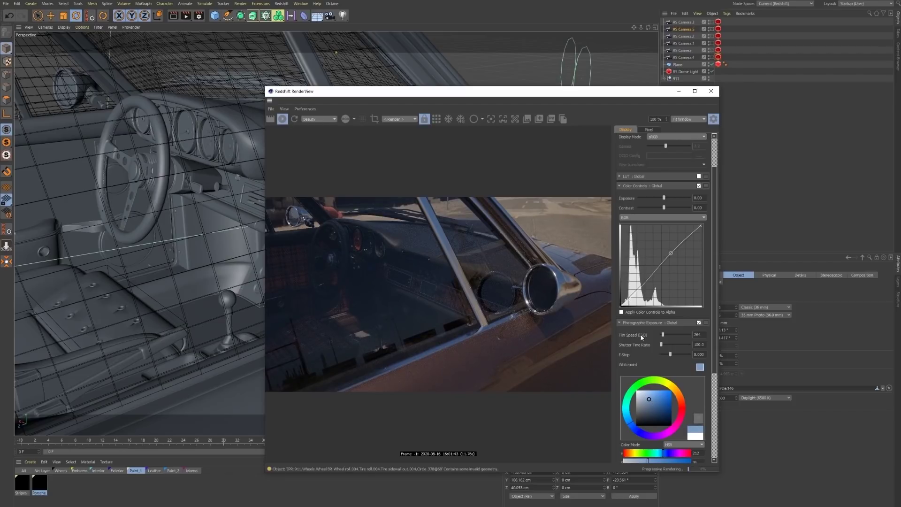
pyautogui.click(714, 120)
# Move the camera around to the car's rear quarter to view the taillight and engine grille.
pyautogui.moveTo(563, 91); pyautogui.dragTo(702, 93)
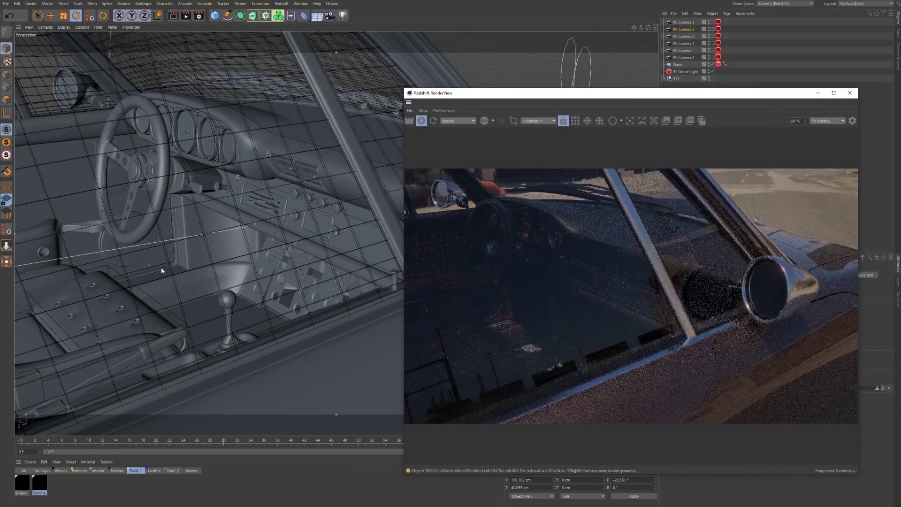
pyautogui.moveTo(280, 238)
pyautogui.keyDown('alt'); pyautogui.mouseDown(button='middle')
pyautogui.moveTo(335, 216)
pyautogui.moveTo(279, 239)
pyautogui.mouseUp(button='middle'); pyautogui.keyUp('alt')
pyautogui.keyDown('alt'); pyautogui.moveTo(279, 238); pyautogui.dragTo(170, 263, button='right'); pyautogui.keyUp('alt')
pyautogui.keyDown('alt'); pyautogui.moveTo(171, 263); pyautogui.dragTo(330, 227, button='middle'); pyautogui.keyUp('alt')
pyautogui.keyDown('alt'); pyautogui.moveTo(331, 227); pyautogui.dragTo(112, 348, button='right'); pyautogui.keyUp('alt')
pyautogui.keyDown('alt'); pyautogui.moveTo(112, 347); pyautogui.dragTo(241, 217, button='middle'); pyautogui.keyUp('alt')
pyautogui.keyDown('alt'); pyautogui.moveTo(241, 217); pyautogui.dragTo(201, 261, button='right'); pyautogui.keyUp('alt')
pyautogui.keyDown('alt'); pyautogui.moveTo(201, 262); pyautogui.dragTo(275, 235, button='middle'); pyautogui.keyUp('alt')
pyautogui.keyDown('alt'); pyautogui.moveTo(276, 235); pyautogui.dragTo(167, 326, button='right'); pyautogui.keyUp('alt')
pyautogui.keyDown('alt'); pyautogui.moveTo(167, 326); pyautogui.dragTo(311, 236, button='middle'); pyautogui.keyUp('alt')
pyautogui.keyDown('alt'); pyautogui.moveTo(295, 245); pyautogui.dragTo(332, 219); pyautogui.keyUp('alt')
pyautogui.keyDown('alt'); pyautogui.moveTo(313, 230); pyautogui.dragTo(141, 307, button='middle'); pyautogui.keyUp('alt')
pyautogui.keyDown('alt'); pyautogui.moveTo(298, 238); pyautogui.dragTo(311, 238); pyautogui.keyUp('alt')
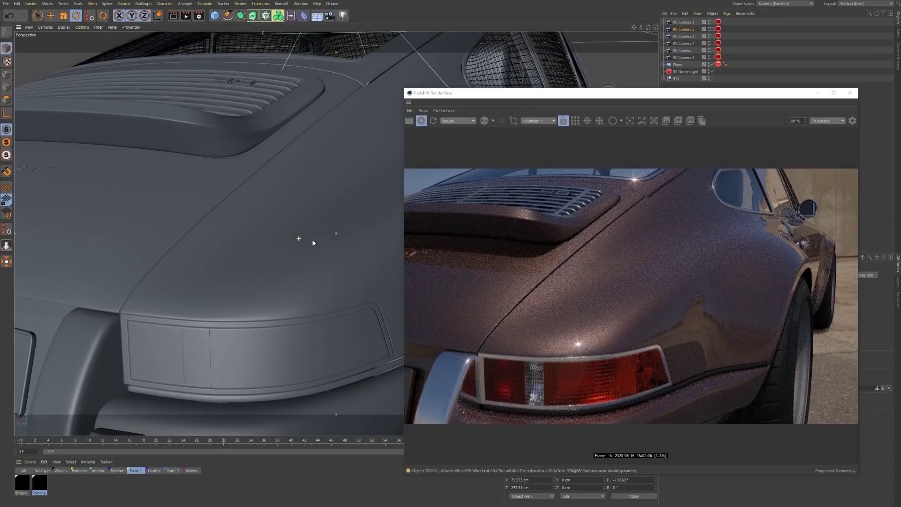
# Frame a low close-up of the displacement badge on the rear engine grille.
pyautogui.keyDown('alt'); pyautogui.moveTo(343, 166); pyautogui.dragTo(256, 317, button='middle'); pyautogui.keyUp('alt')
pyautogui.keyDown('alt'); pyautogui.moveTo(255, 244); pyautogui.dragTo(201, 261); pyautogui.keyUp('alt')
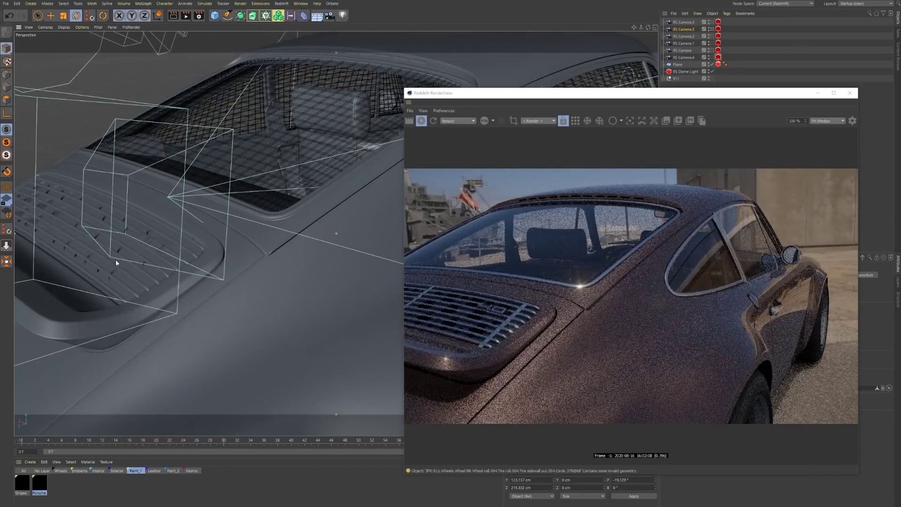
pyautogui.keyDown('alt'); pyautogui.moveTo(42, 258); pyautogui.dragTo(196, 261, button='middle'); pyautogui.keyUp('alt')
pyautogui.keyDown('alt'); pyautogui.moveTo(196, 259); pyautogui.dragTo(216, 269, button='right'); pyautogui.keyUp('alt')
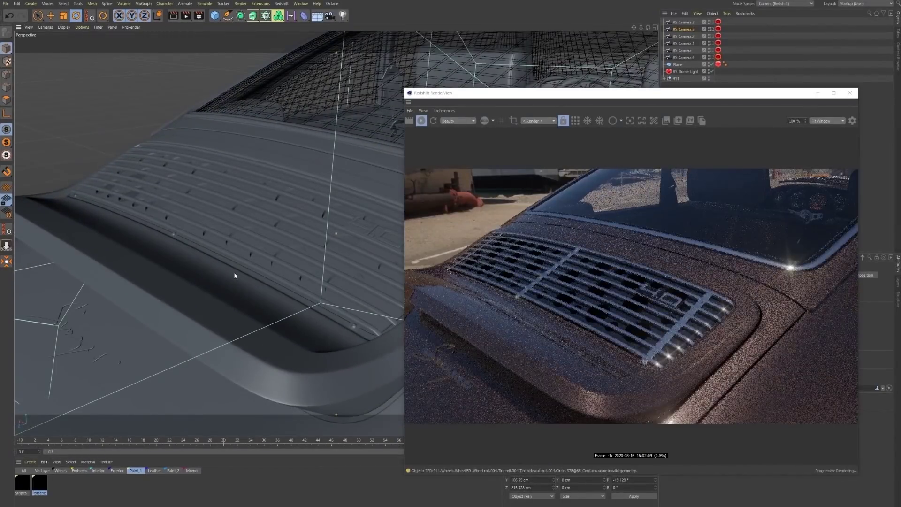
pyautogui.keyDown('alt'); pyautogui.moveTo(234, 274); pyautogui.dragTo(207, 263, button='middle'); pyautogui.keyUp('alt')
pyautogui.keyDown('alt'); pyautogui.moveTo(246, 237); pyautogui.dragTo(320, 230, button='right'); pyautogui.keyUp('alt')
pyautogui.keyDown('alt'); pyautogui.moveTo(320, 233); pyautogui.dragTo(290, 233); pyautogui.keyUp('alt')
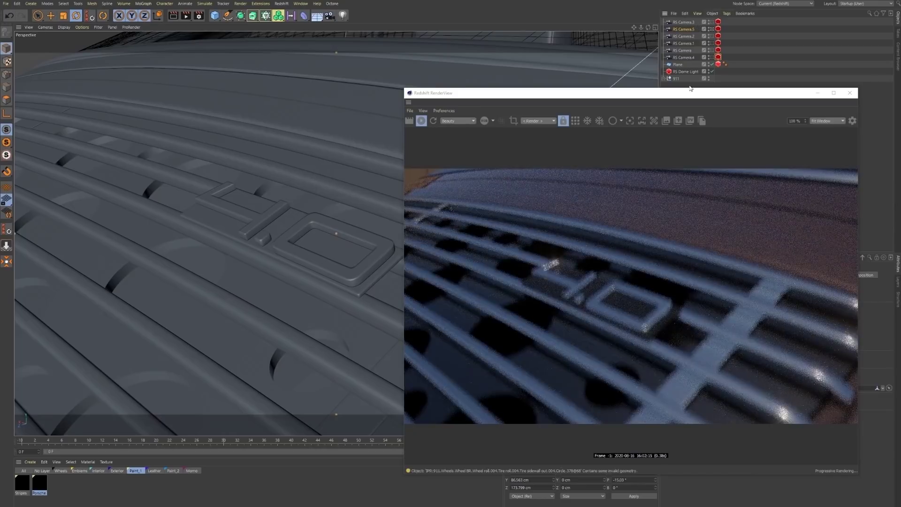
# Pick the engine grille badge as the camera's Focus Object and tighten the framing on it.
pyautogui.moveTo(639, 89); pyautogui.dragTo(400, 299)
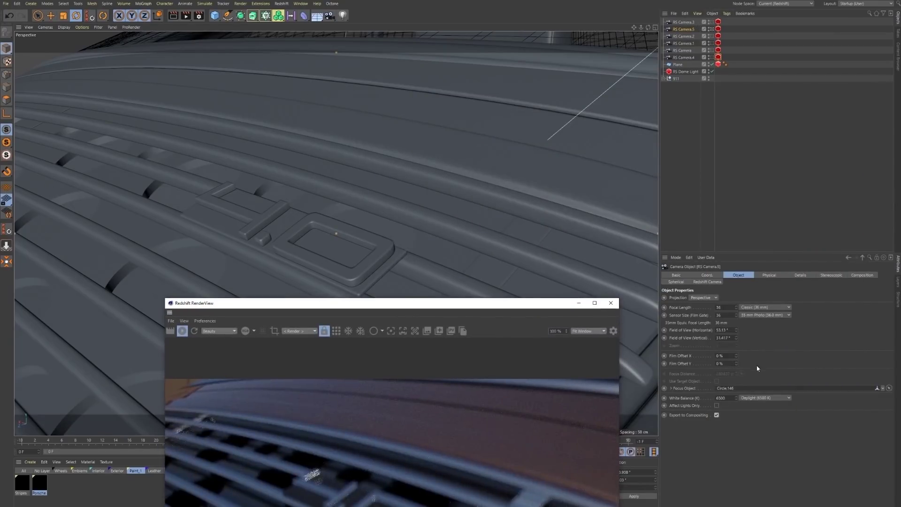
pyautogui.click(889, 389)
pyautogui.click(263, 224)
pyautogui.moveTo(451, 308); pyautogui.dragTo(602, 74)
pyautogui.moveTo(258, 218)
pyautogui.keyDown('alt'); pyautogui.mouseDown()
pyautogui.moveTo(275, 233)
pyautogui.moveTo(264, 226)
pyautogui.mouseUp(); pyautogui.keyUp('alt')
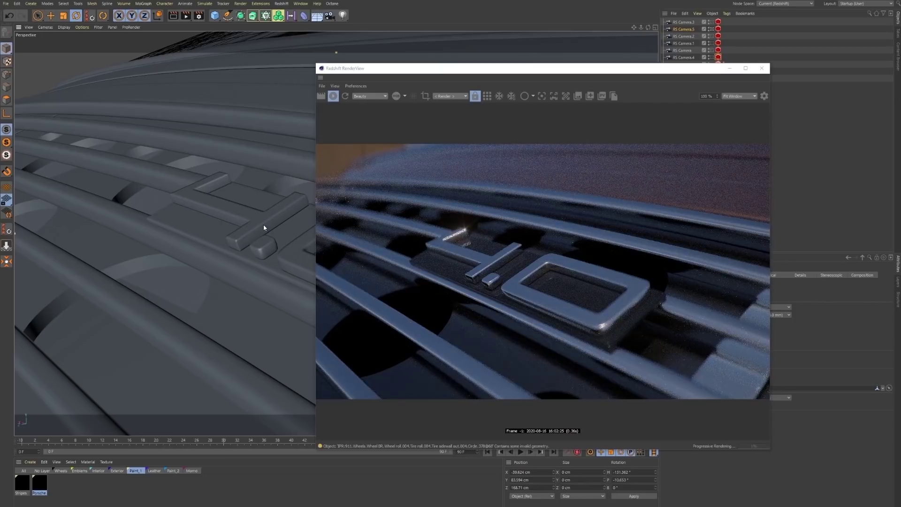